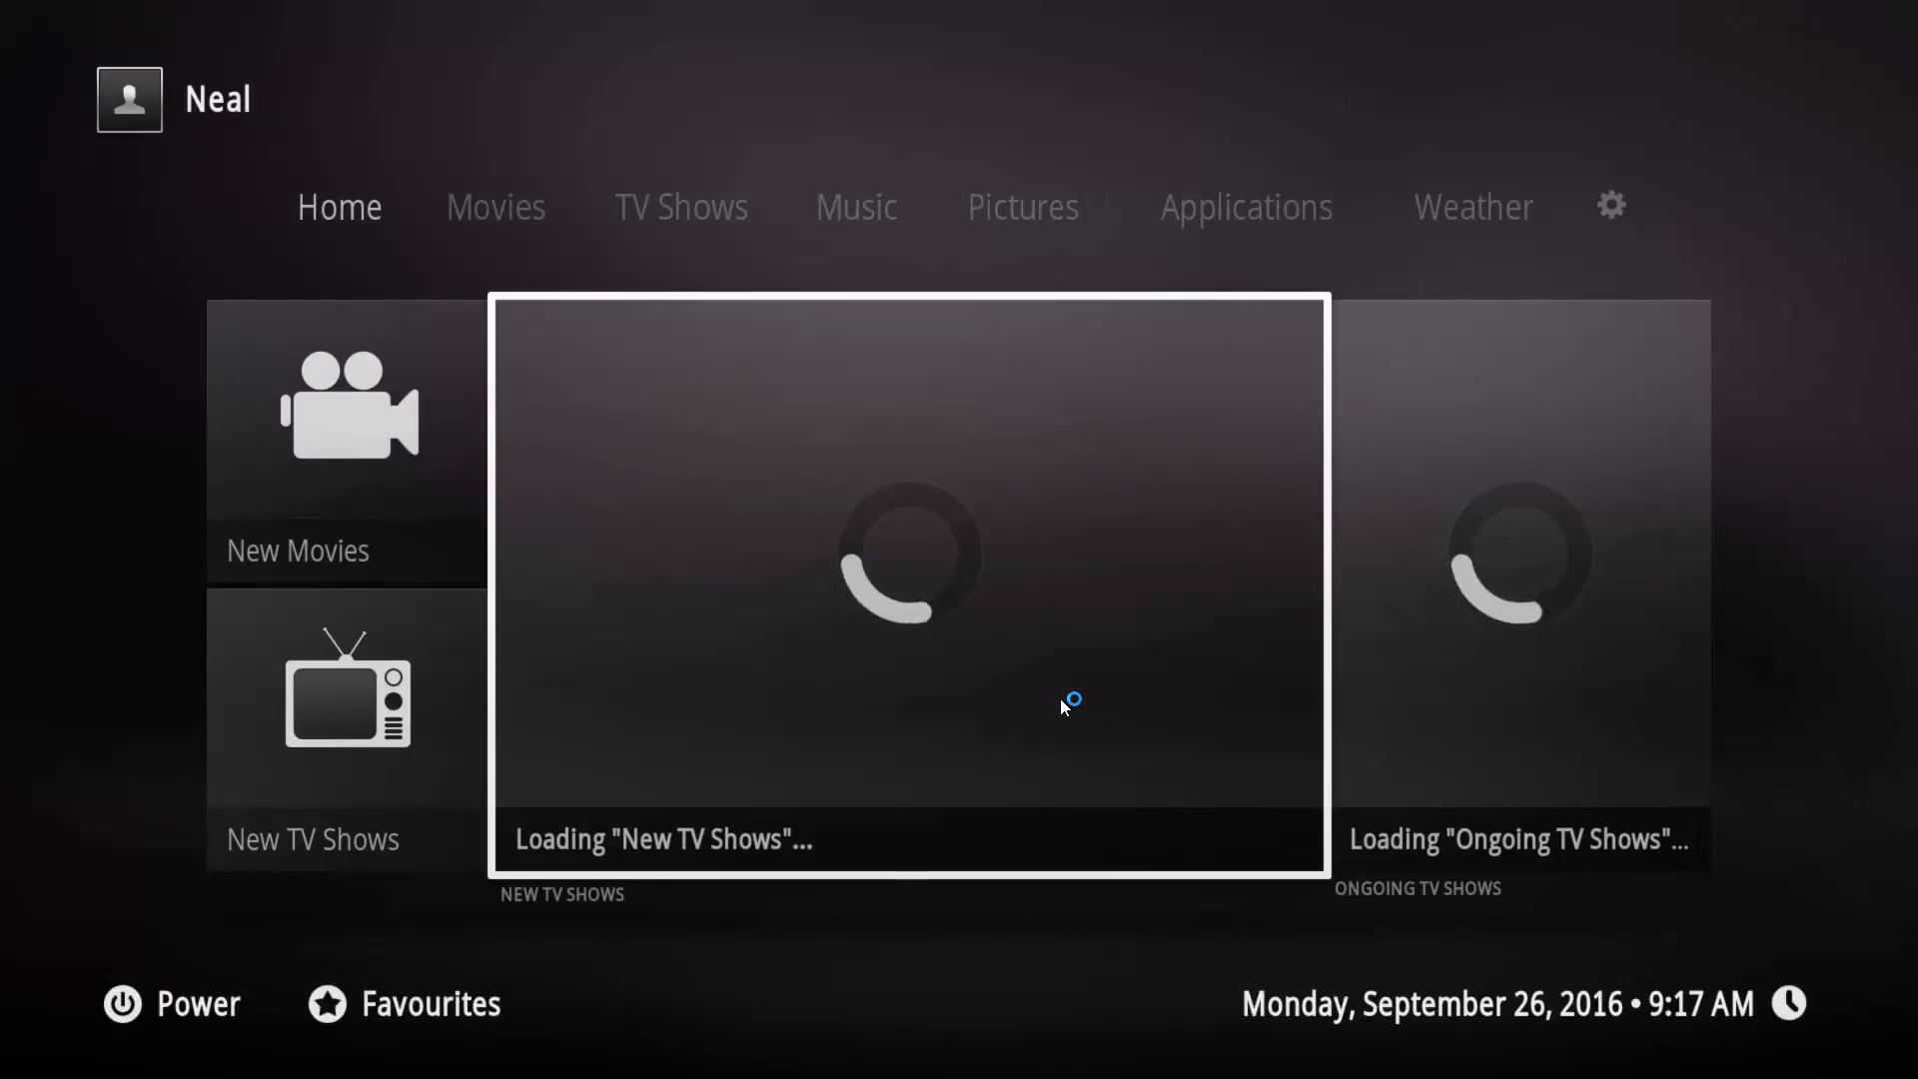
Open the music library from the Music section of the home screen
{"action": "key", "text": "Right"}
{"action": "key", "text": "Right"}
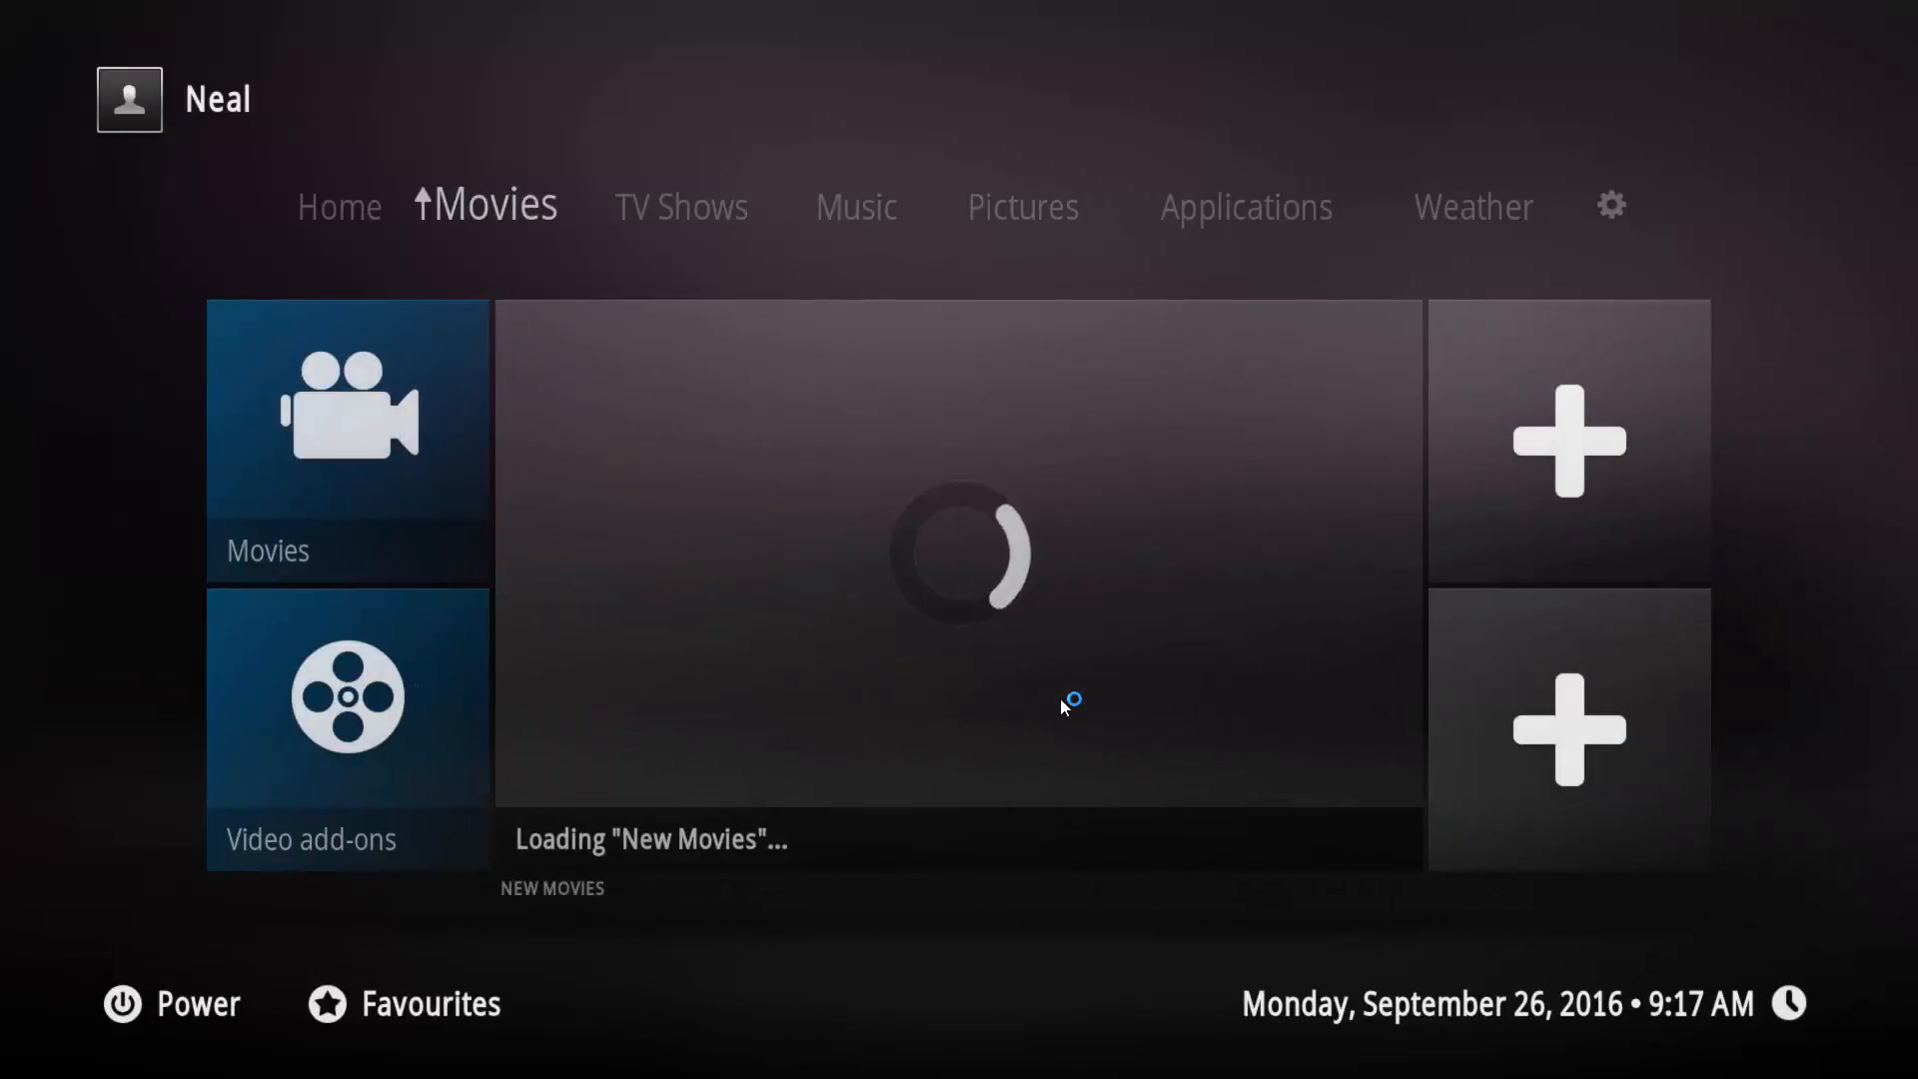
{"action": "key", "text": "Right"}
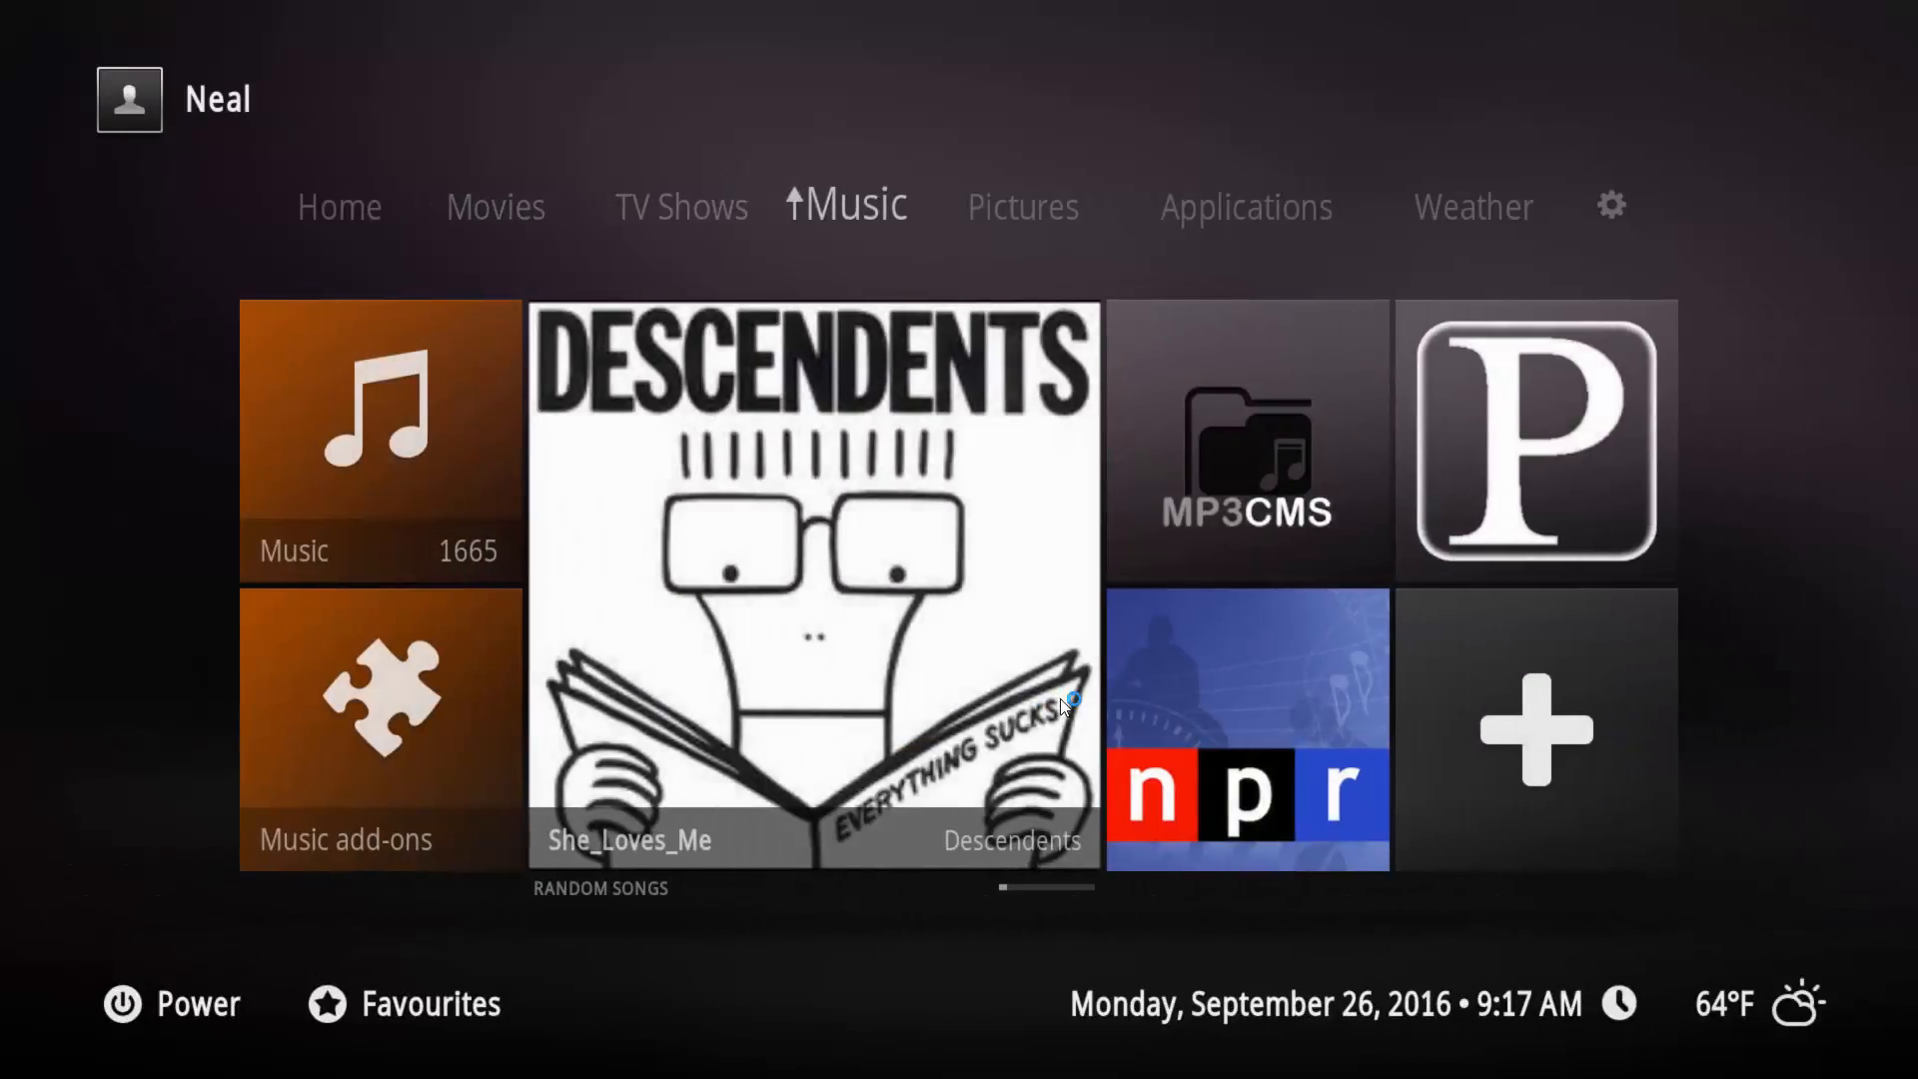
{"action": "key", "text": "Down"}
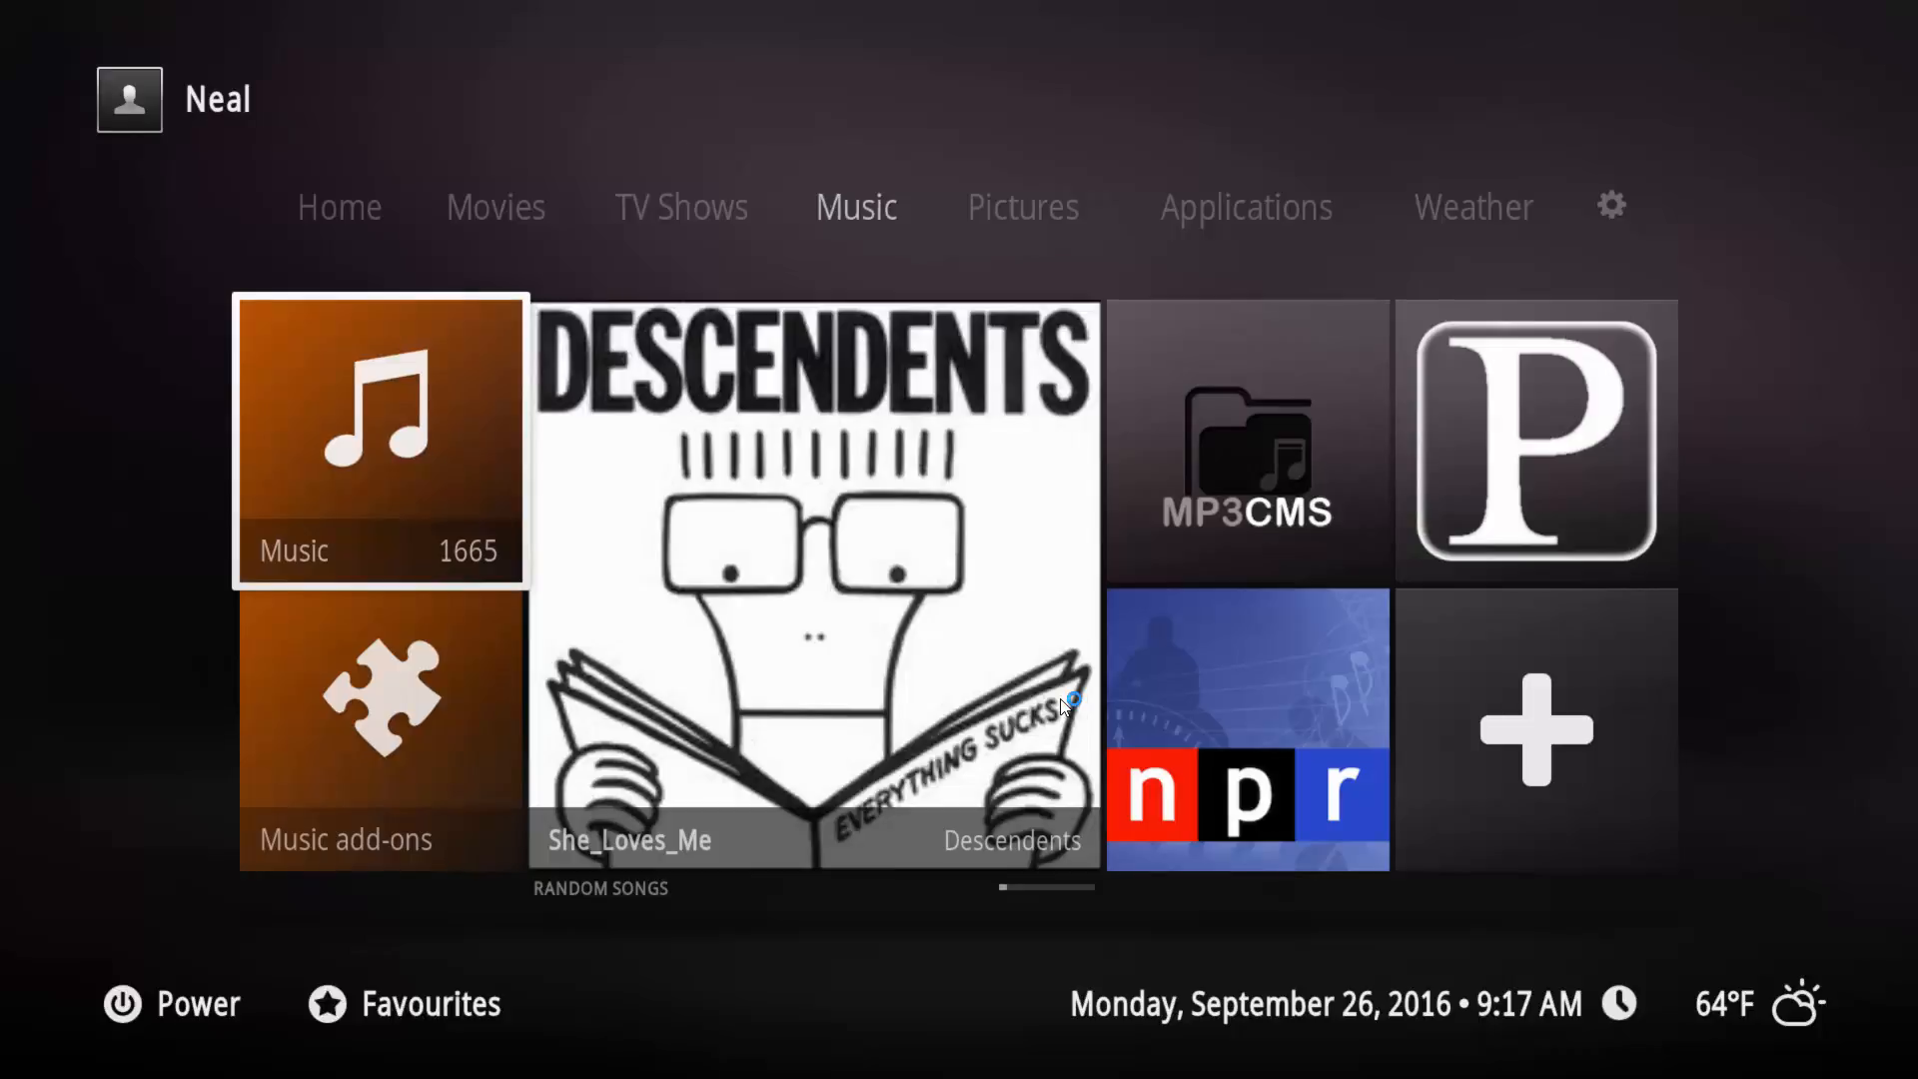
{"action": "key", "text": "Return"}
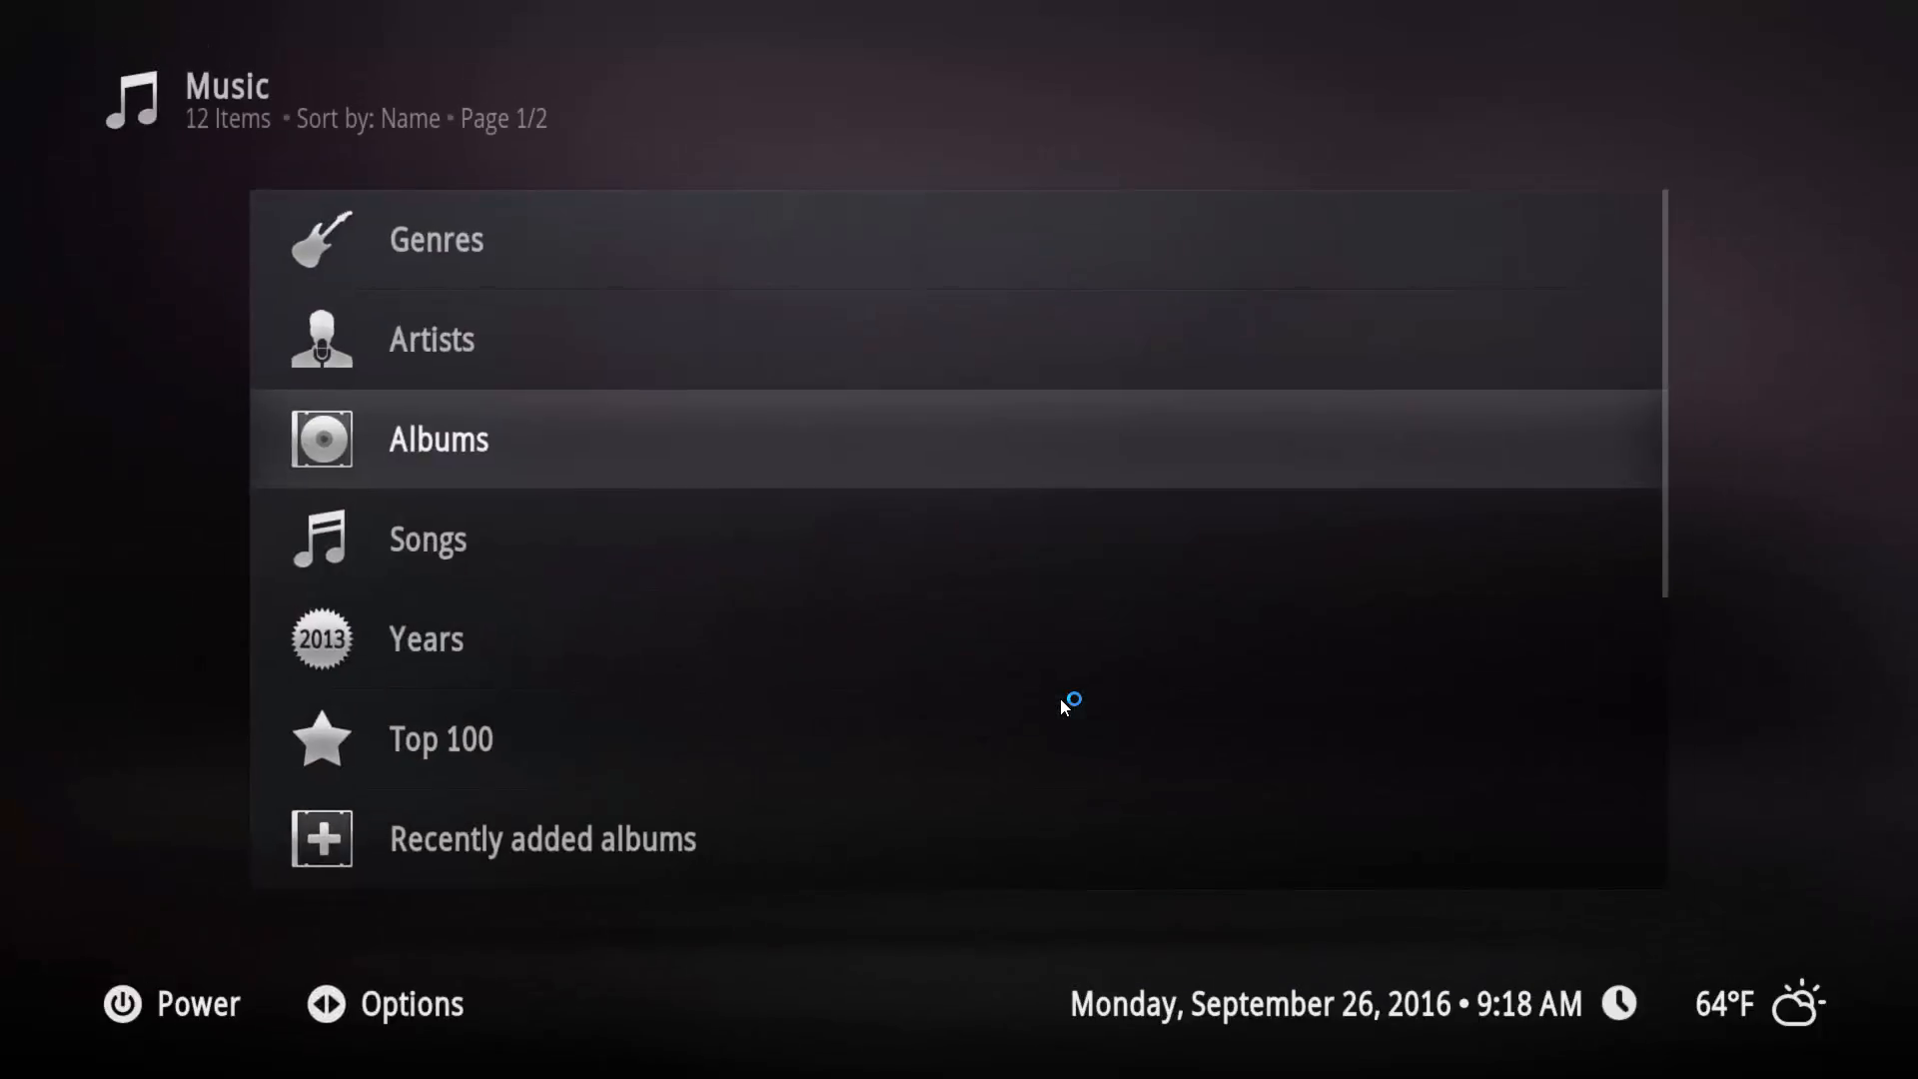
Open the list of recently added albums in the music library
{"action": "key", "text": "Down"}
{"action": "key", "text": "Down"}
{"action": "key", "text": "Down"}
{"action": "key", "text": "Down"}
{"action": "key", "text": "Return"}
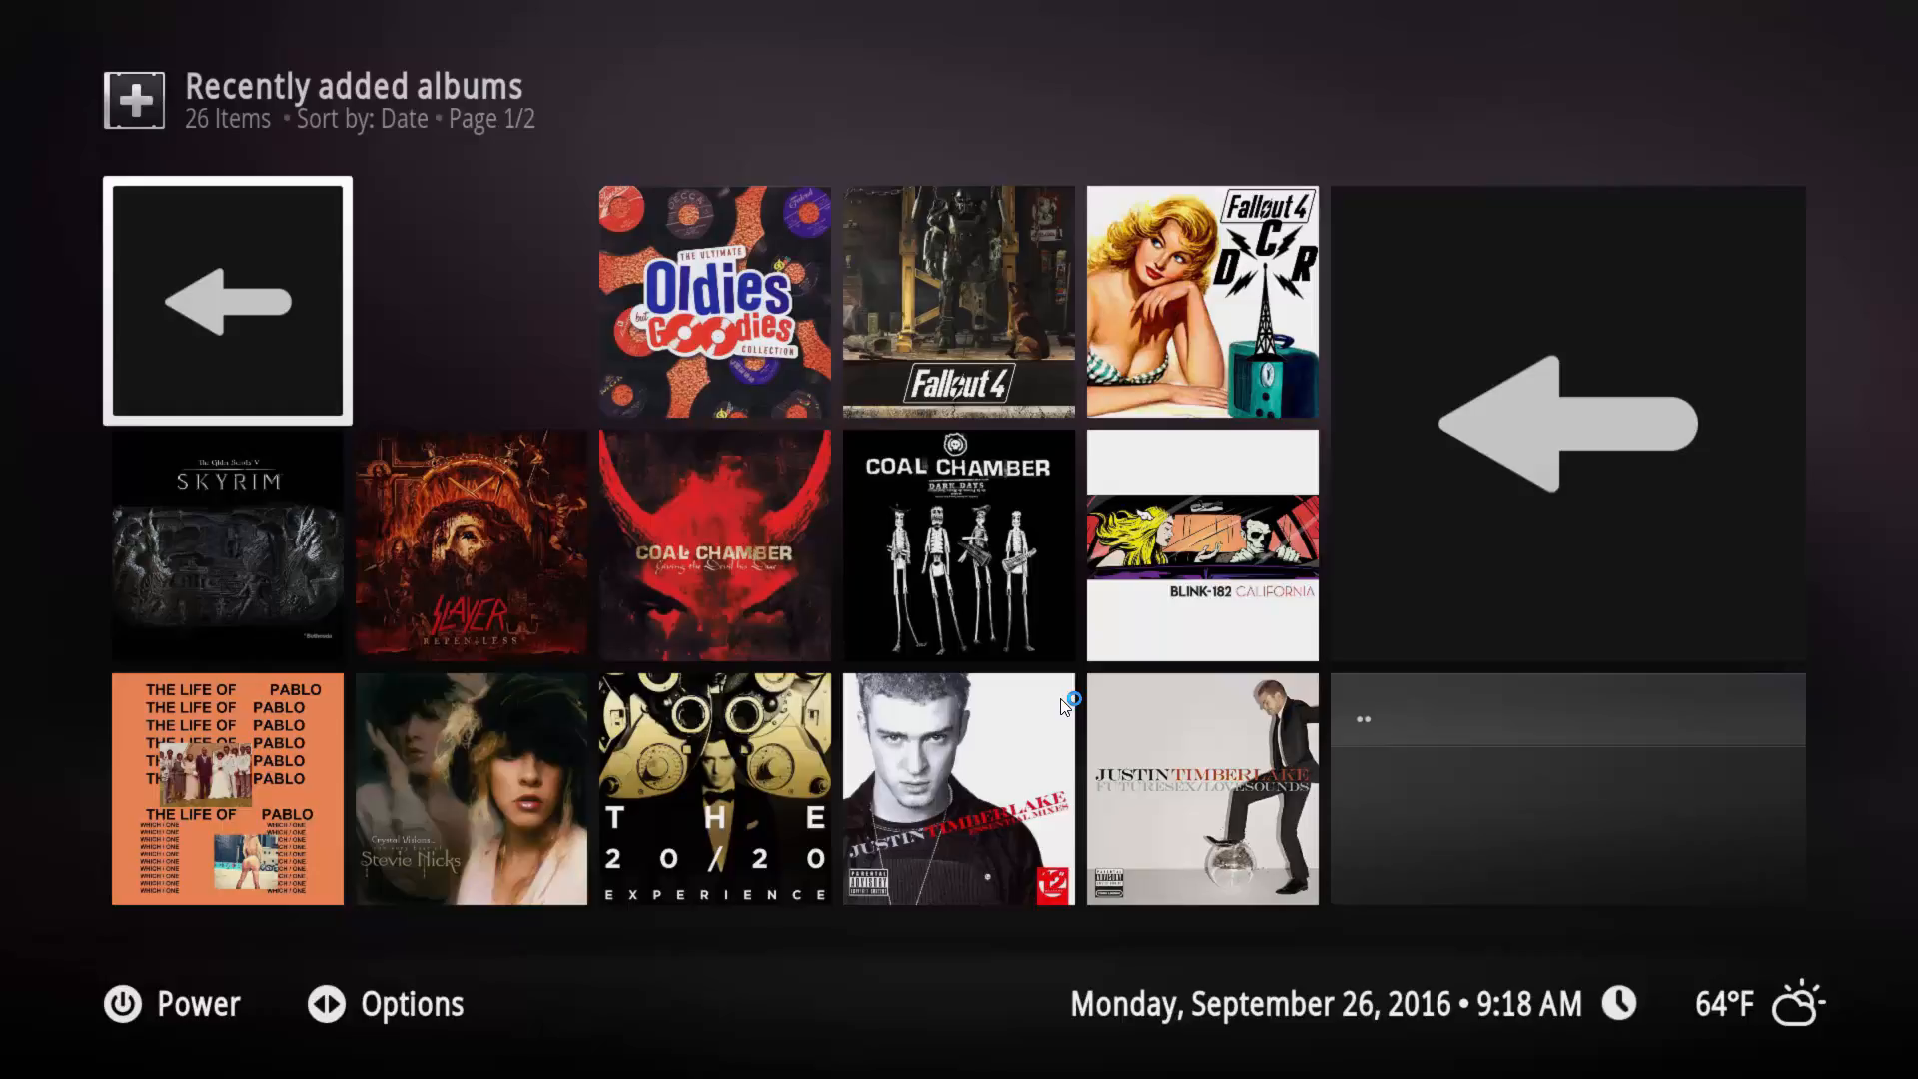
Browse the covers and details of the recently added albums, such as the oldies collection and the game soundtracks
{"action": "key", "text": "Right"}
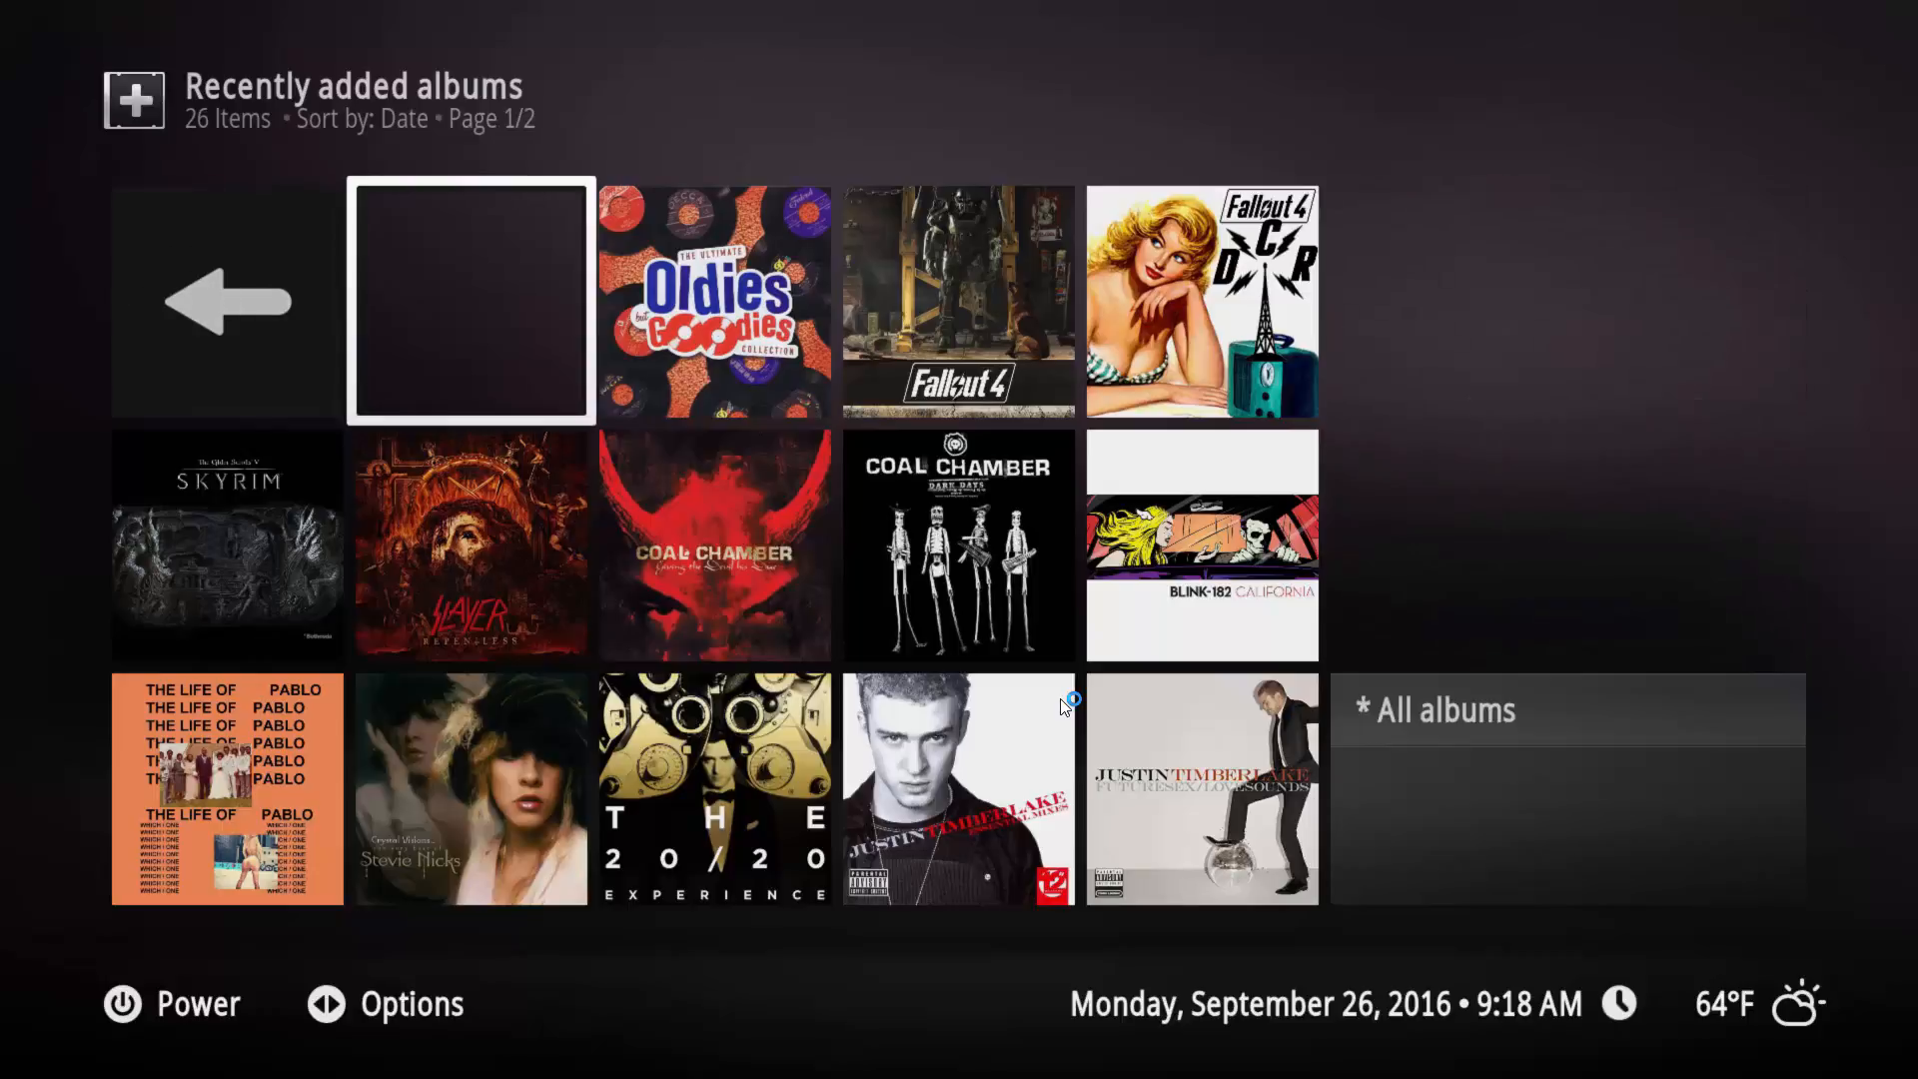
{"action": "key", "text": "Right"}
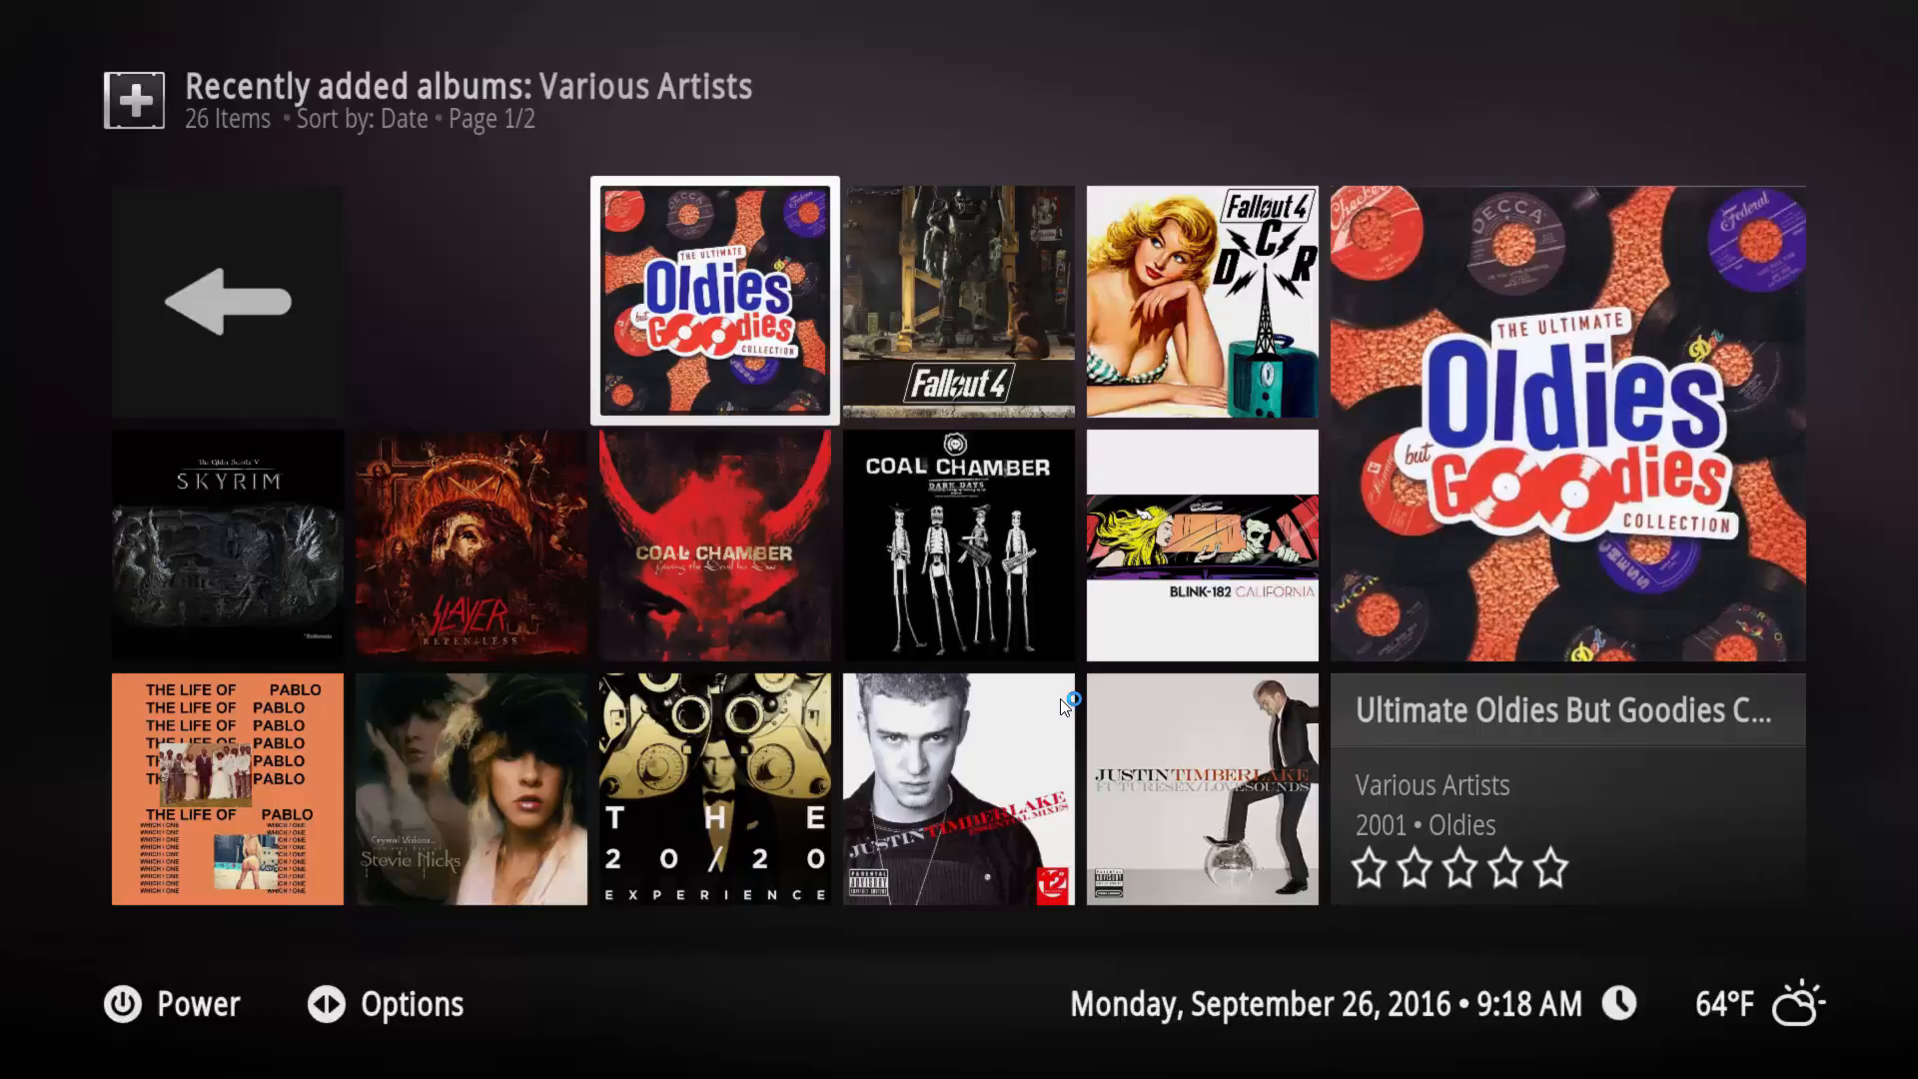
{"action": "key", "text": "Right"}
{"action": "key", "text": "Right"}
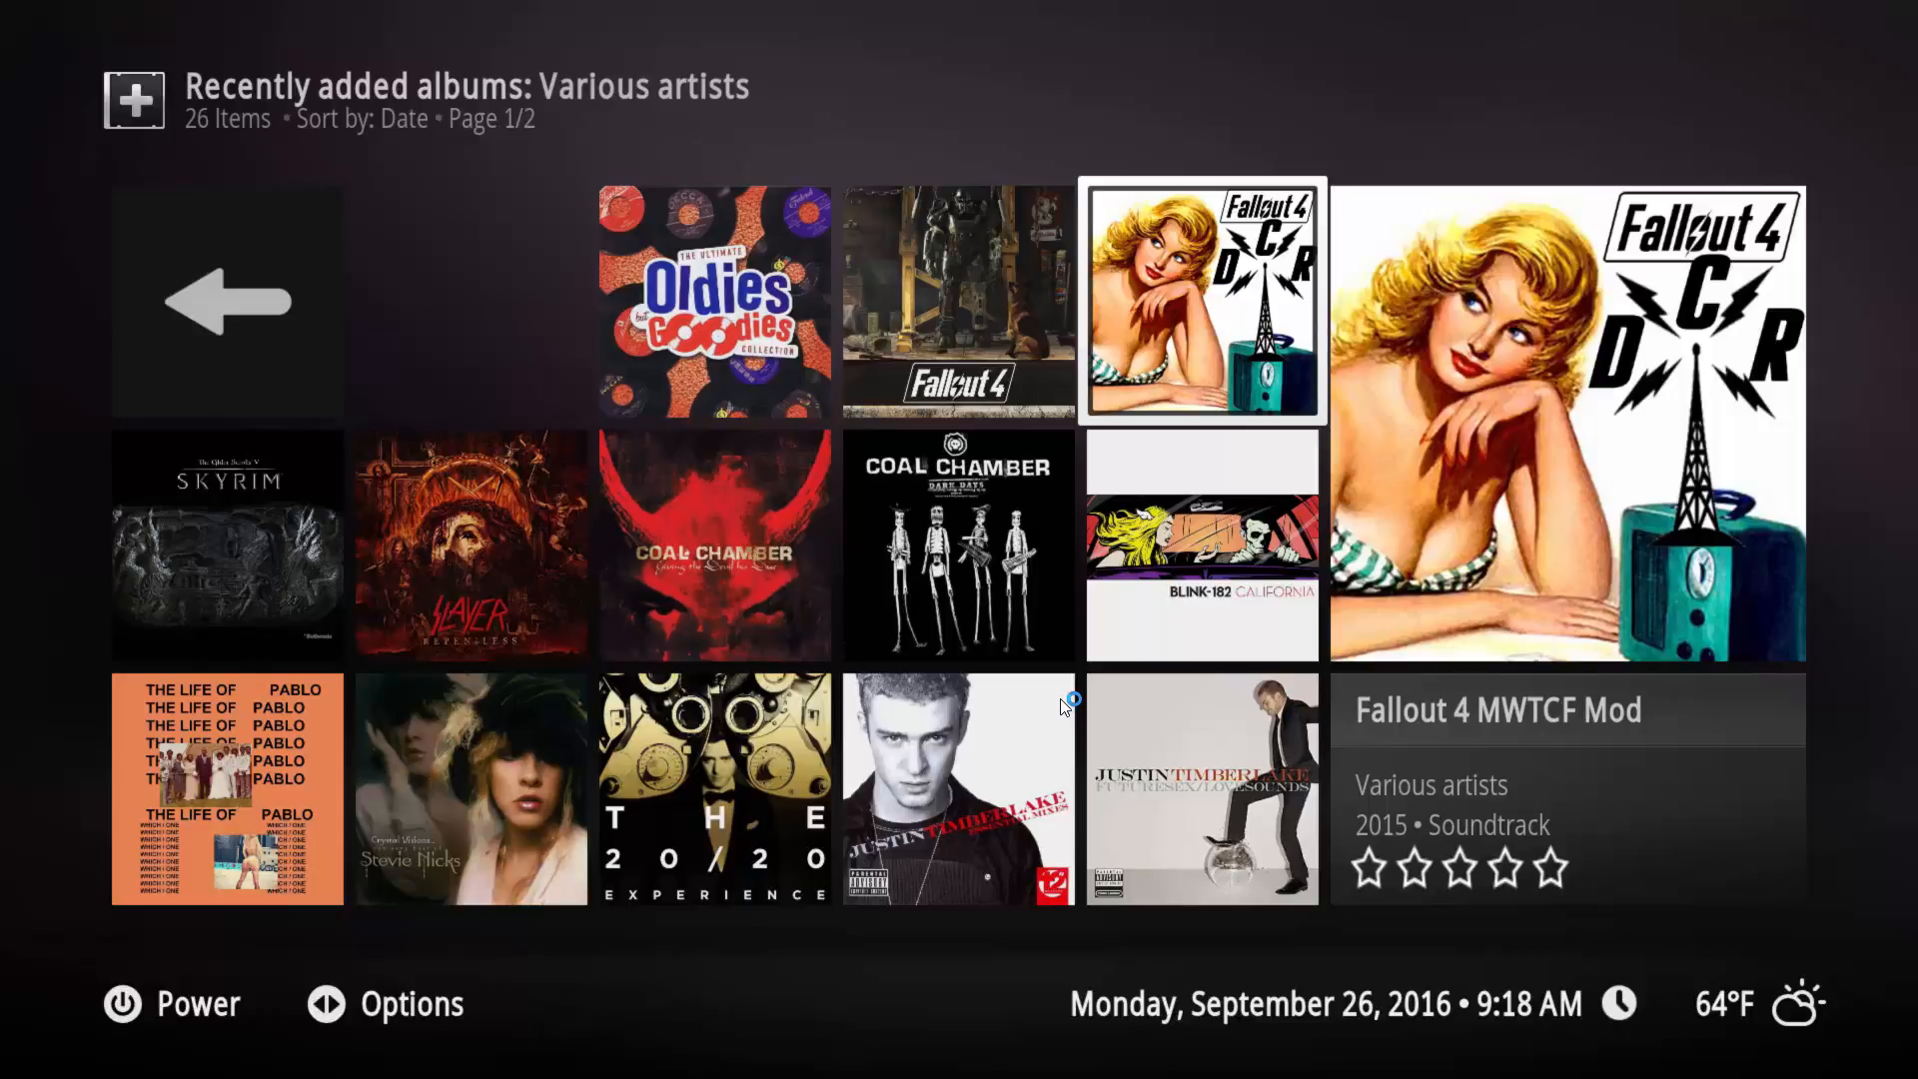
{"action": "key", "text": "Left"}
{"action": "key", "text": "Left"}
{"action": "key", "text": "Left"}
{"action": "key", "text": "Left"}
{"action": "key", "text": "Down"}
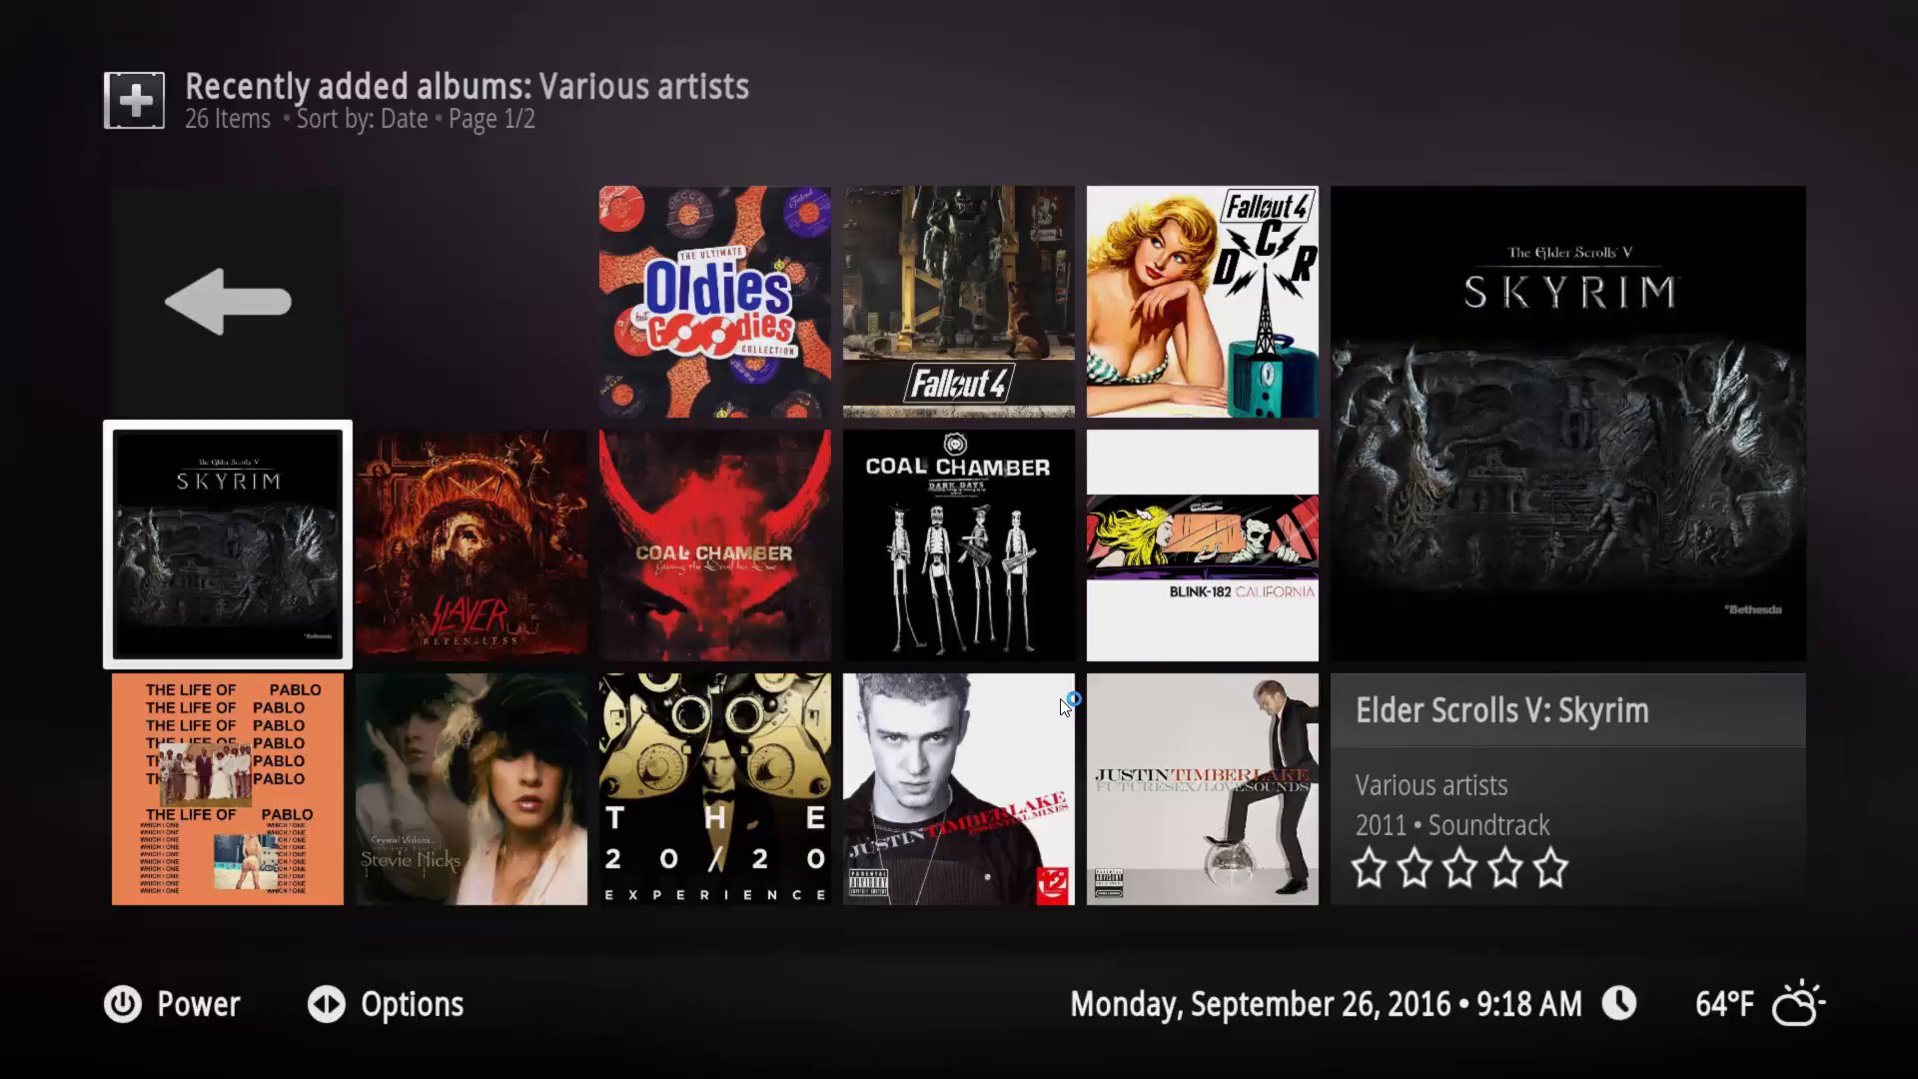
{"action": "key", "text": "Down"}
{"action": "key", "text": "Down"}
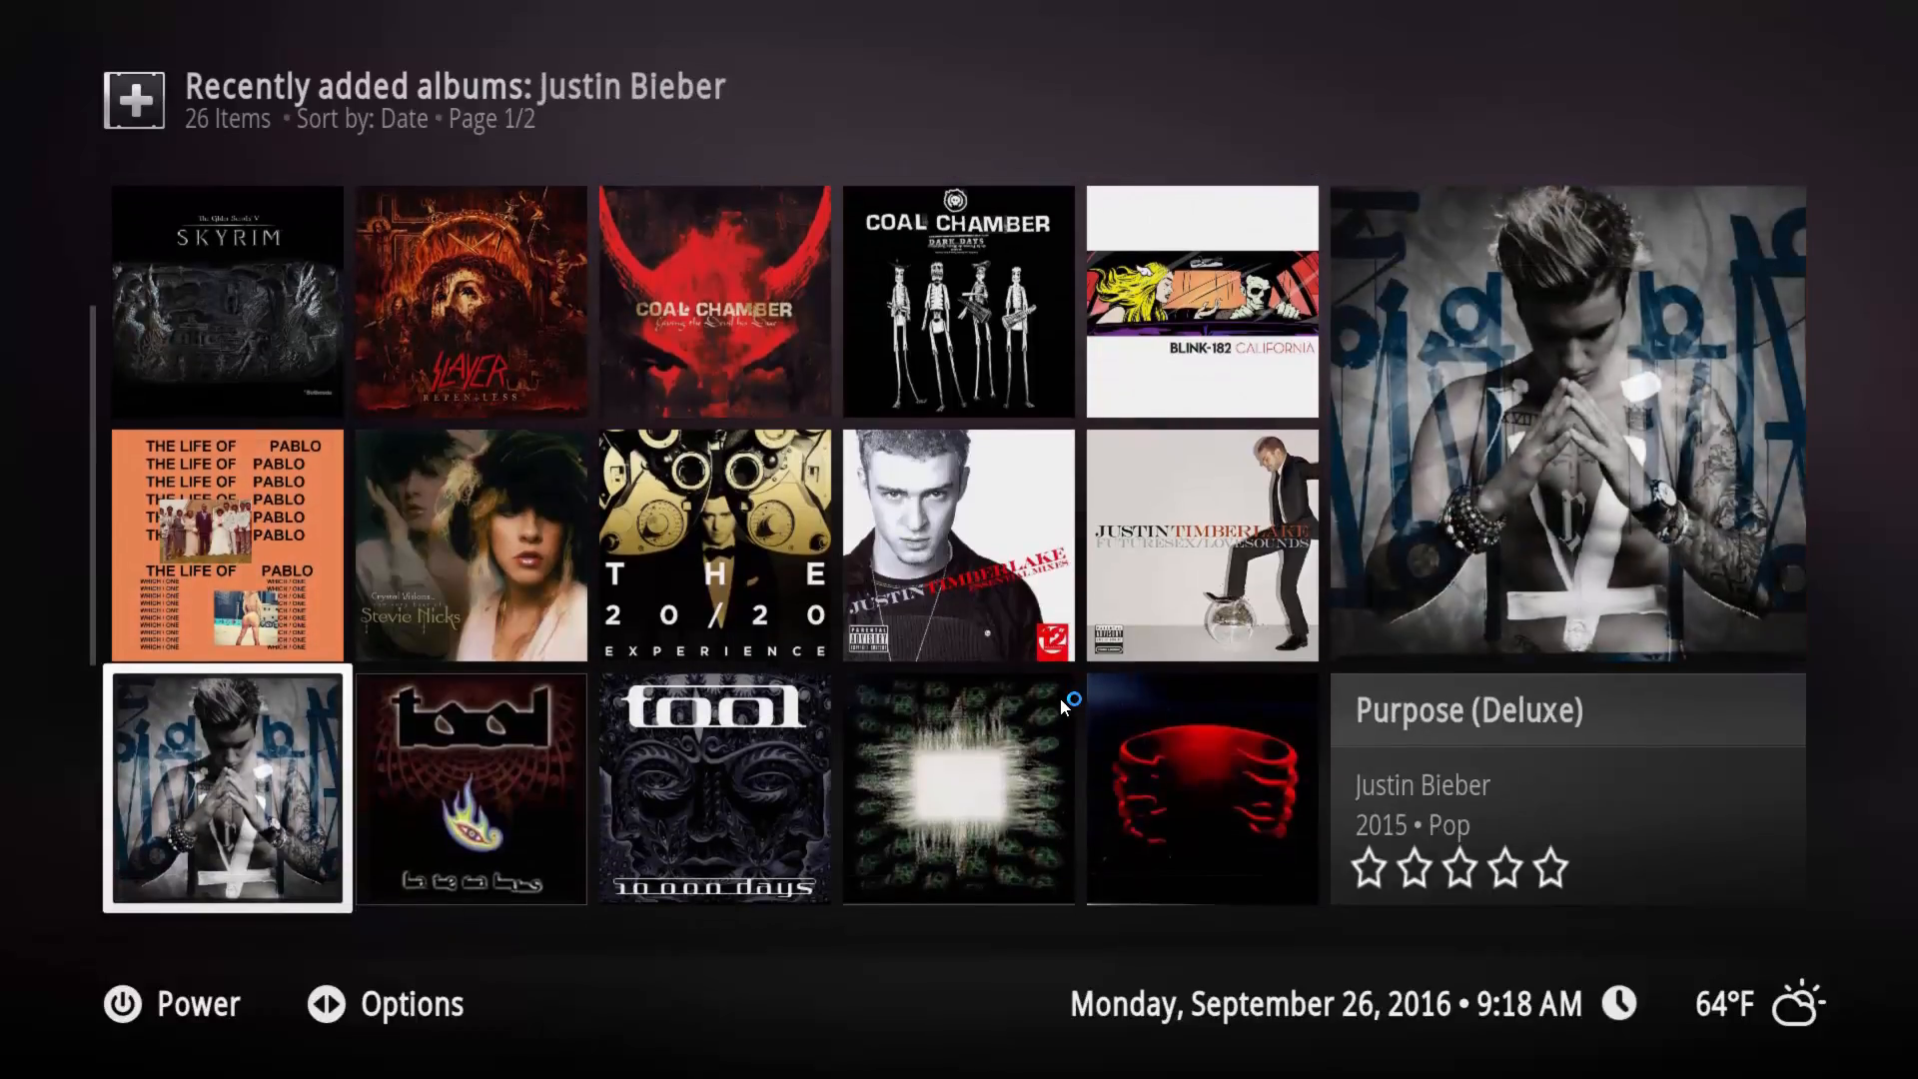
Open the Elder Scrolls V: Skyrim album to examine its track list, and return to the recently added albums
{"action": "key", "text": "Up"}
{"action": "key", "text": "Up"}
{"action": "key", "text": "Up"}
{"action": "key", "text": "Down"}
{"action": "key", "text": "Return"}
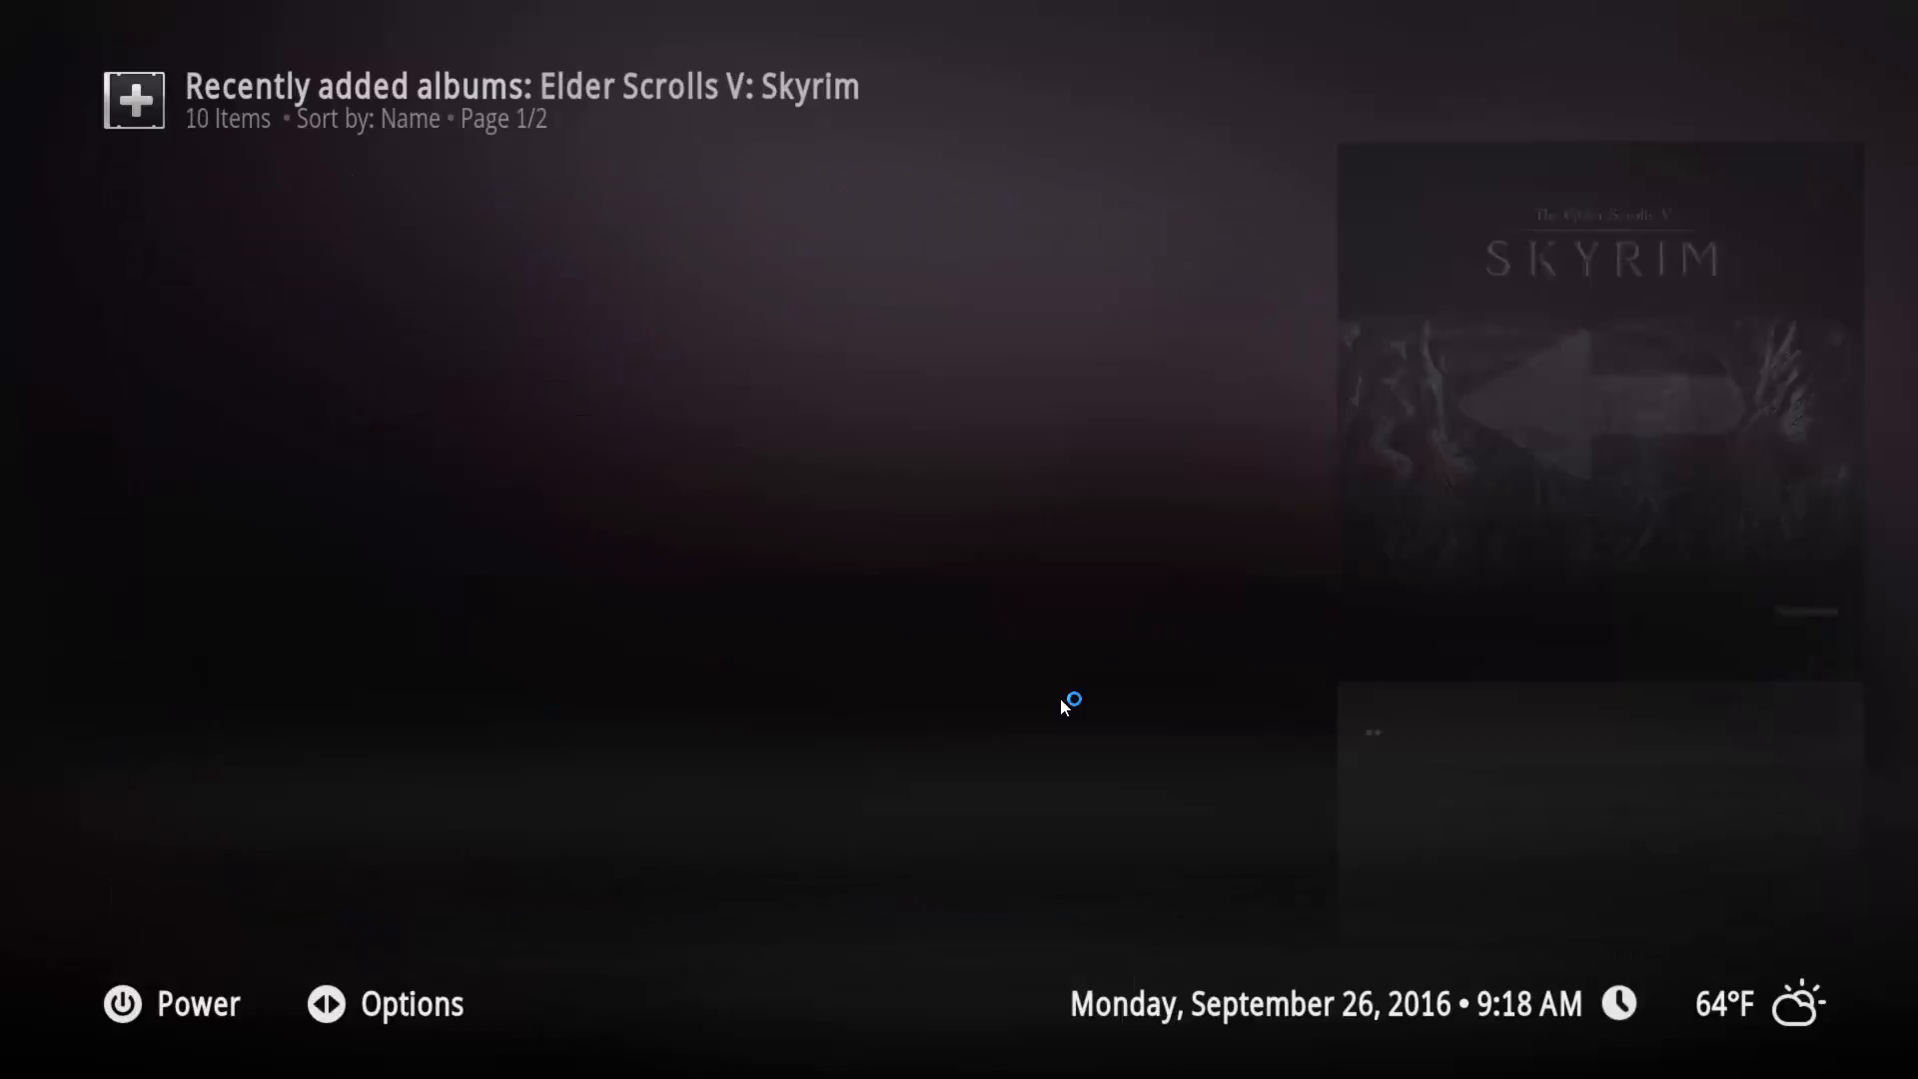
{"action": "key", "text": "Down"}
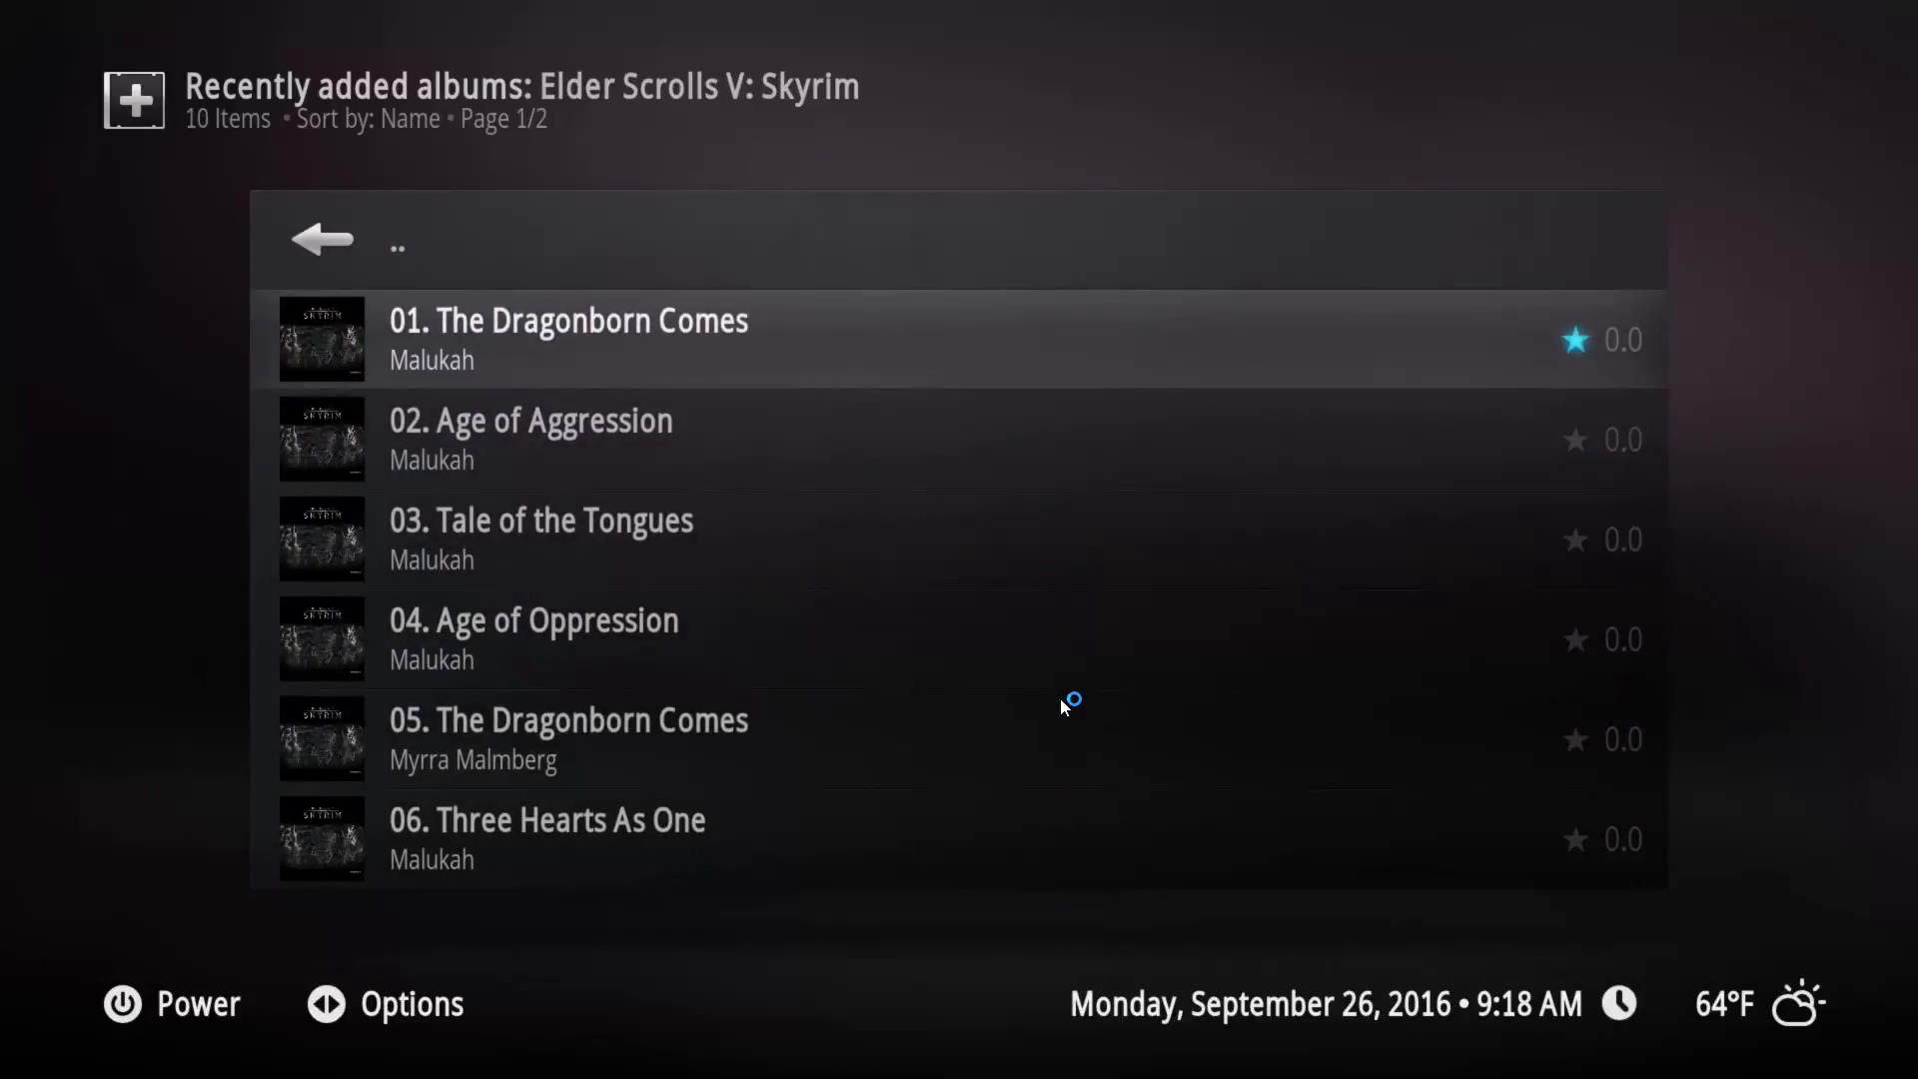
{"action": "key", "text": "Down"}
{"action": "key", "text": "Up"}
{"action": "key", "text": "BackSpace"}
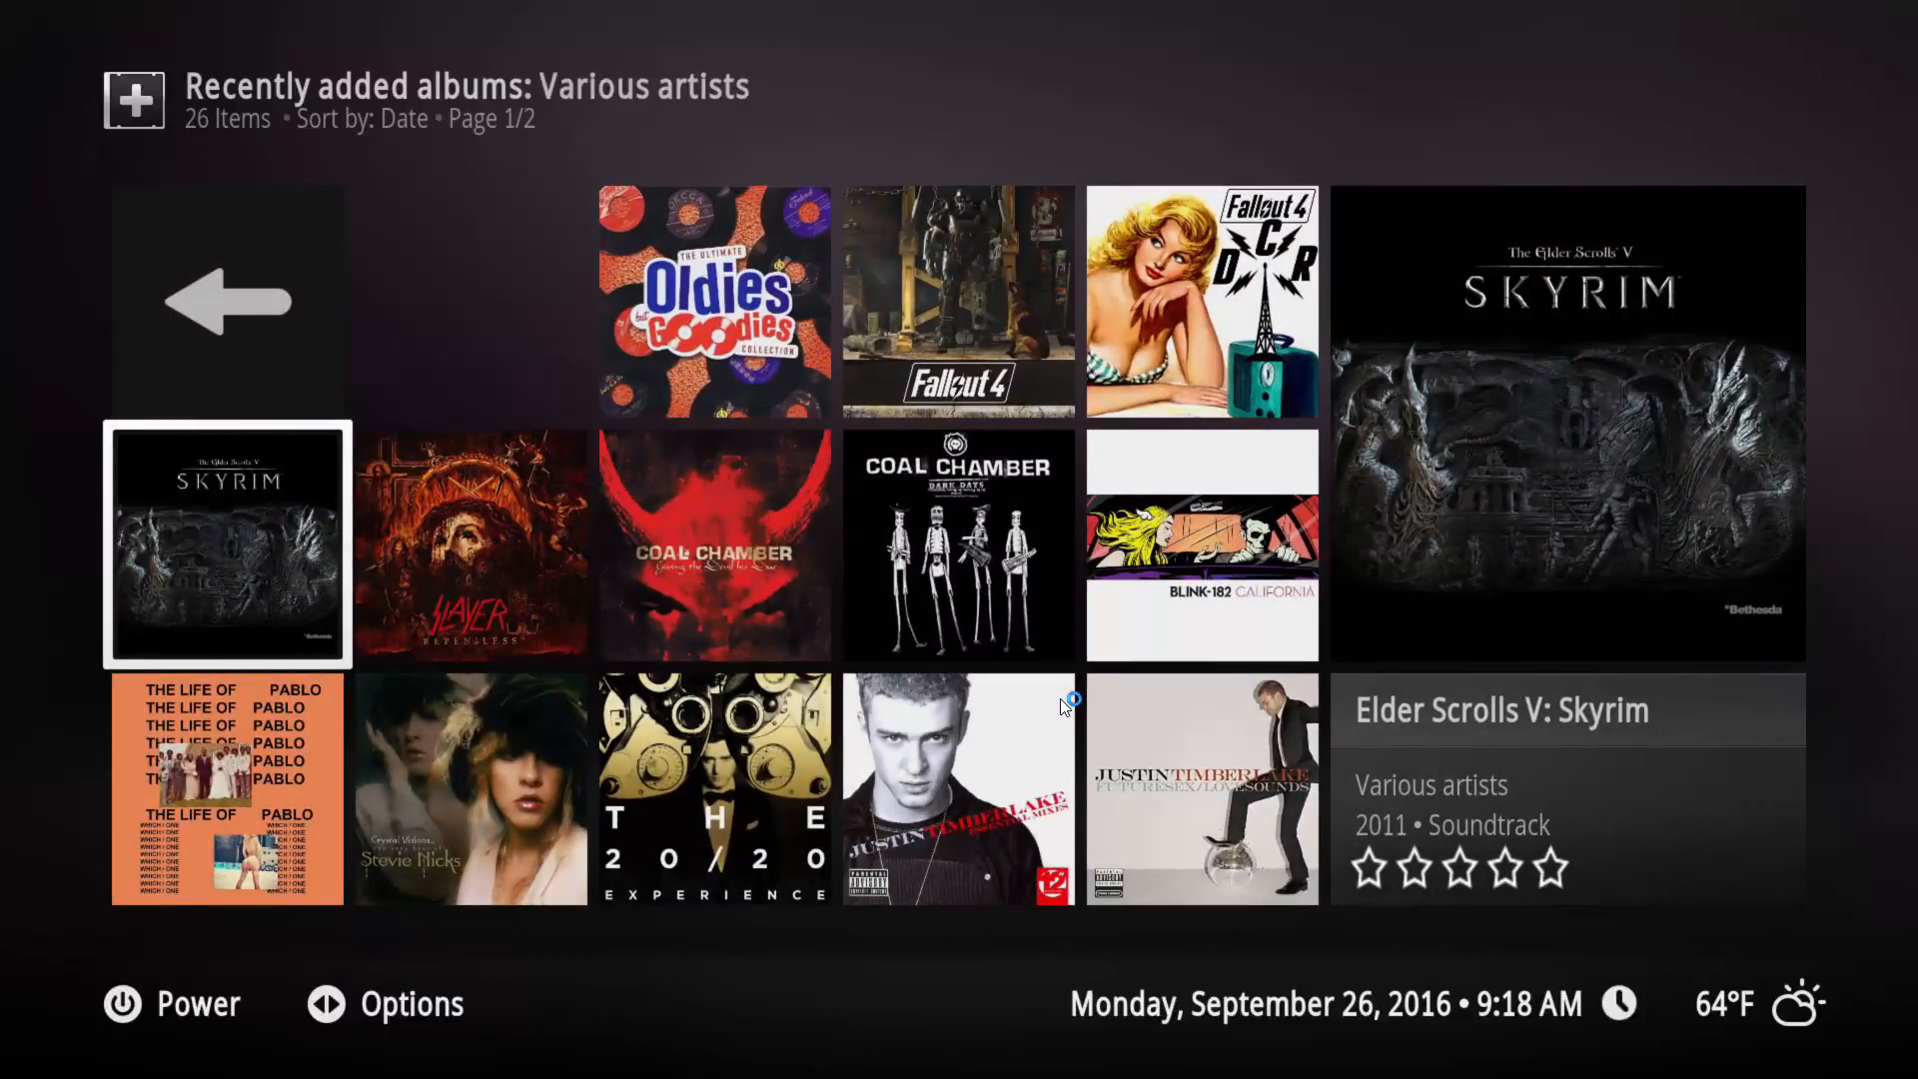
View the Ultimate Oldies But Goodies album's tracks and go back to the home screen
{"action": "key", "text": "Right"}
{"action": "key", "text": "Right"}
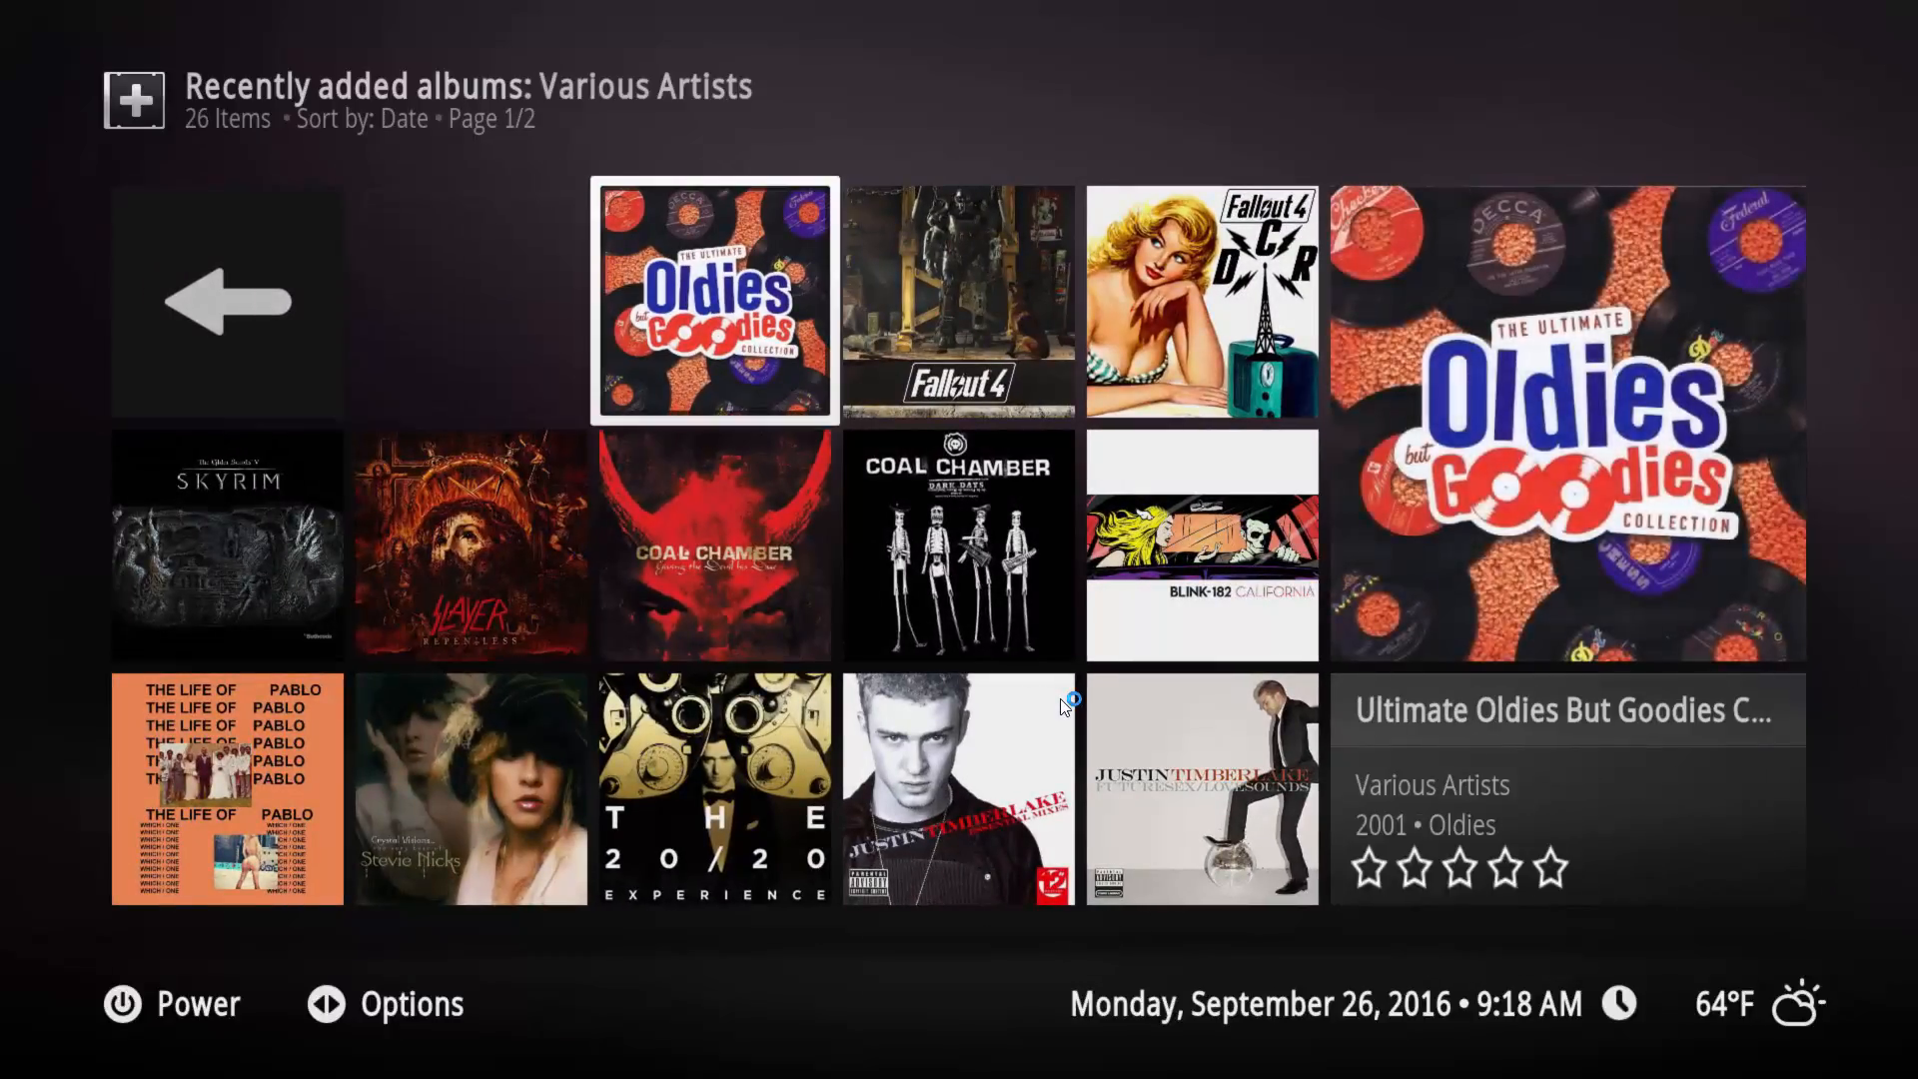
{"action": "key", "text": "Return"}
{"action": "key", "text": "BackSpace"}
{"action": "key", "text": "BackSpace"}
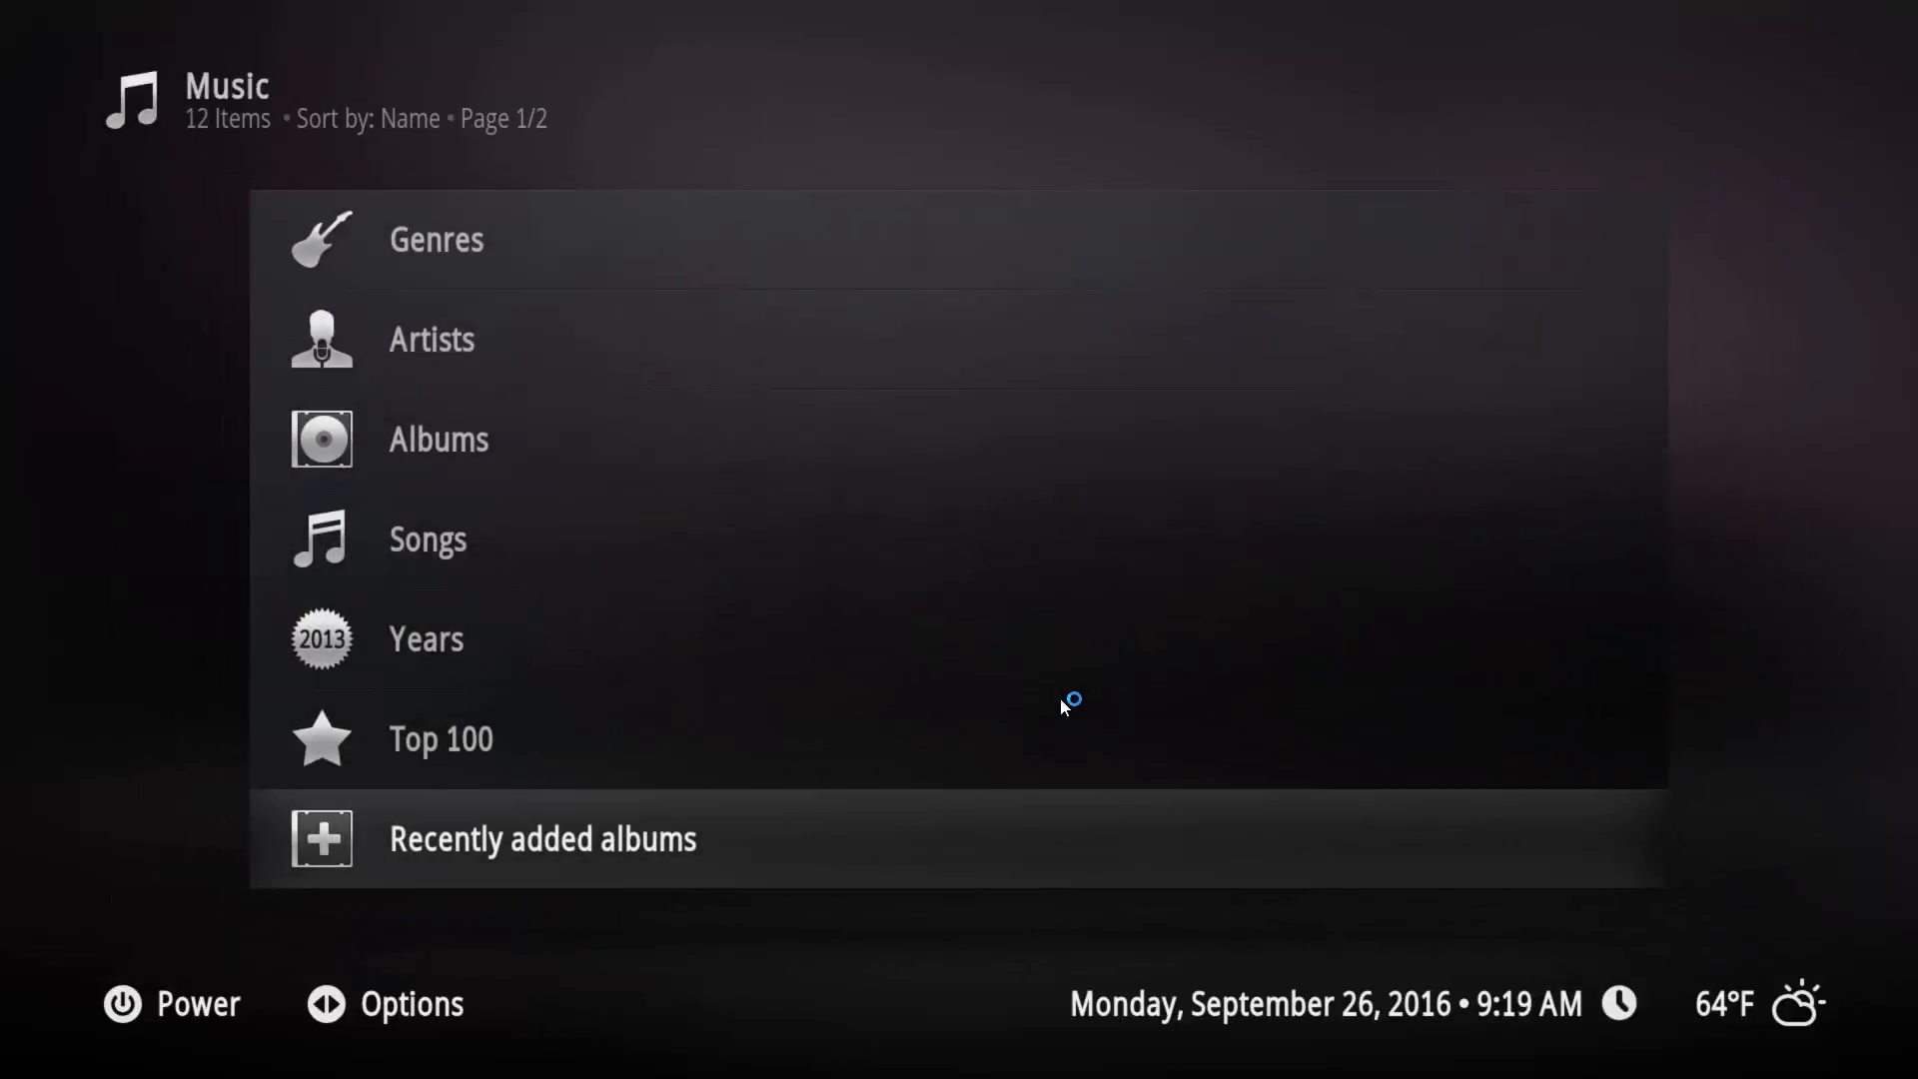
{"action": "key", "text": "BackSpace"}
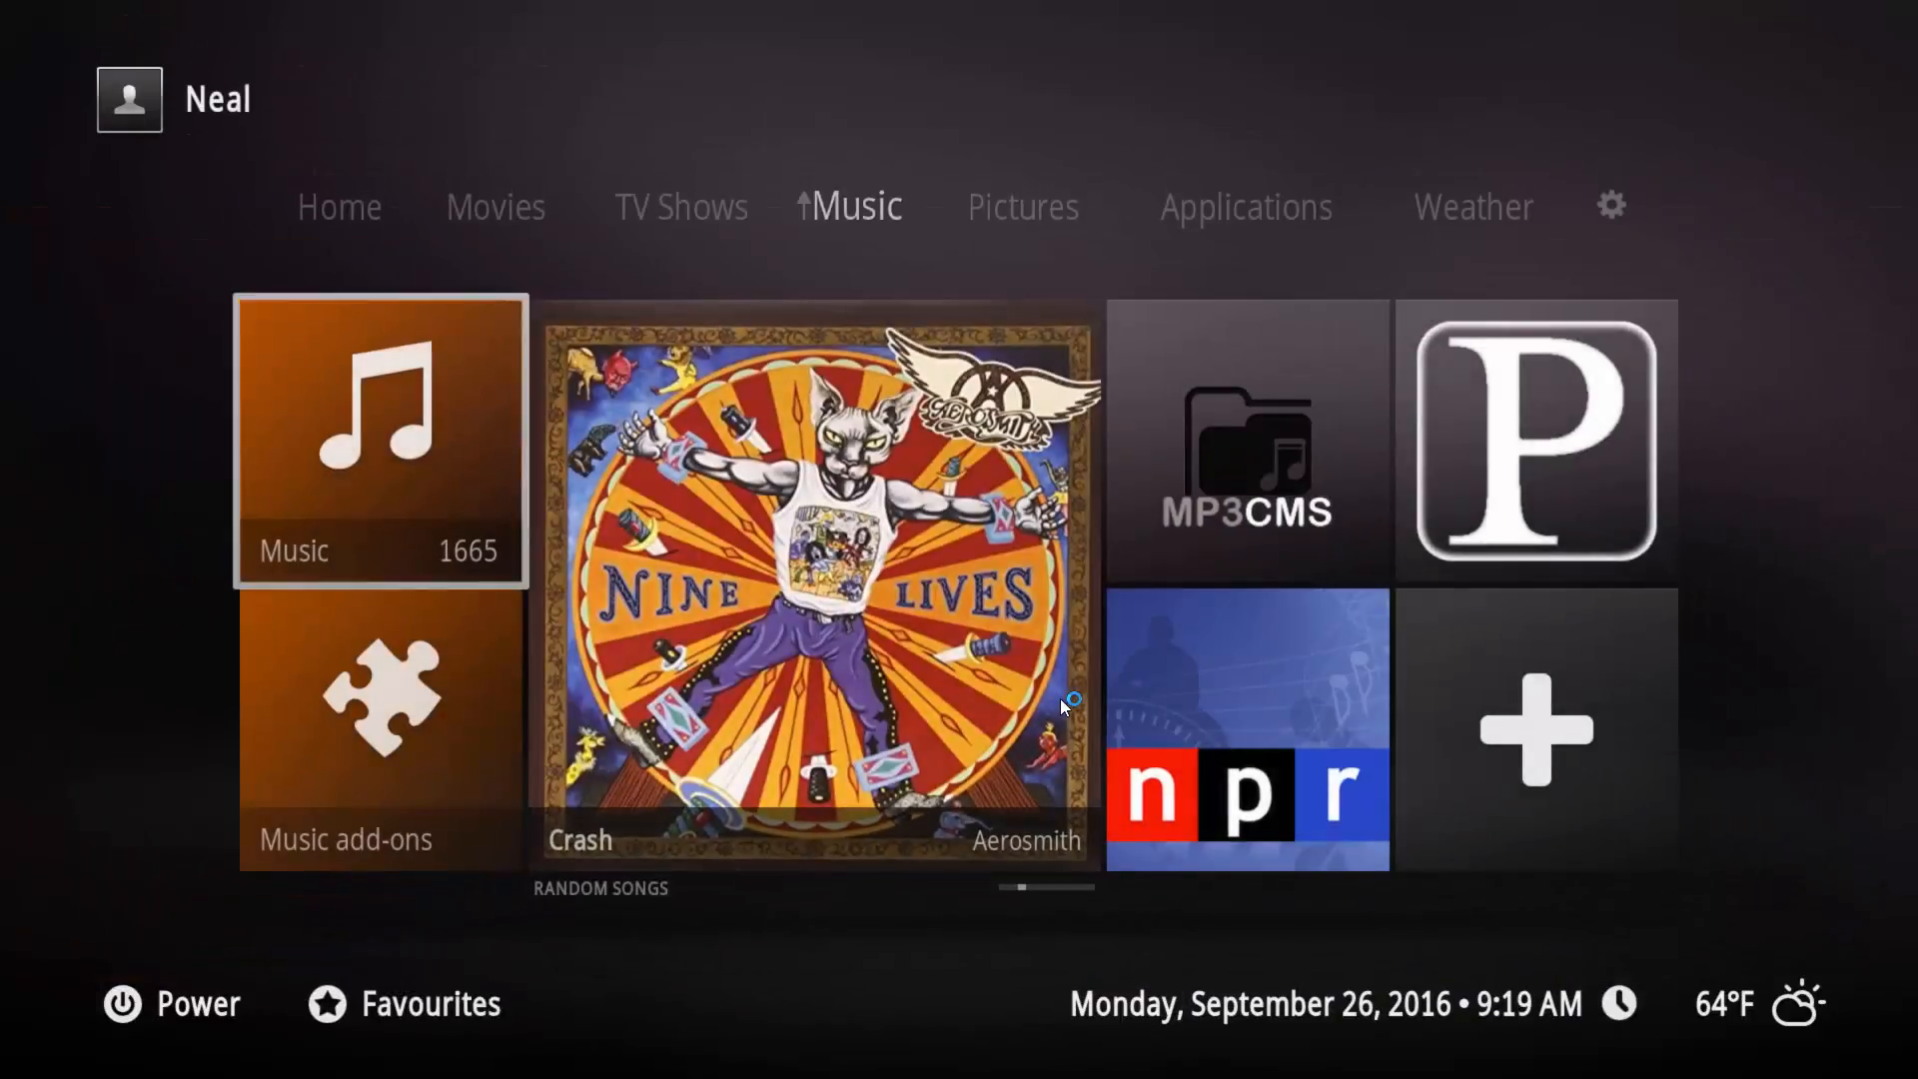
Exit Kodi to return to the Windows desktop
{"action": "key", "text": "Down"}
{"action": "key", "text": "Down"}
{"action": "key", "text": "Return"}
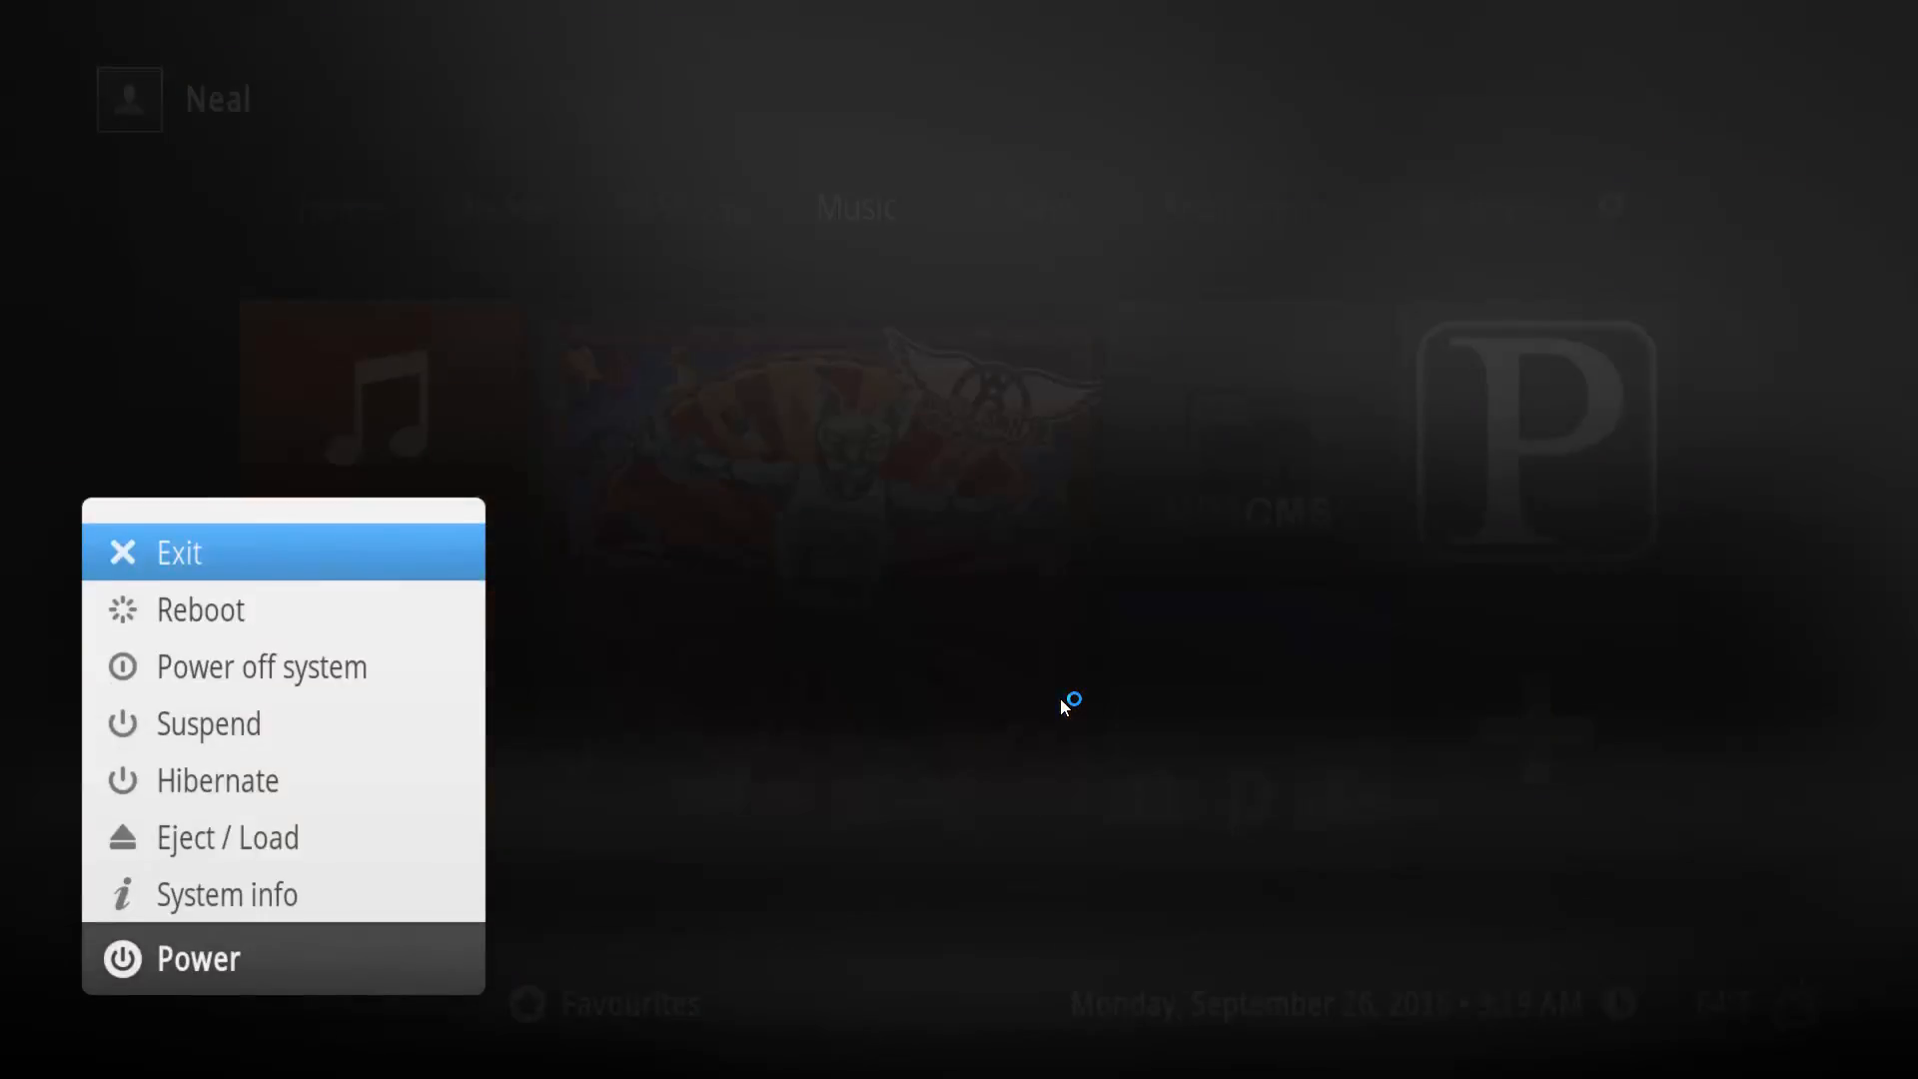
{"action": "key", "text": "Return"}
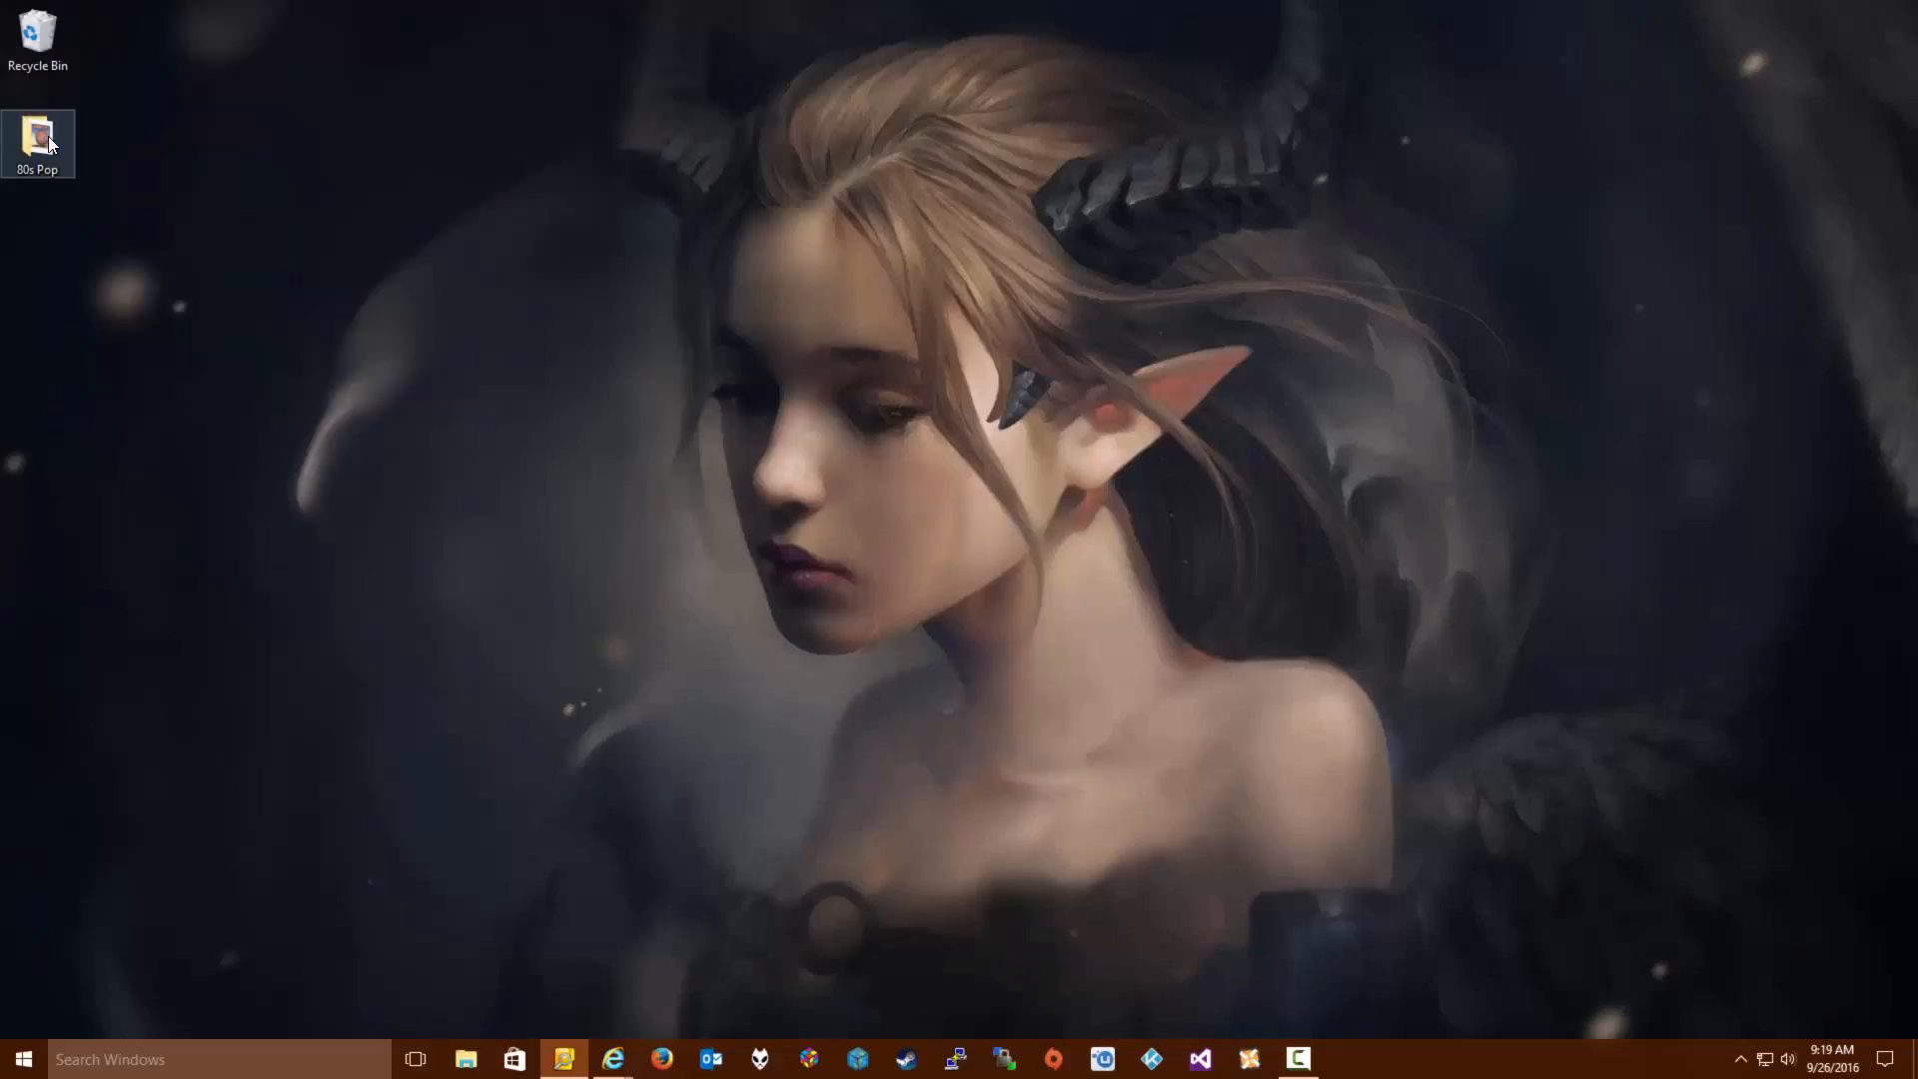
Open the 80s Pop folder from the desktop, reposition and slightly narrow its window, and look over the MP3 files
{"action": "double_click", "coordinate": [42, 141]}
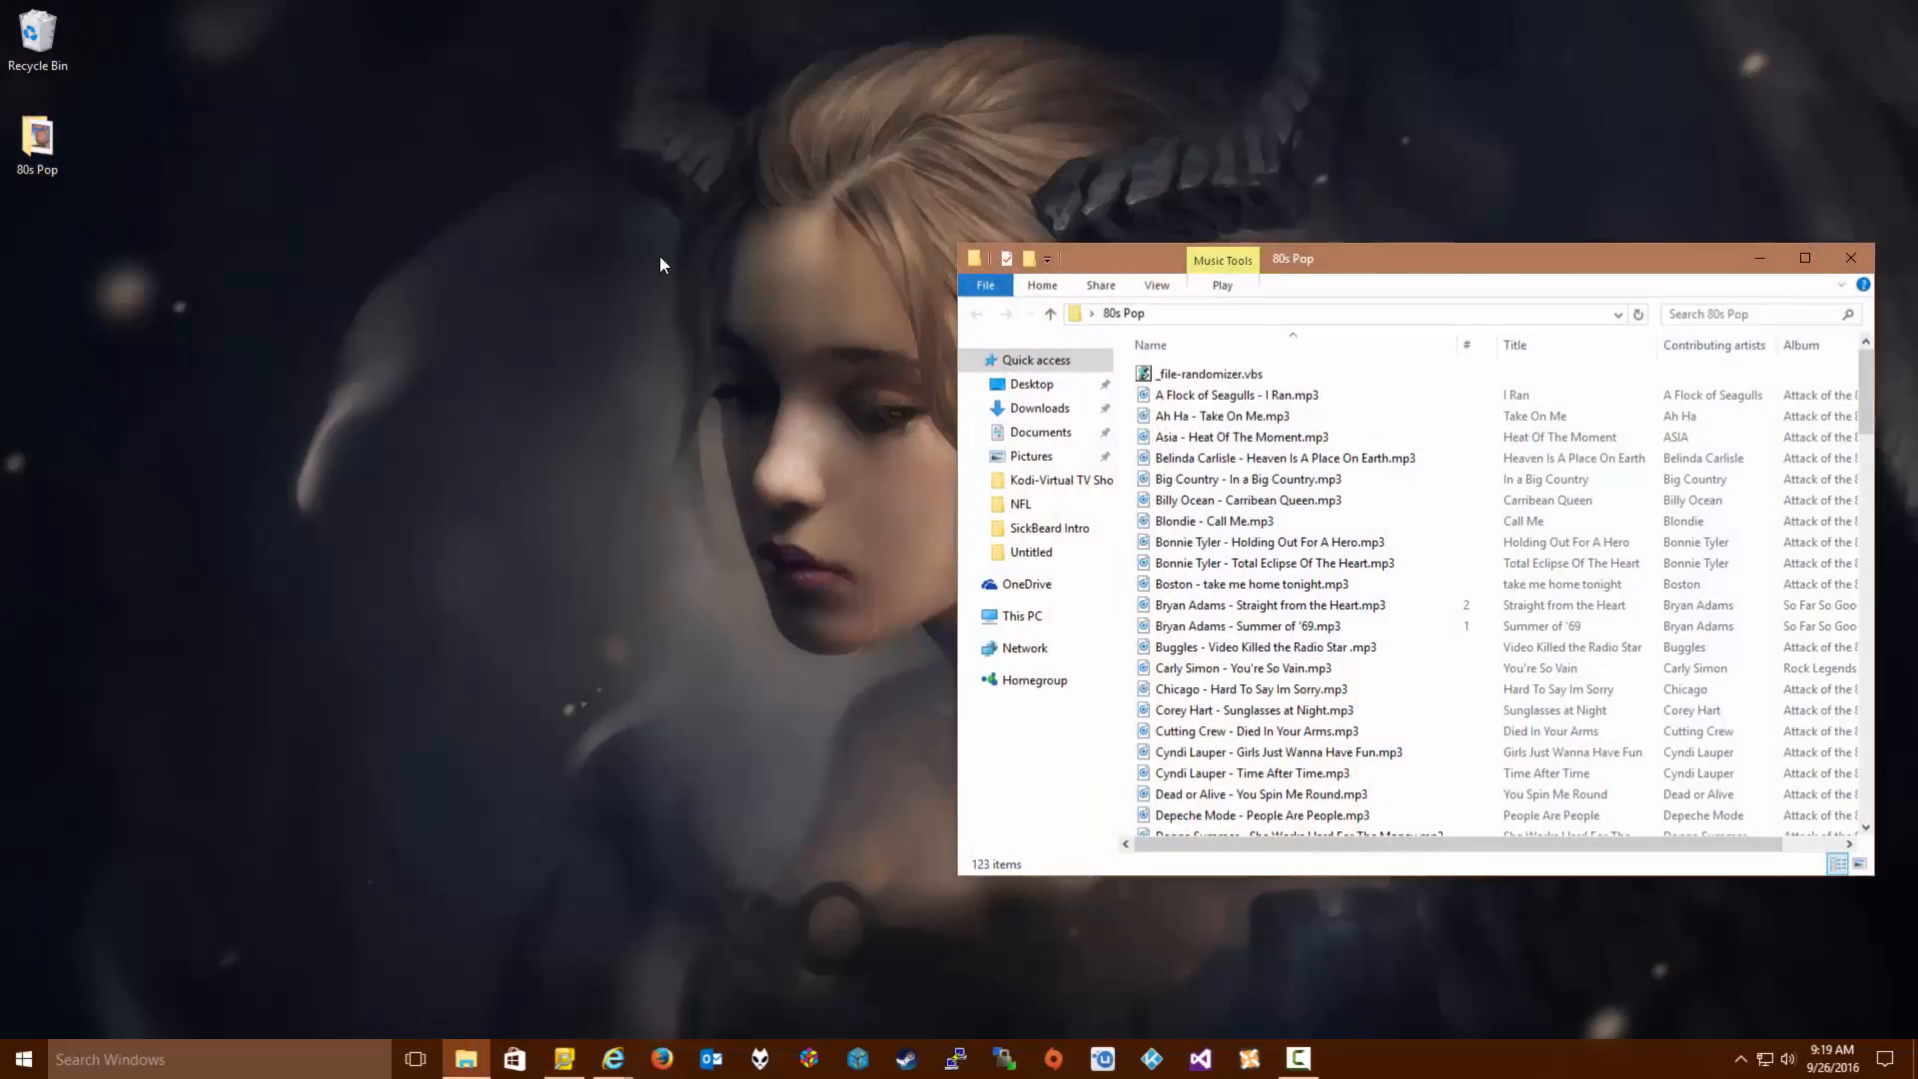
{"action": "left_click_drag", "start_coordinate": [1488, 261], "coordinate": [718, 121]}
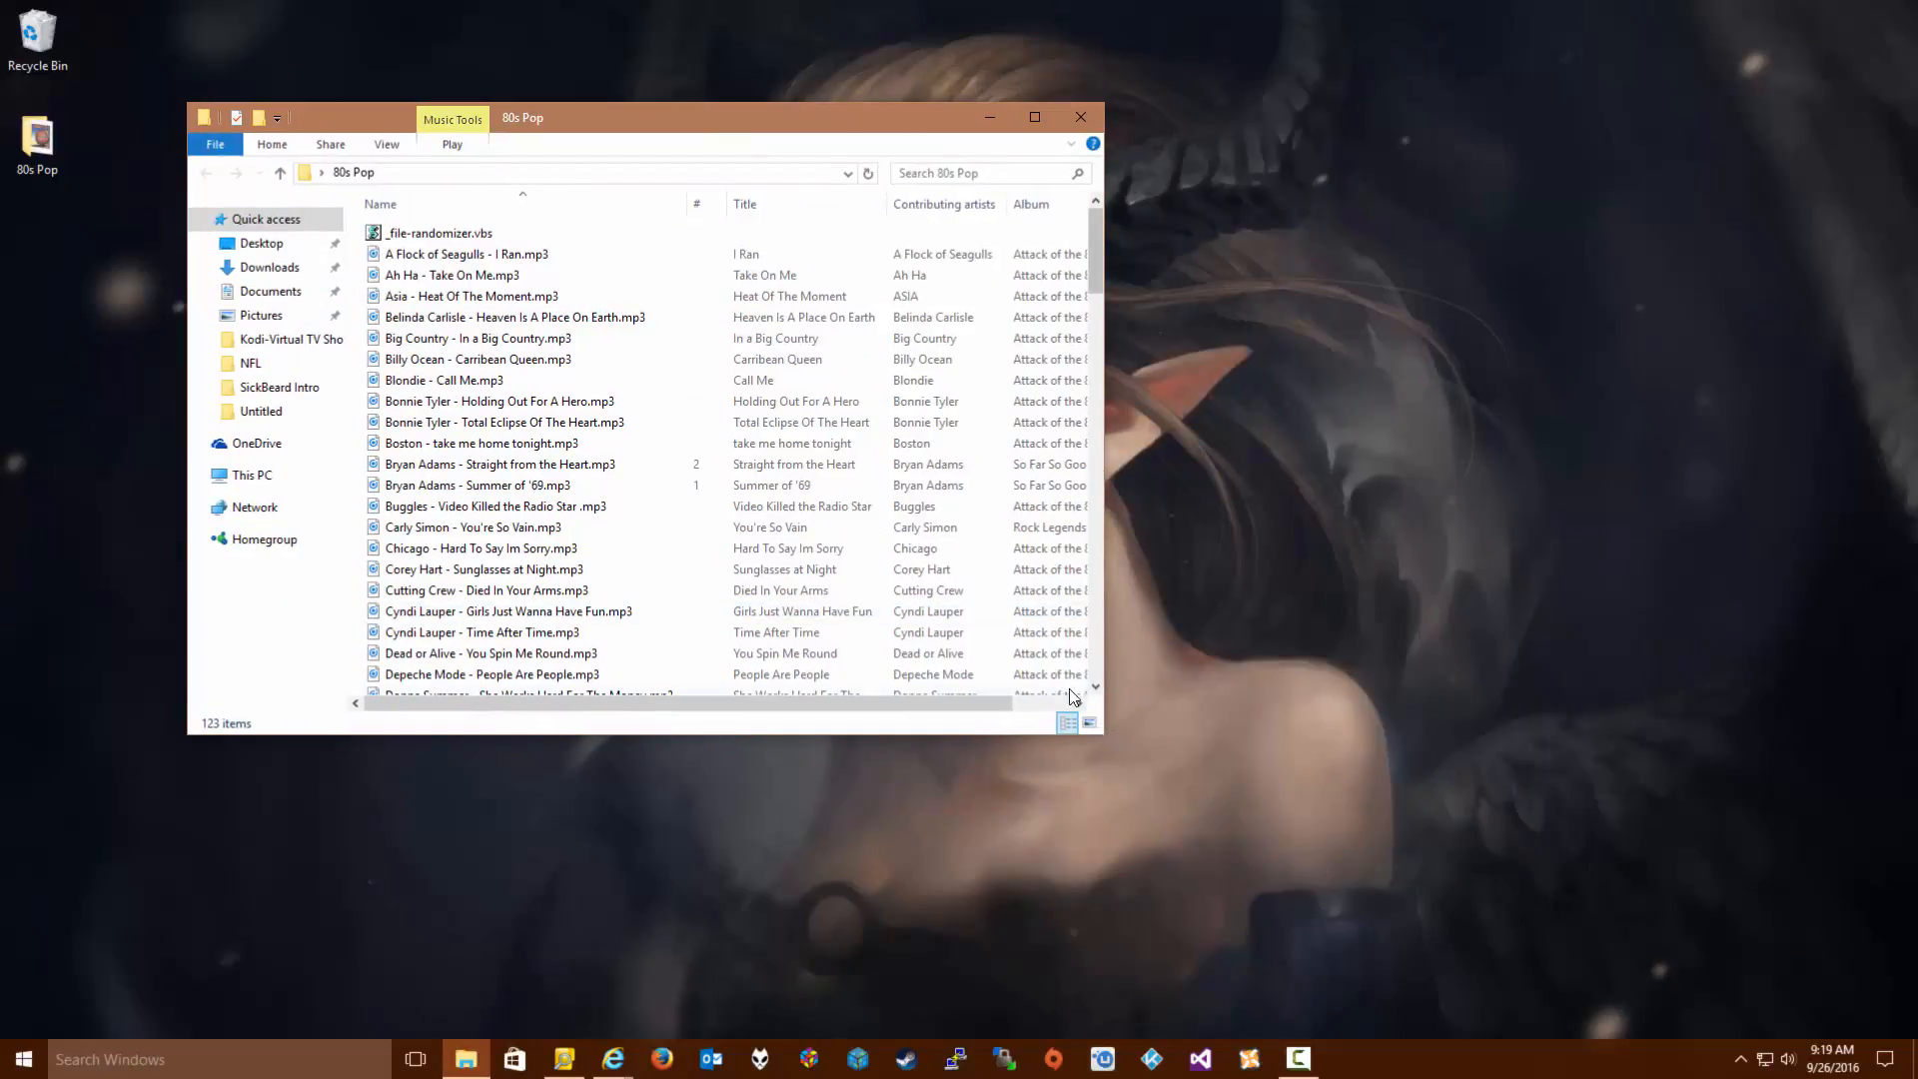
{"action": "left_click_drag", "start_coordinate": [1103, 732], "coordinate": [1047, 739]}
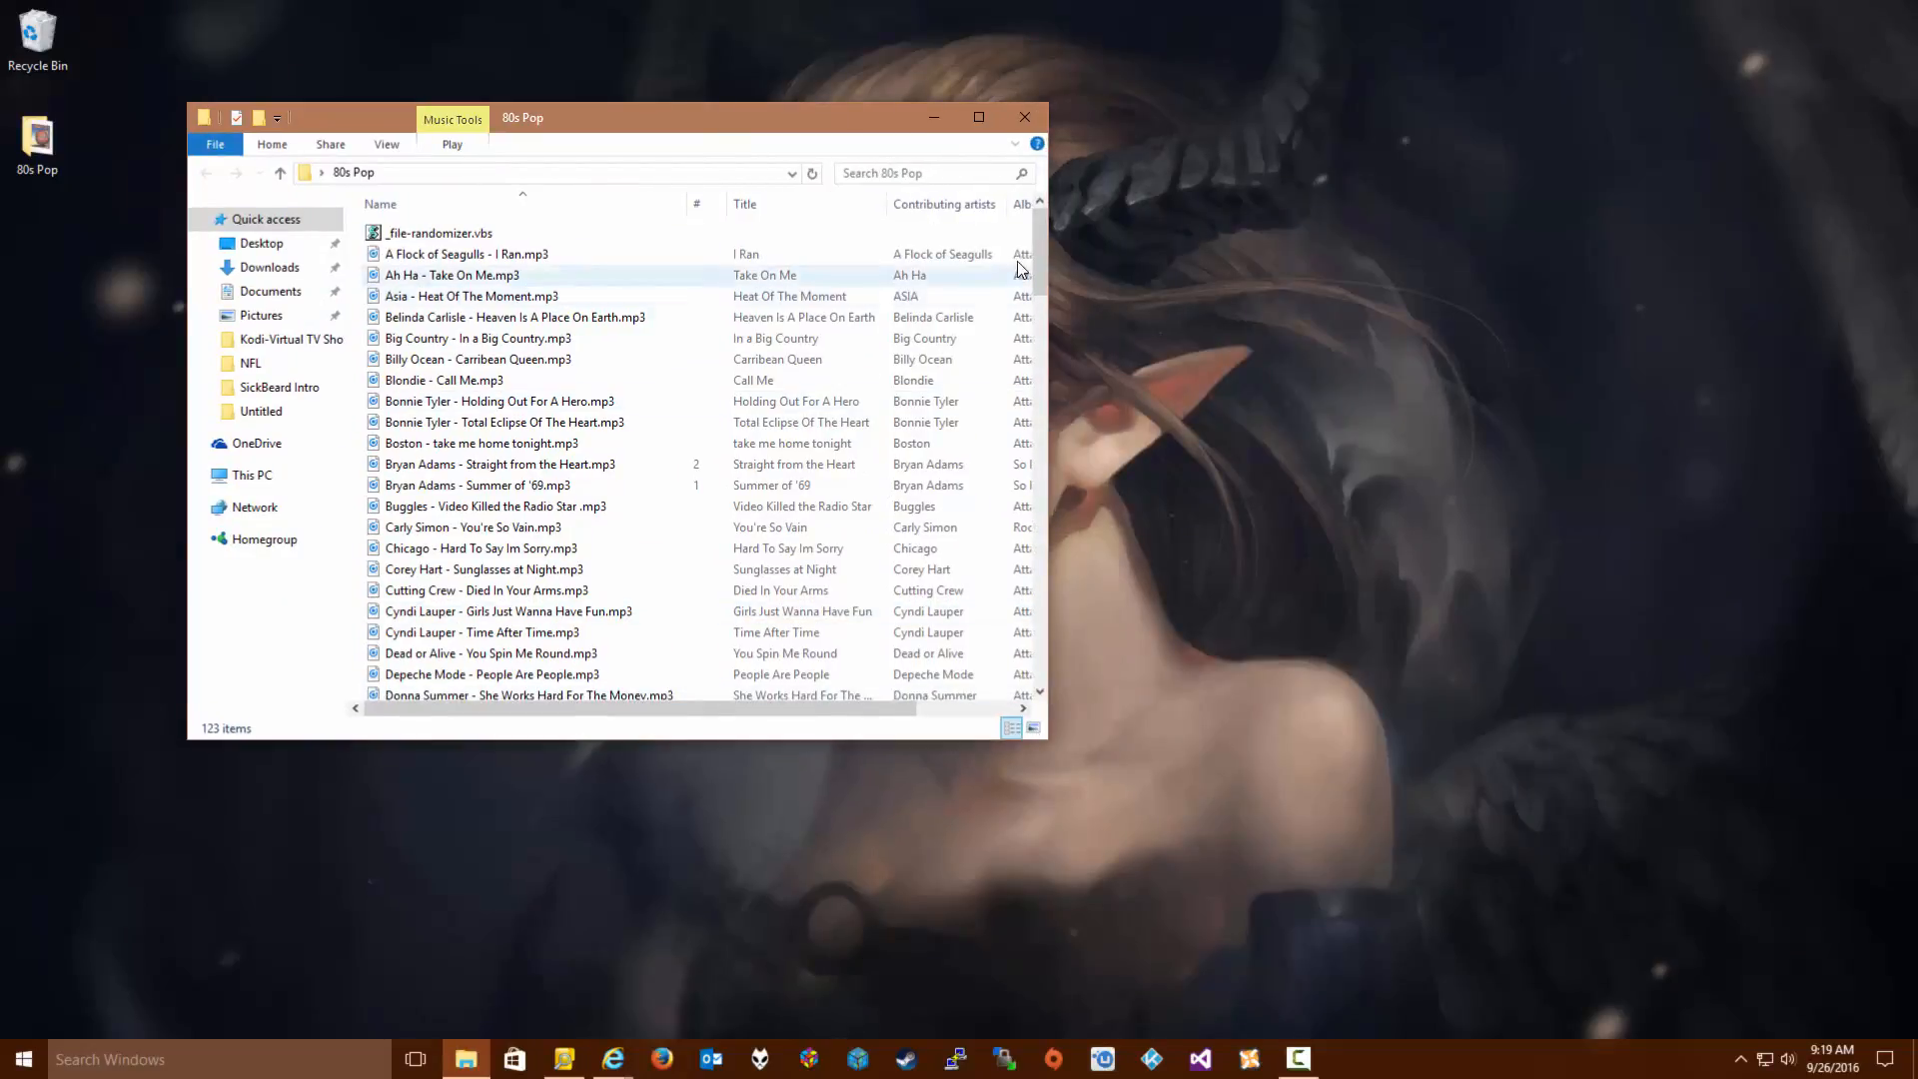
{"action": "mouse_move", "coordinate": [1039, 242]}
{"action": "left_mouse_down"}
{"action": "mouse_move", "coordinate": [1042, 653]}
{"action": "mouse_move", "coordinate": [1047, 237]}
{"action": "left_mouse_up"}
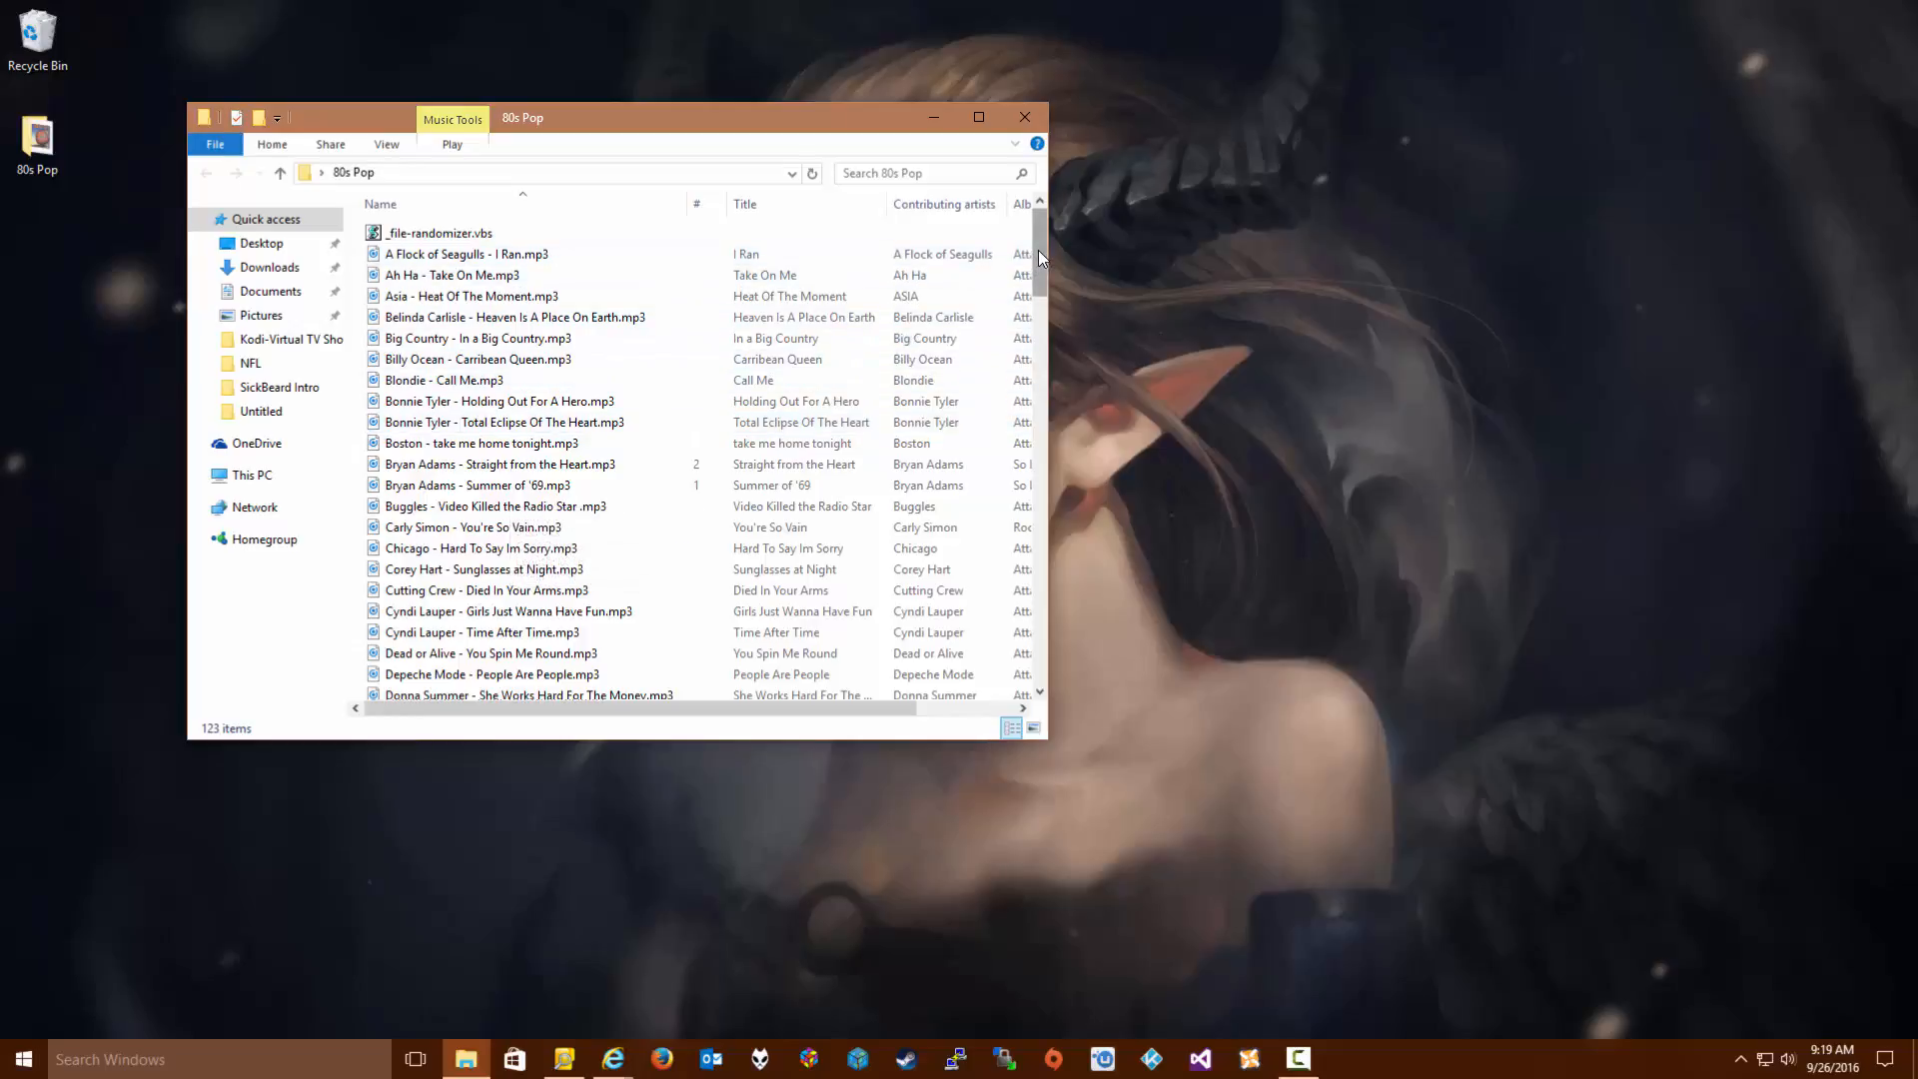
Open _file-randomizer.vbs in Notepad++ to examine its header comments and settings, and close the editor
{"action": "left_click", "coordinate": [433, 233]}
{"action": "right_click", "coordinate": [433, 233]}
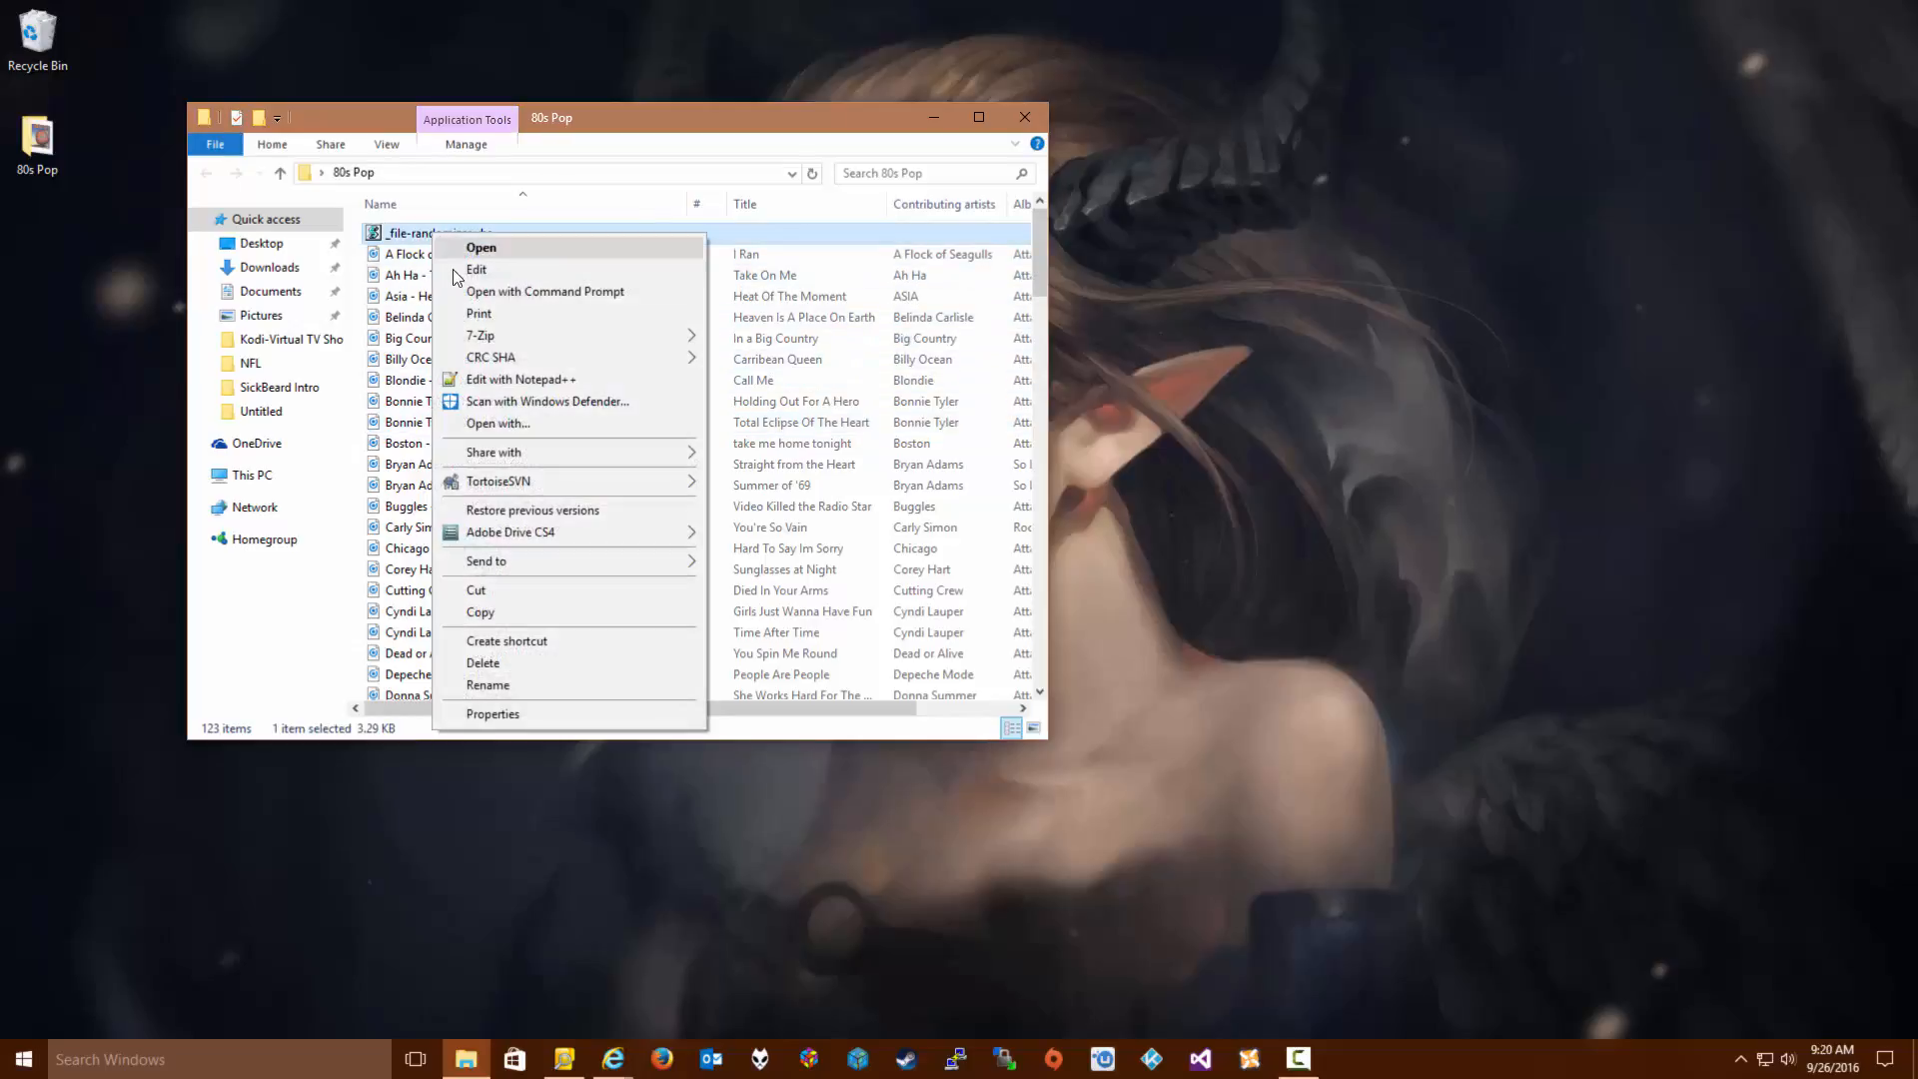
{"action": "left_click", "coordinate": [504, 380]}
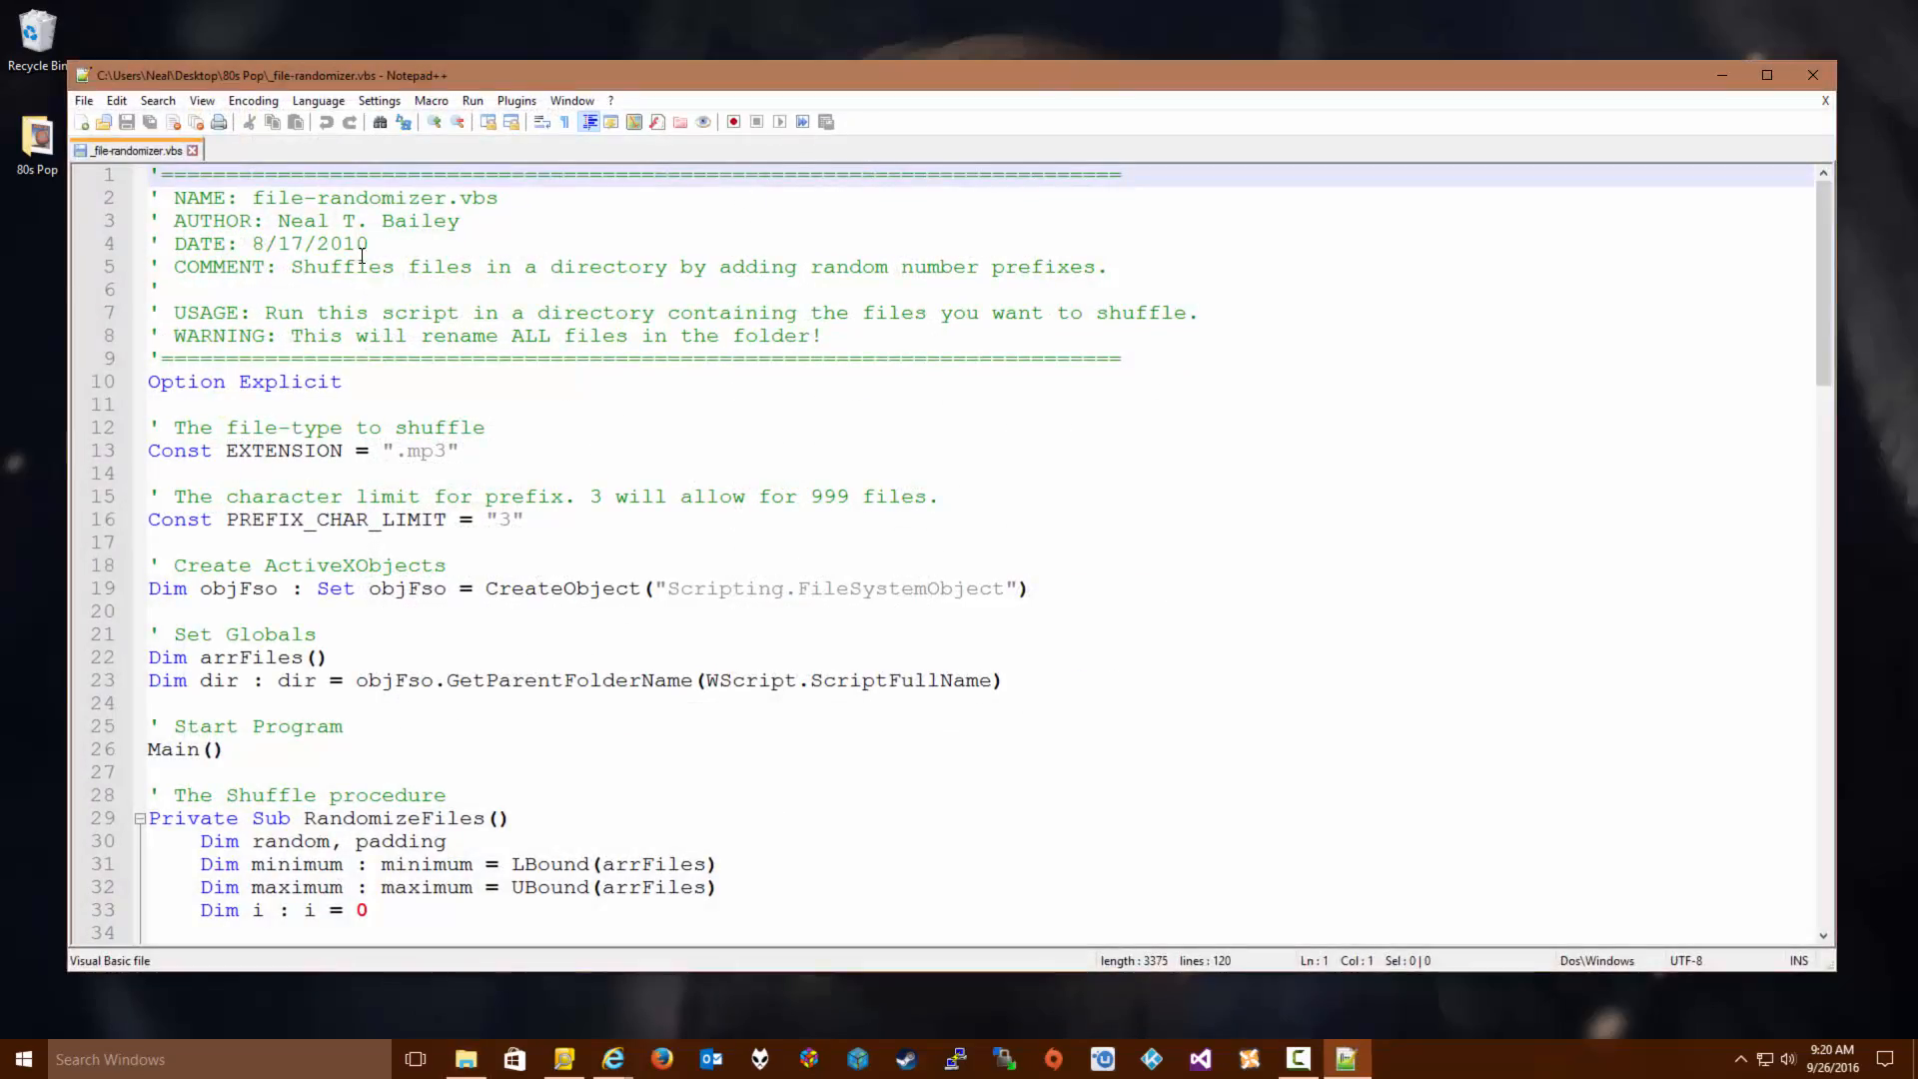
{"action": "left_click_drag", "start_coordinate": [369, 243], "coordinate": [254, 245]}
{"action": "left_click", "coordinate": [651, 562]}
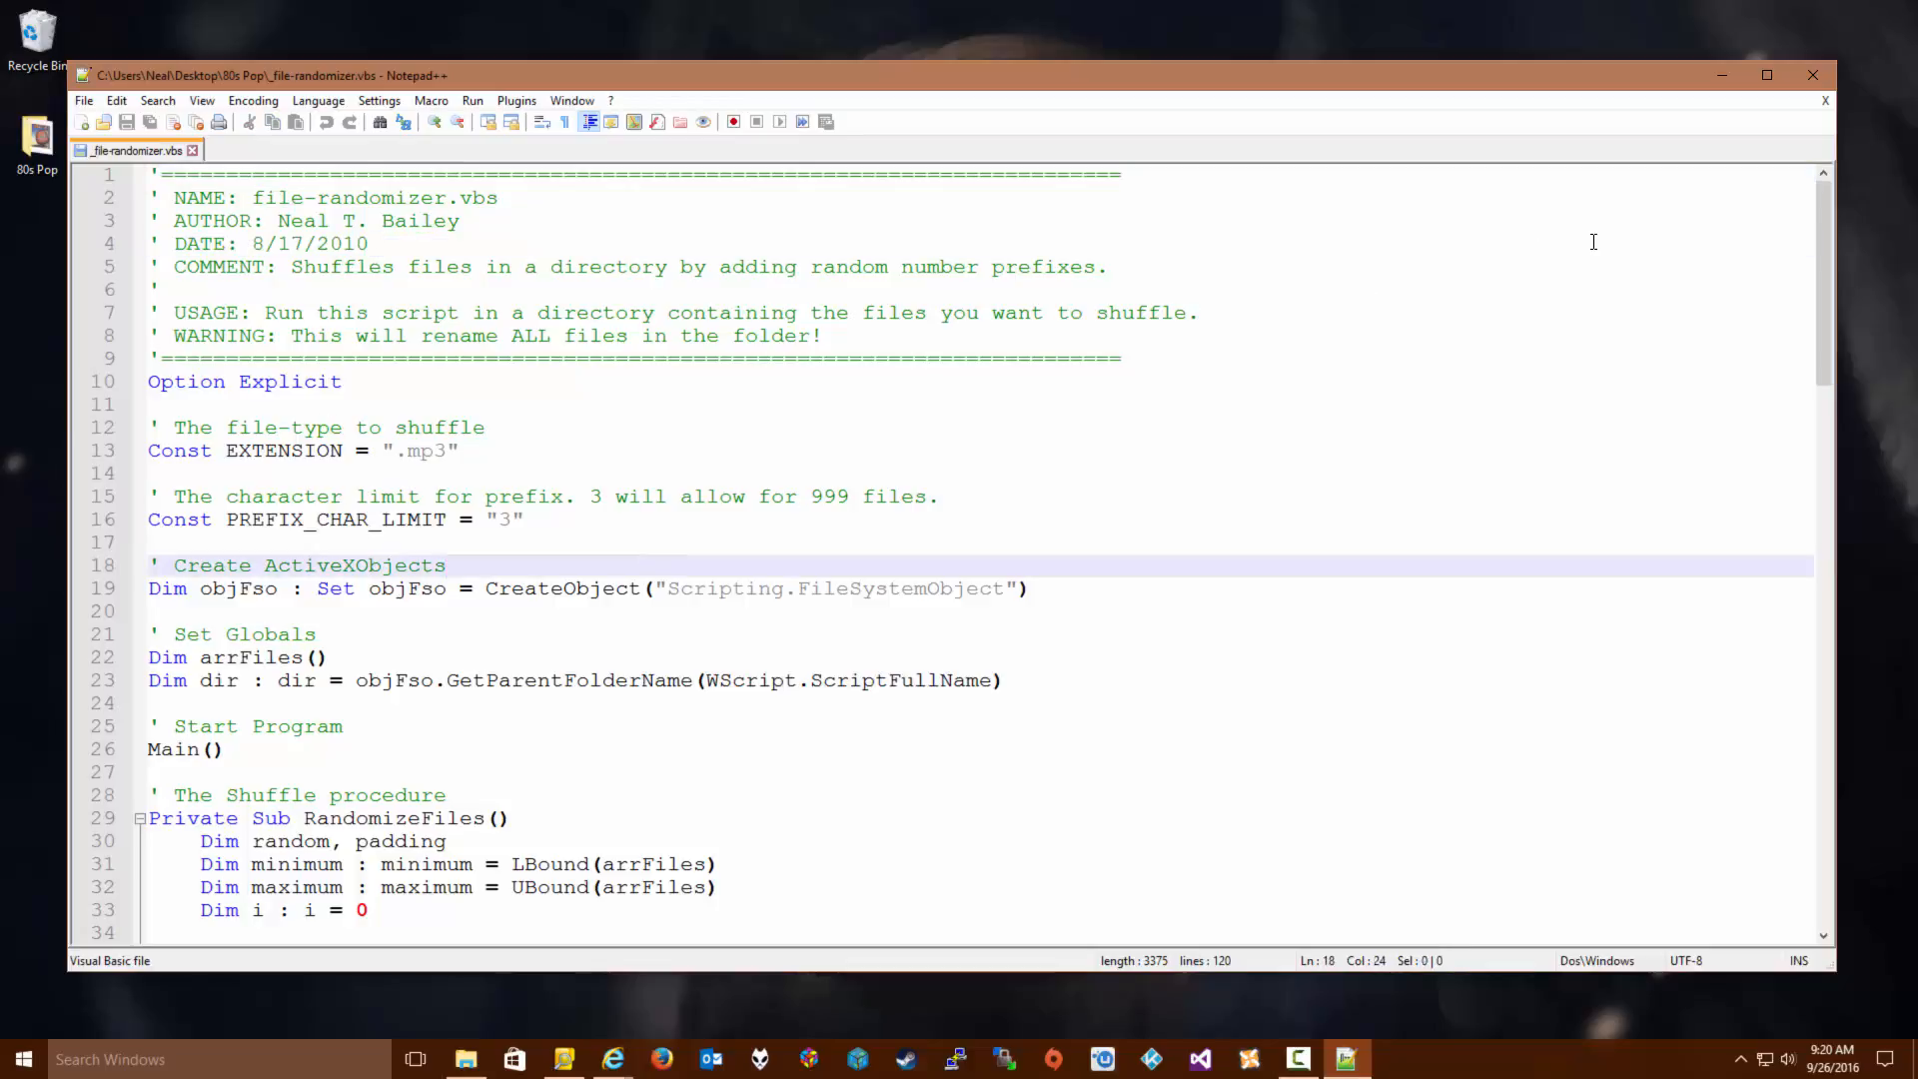
{"action": "left_click", "coordinate": [1811, 75]}
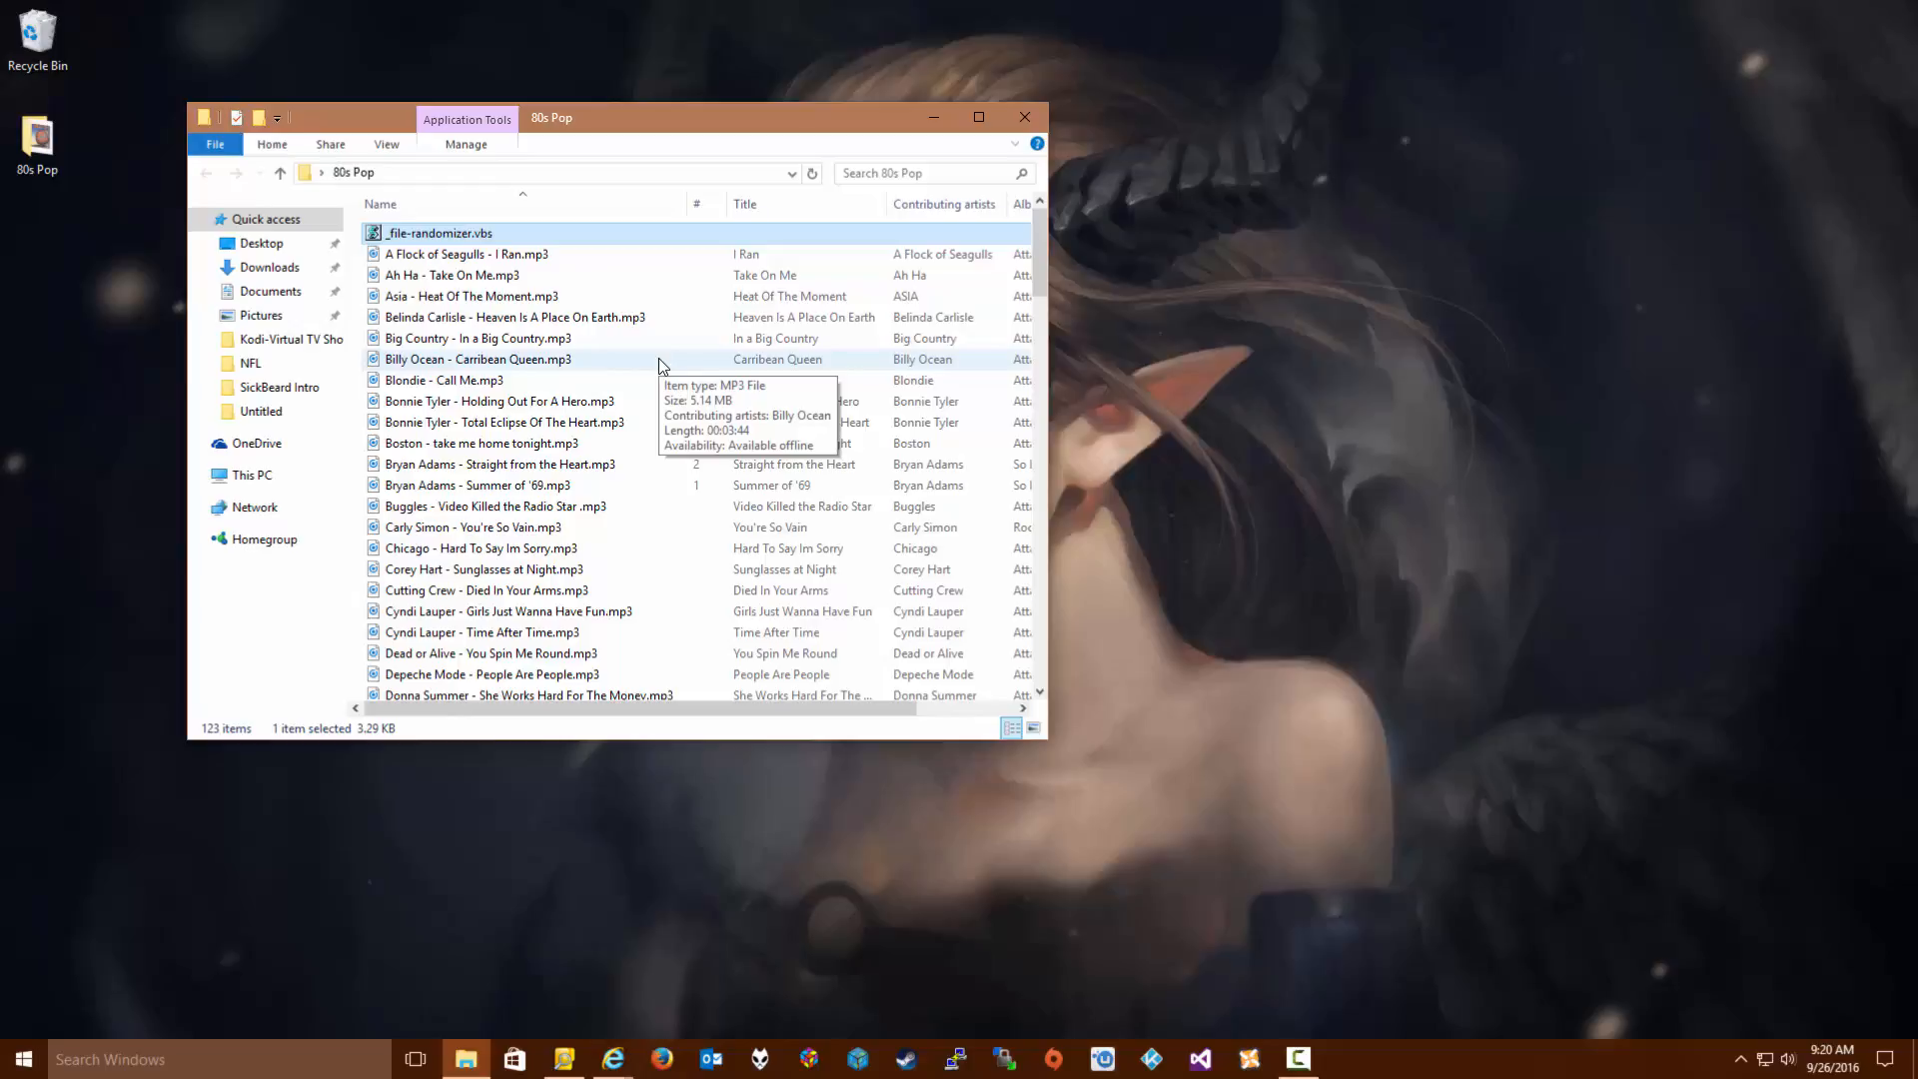
Run _file-randomizer.vbs to shuffle the MP3 files with random number prefixes, and review the renamed files
{"action": "double_click", "coordinate": [460, 238]}
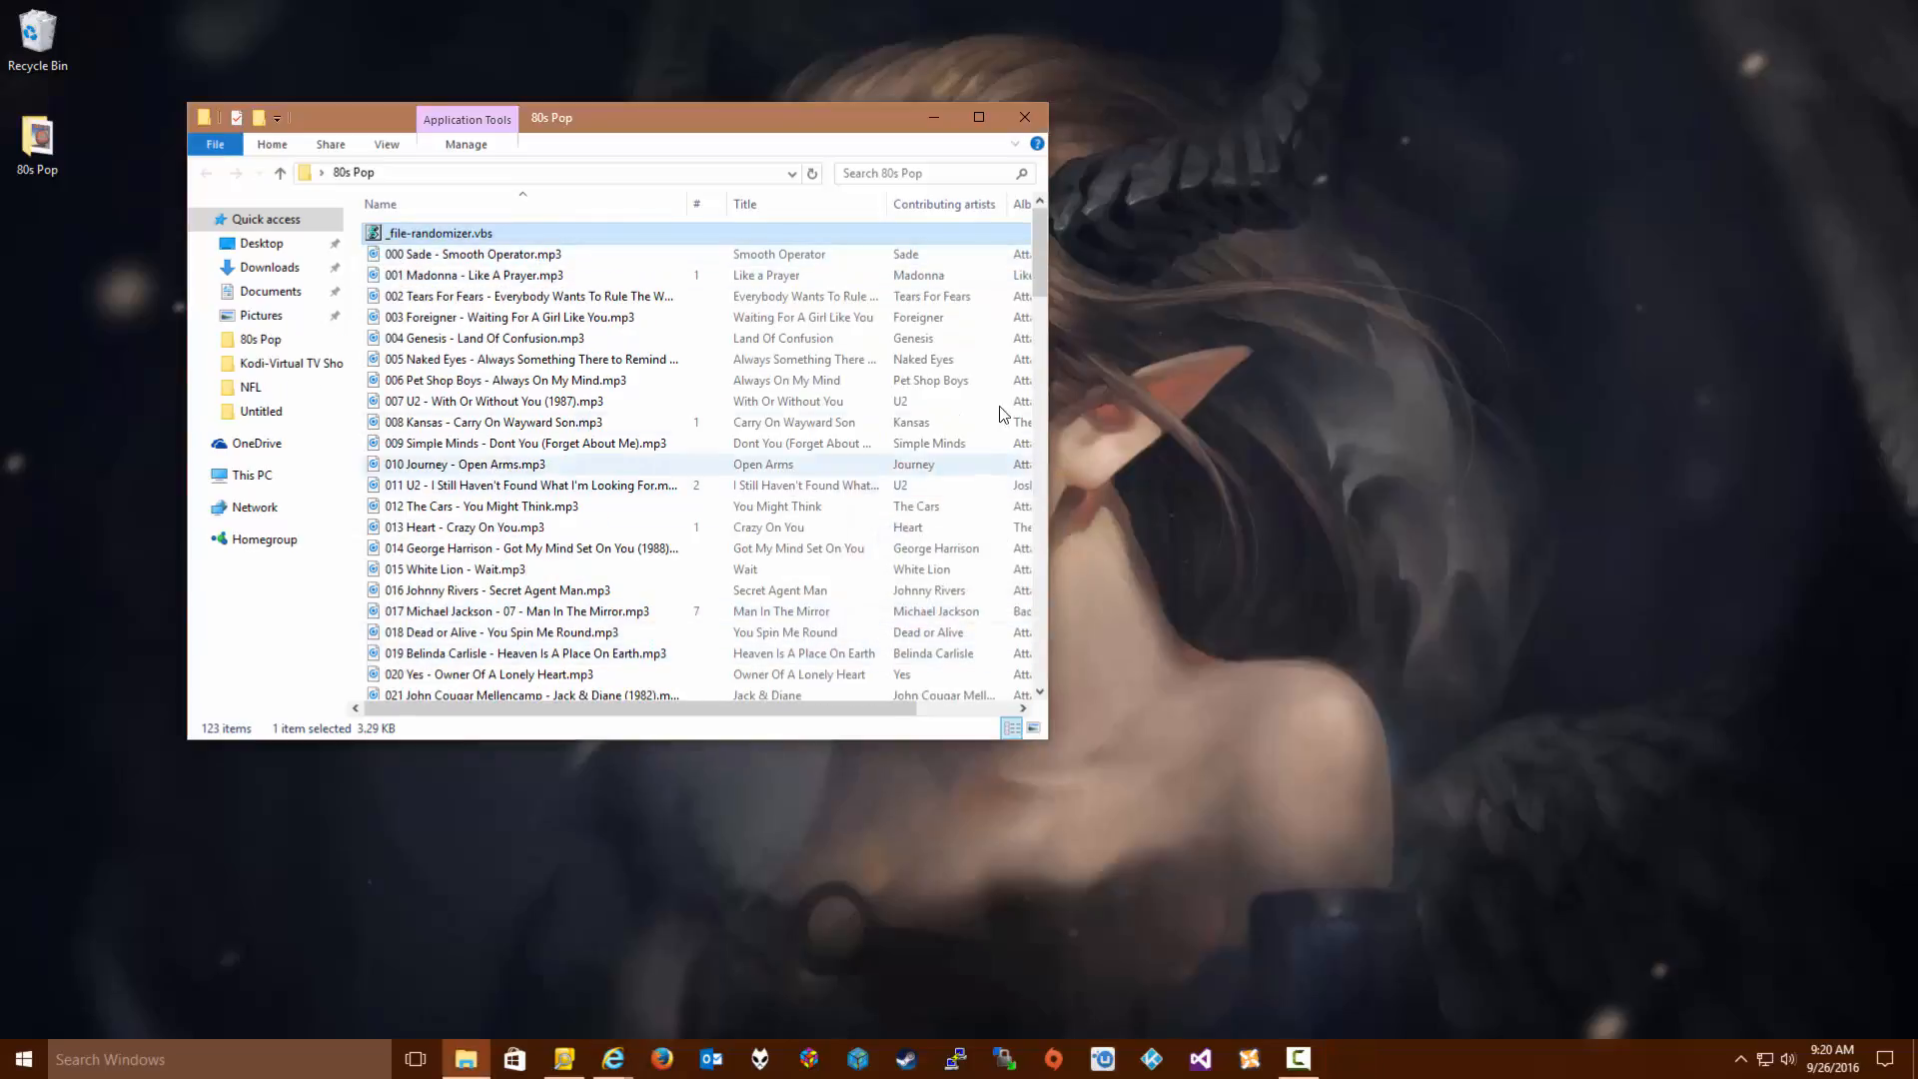
{"action": "mouse_move", "coordinate": [1041, 245]}
{"action": "left_mouse_down"}
{"action": "mouse_move", "coordinate": [1052, 669]}
{"action": "mouse_move", "coordinate": [1034, 229]}
{"action": "left_mouse_up"}
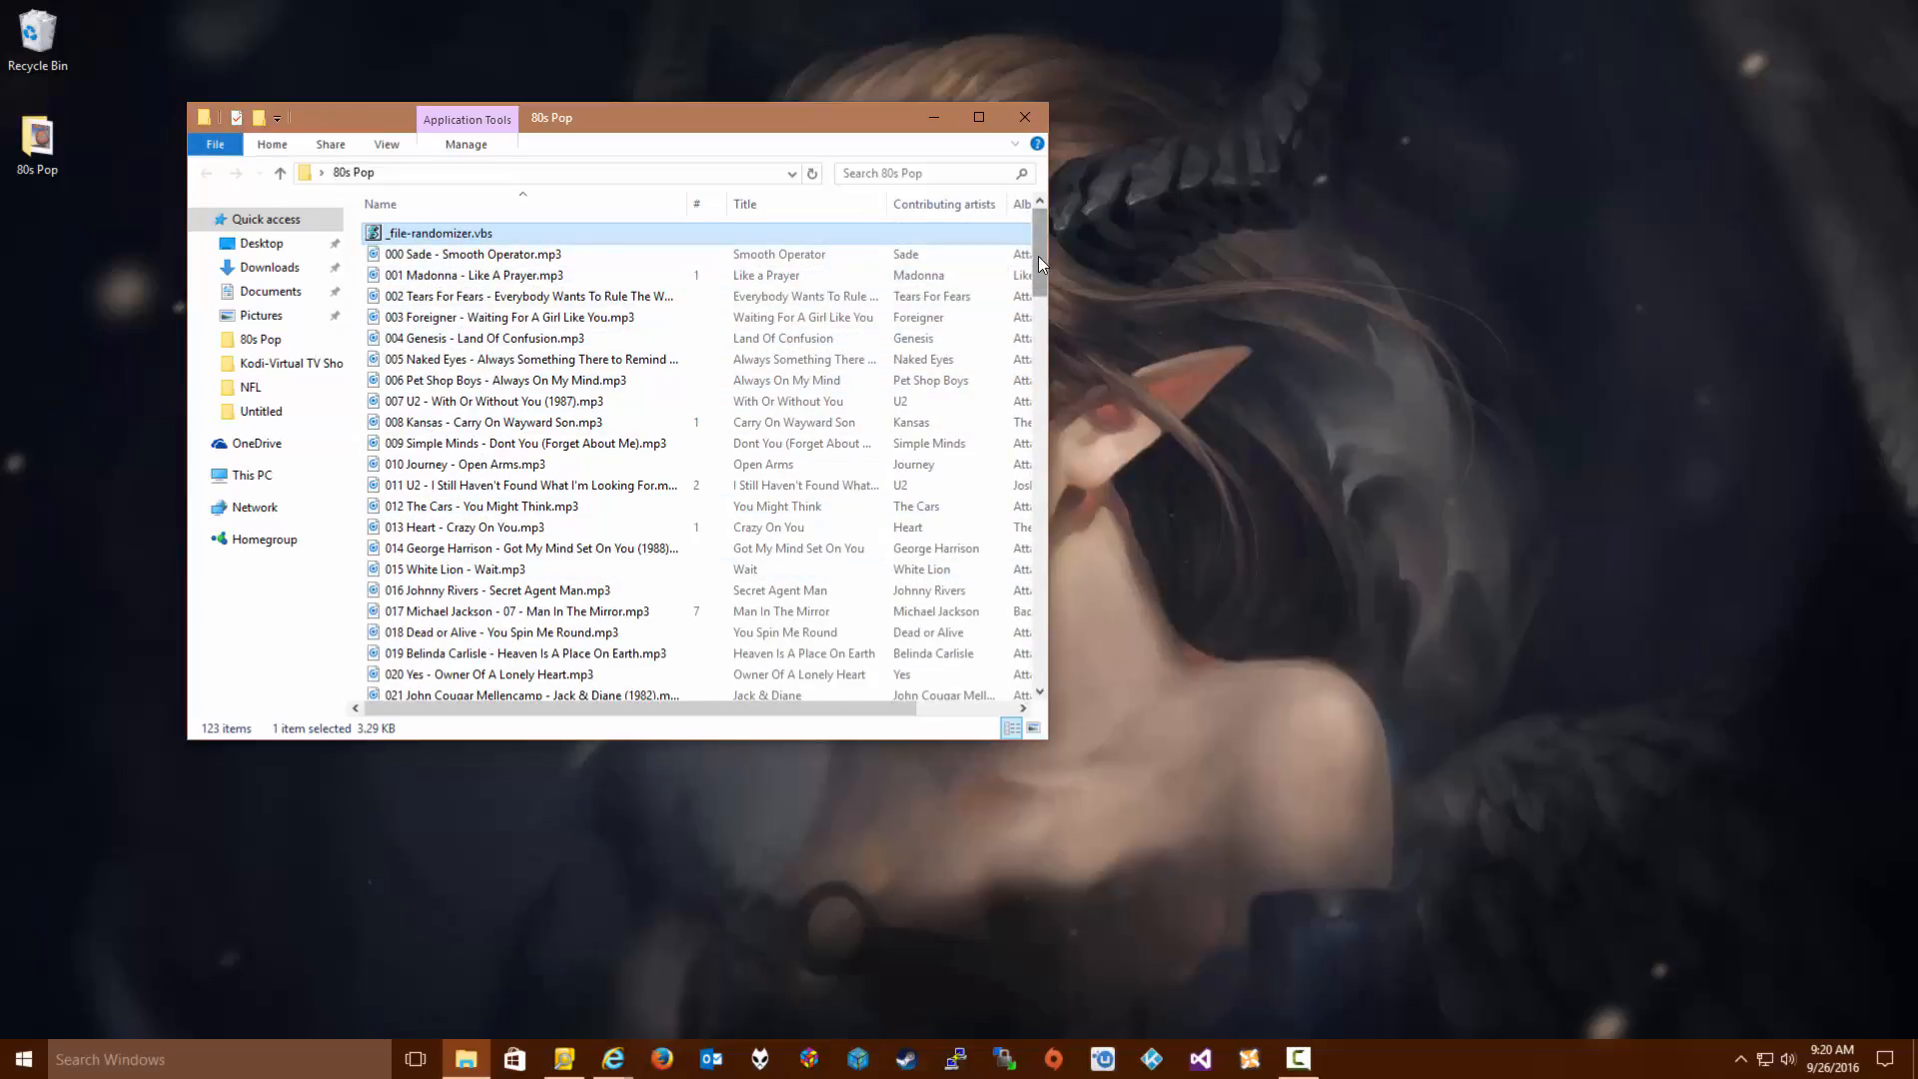
{"action": "mouse_move", "coordinate": [1039, 255]}
{"action": "left_mouse_down"}
{"action": "mouse_move", "coordinate": [1041, 689]}
{"action": "mouse_move", "coordinate": [1033, 226]}
{"action": "left_mouse_up"}
Search Windows for mp3tag, launch Mp3tag and move its window up to show more of the file list
{"action": "left_click", "coordinate": [228, 1069]}
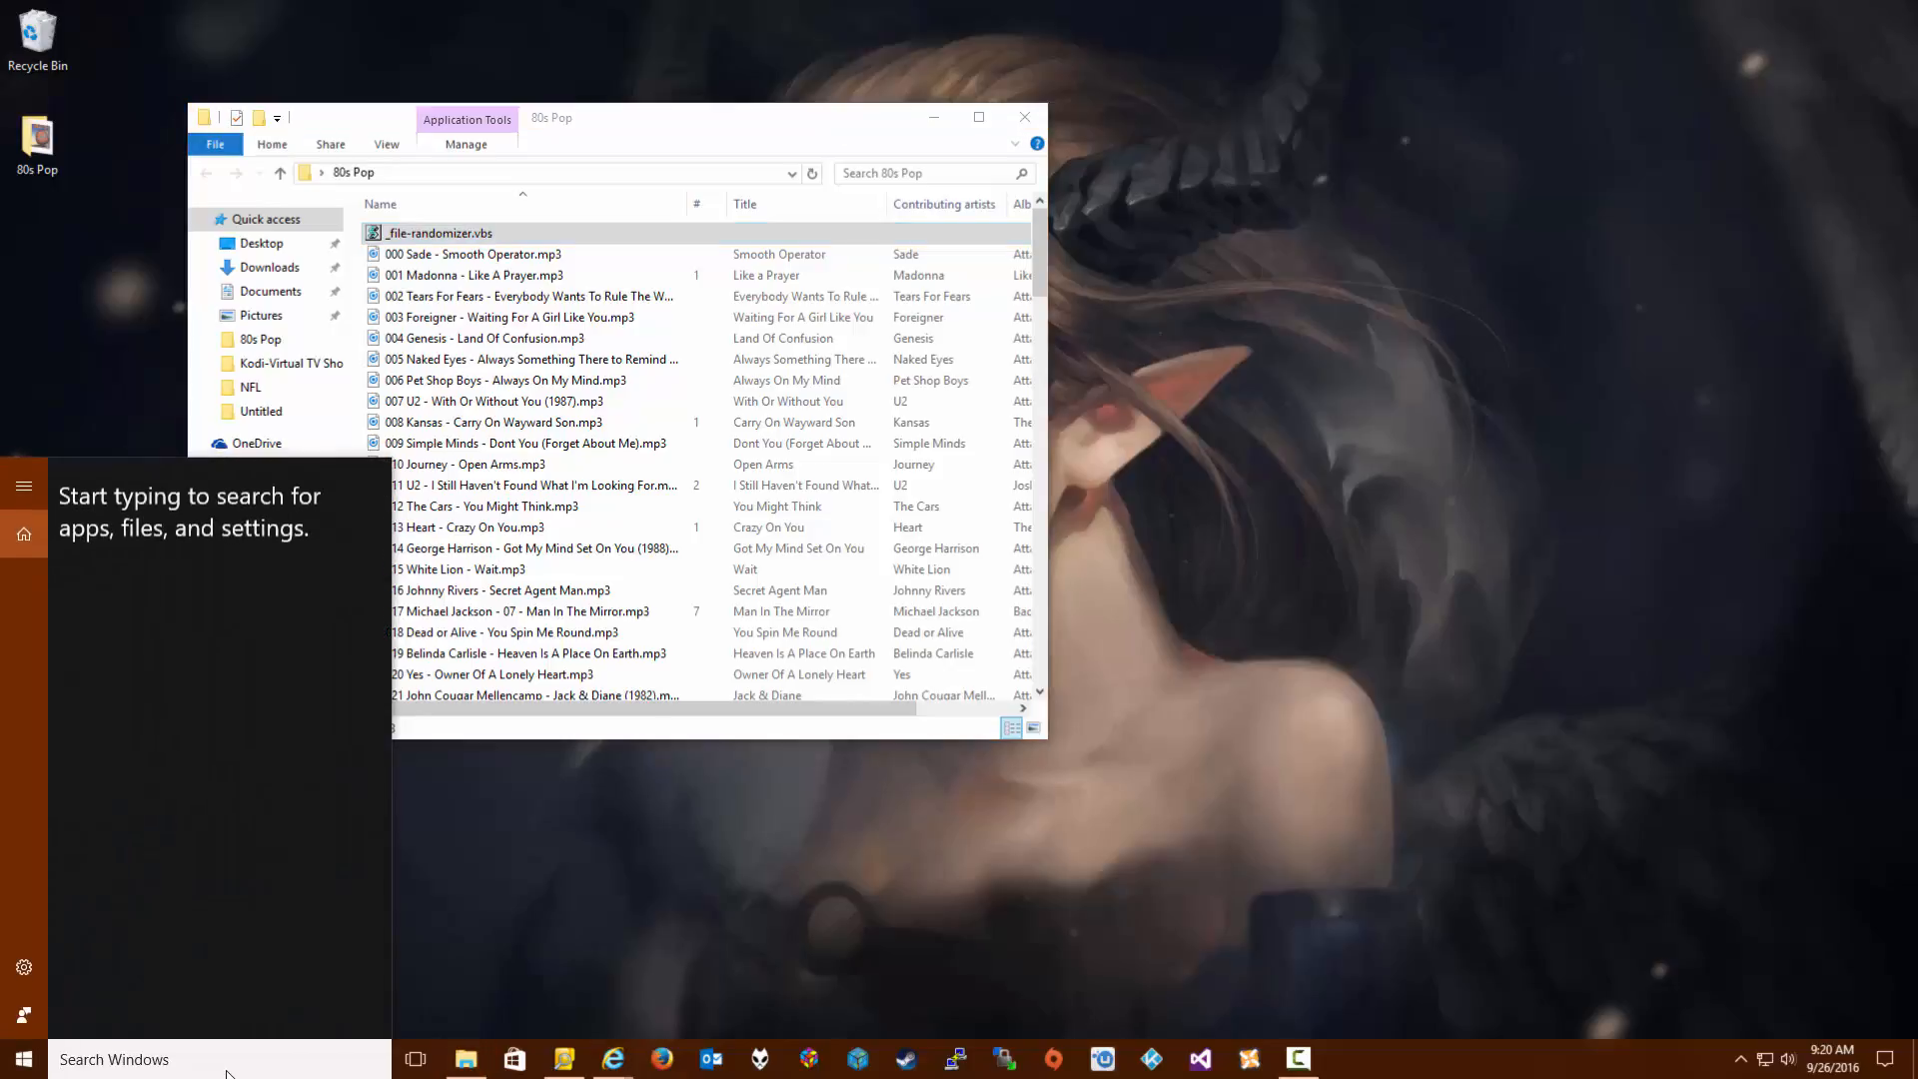
{"action": "type", "text": "mp3tag"}
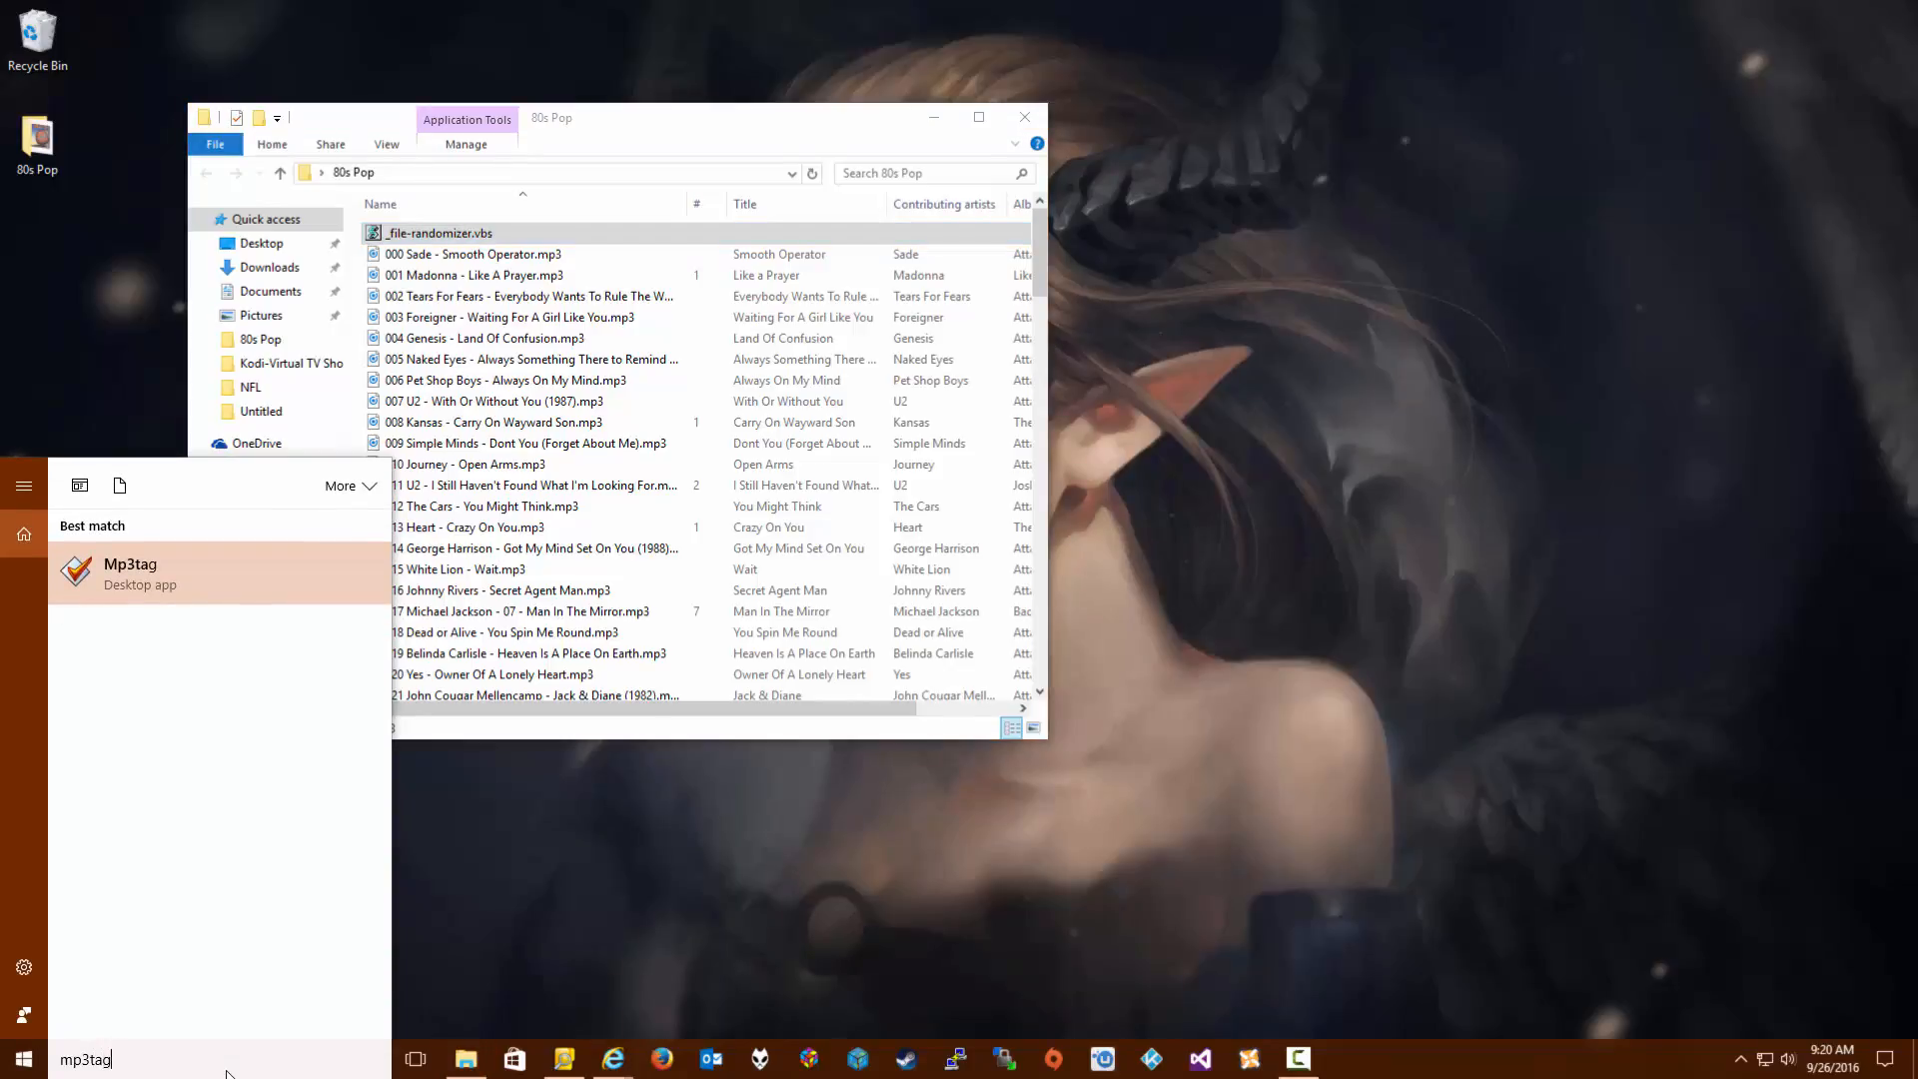
{"action": "key", "text": "Return"}
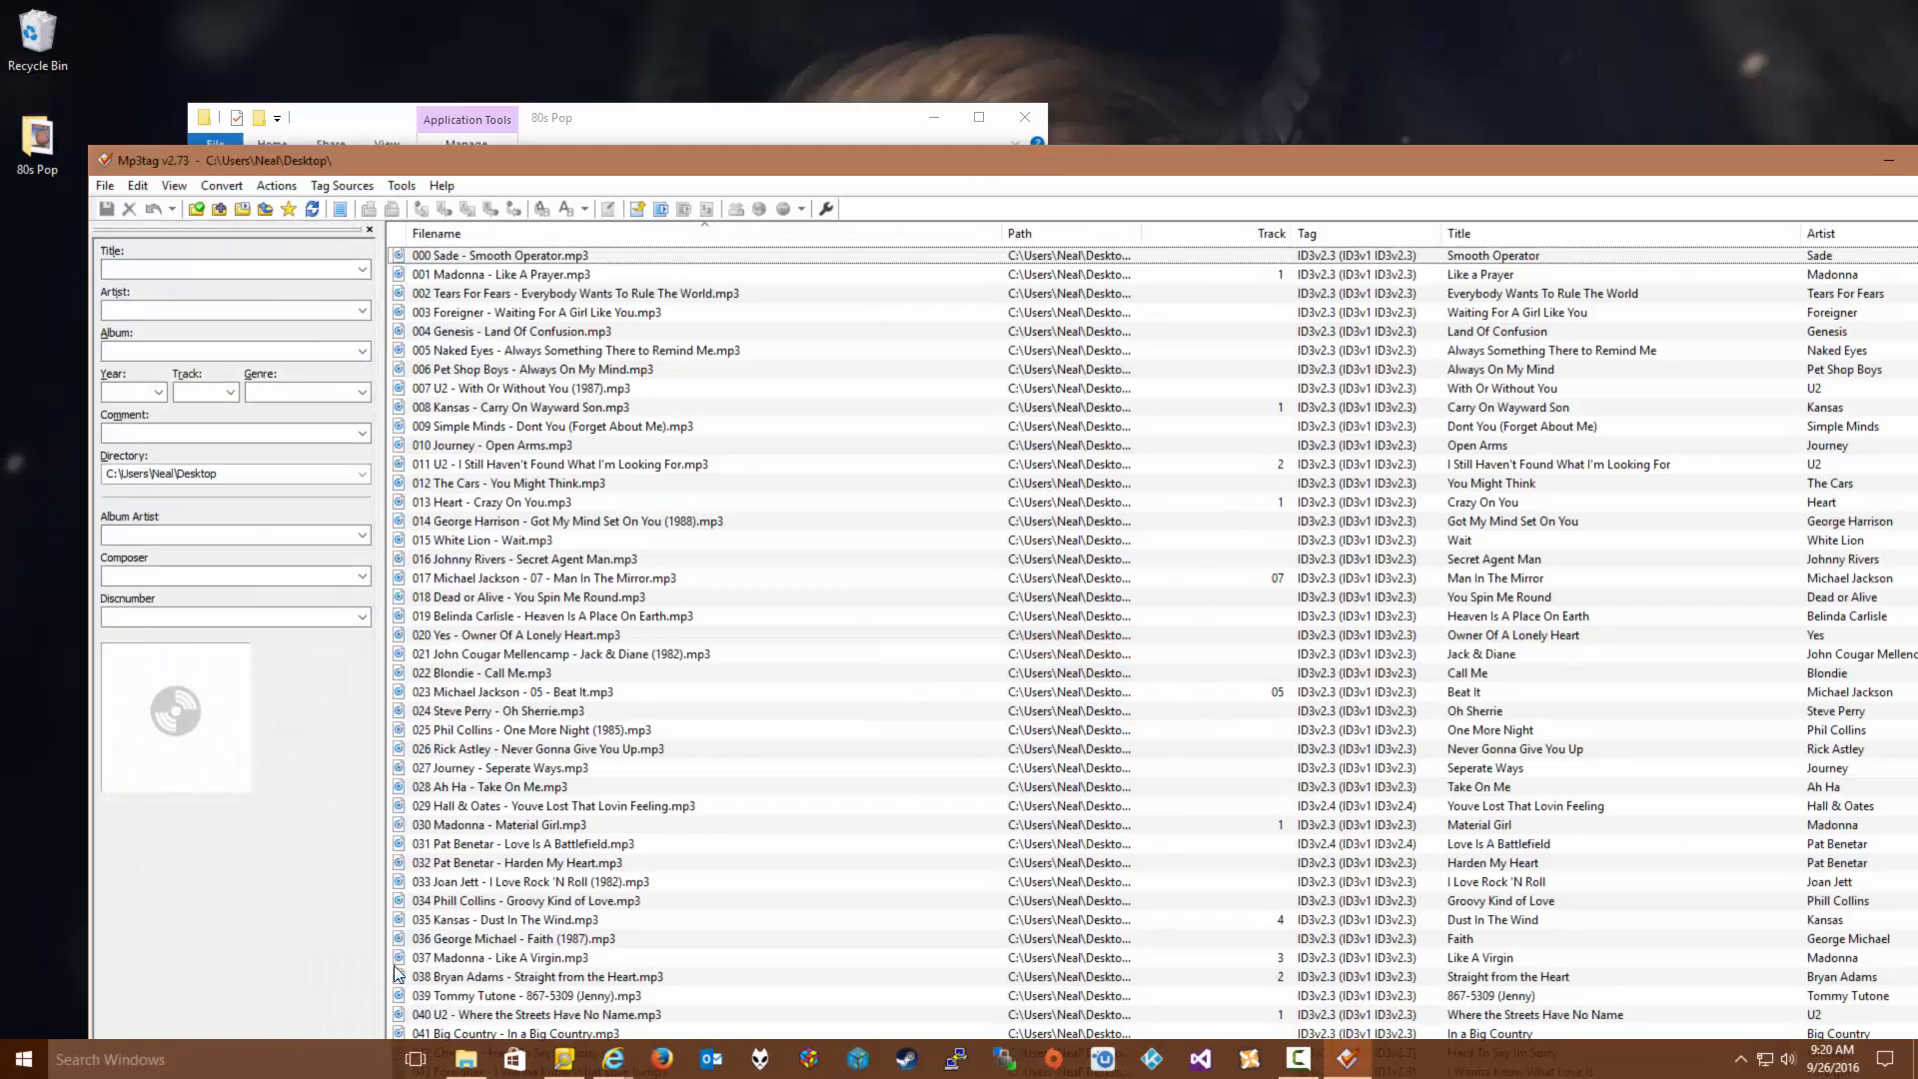
{"action": "double_click", "coordinate": [1046, 156]}
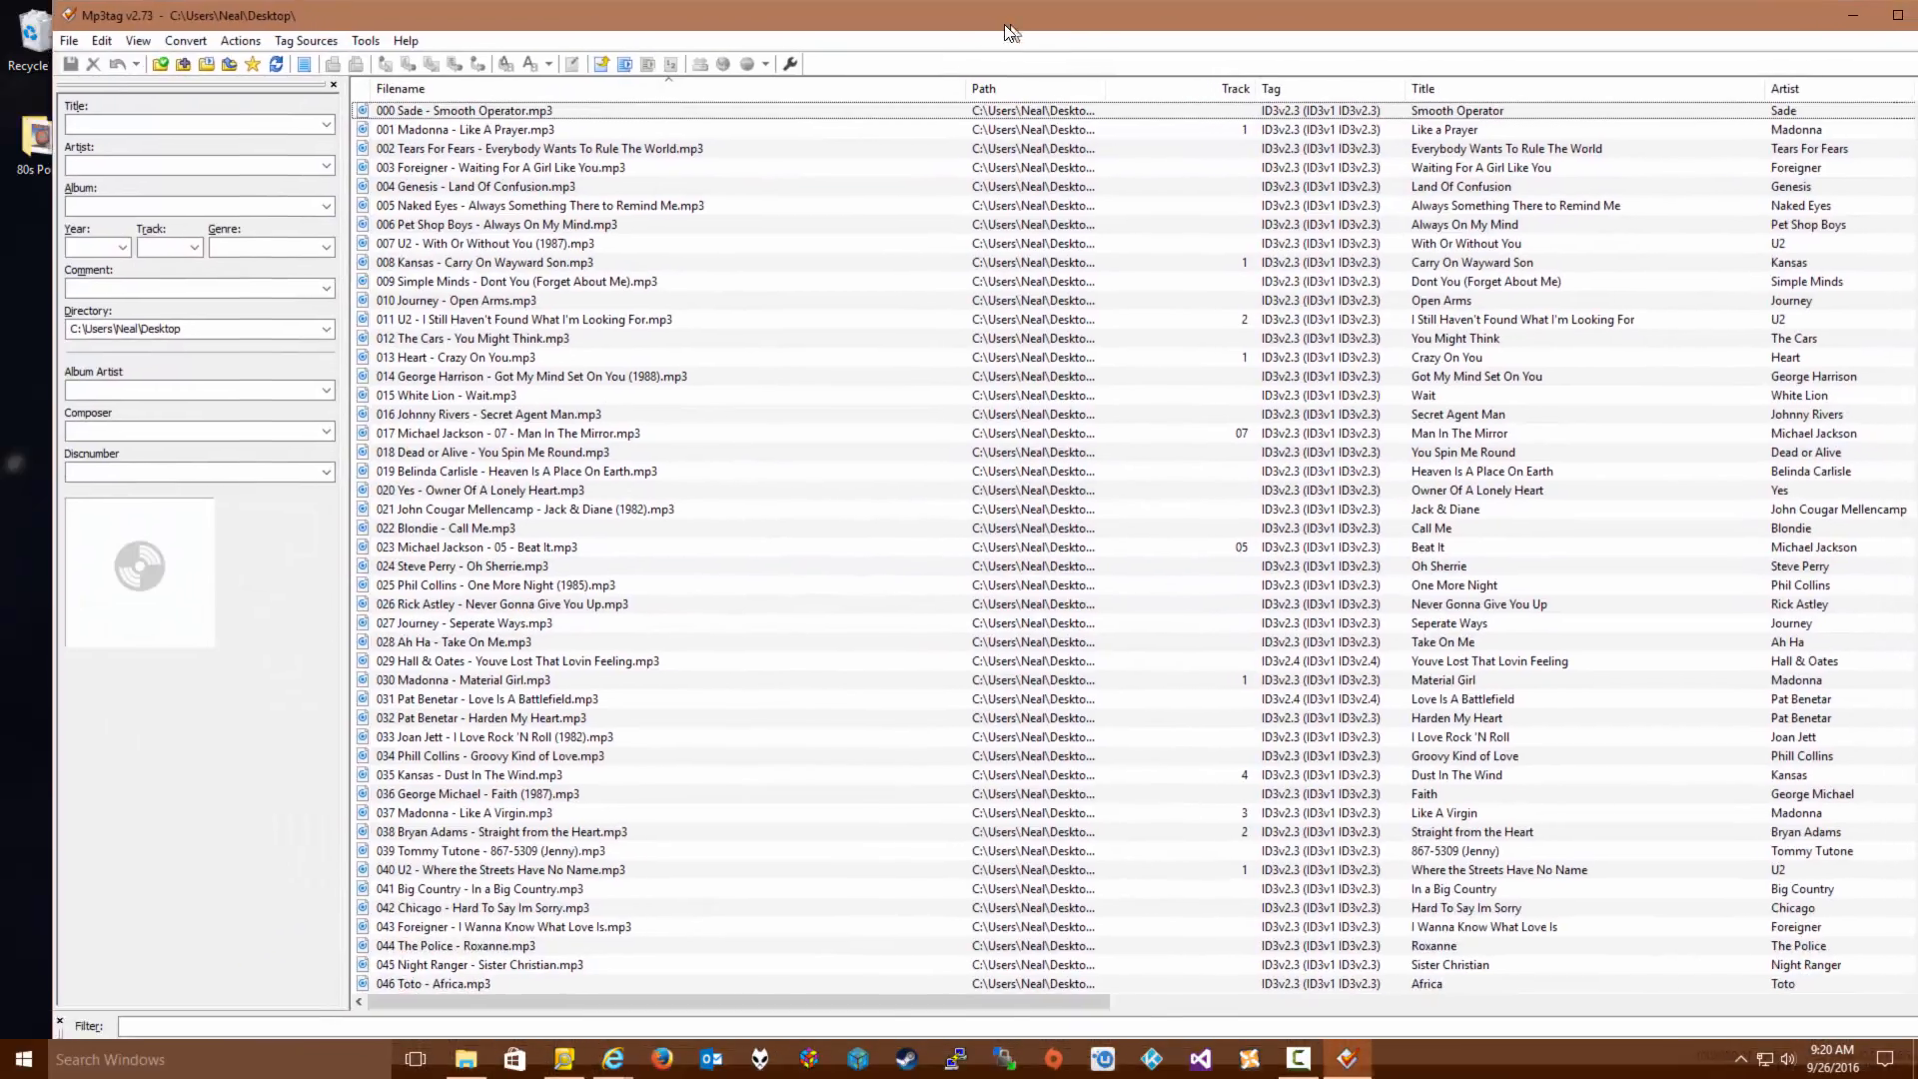
Adjust the Filename, Path, Track and Title column widths in the file list to bring full paths and the Album column into view
{"action": "left_click", "coordinate": [679, 301]}
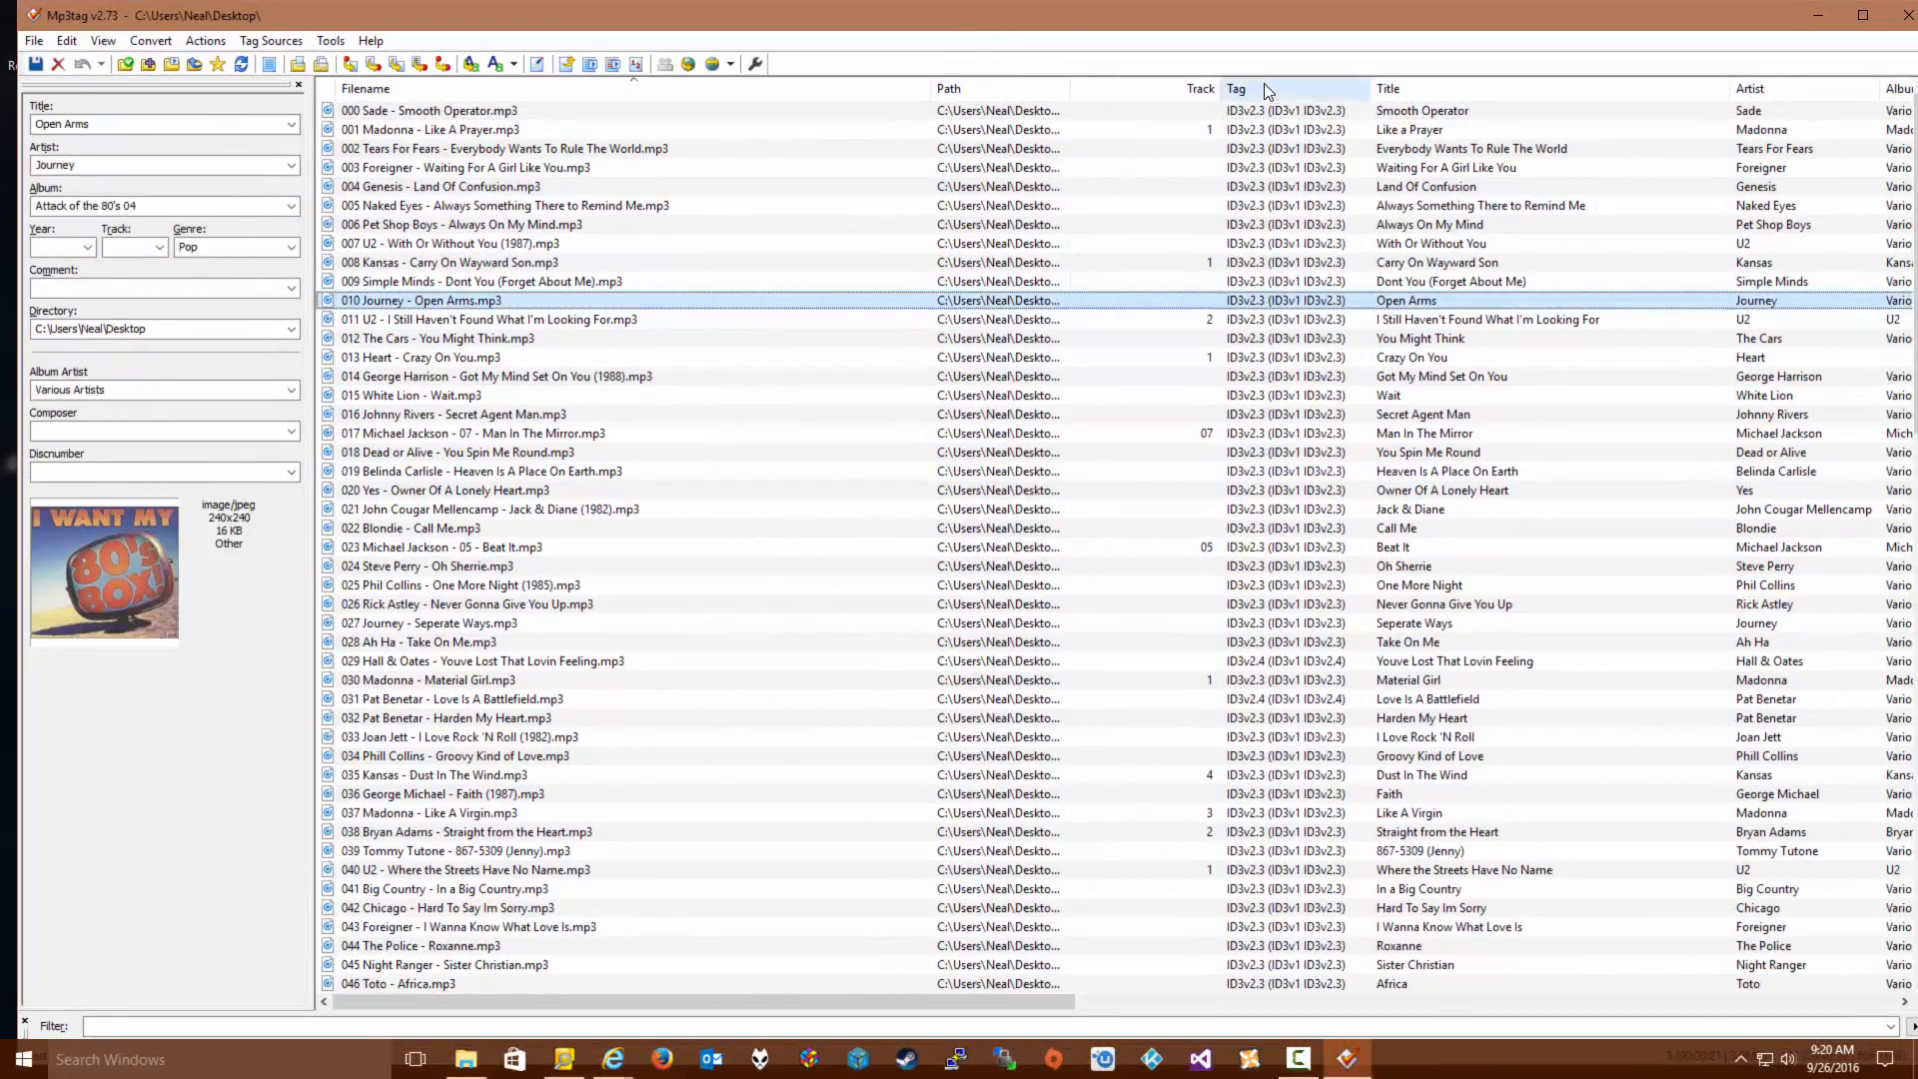
{"action": "left_click", "coordinate": [968, 619]}
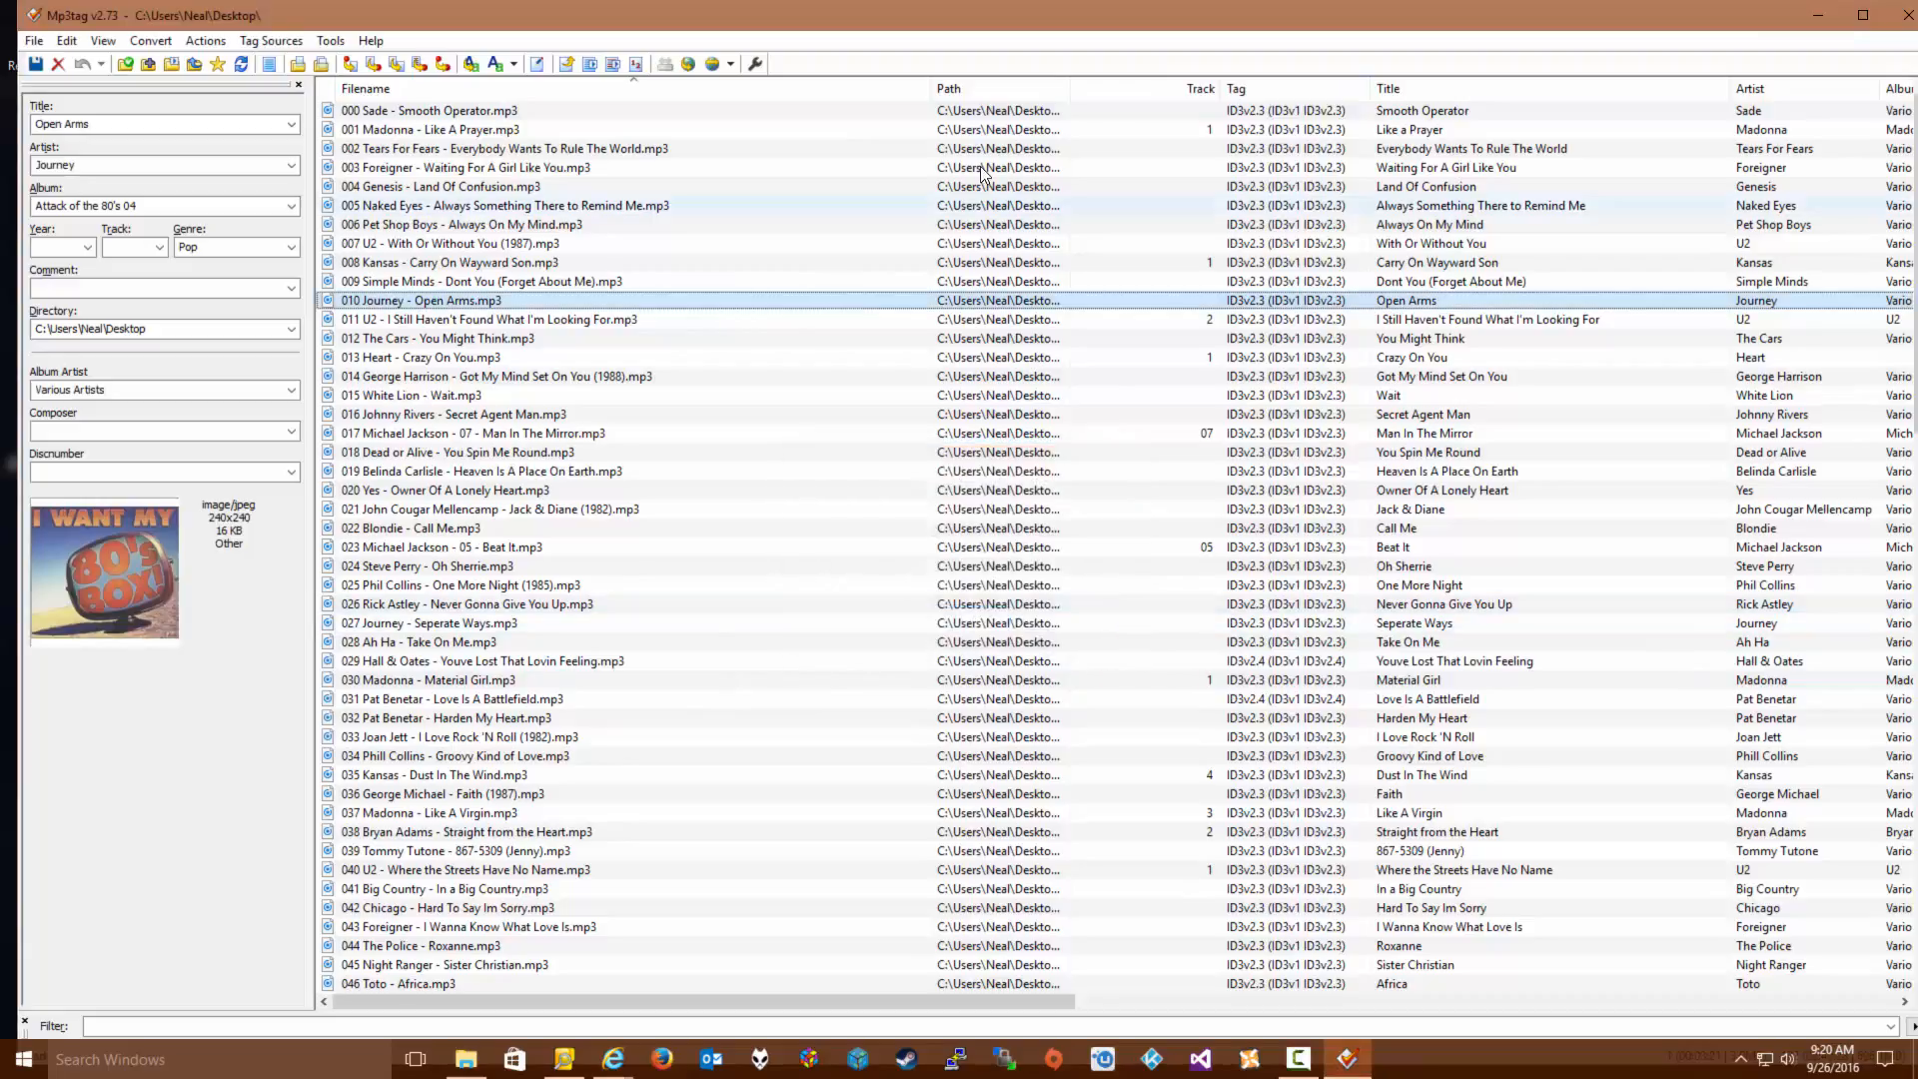
{"action": "left_click_drag", "start_coordinate": [929, 91], "coordinate": [764, 90]}
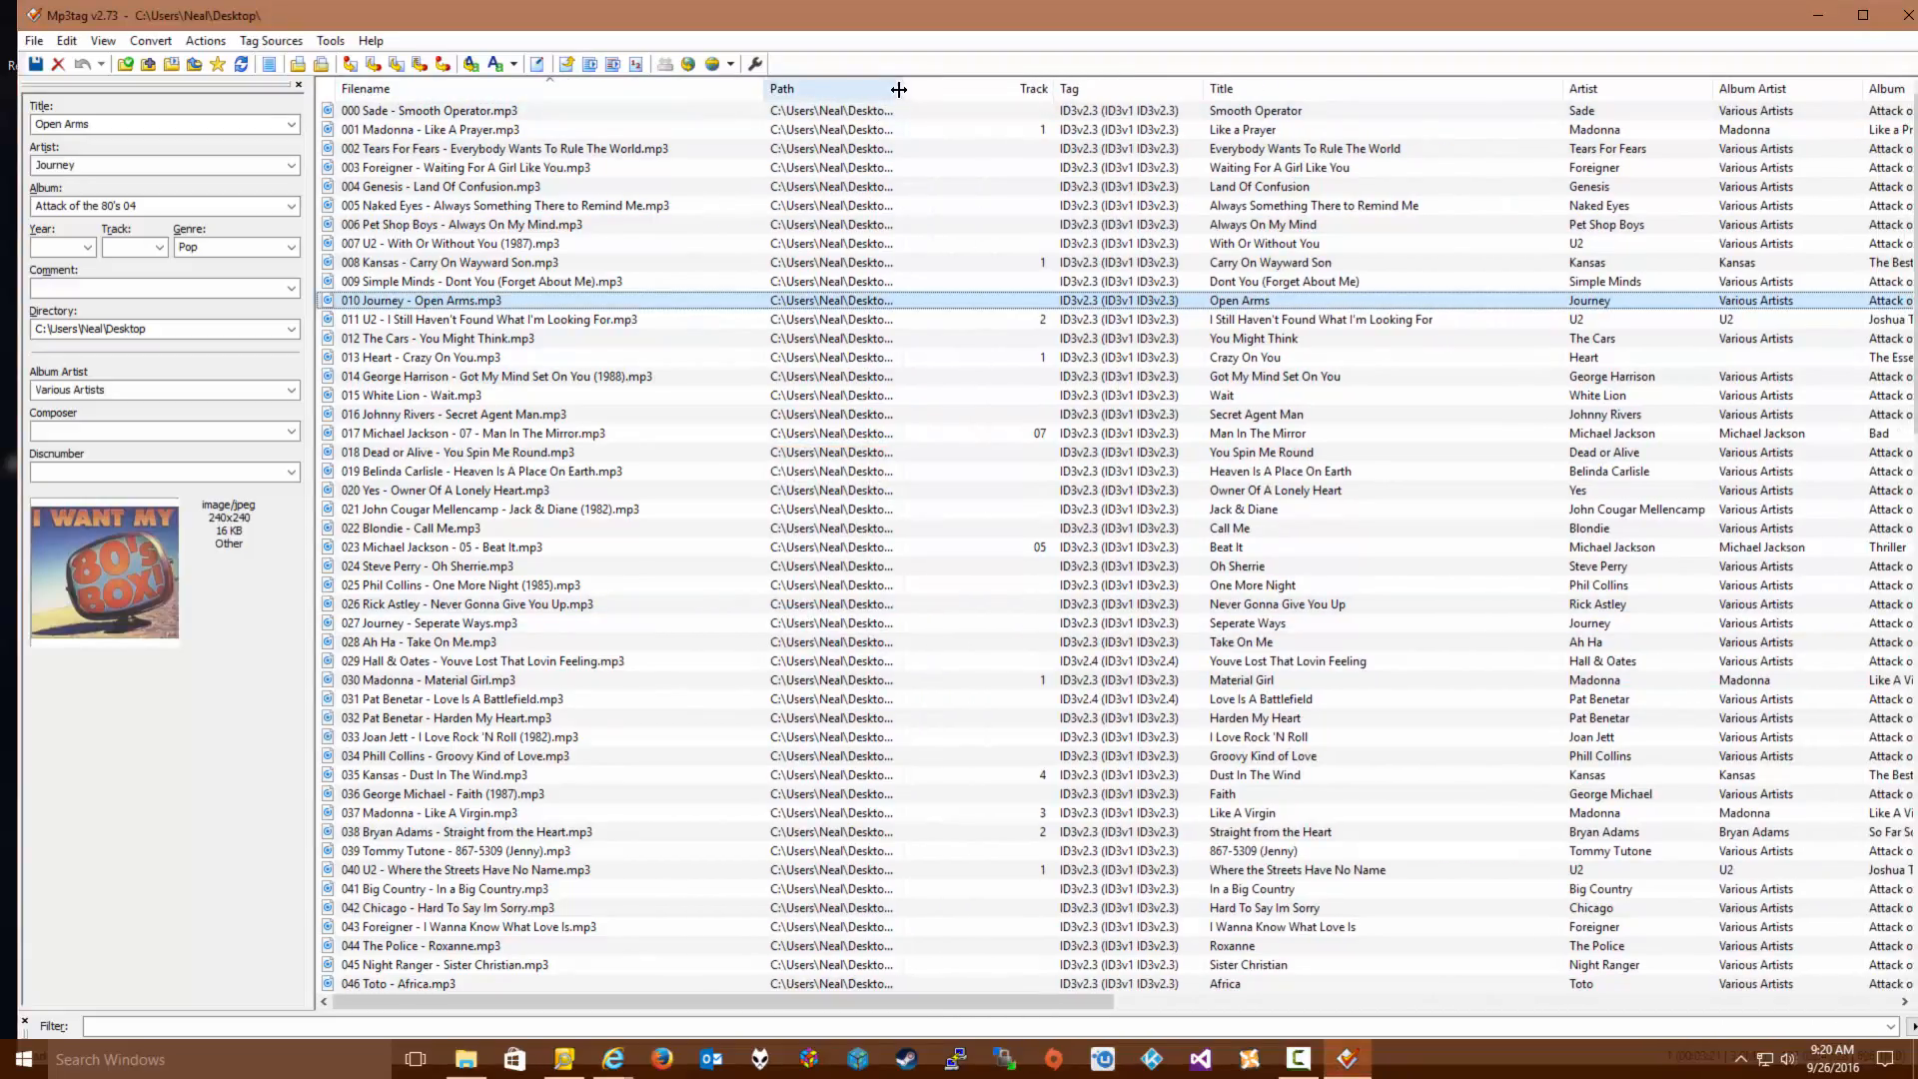
{"action": "left_click_drag", "start_coordinate": [903, 90], "coordinate": [969, 88]}
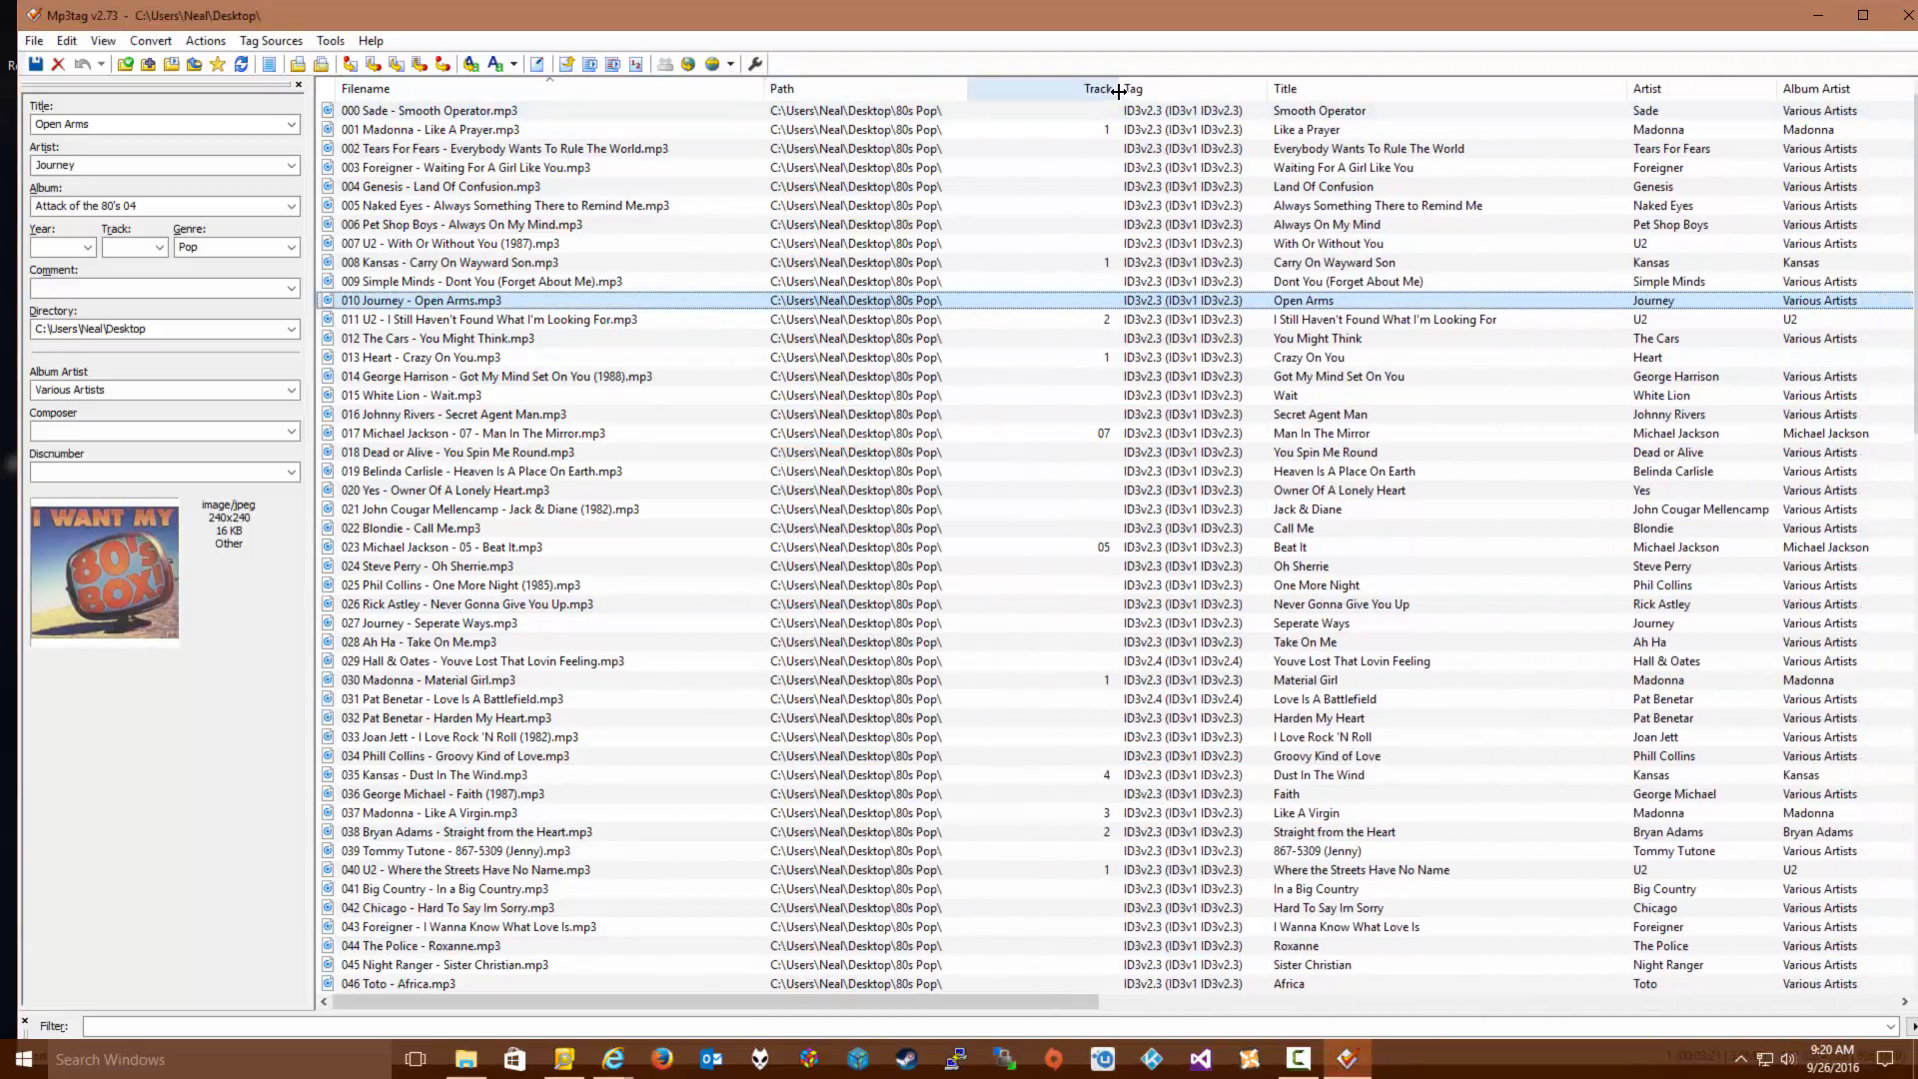
{"action": "left_click_drag", "start_coordinate": [1120, 91], "coordinate": [1021, 88]}
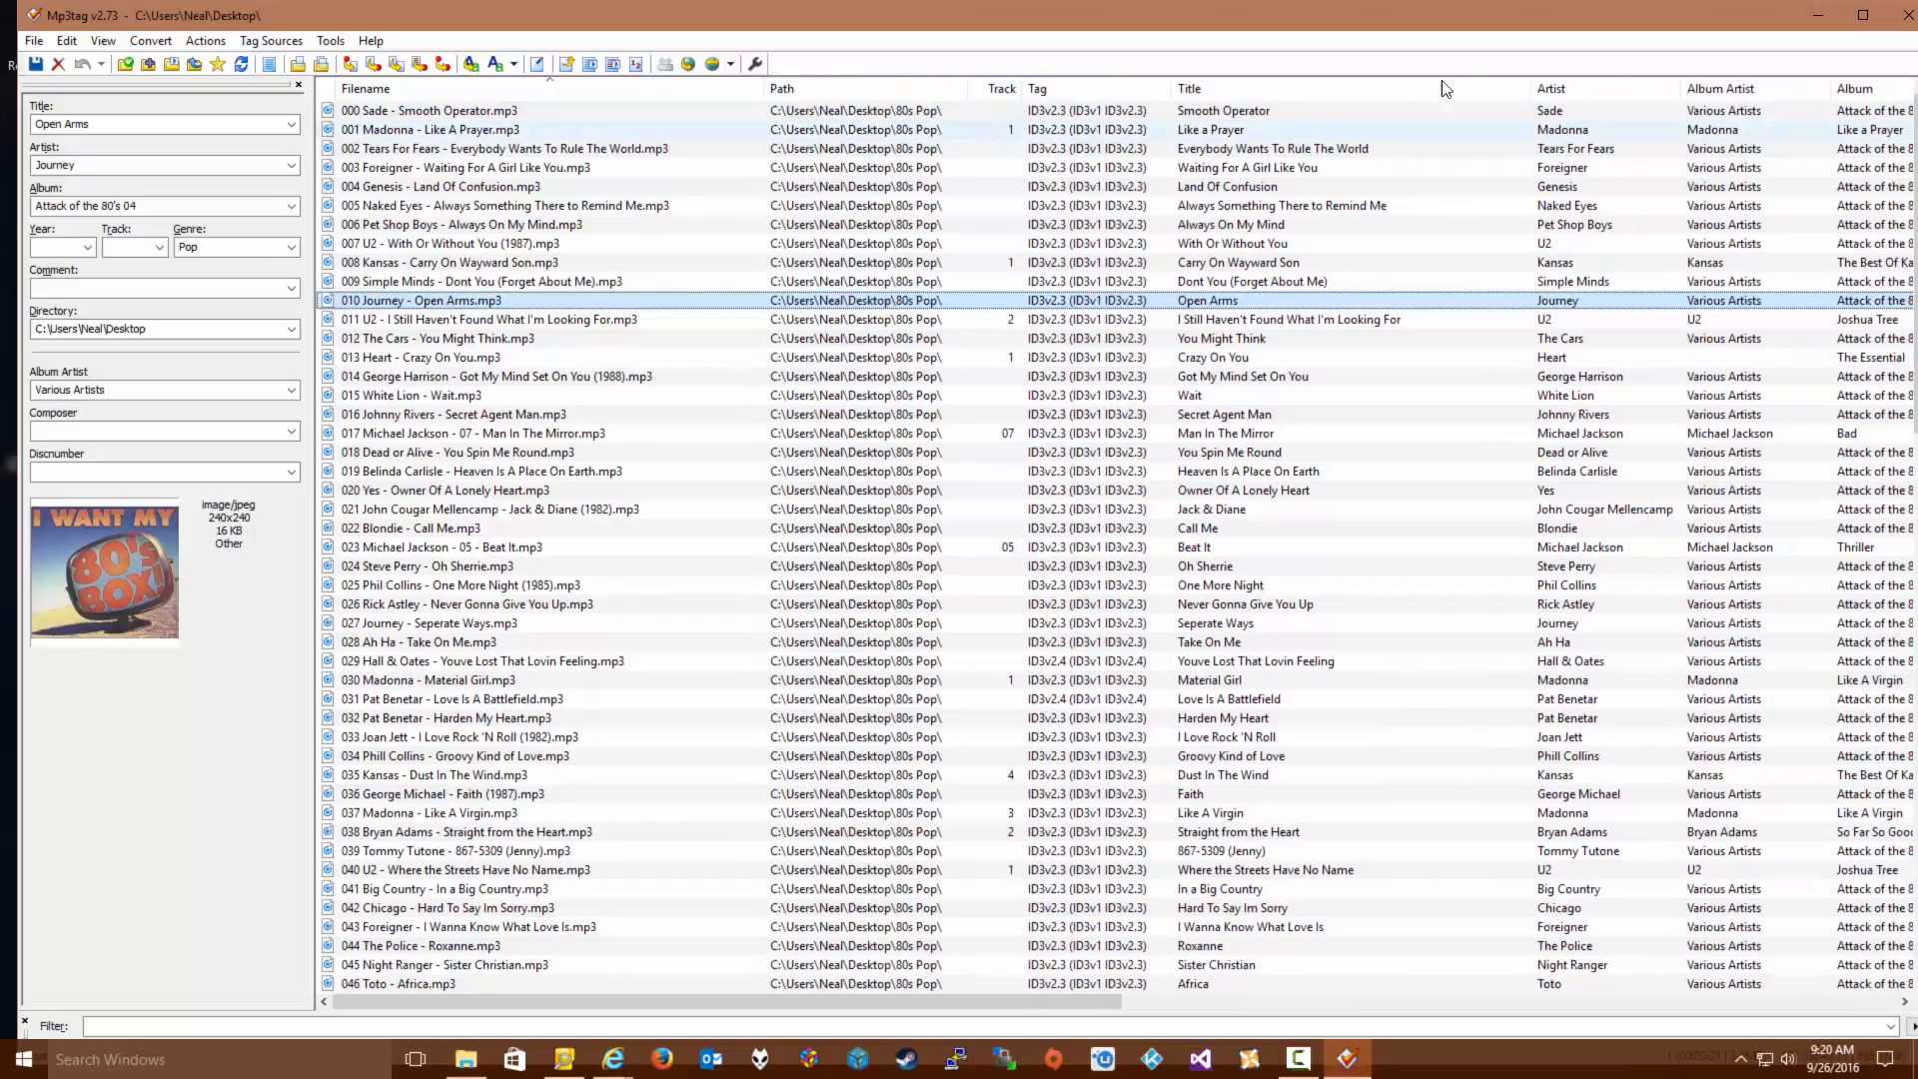
{"action": "left_click_drag", "start_coordinate": [1441, 84], "coordinate": [1450, 84]}
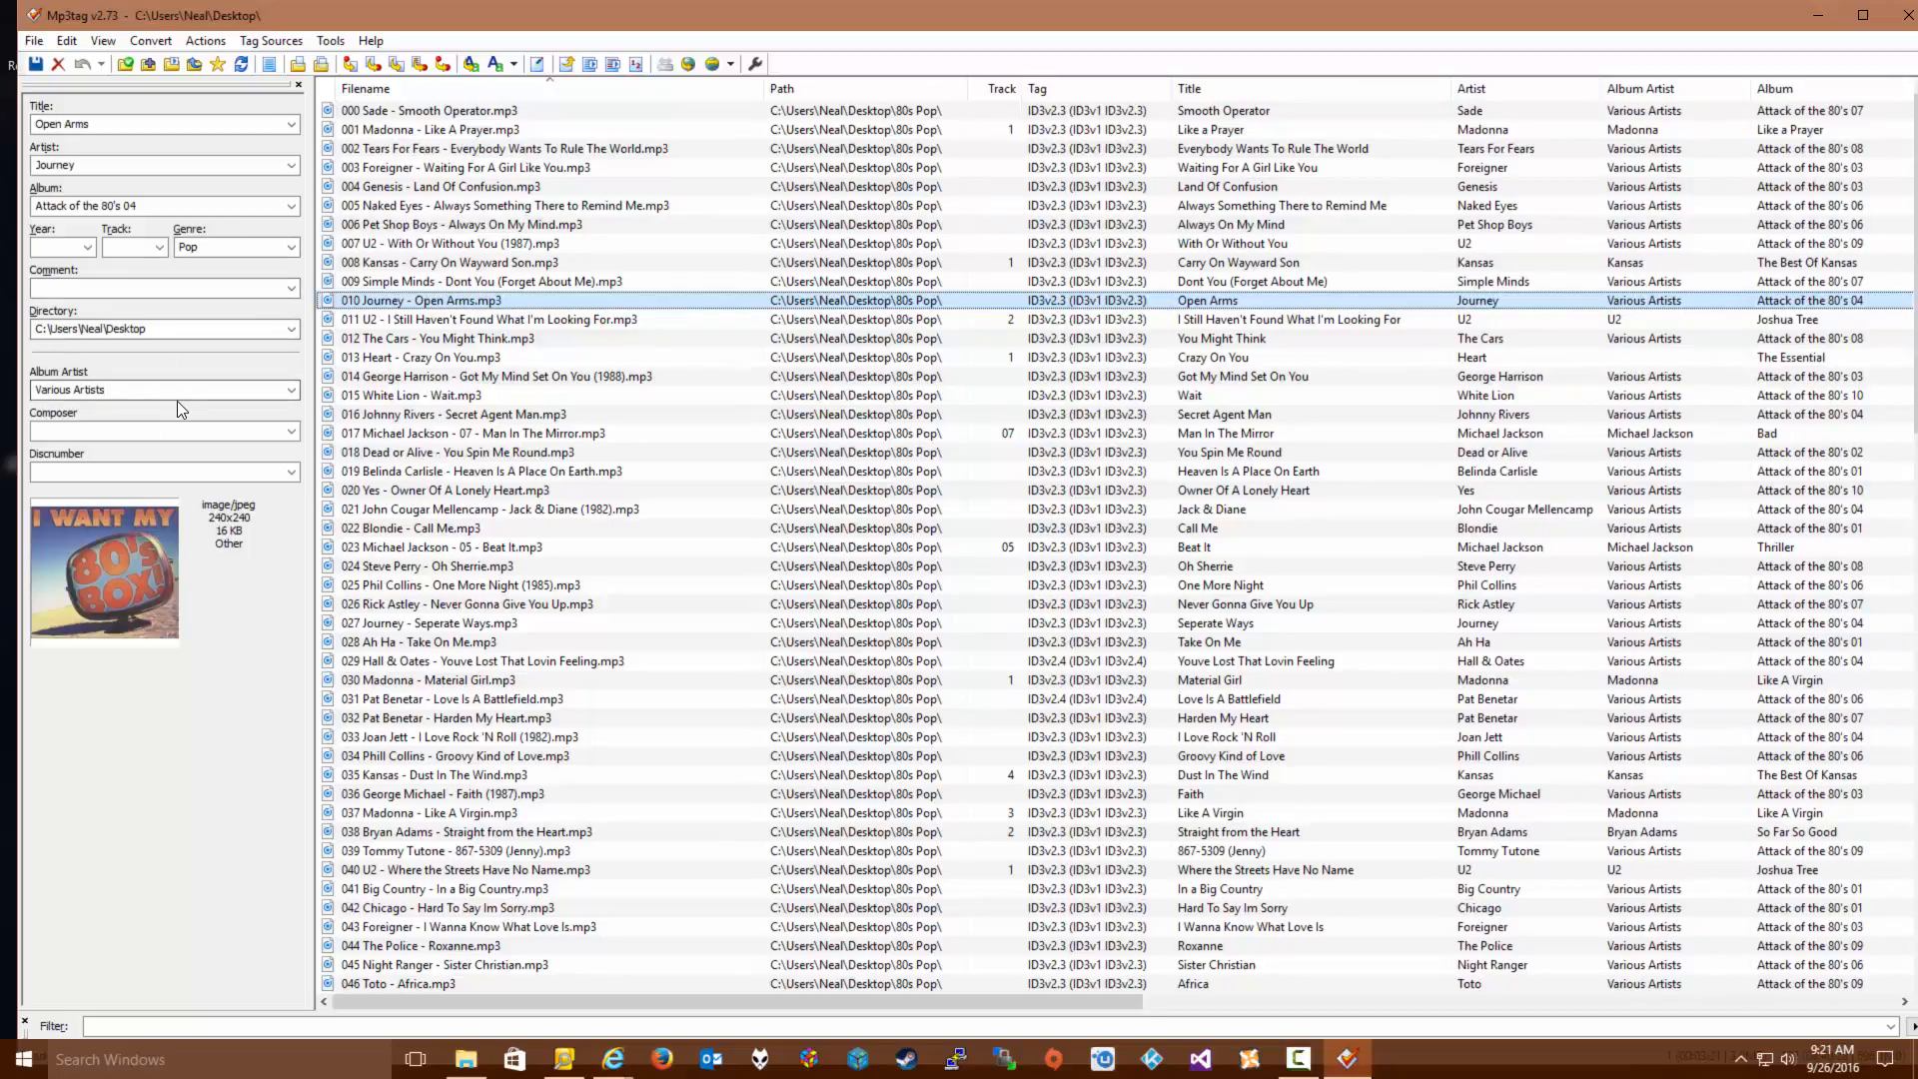
Select all the MP3 files in the list and enter 80s Hits! as their album
{"action": "left_click", "coordinate": [367, 228]}
{"action": "key", "text": "ctrl+a"}
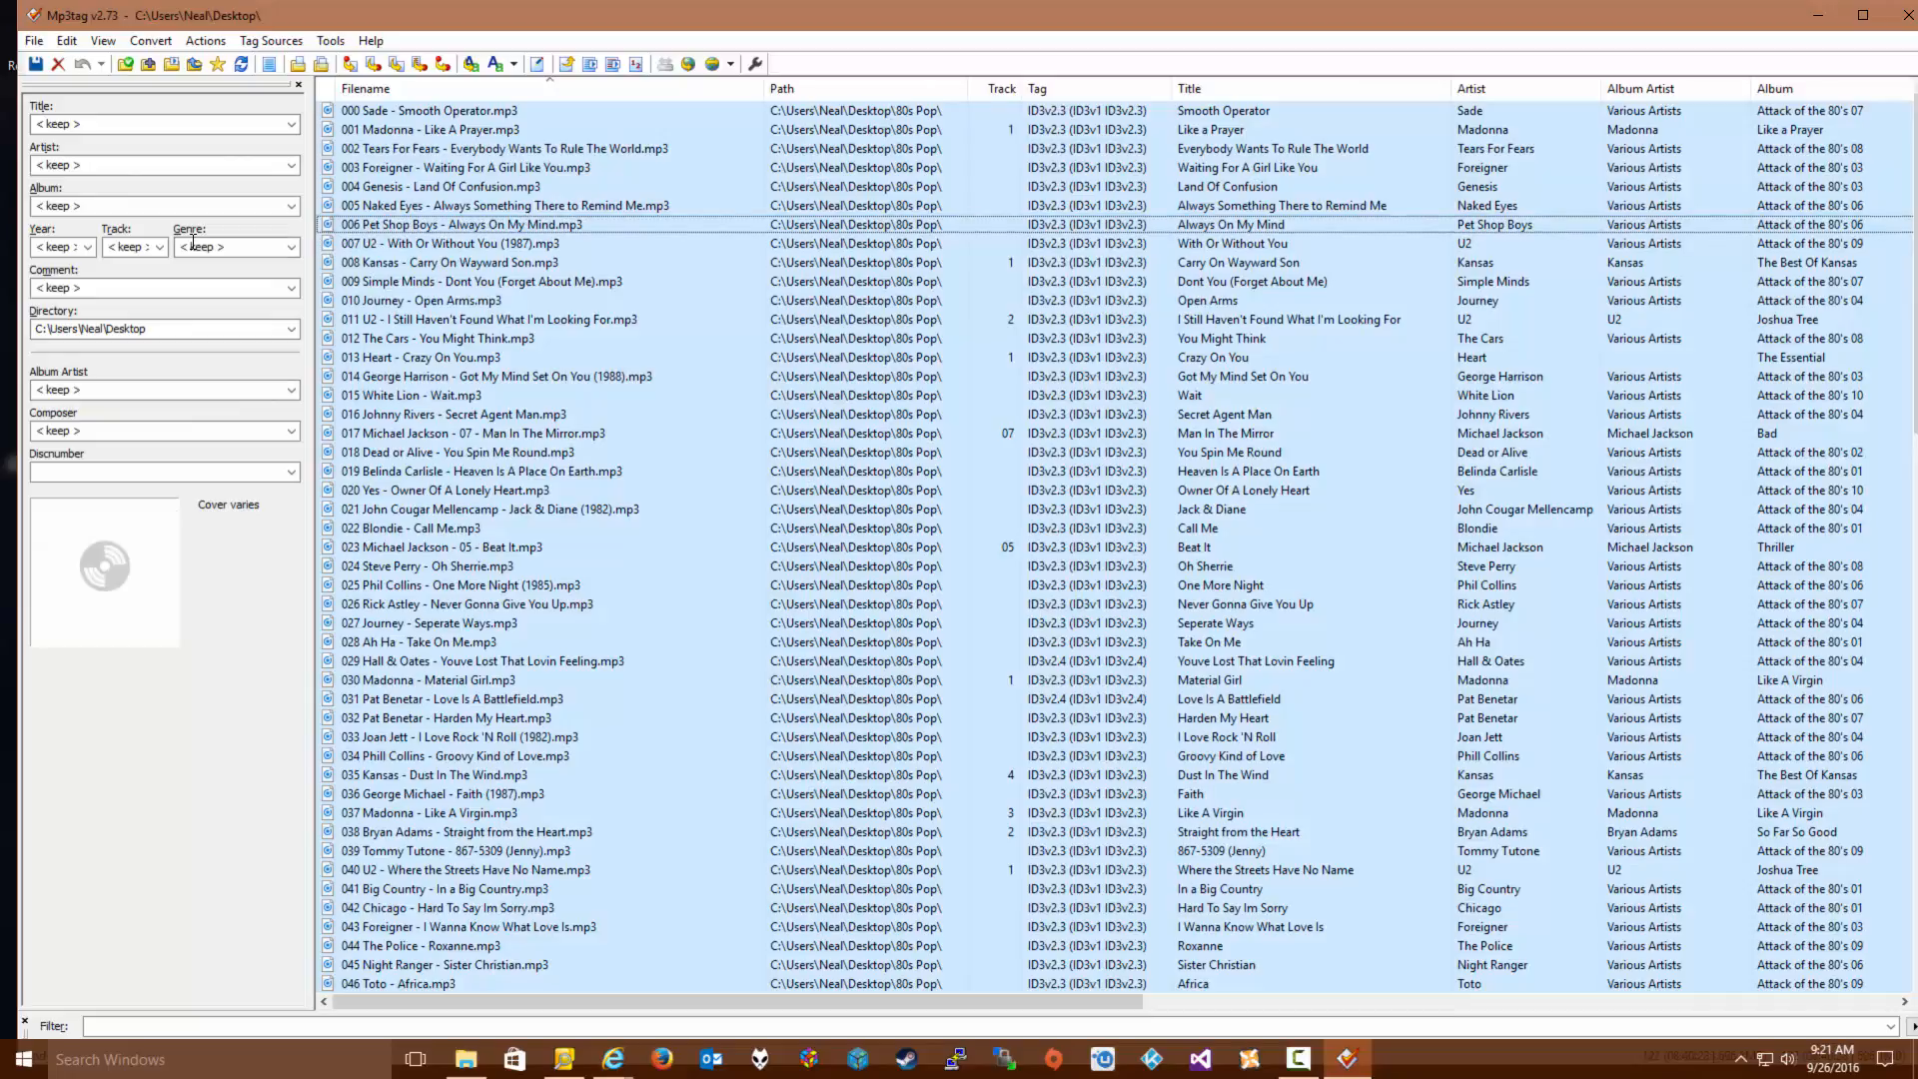
{"action": "left_click", "coordinate": [292, 207]}
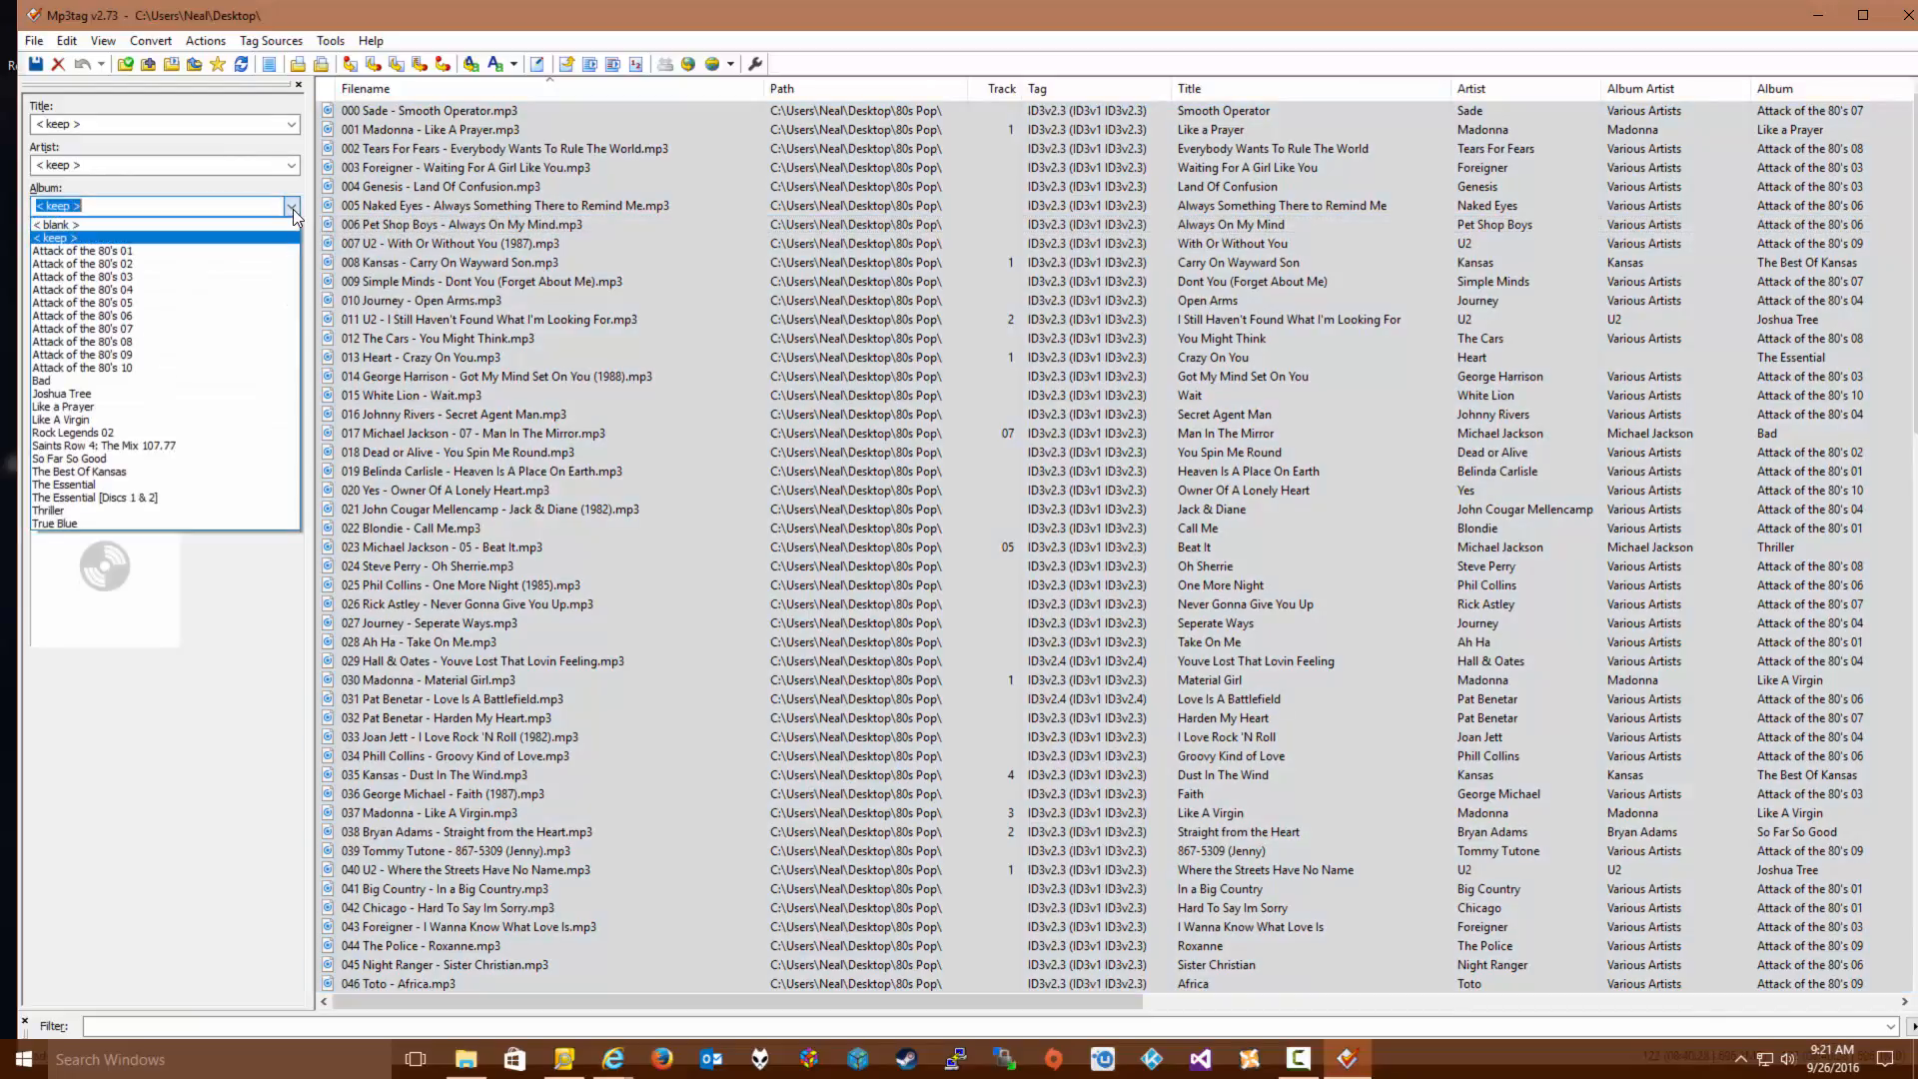
{"action": "left_click", "coordinate": [181, 209]}
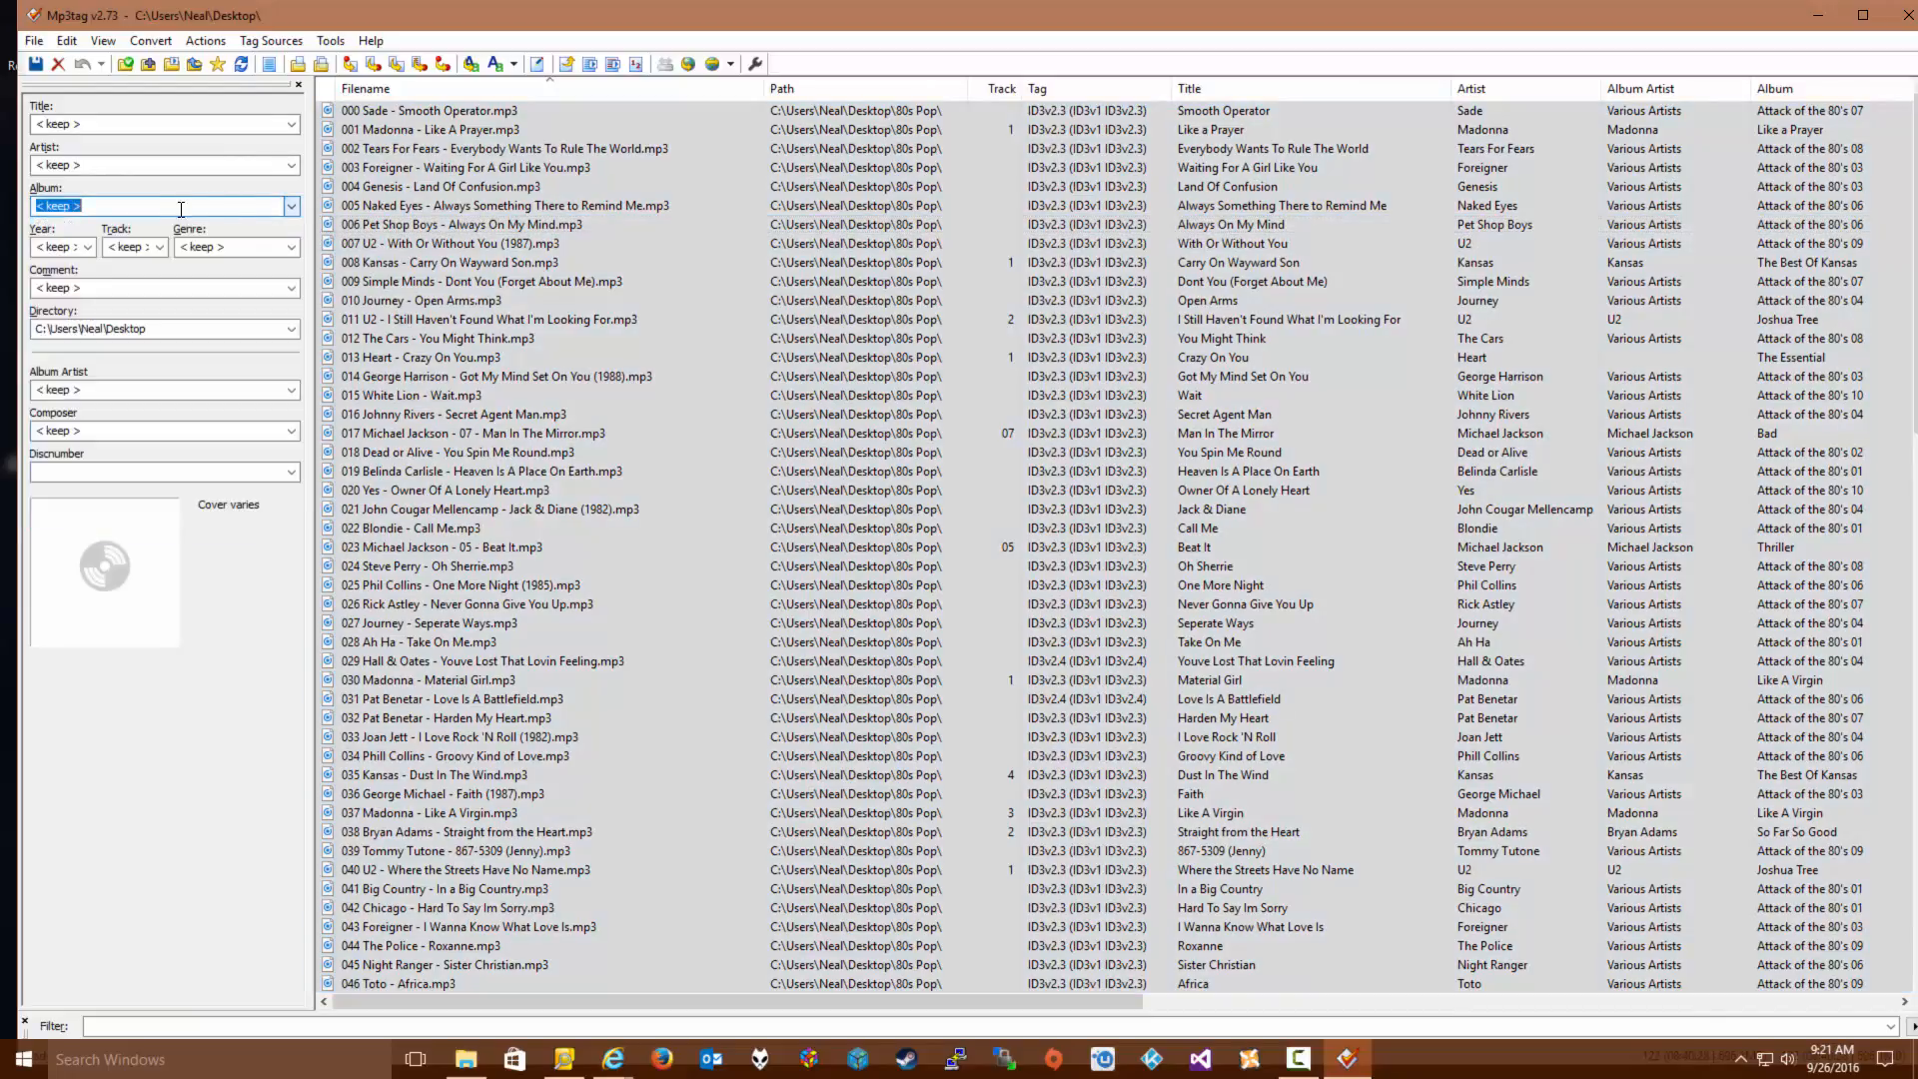
{"action": "left_click", "coordinate": [294, 205]}
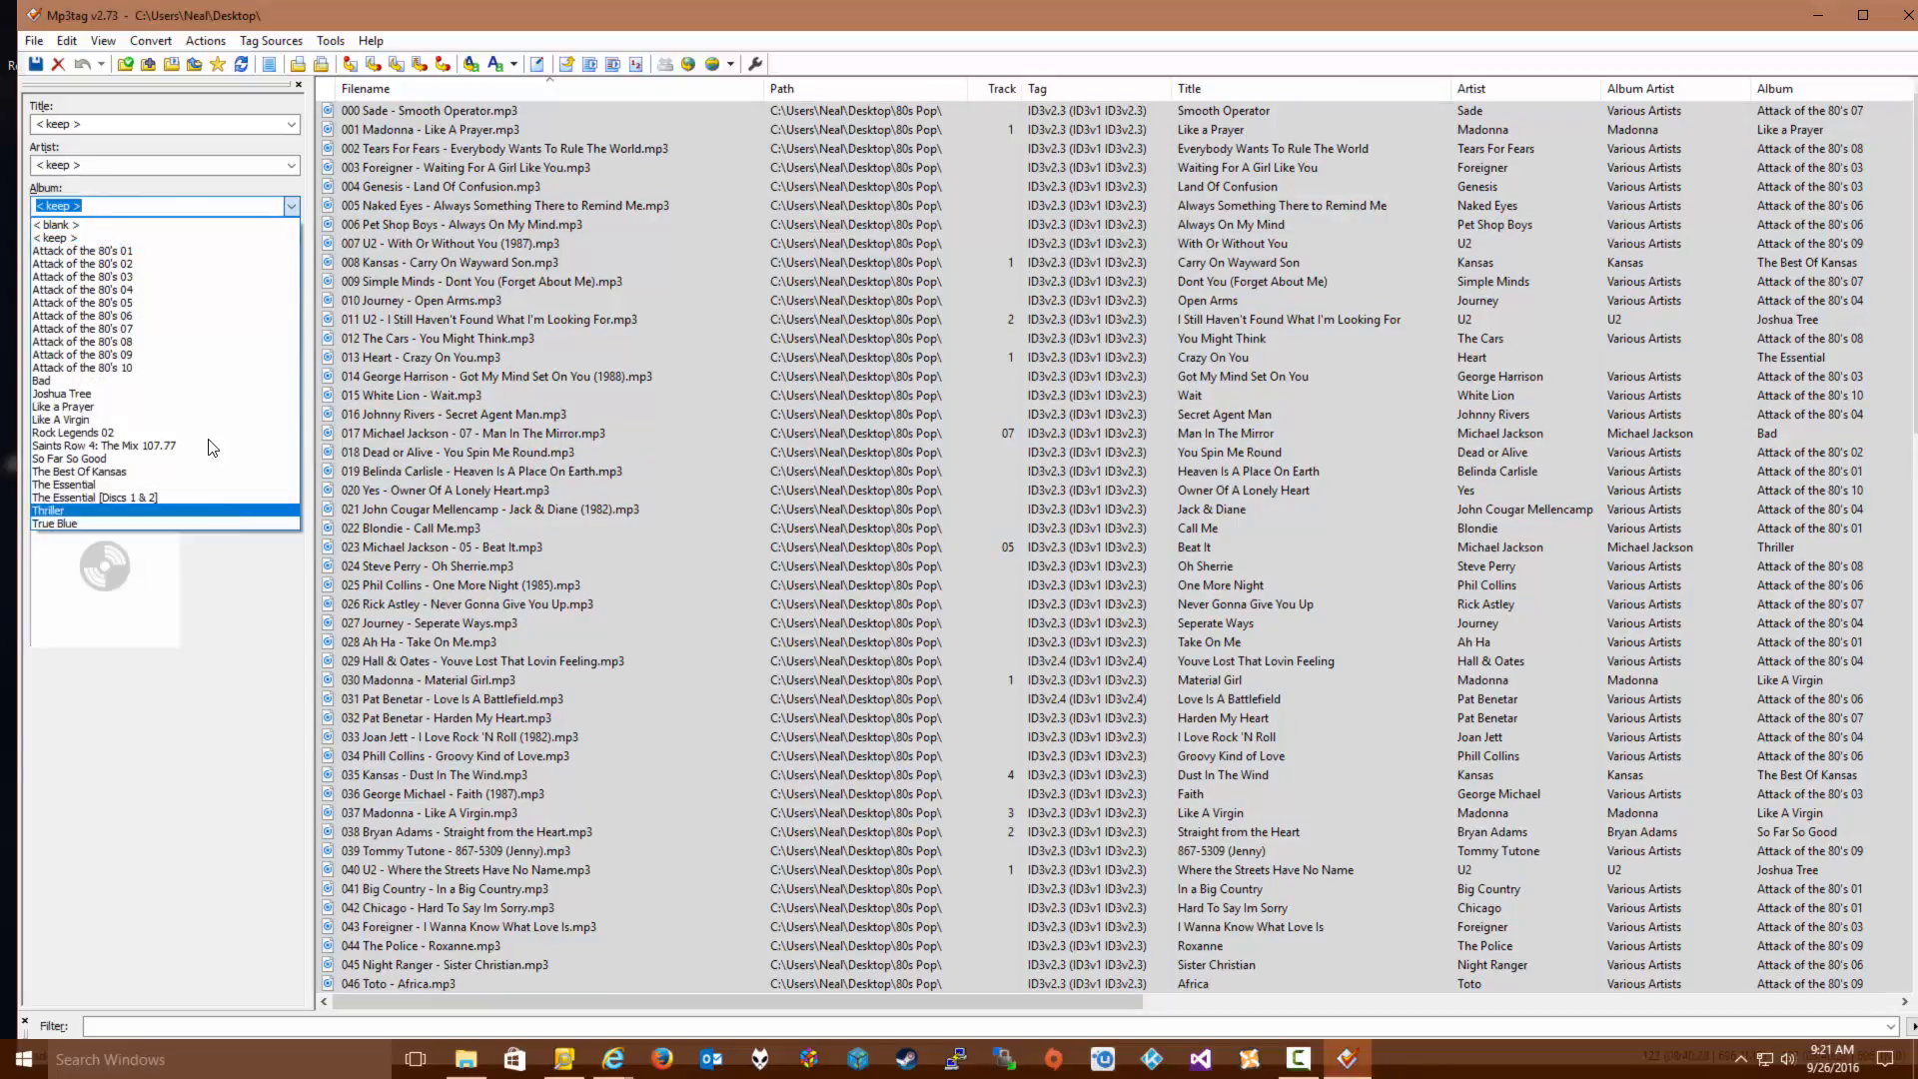
{"action": "left_click", "coordinate": [294, 207]}
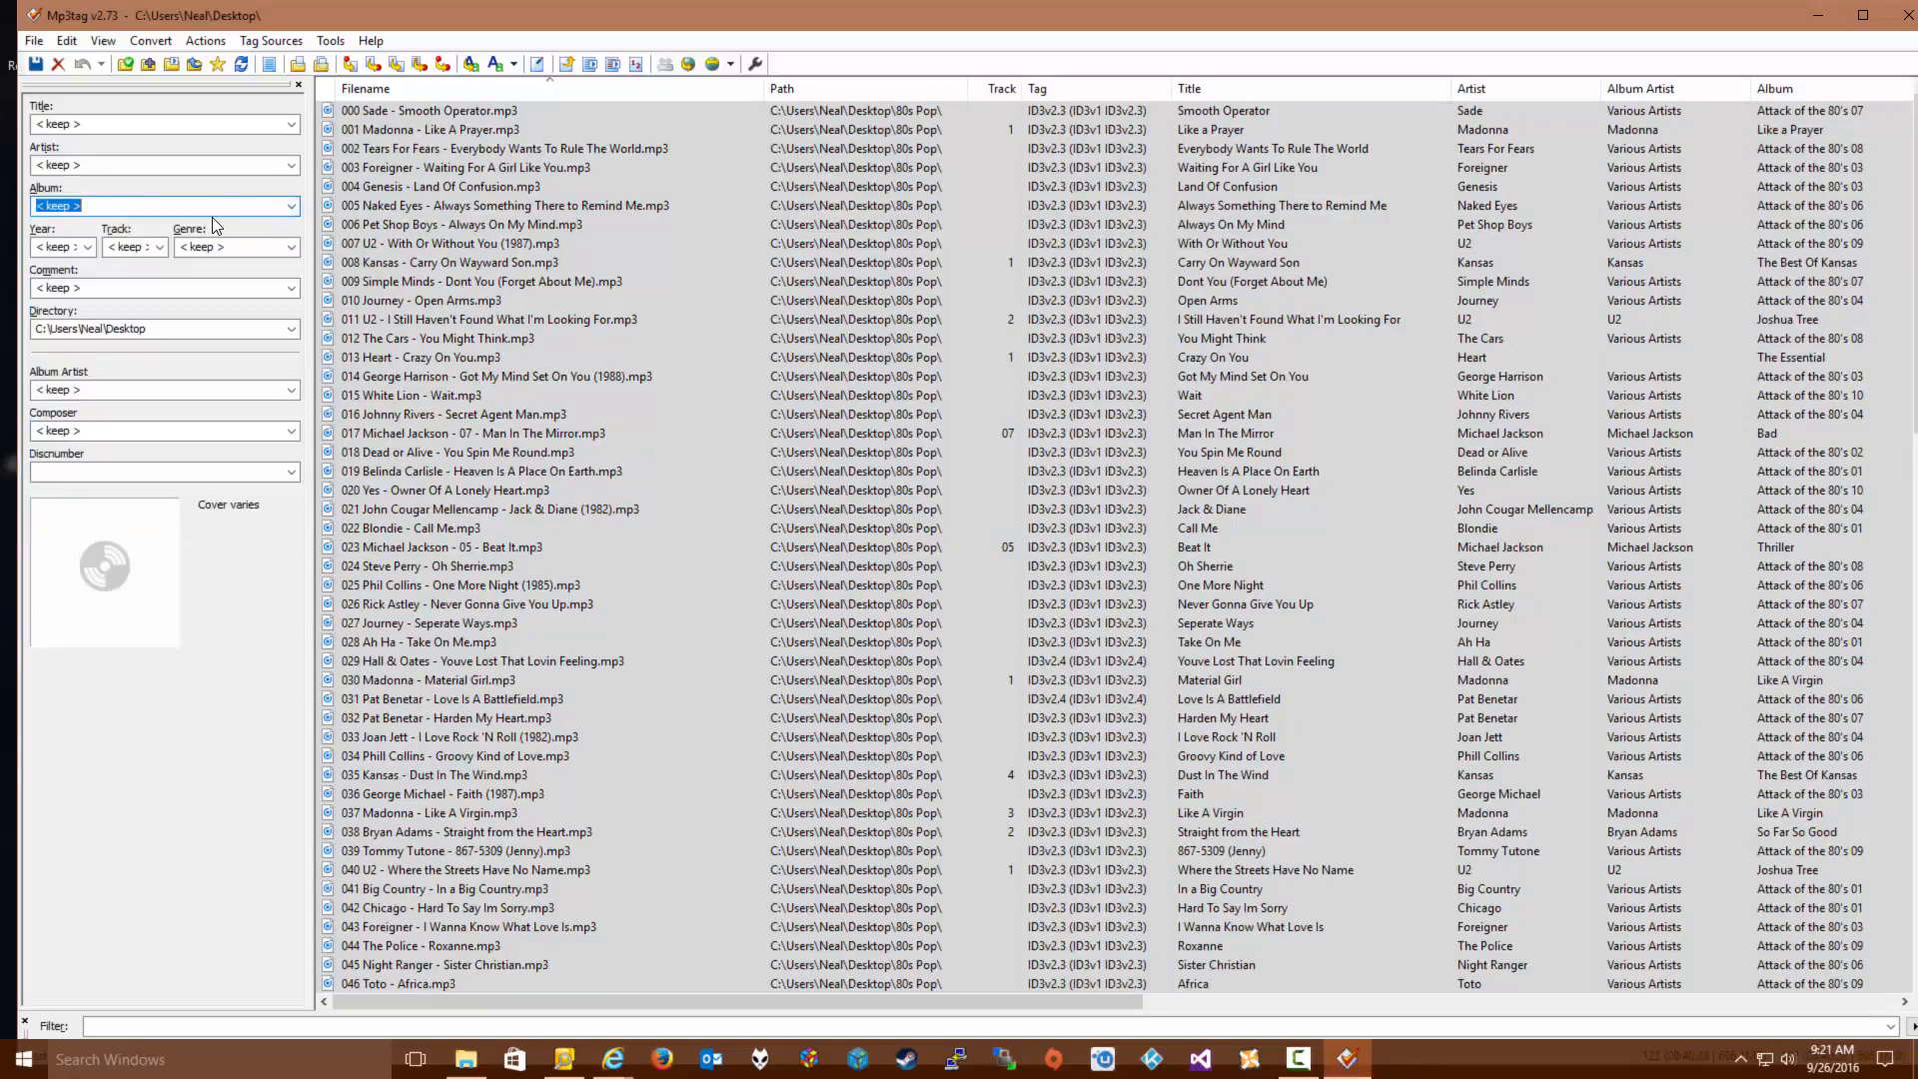
{"action": "type", "text": "80s Hits!"}
{"action": "key", "text": "Tab"}
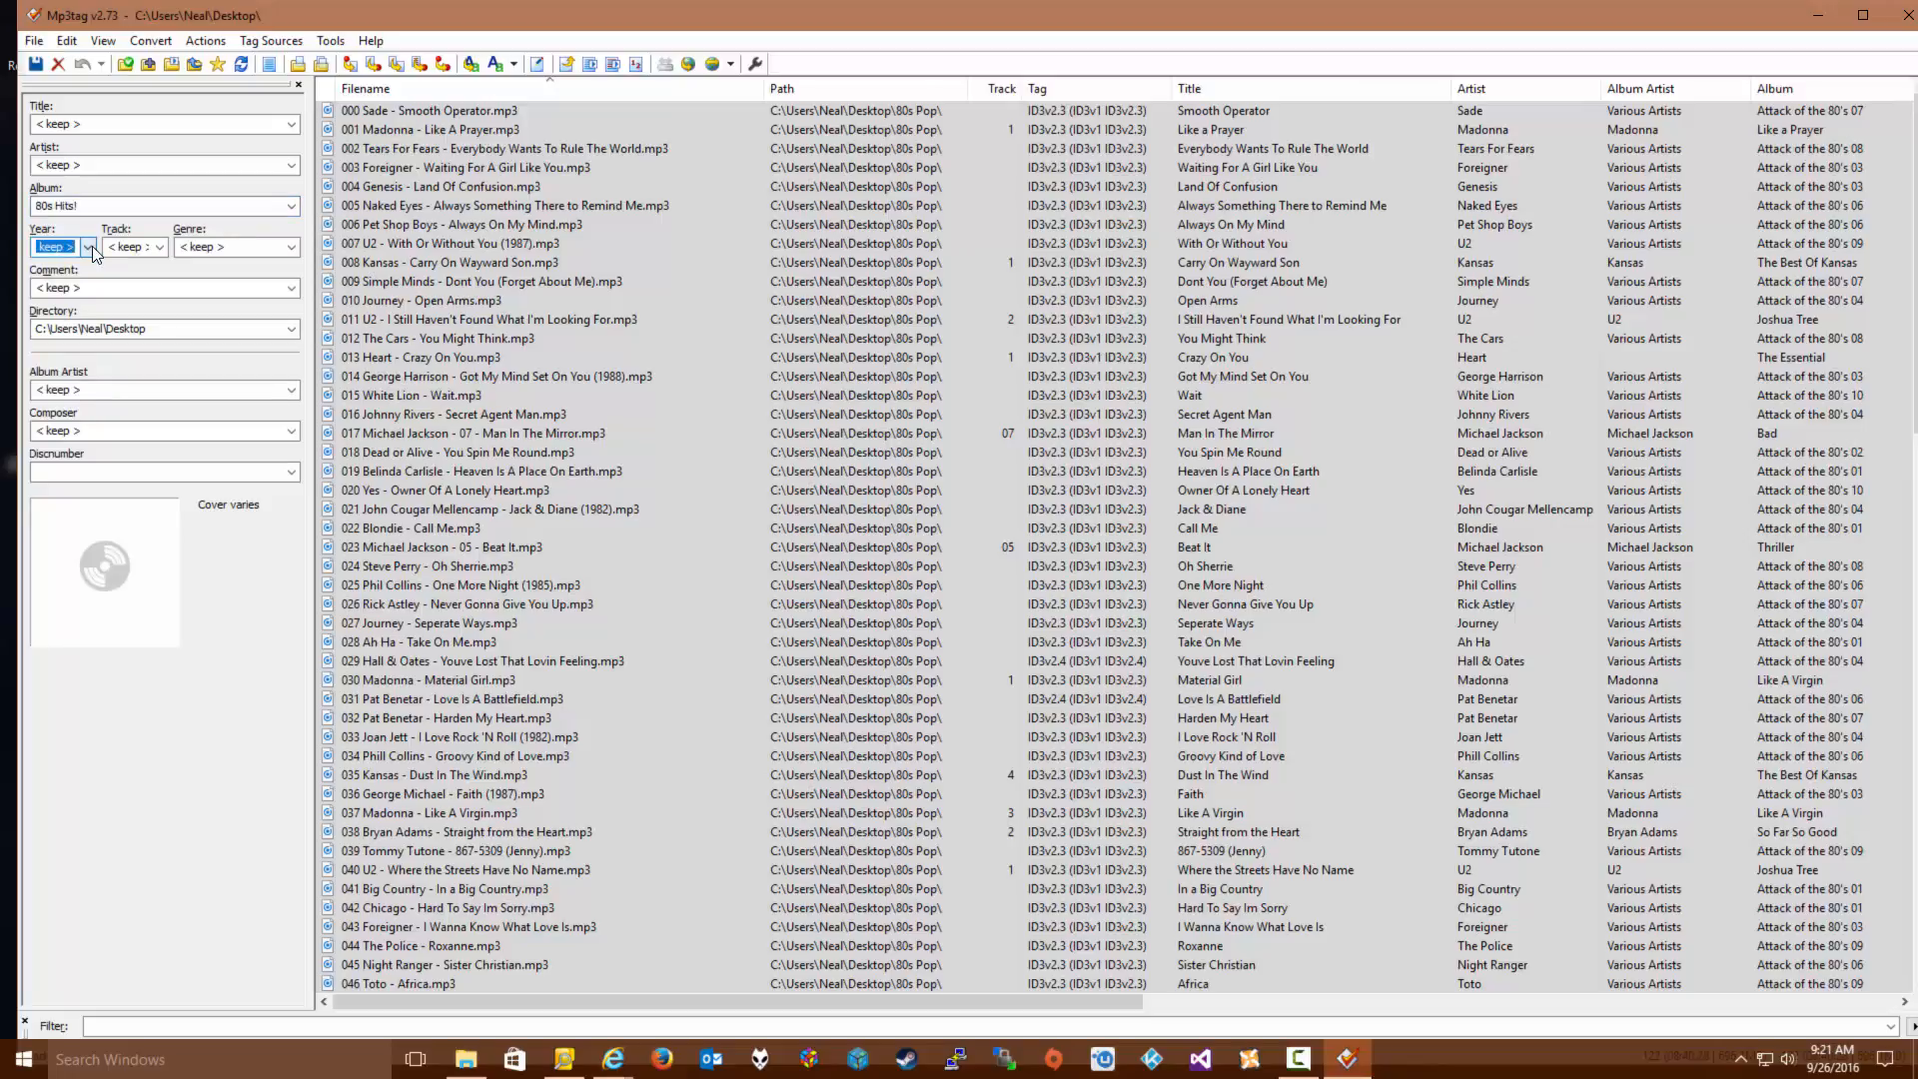
Enter 2002 as the year and Pop as the genre for all the selected files
{"action": "type", "text": "2002"}
{"action": "left_click", "coordinate": [273, 250]}
{"action": "type", "text": "Pop"}
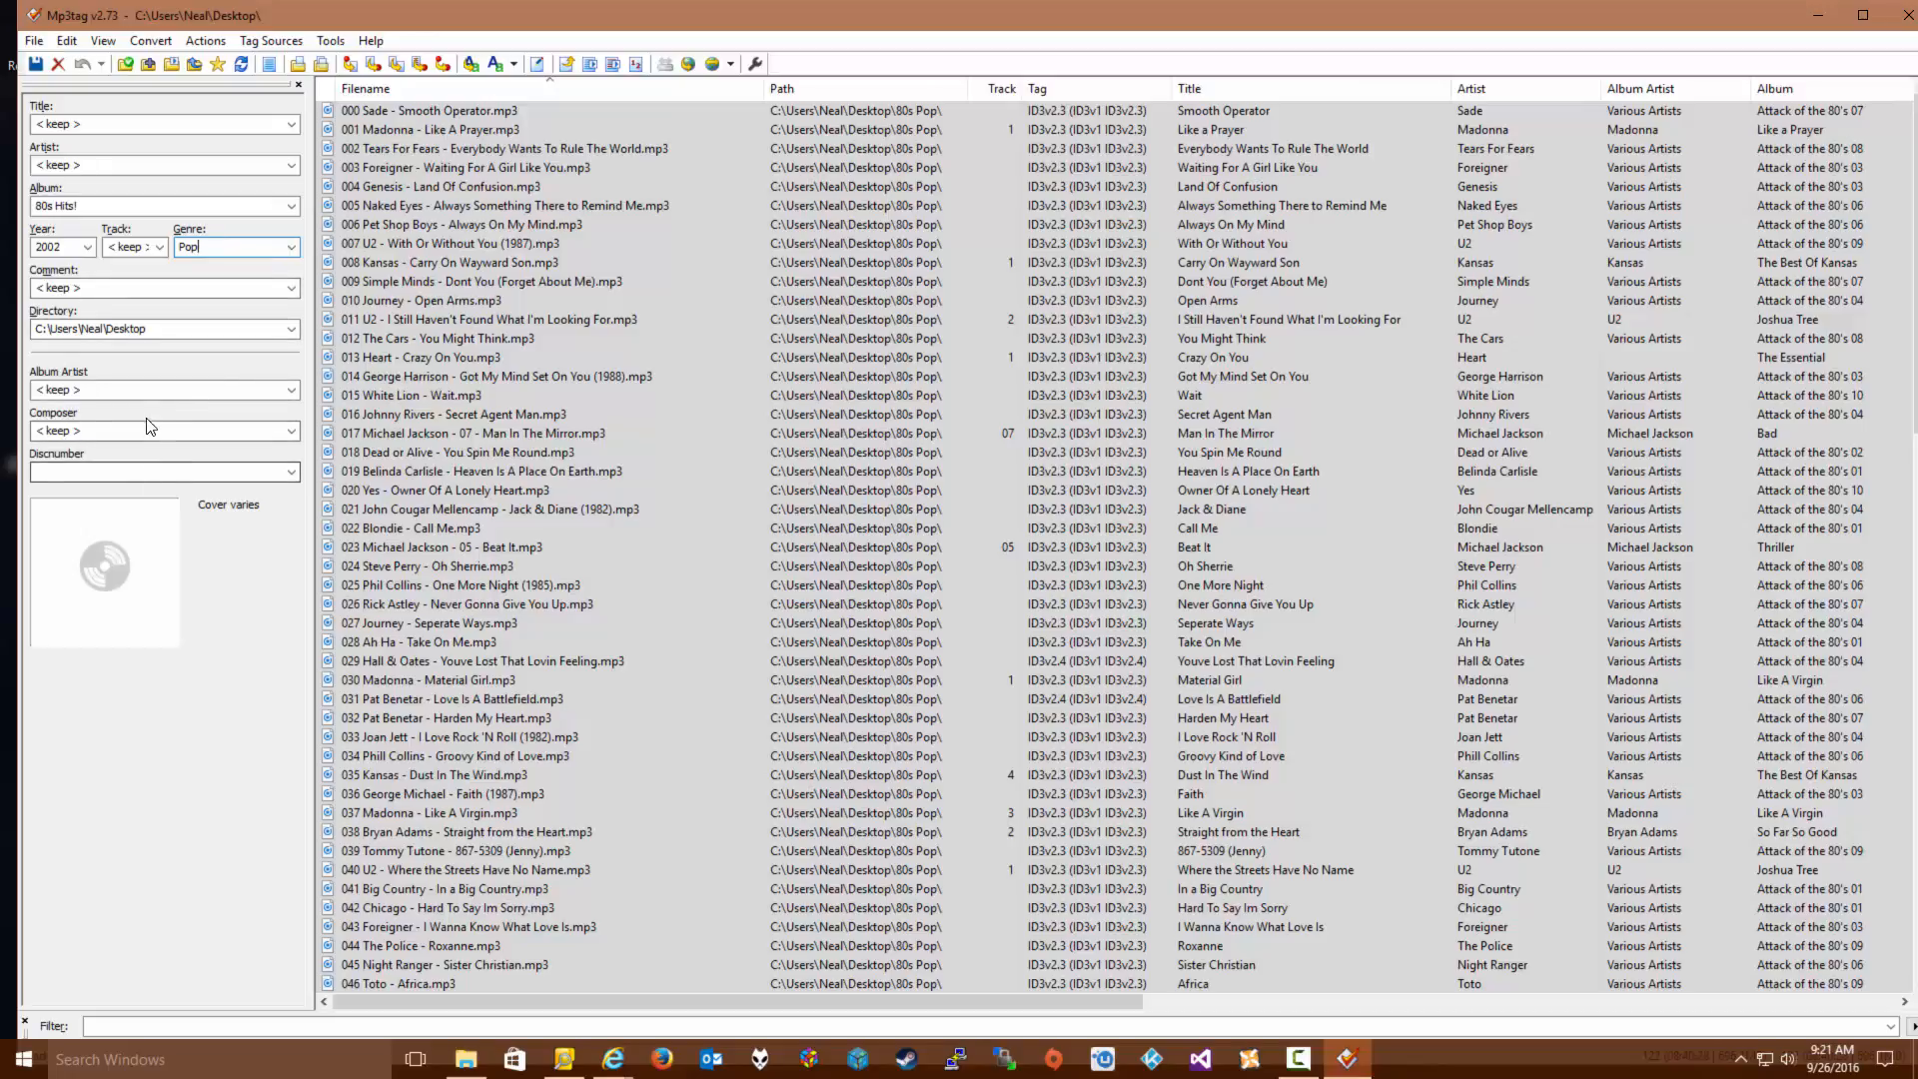
Set the album artist to Various Artists, save the tags of all selected files, and check the updated list
{"action": "left_click", "coordinate": [160, 389]}
{"action": "left_click", "coordinate": [292, 390]}
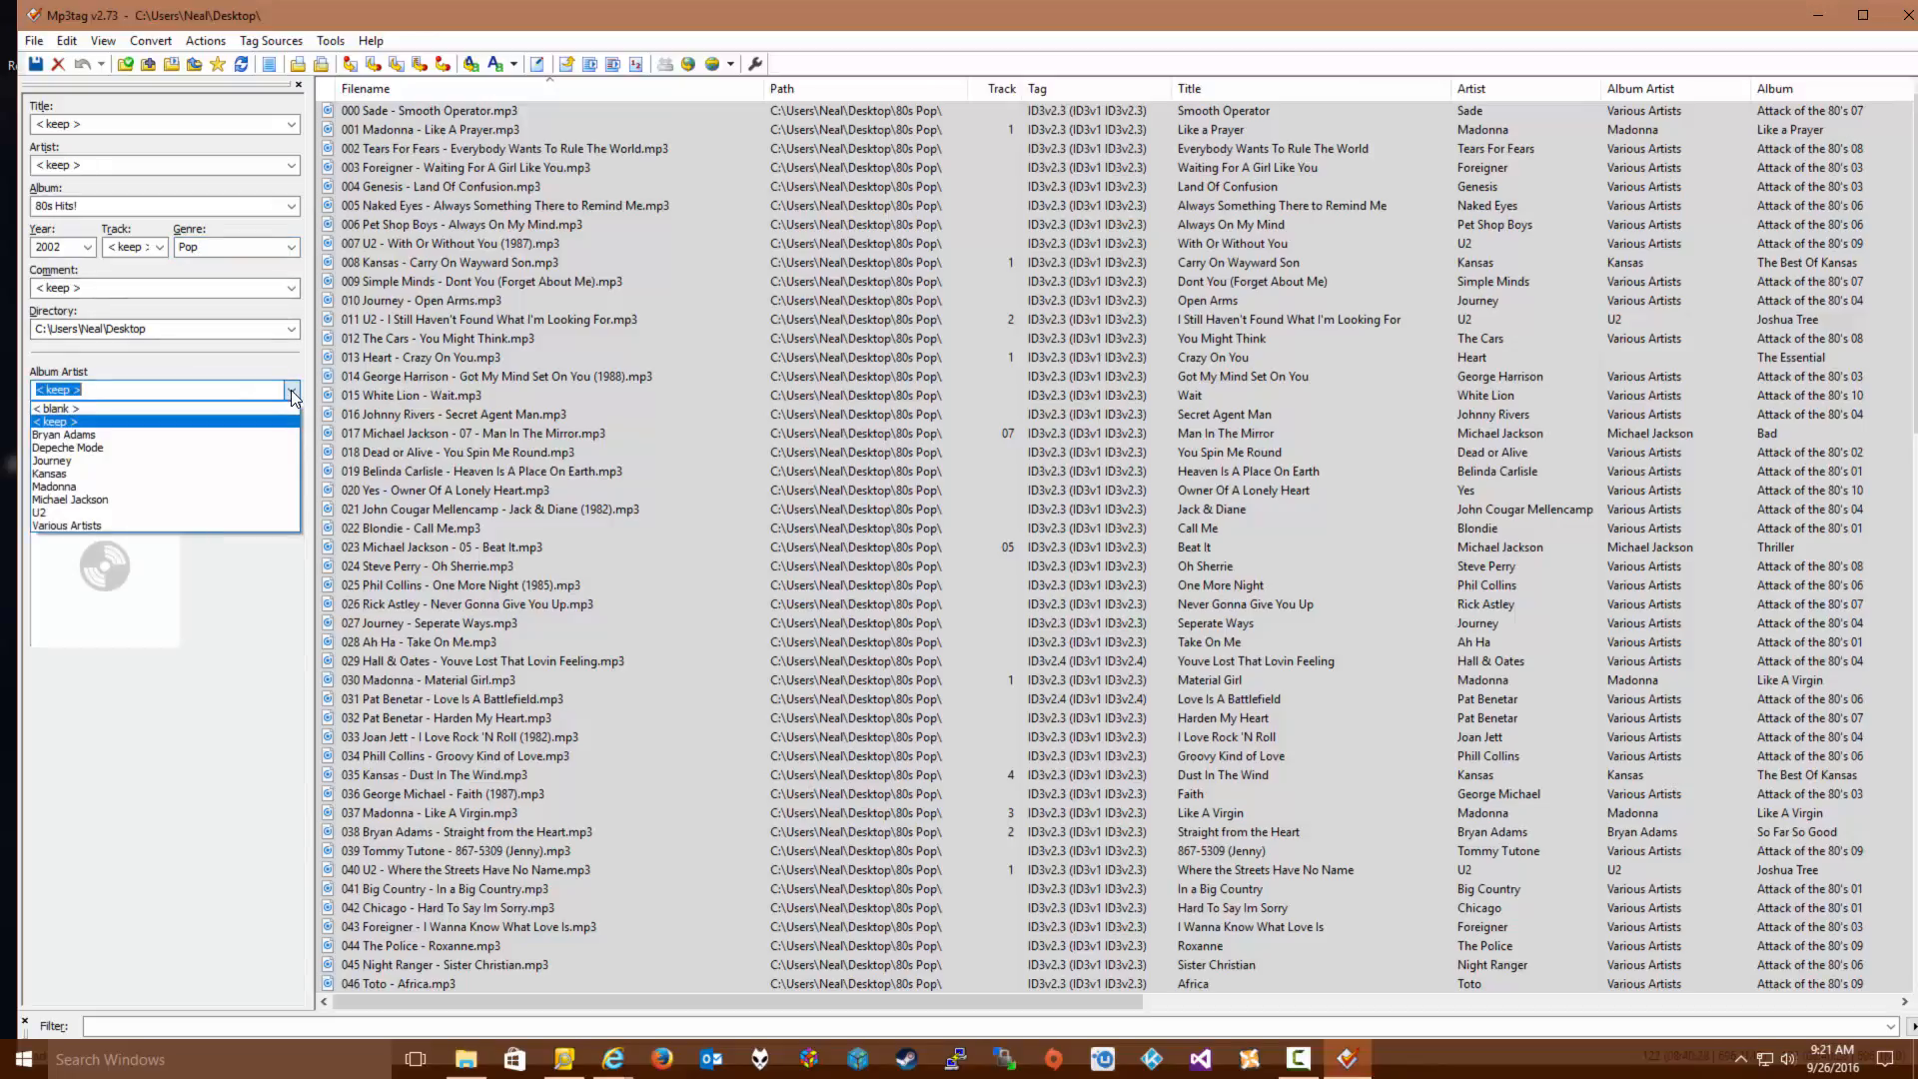
{"action": "left_click", "coordinate": [293, 391]}
{"action": "left_click", "coordinate": [292, 389]}
{"action": "left_click", "coordinate": [240, 526]}
{"action": "left_click", "coordinate": [201, 387]}
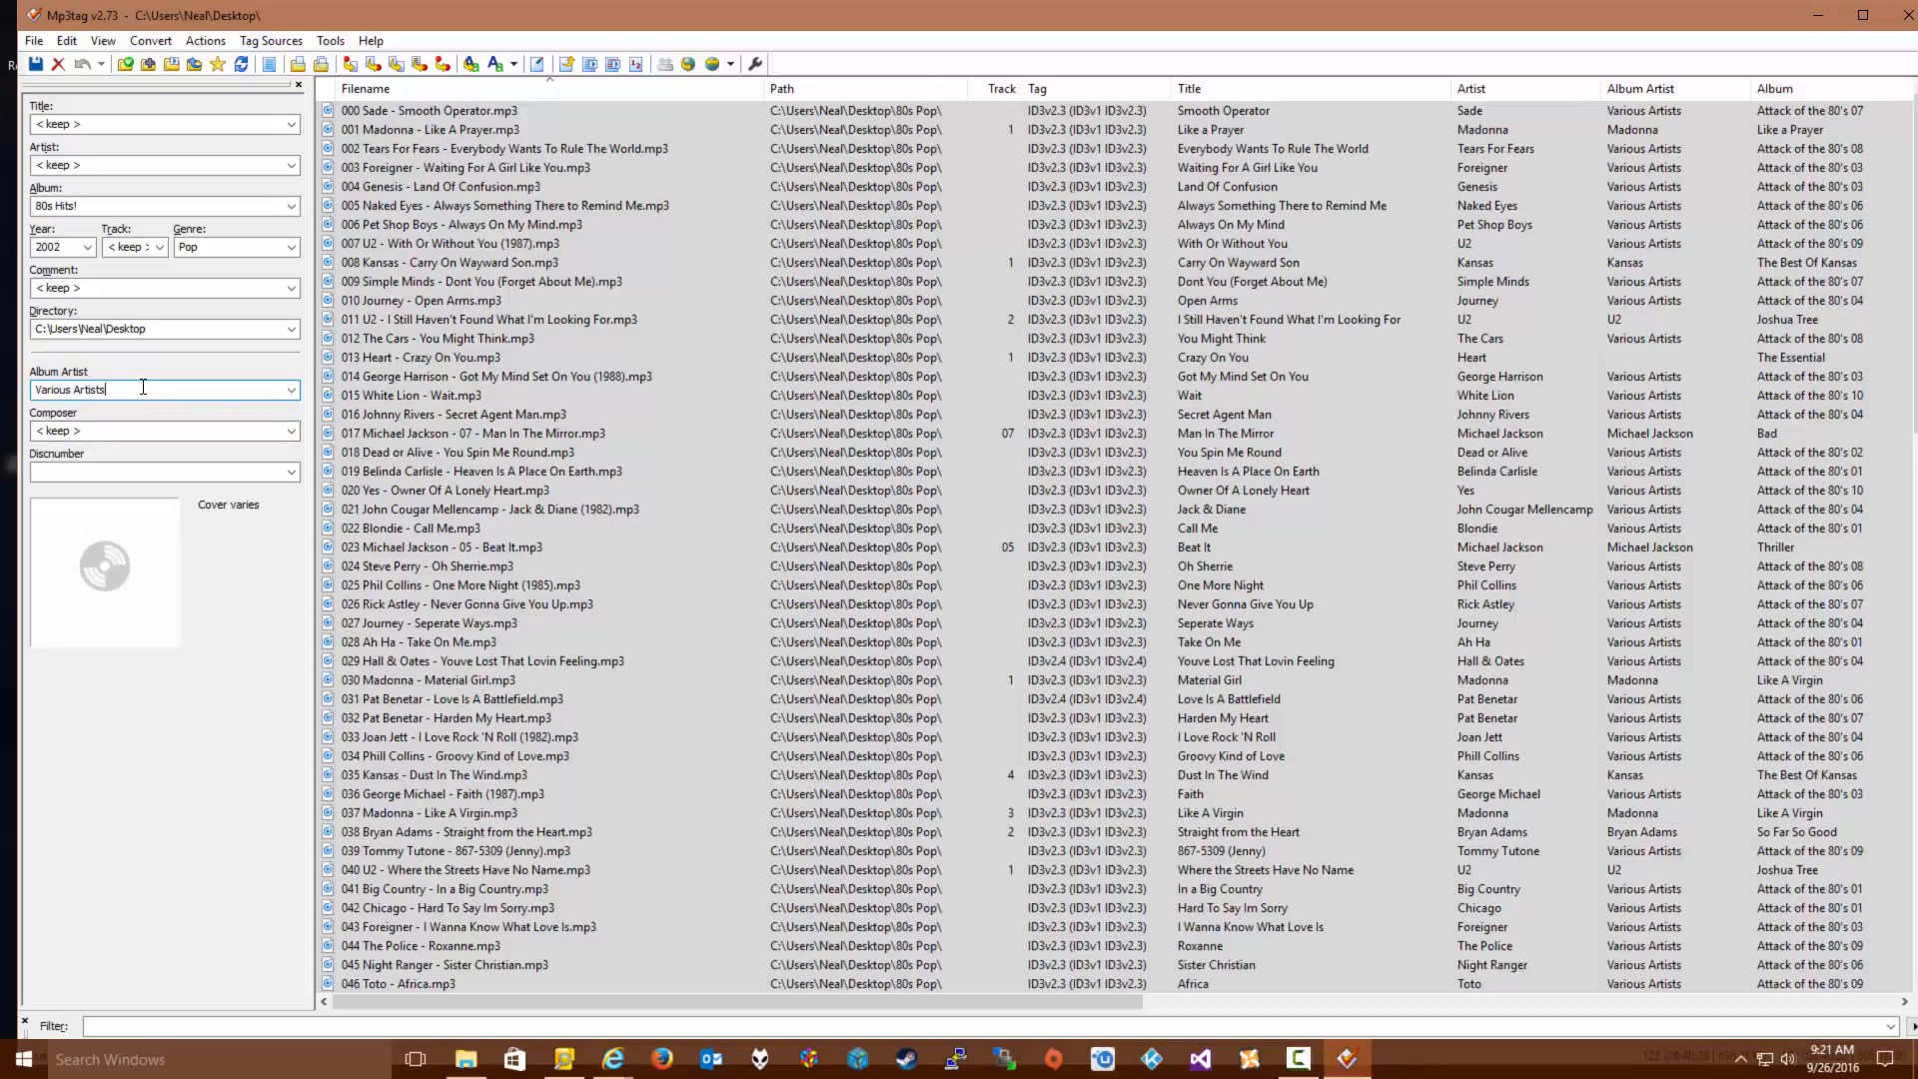
{"action": "key", "text": "ctrl+s"}
{"action": "key", "text": "Return"}
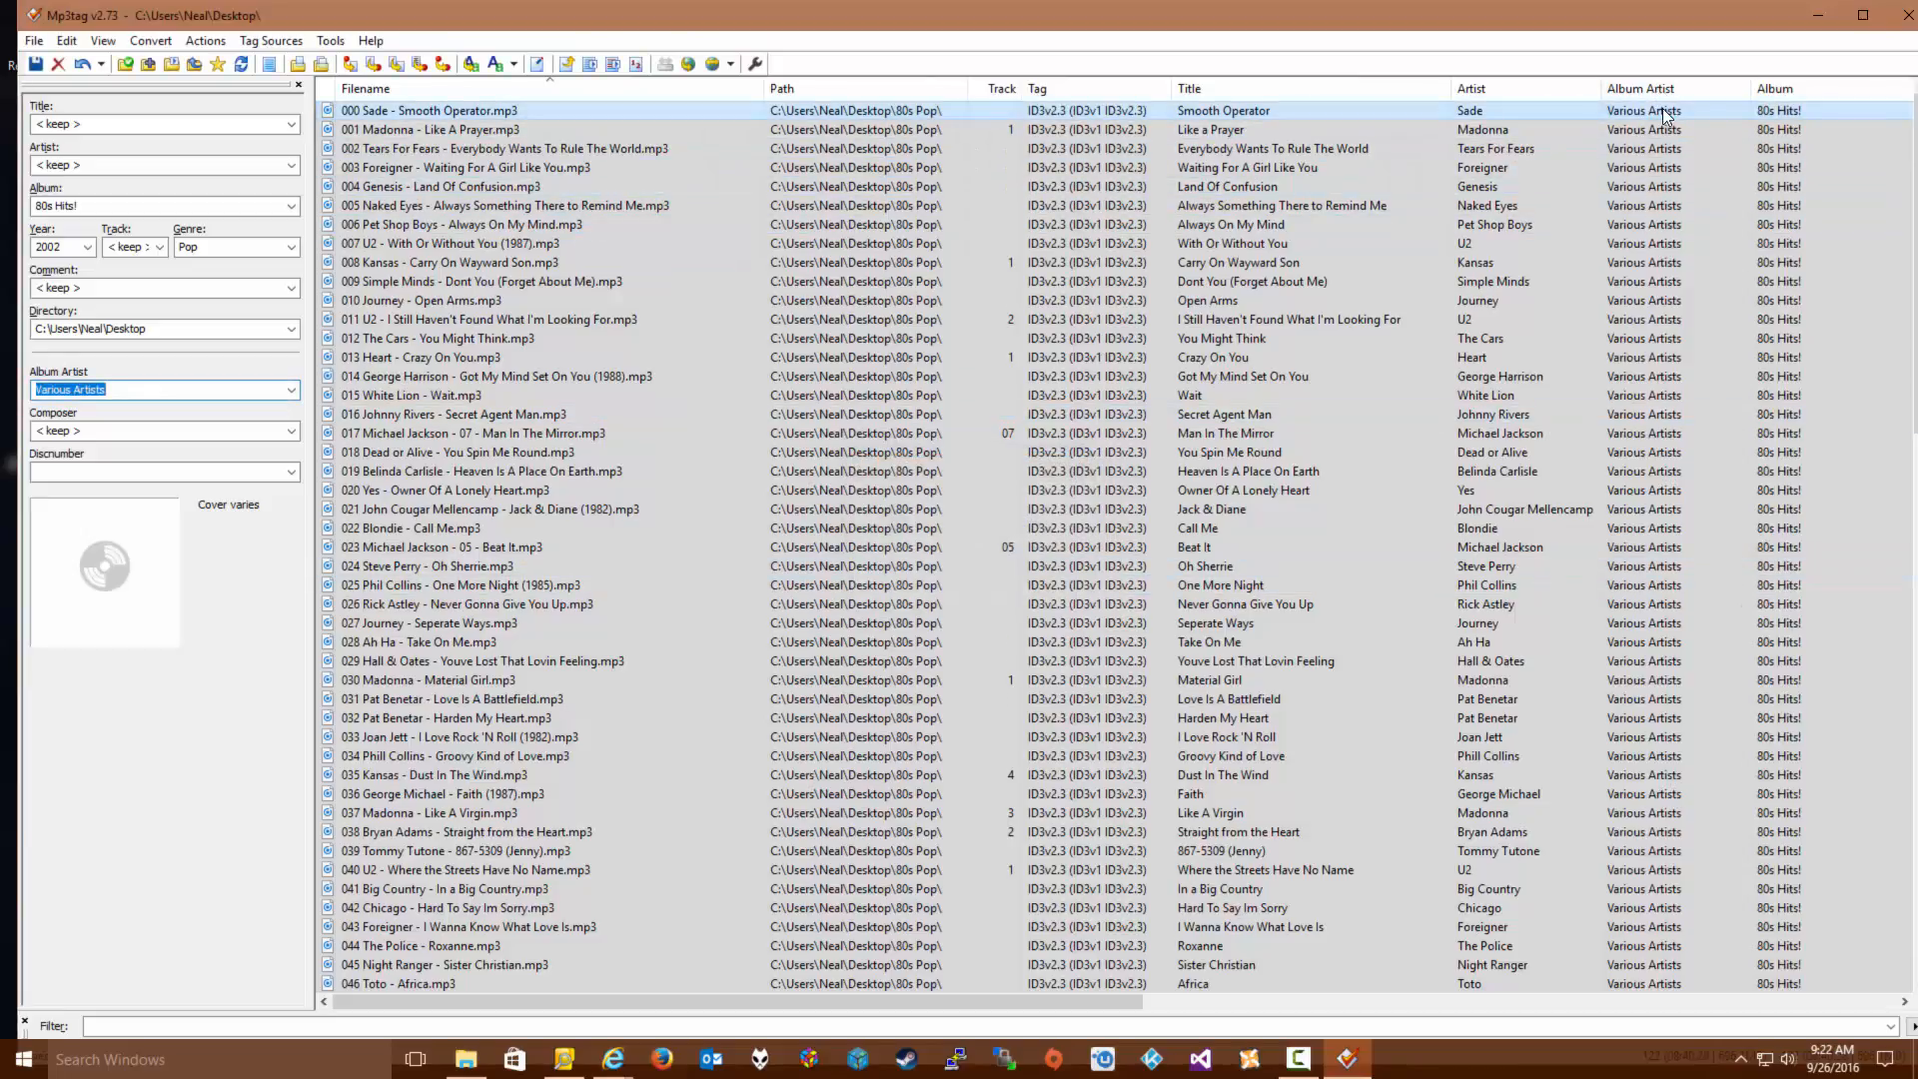
{"action": "left_click", "coordinate": [1750, 110]}
{"action": "scroll", "coordinate": [1774, 878], "scroll_direction": "down", "scroll_amount": 6}
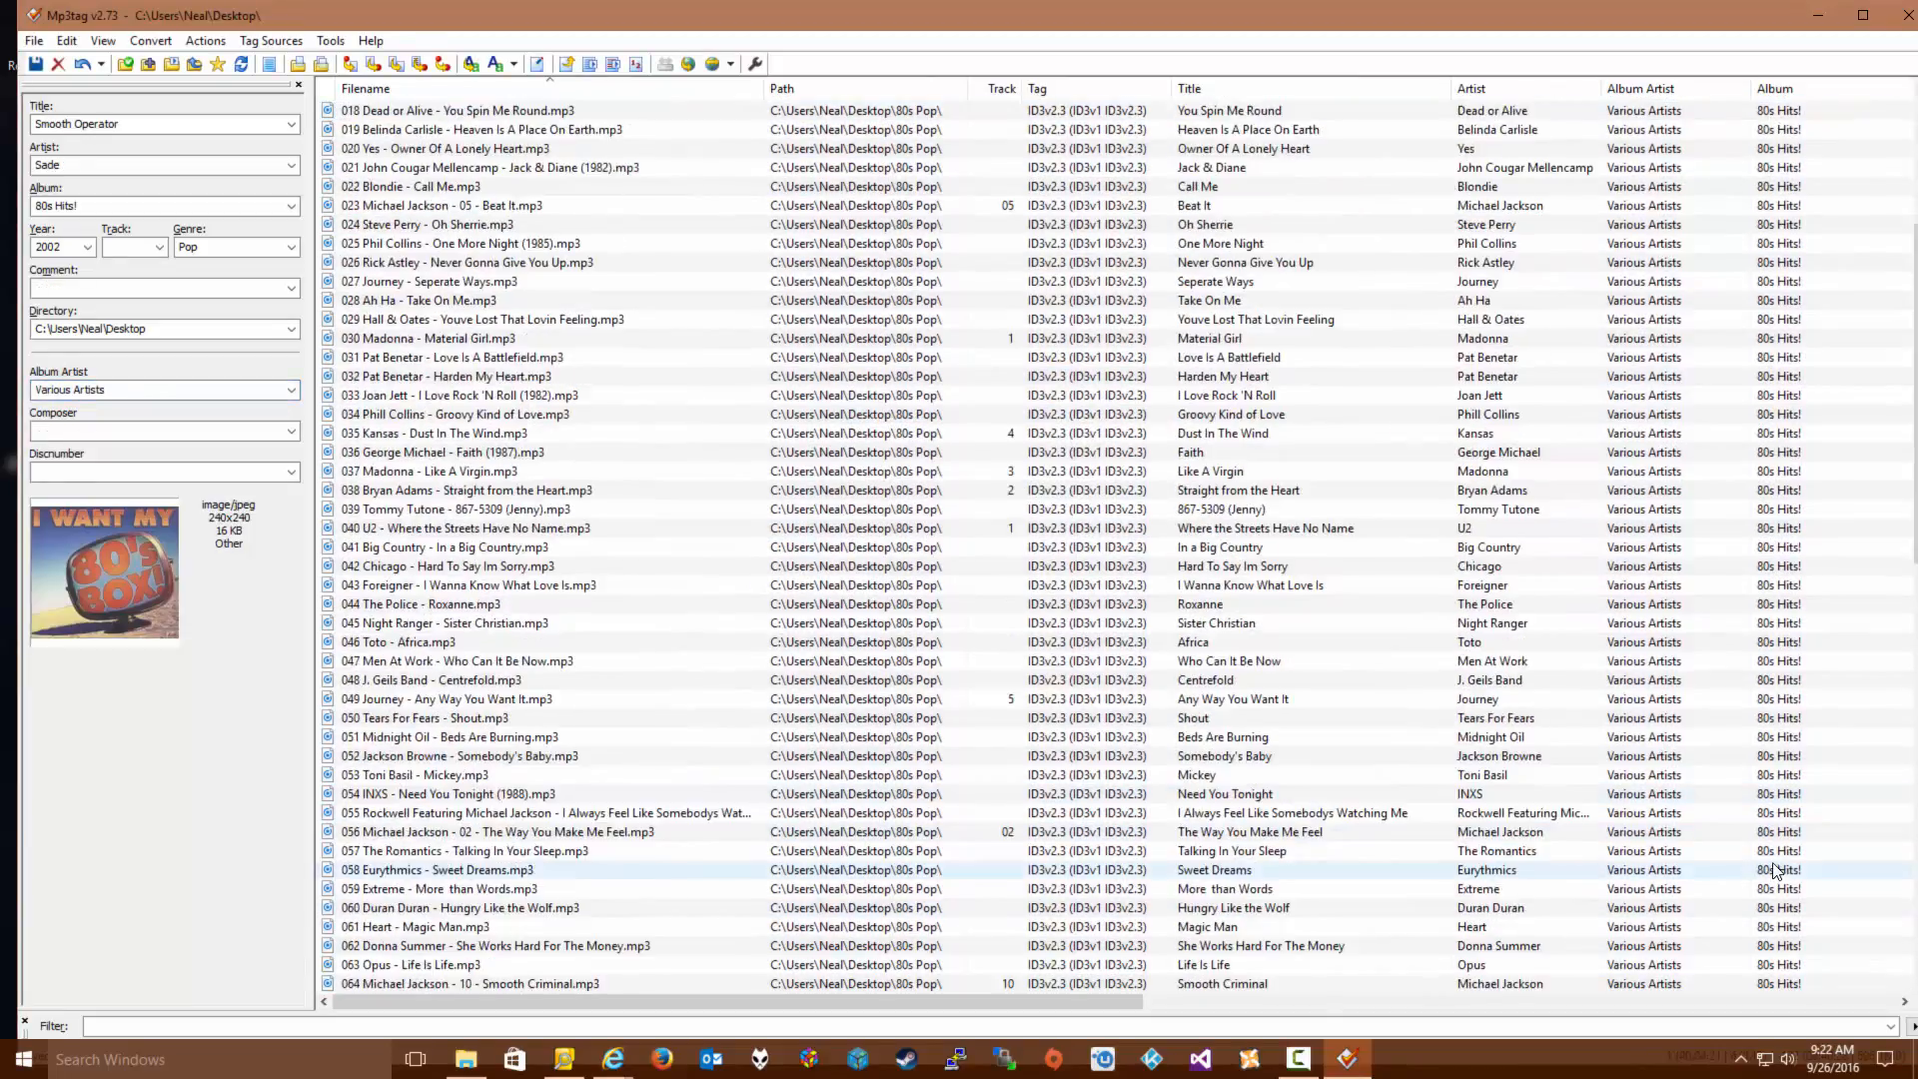
{"action": "scroll", "coordinate": [1773, 869], "scroll_direction": "up", "scroll_amount": 6}
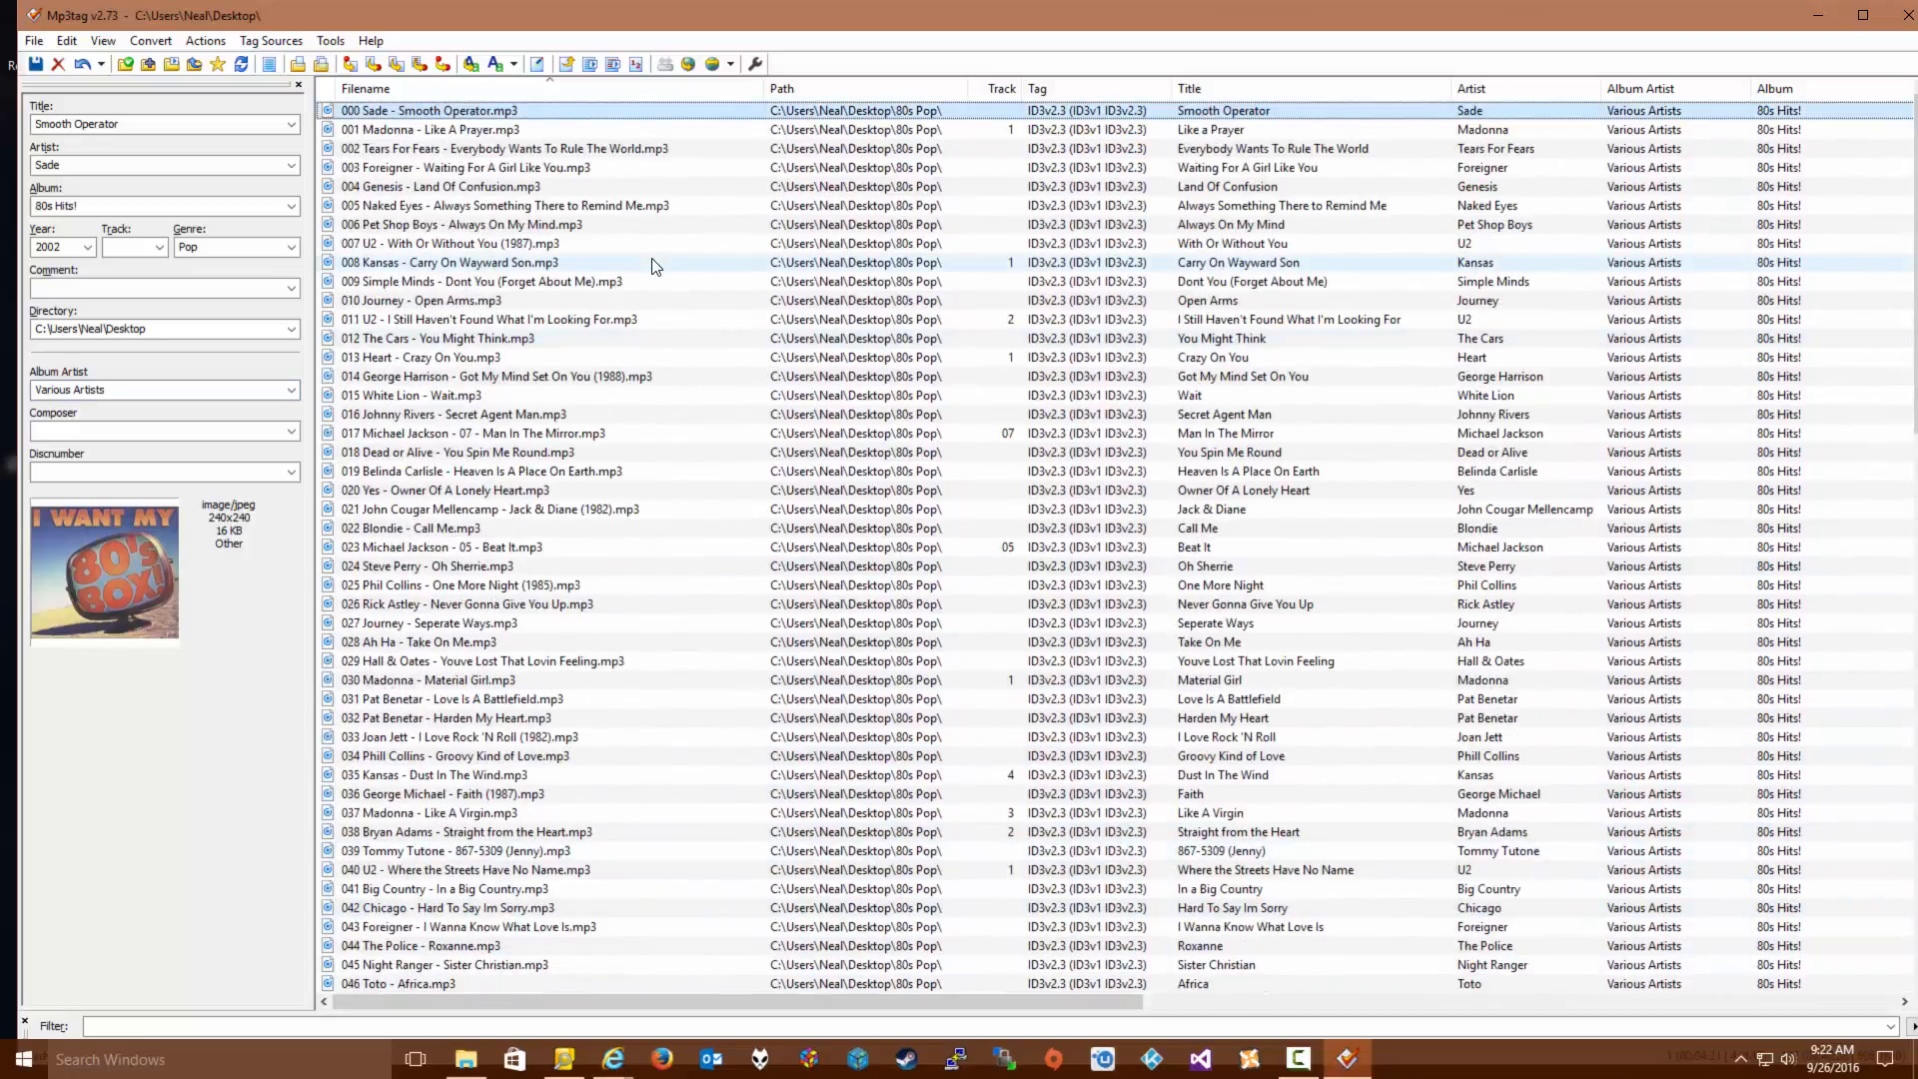
Try to convert filenames to tags for all the files, using the format string %track% %artist% - %title%
{"action": "key", "text": "ctrl+a"}
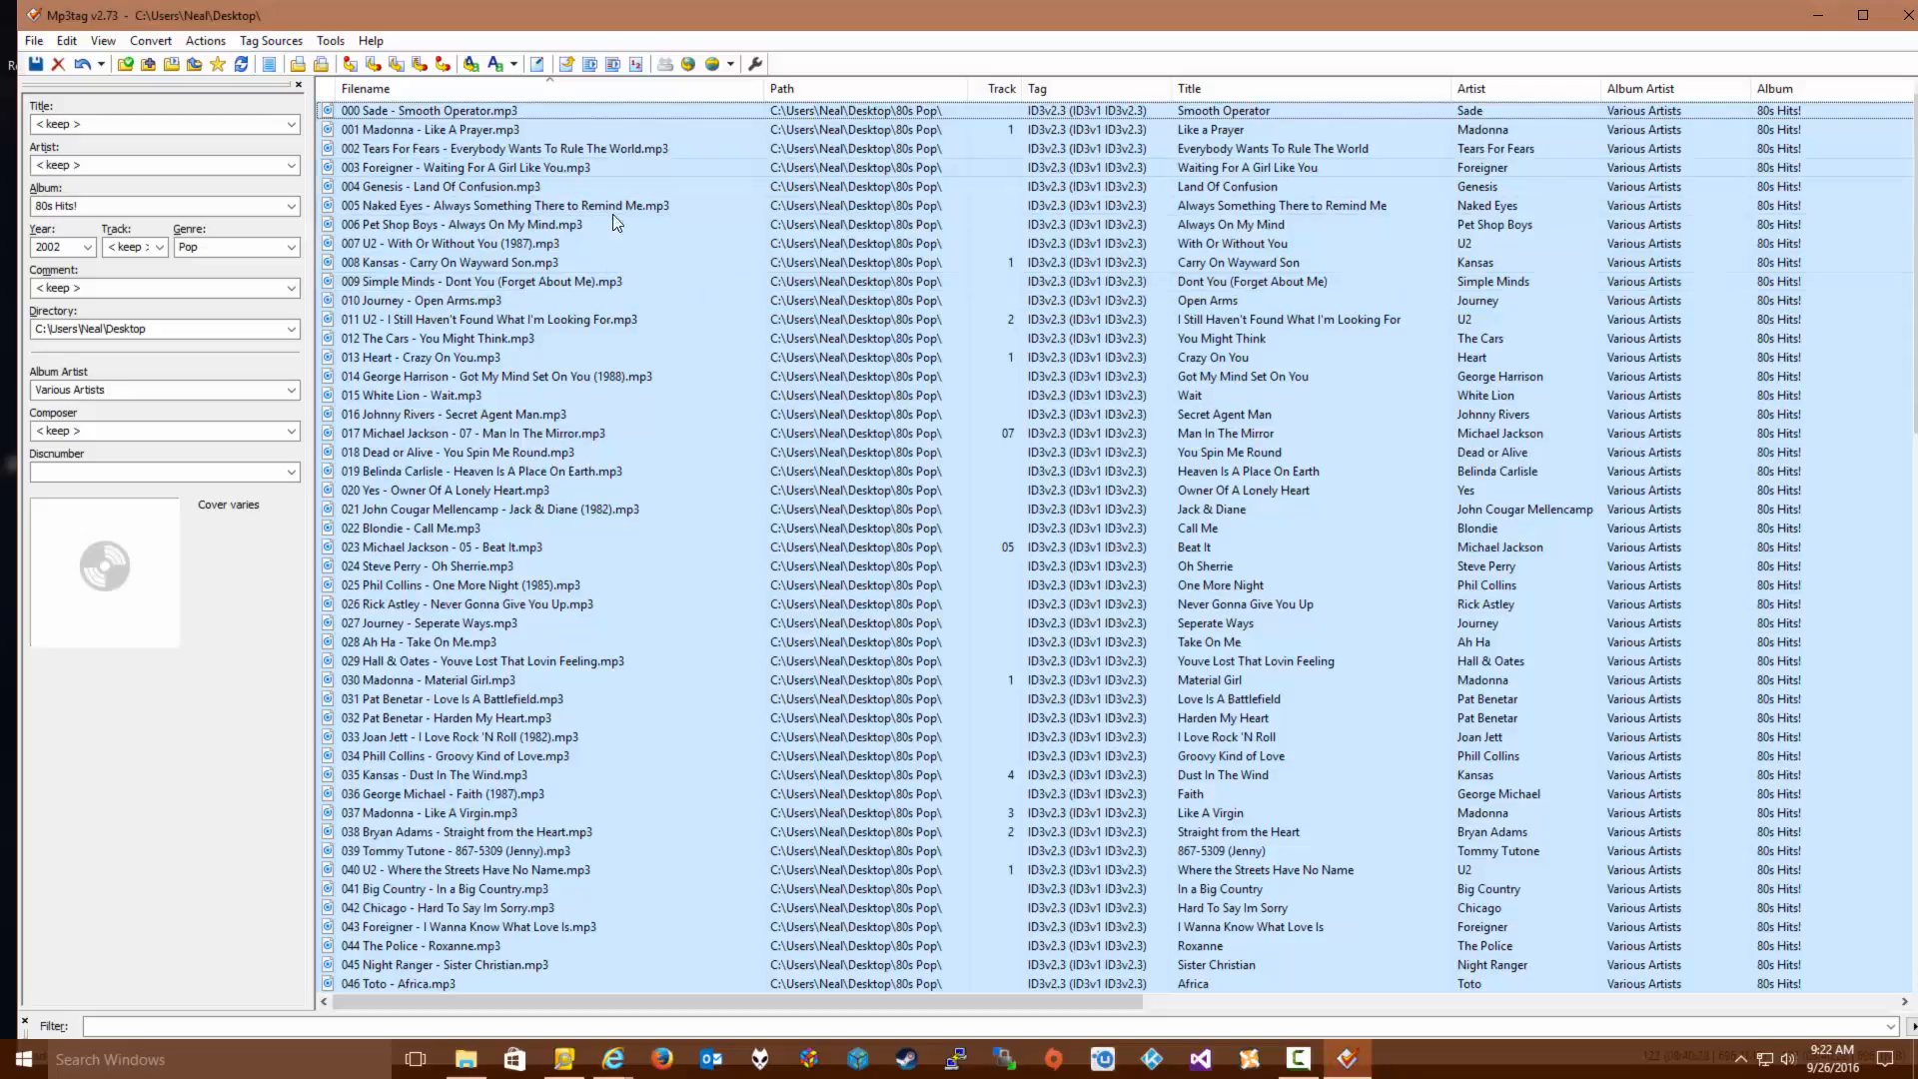
{"action": "right_click", "coordinate": [412, 118]}
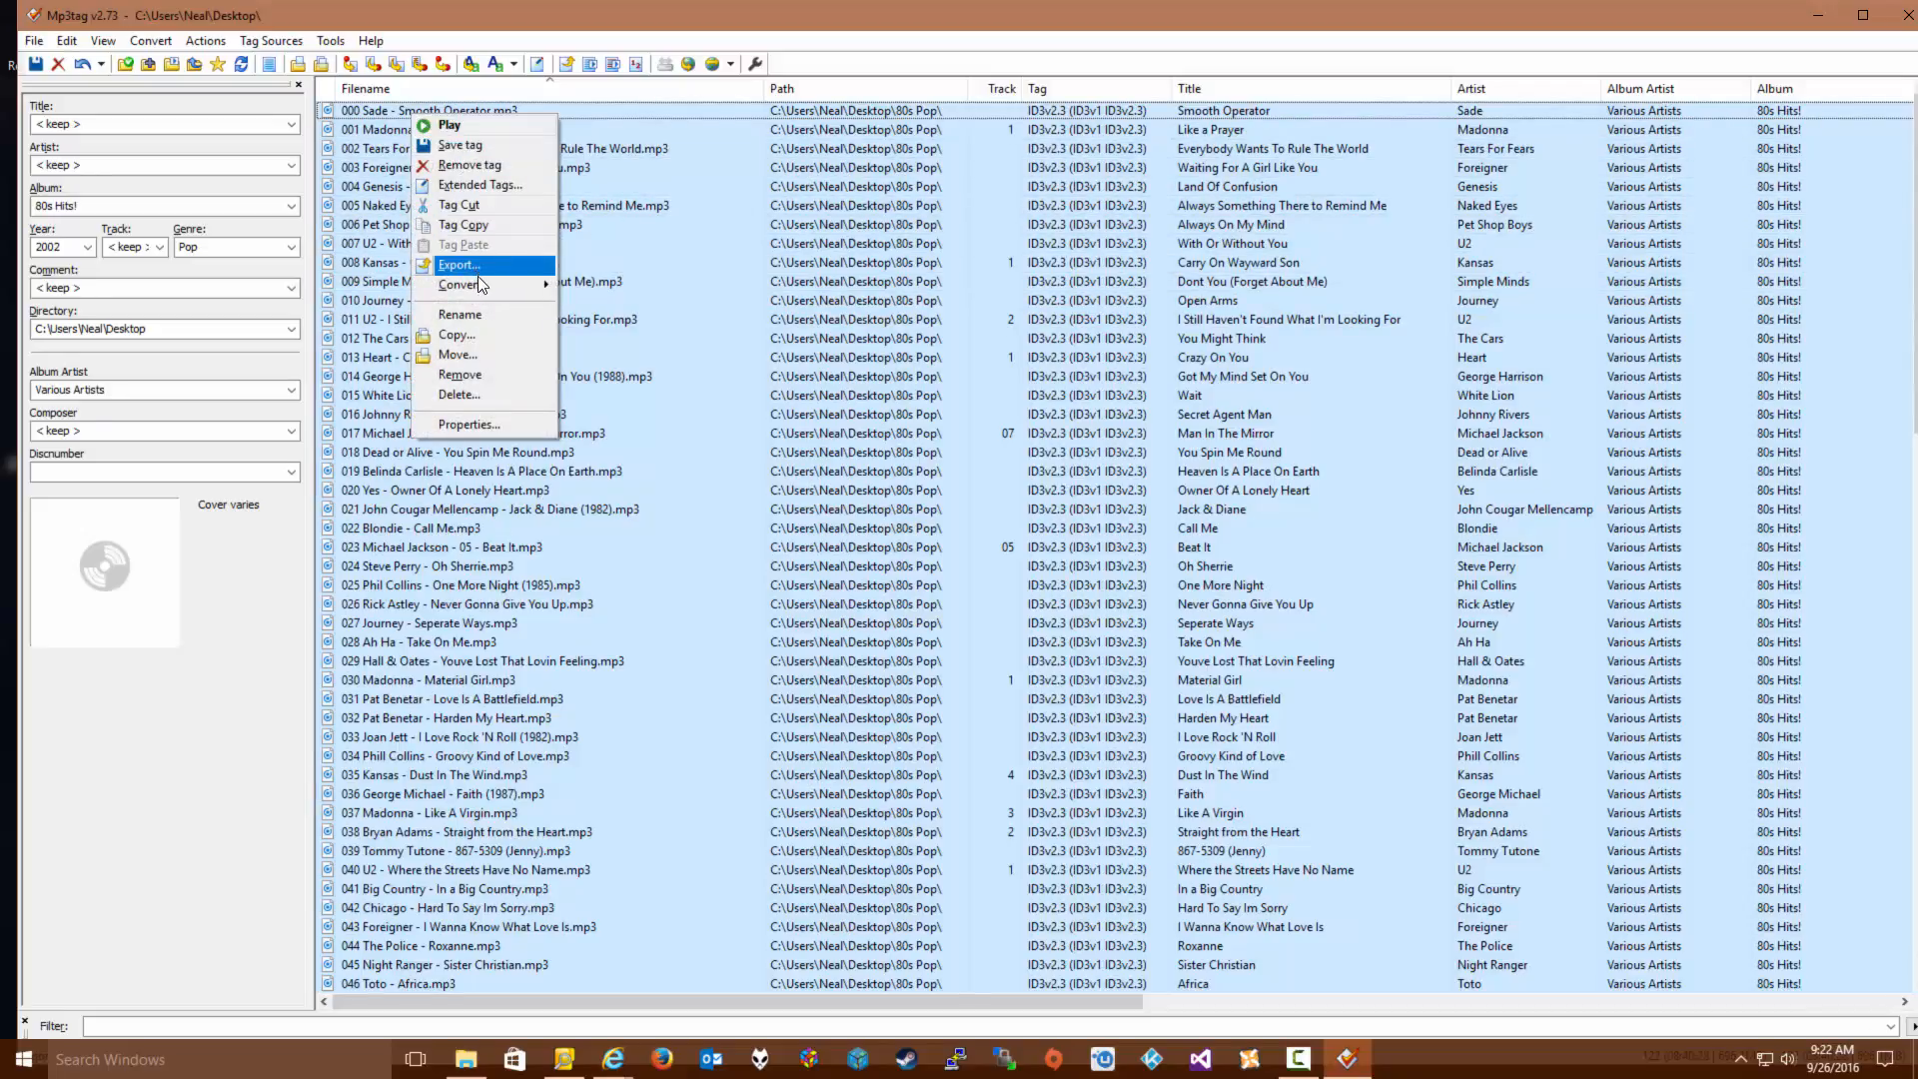
{"action": "mouse_move", "coordinate": [480, 285]}
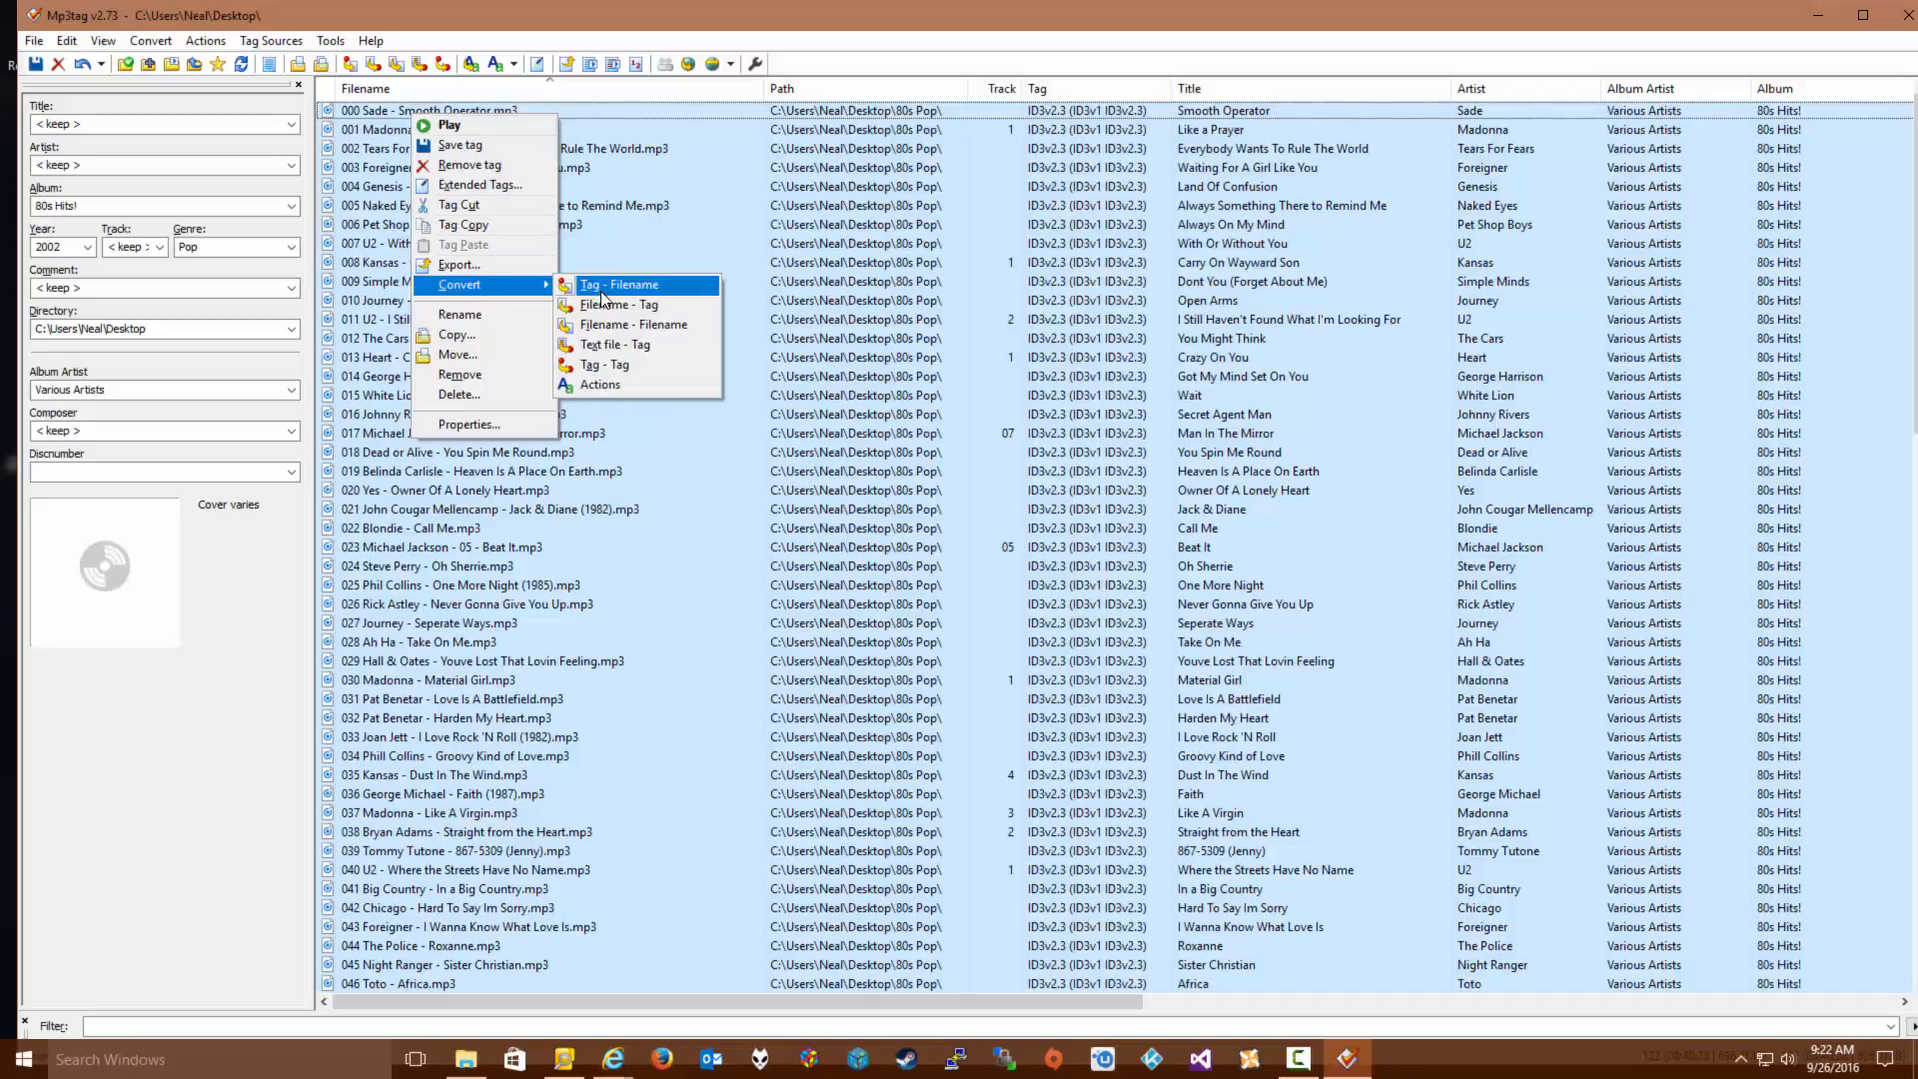
{"action": "left_click", "coordinate": [607, 305]}
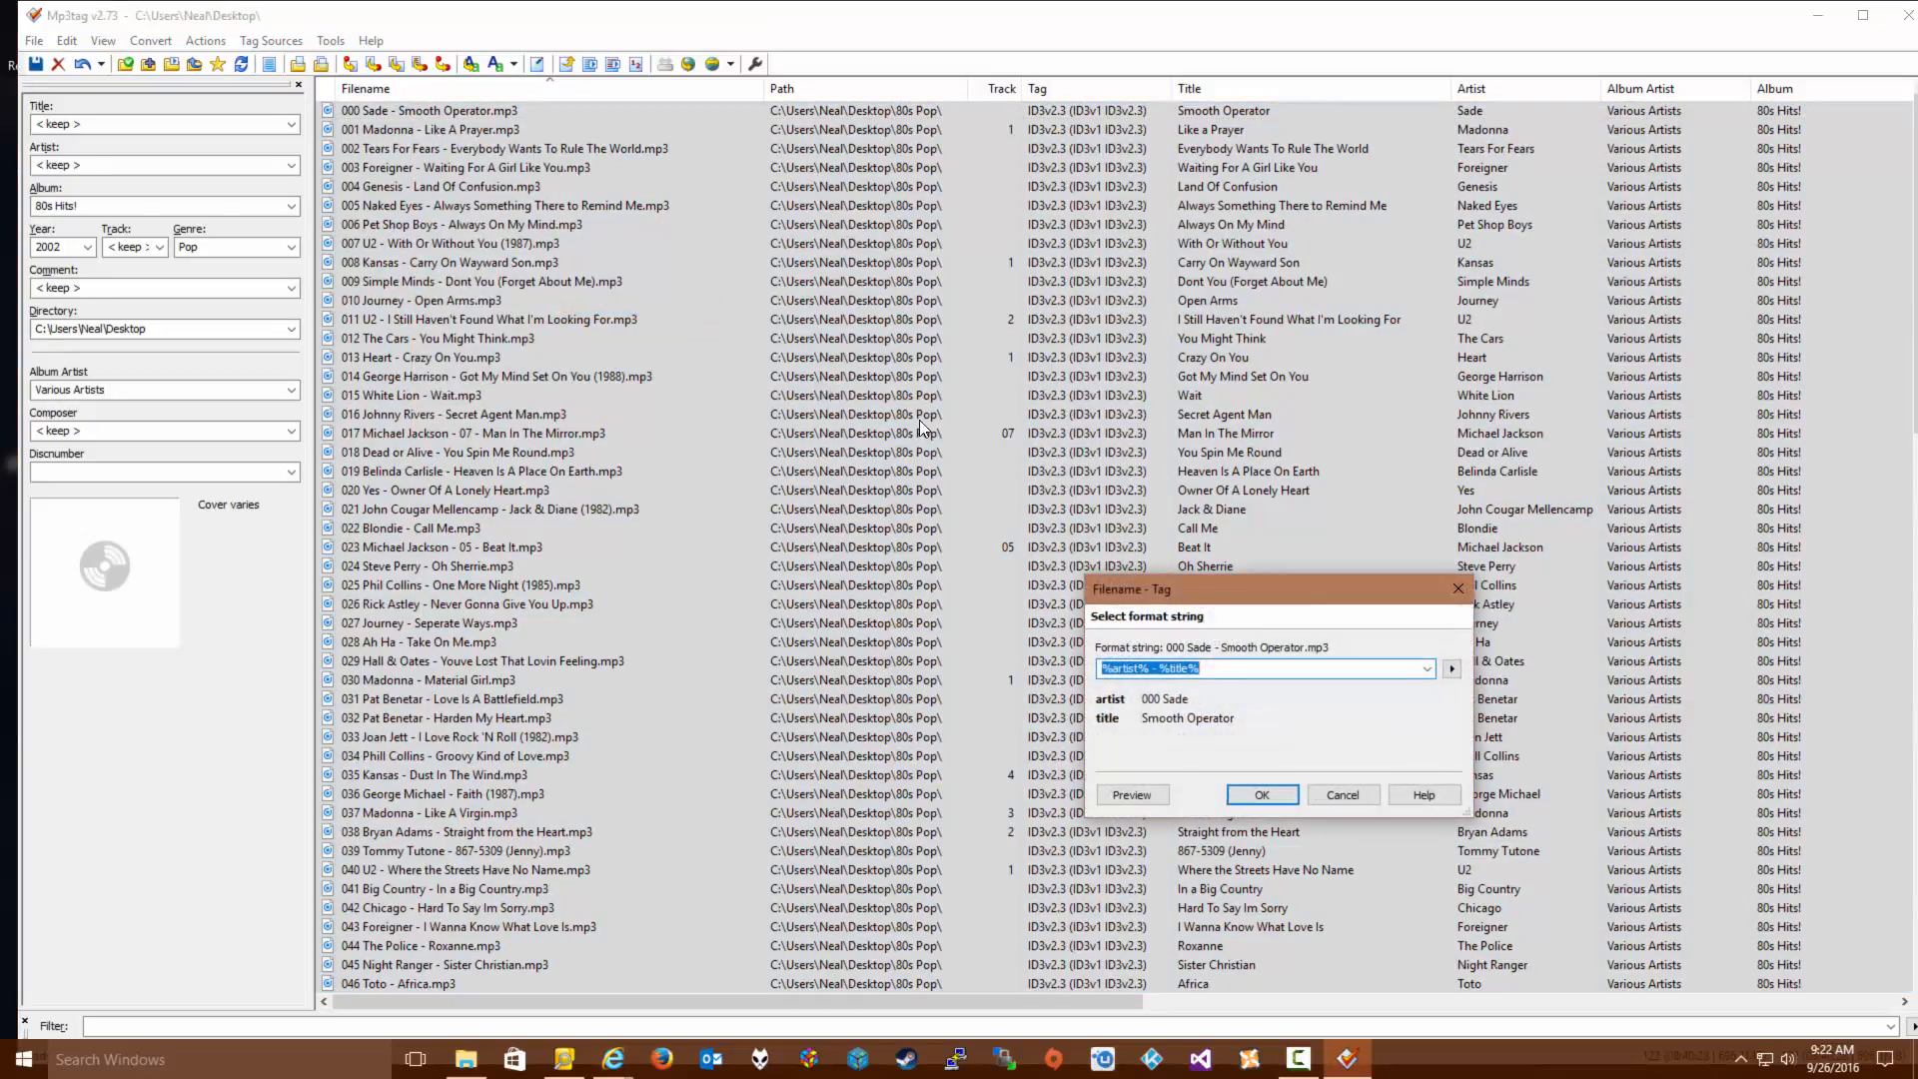
{"action": "left_click_drag", "start_coordinate": [1213, 579], "coordinate": [711, 234]}
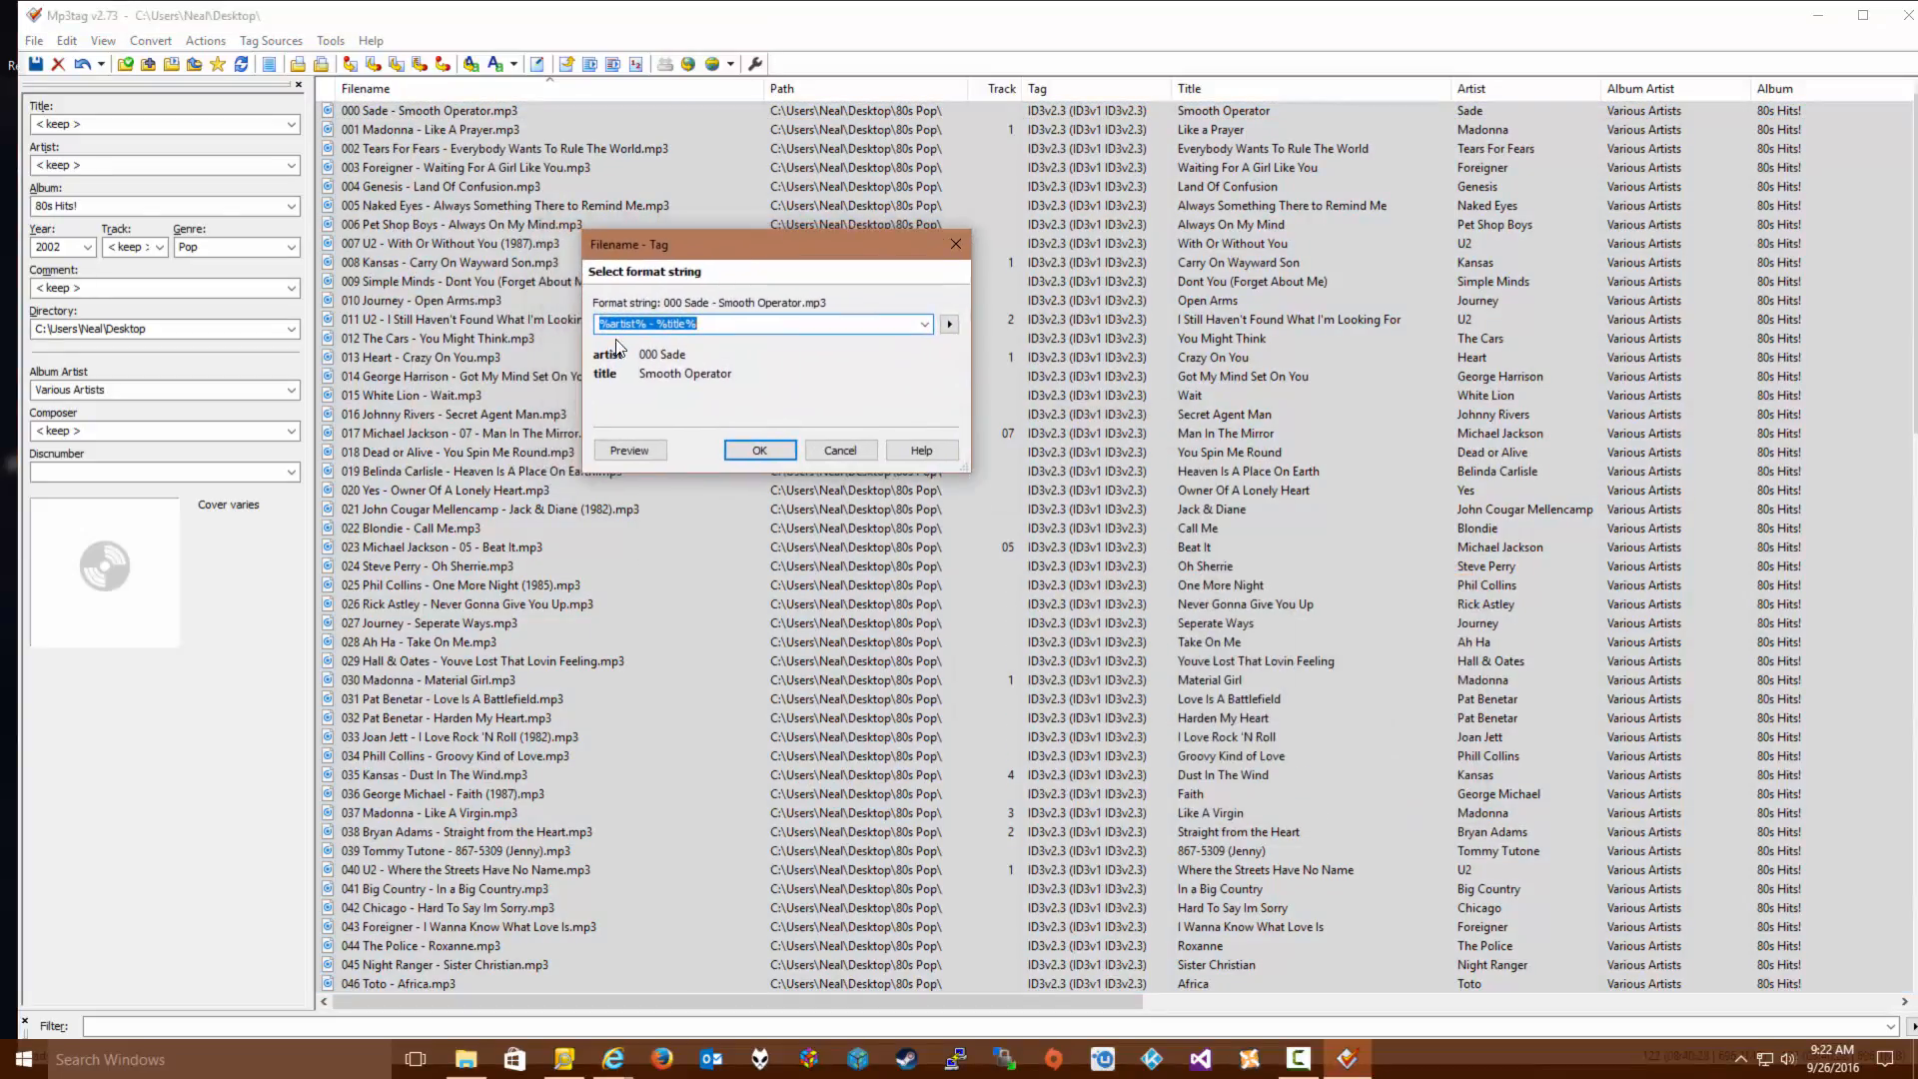
{"action": "left_click", "coordinate": [601, 324]}
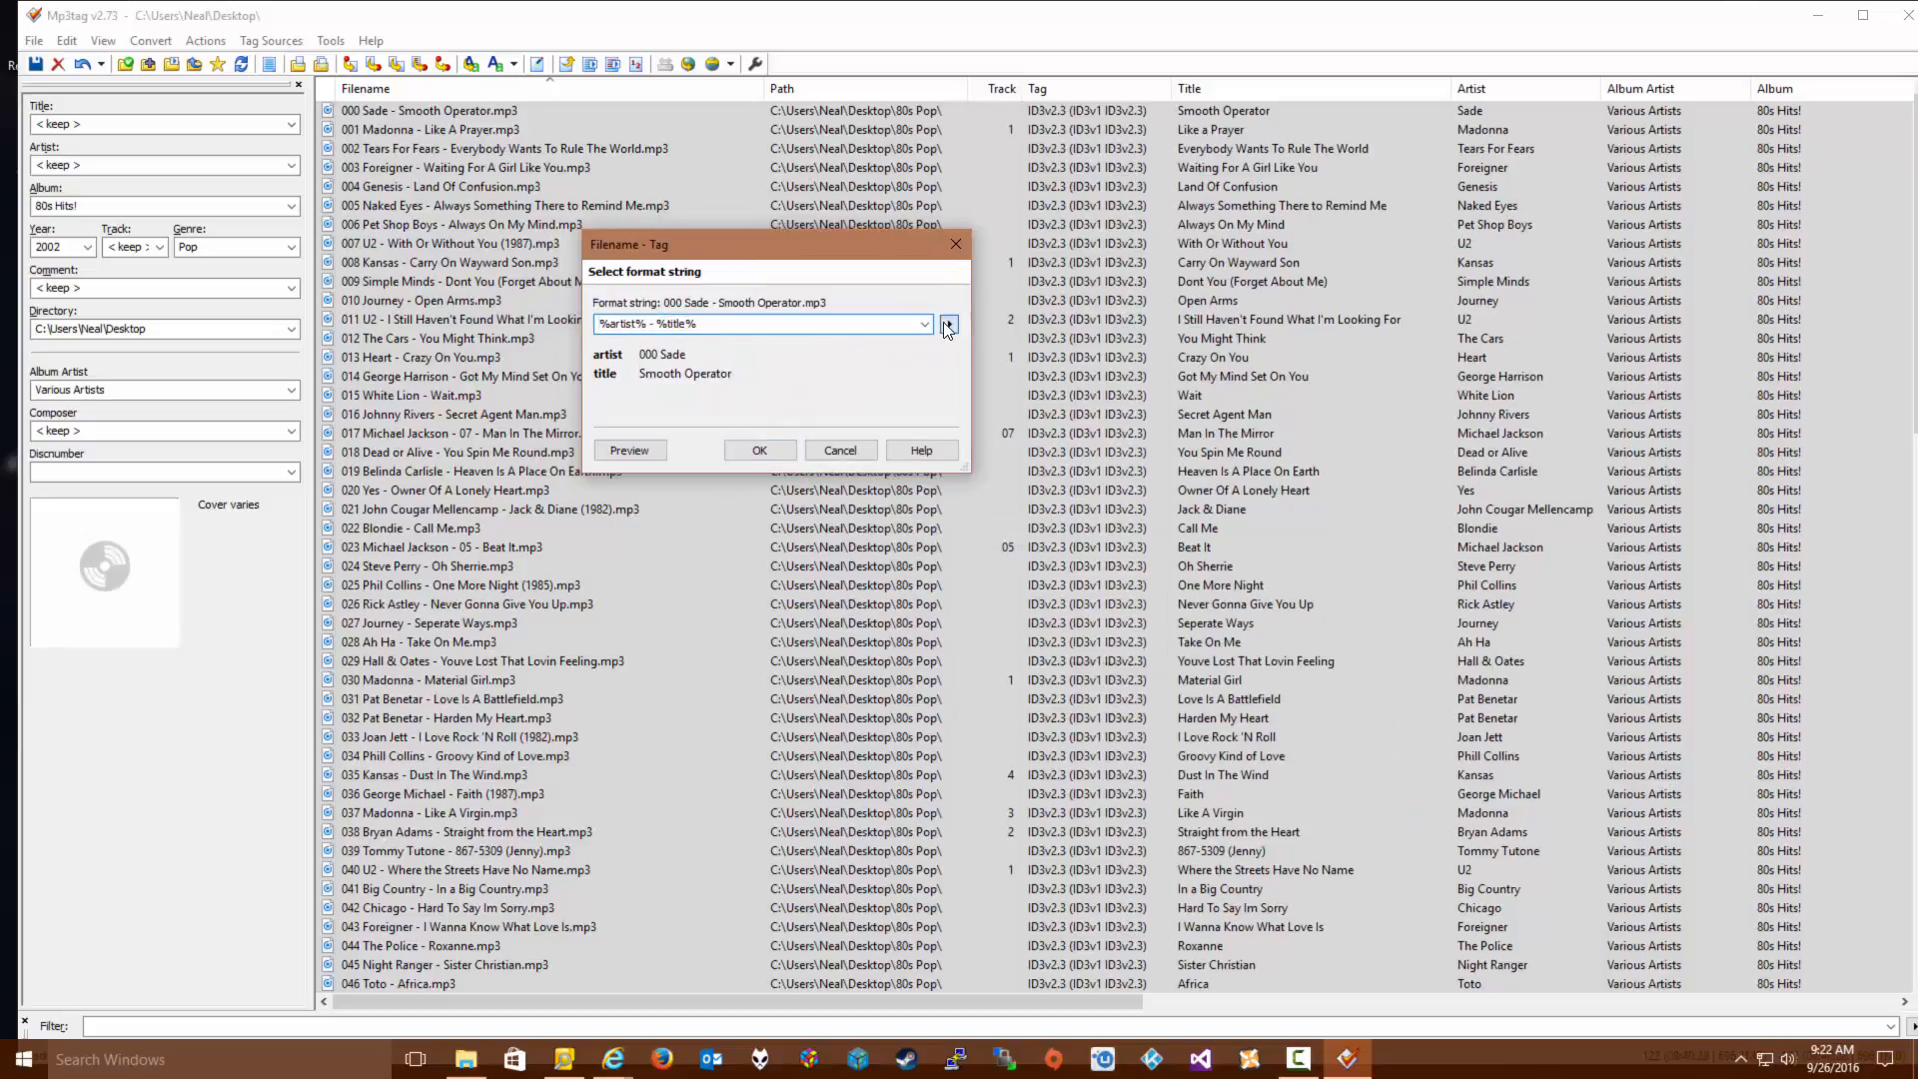
{"action": "left_click", "coordinate": [948, 323]}
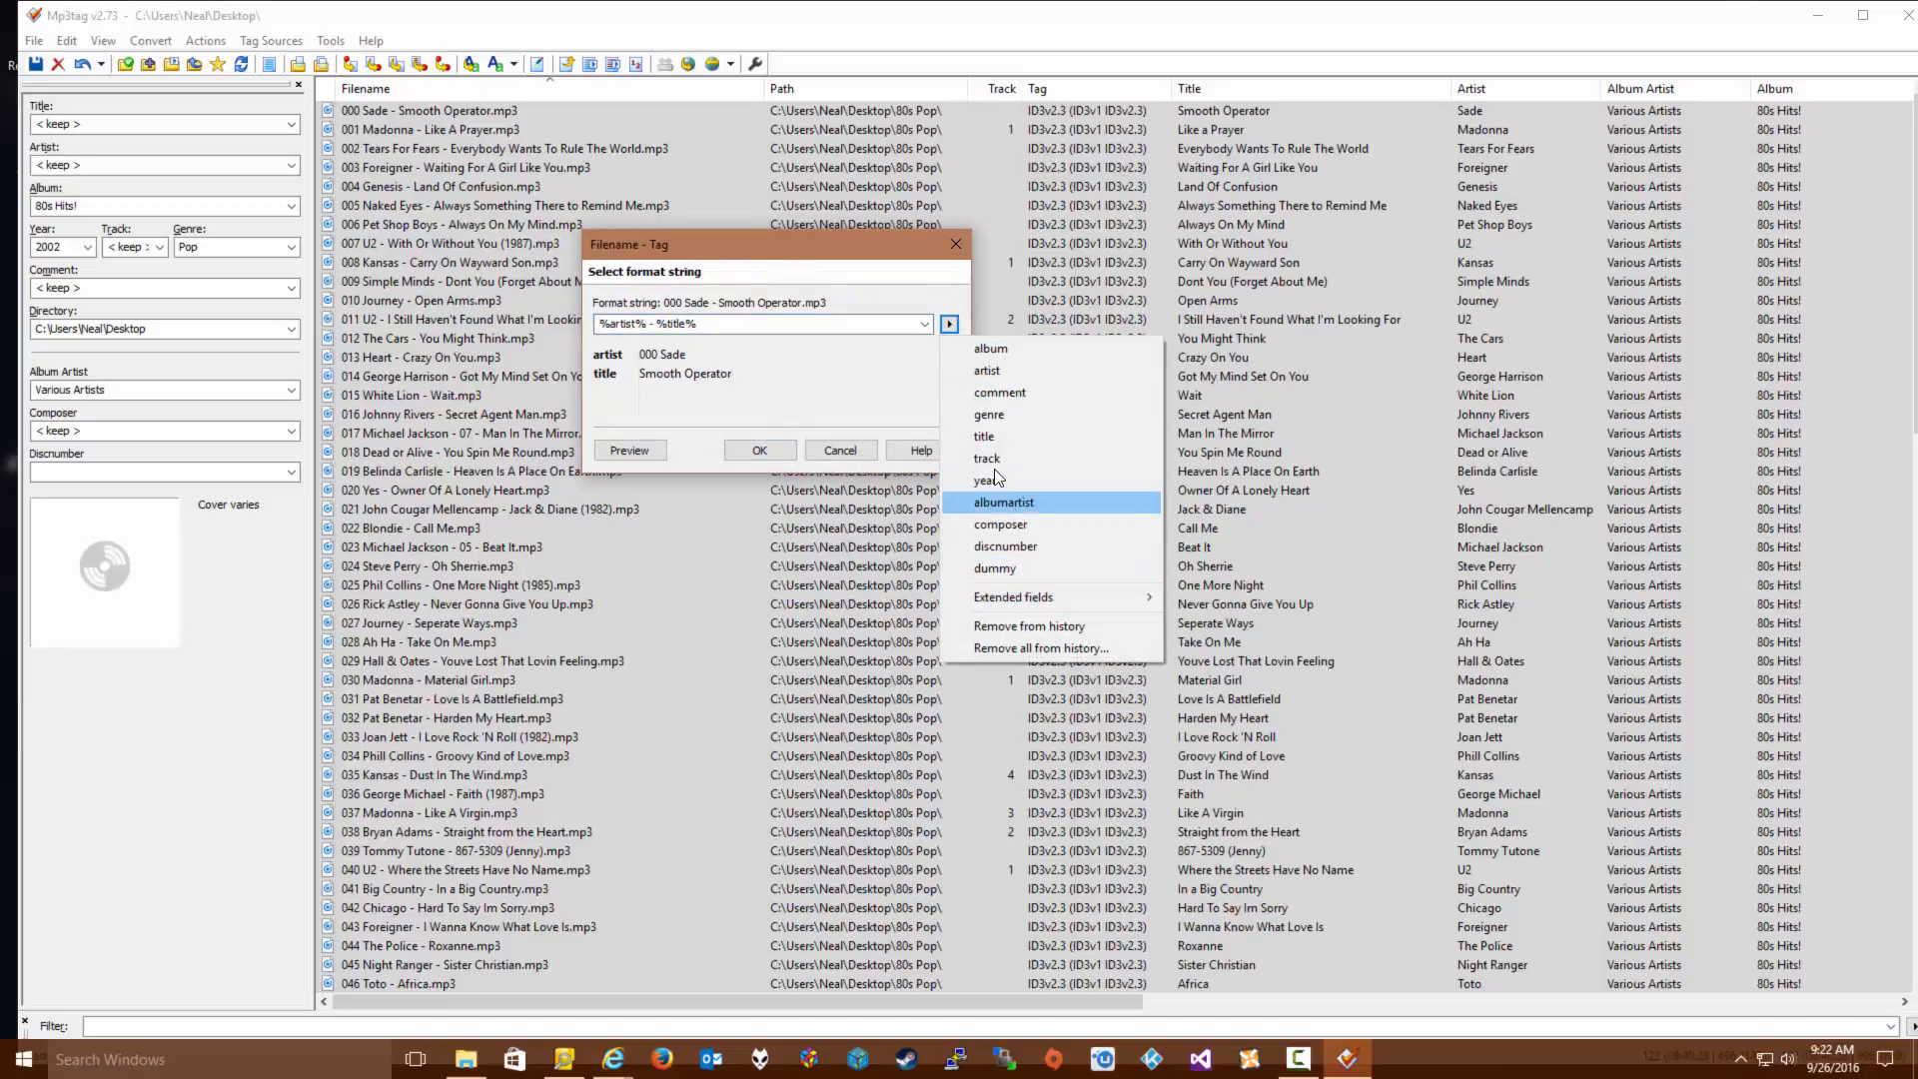
{"action": "left_click", "coordinate": [599, 325]}
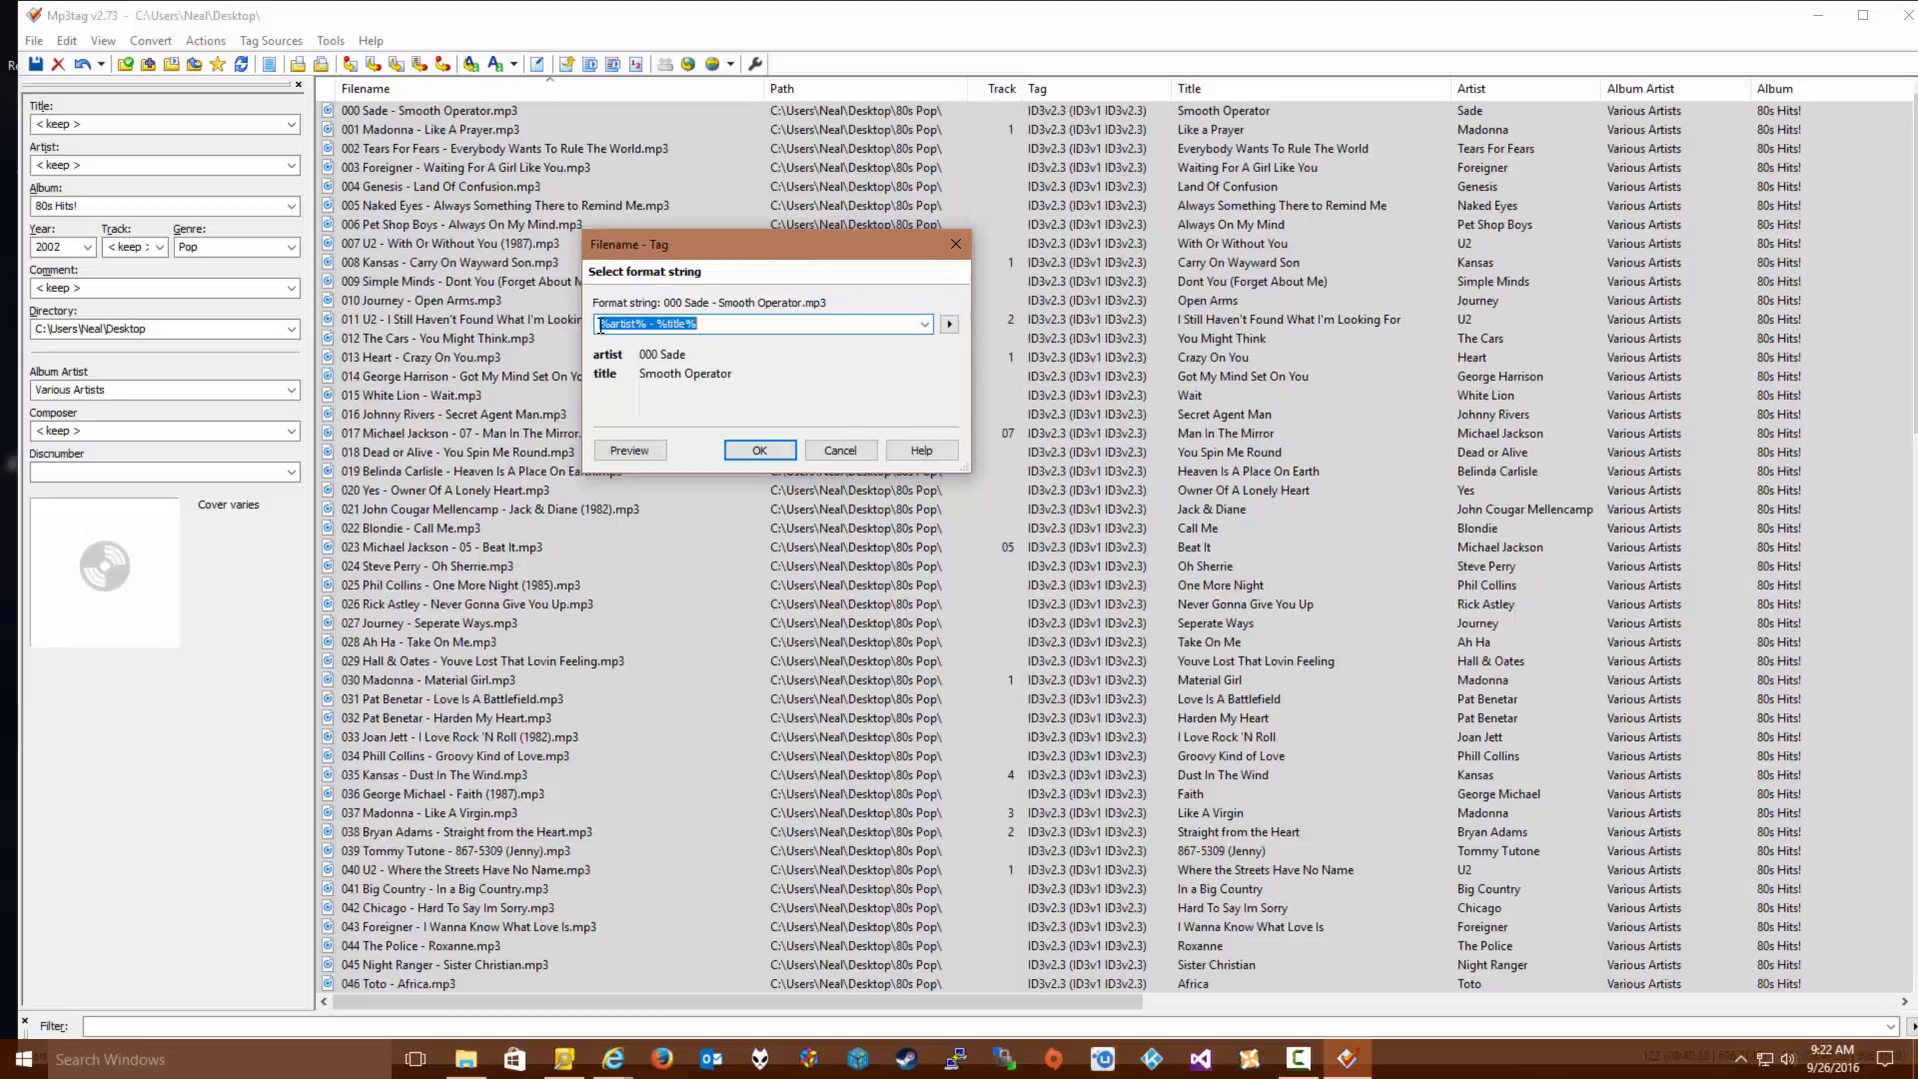
{"action": "left_click", "coordinate": [599, 325]}
{"action": "left_click", "coordinate": [948, 324]}
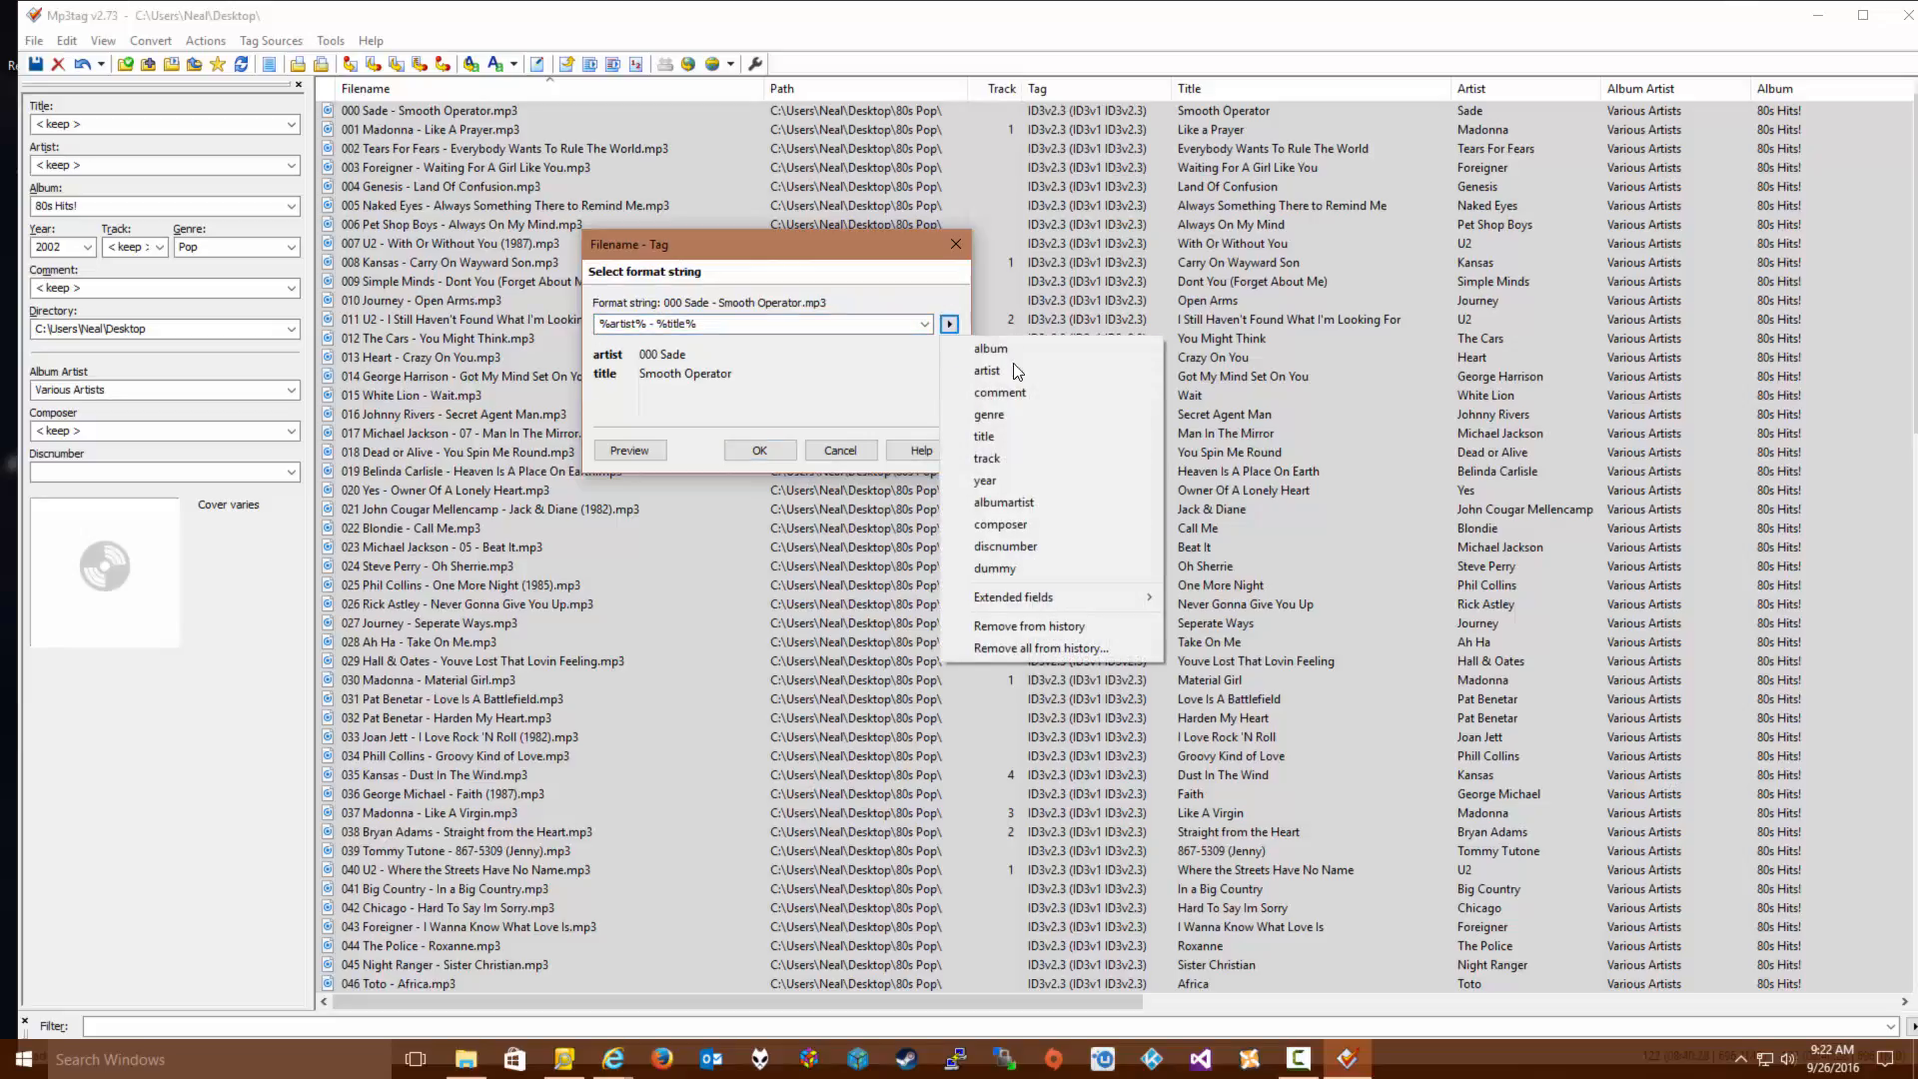
{"action": "left_click", "coordinate": [1022, 455]}
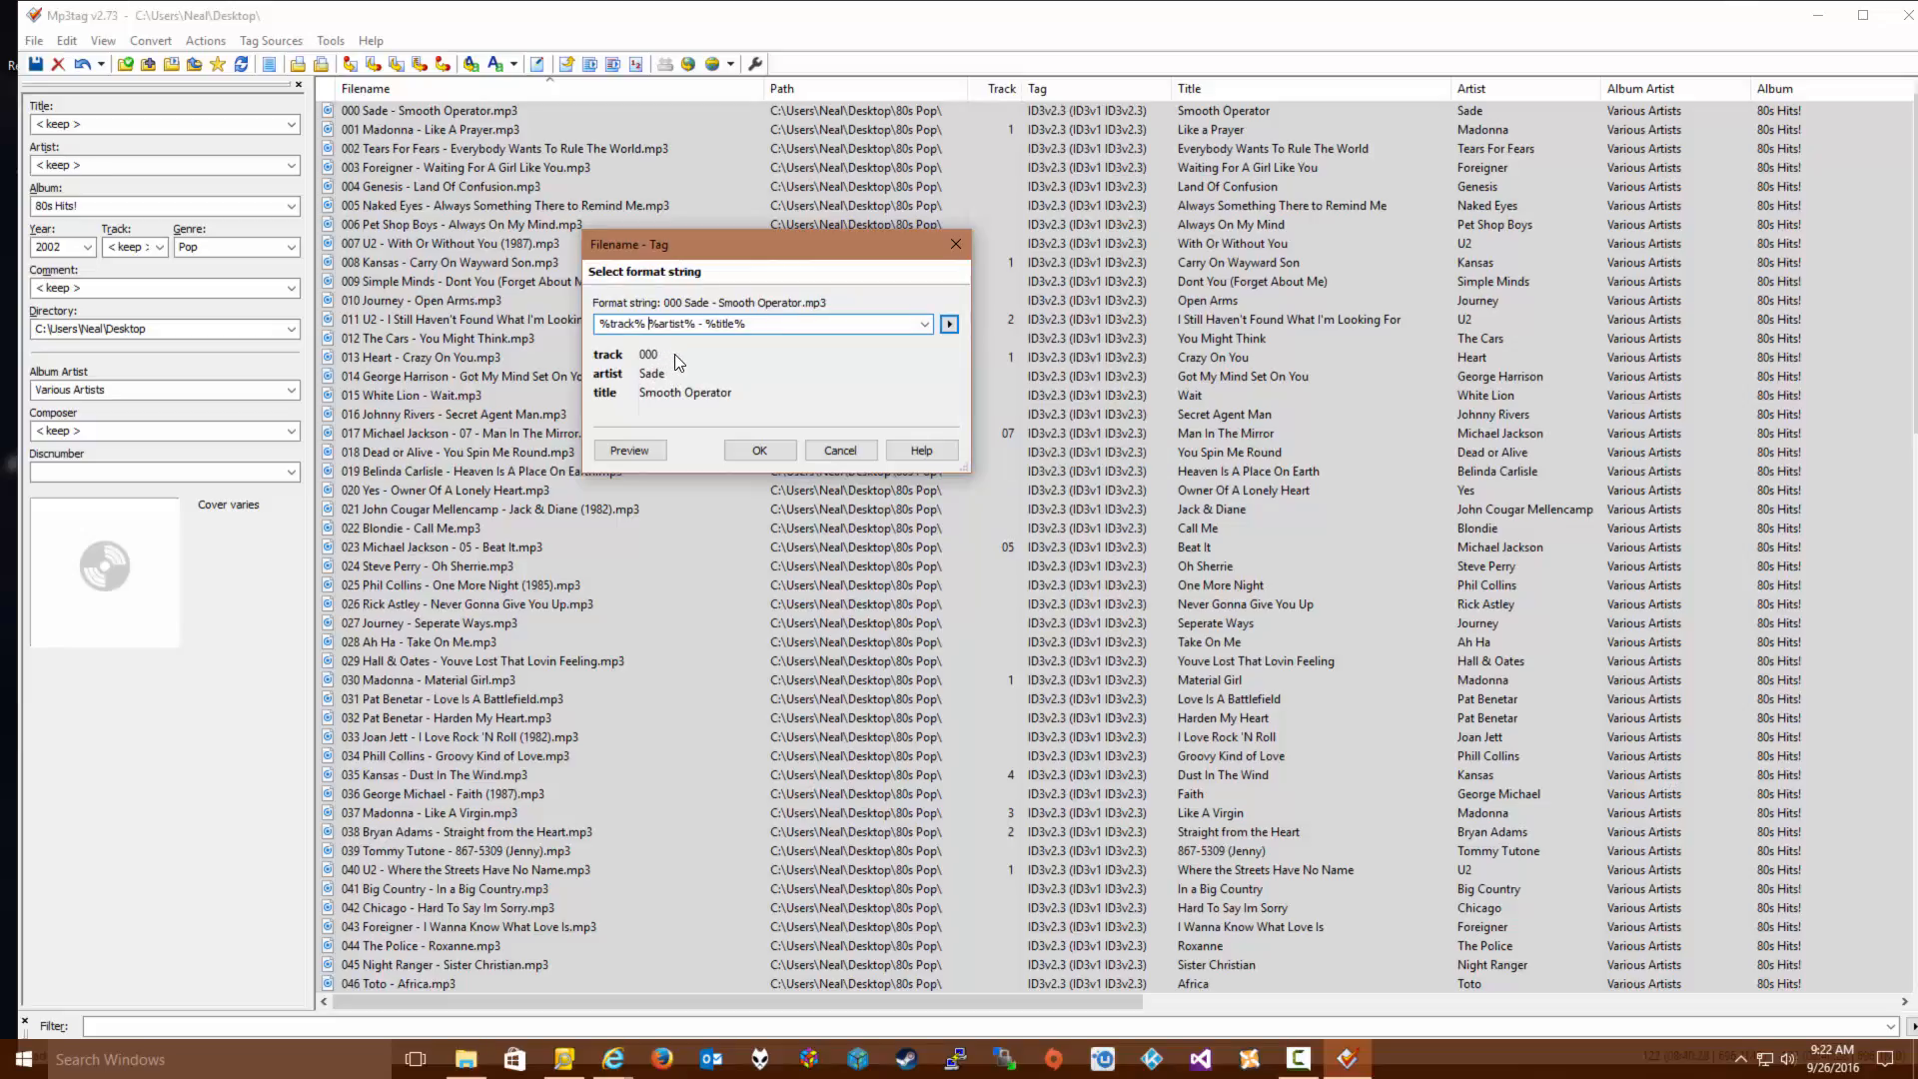
{"action": "key", "text": "Return"}
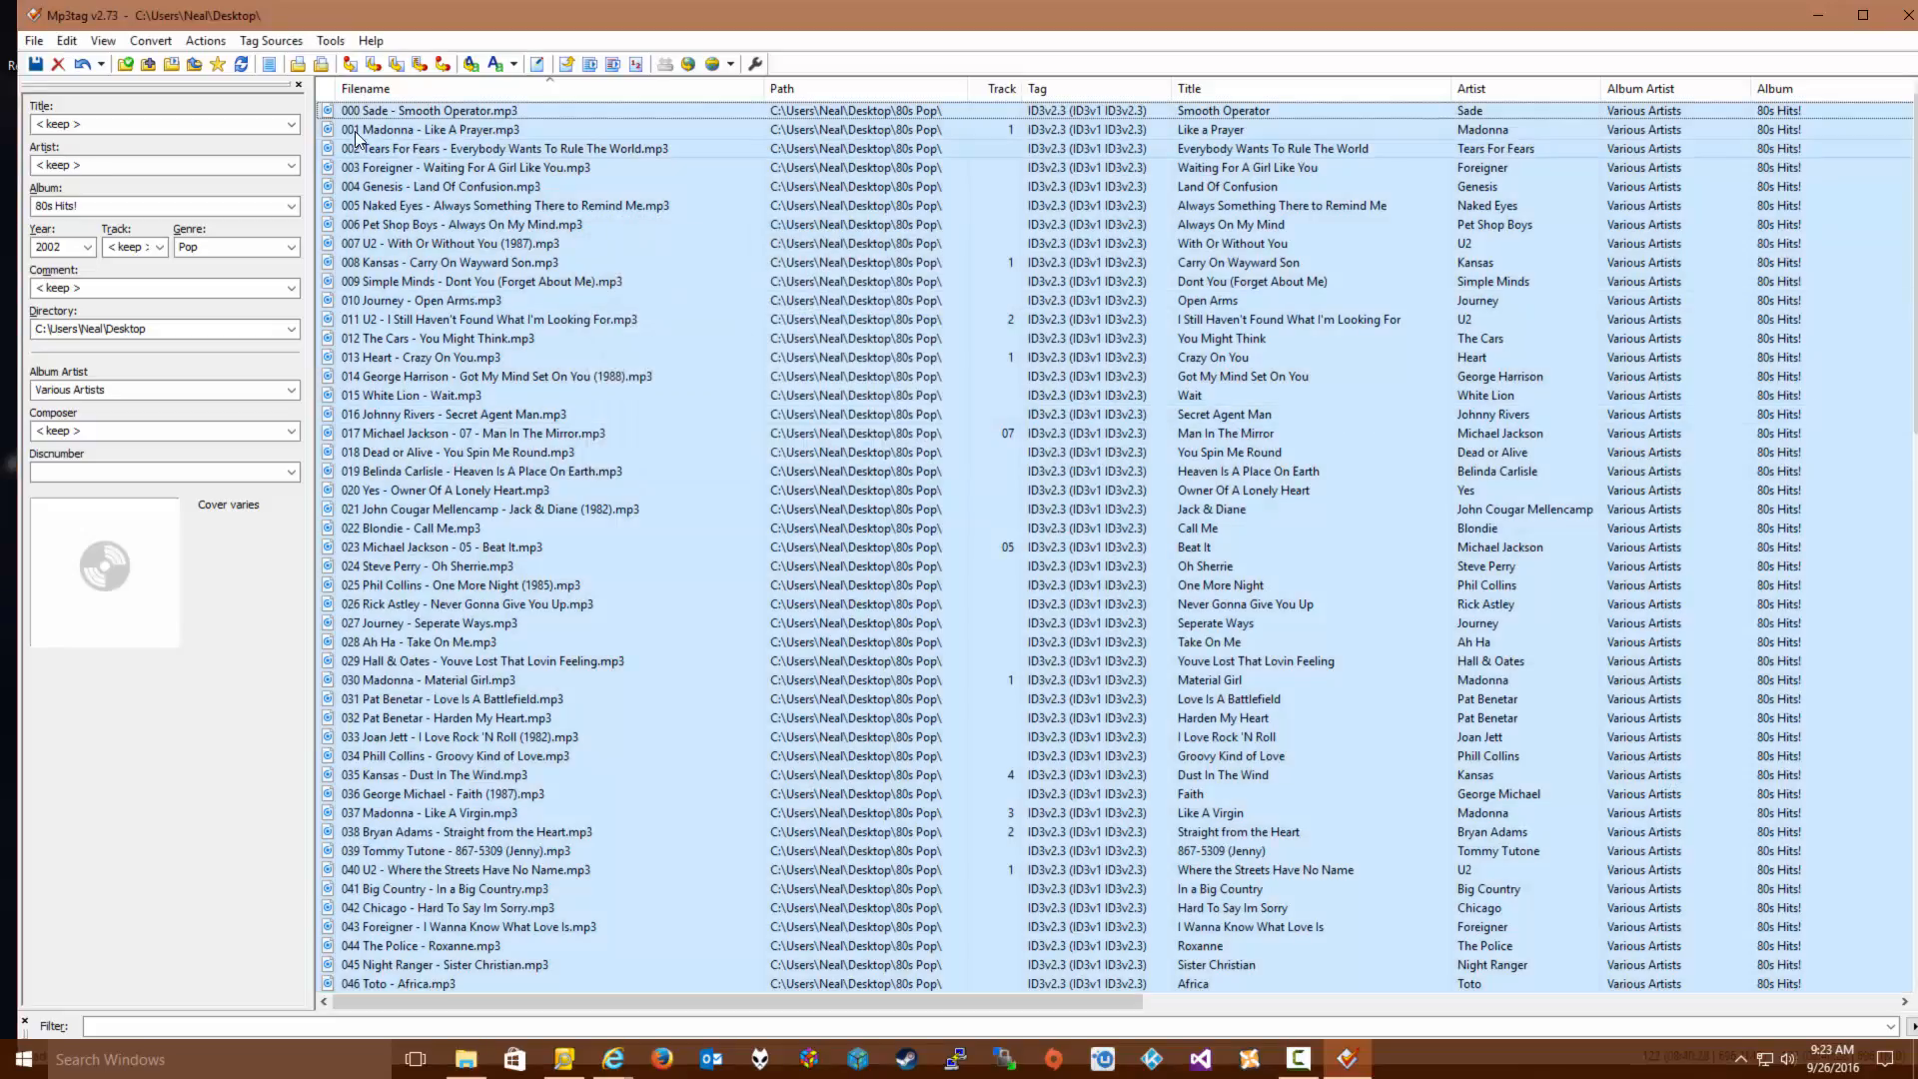
Run the Autonumbering Wizard on all selected files, beginning at track number 1 with leading zeros
{"action": "left_click", "coordinate": [329, 41]}
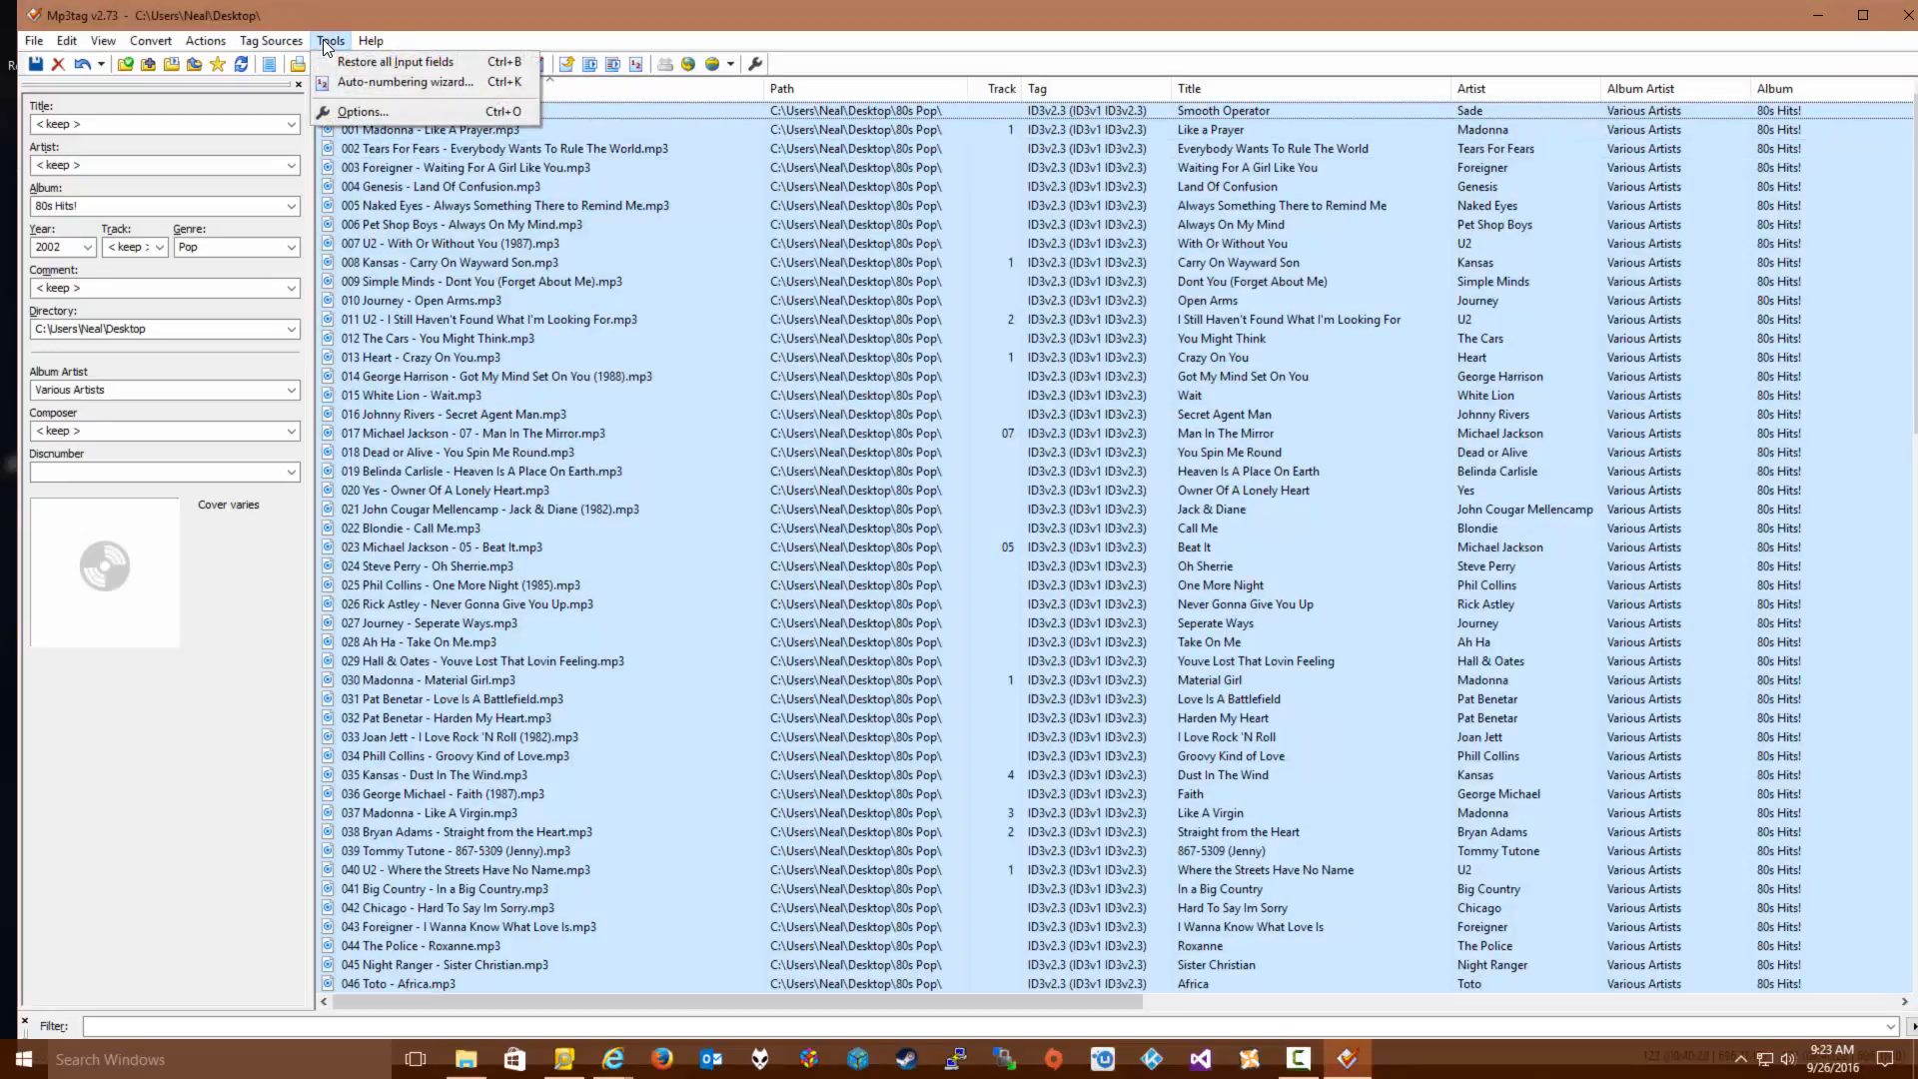
{"action": "left_click", "coordinate": [973, 27]}
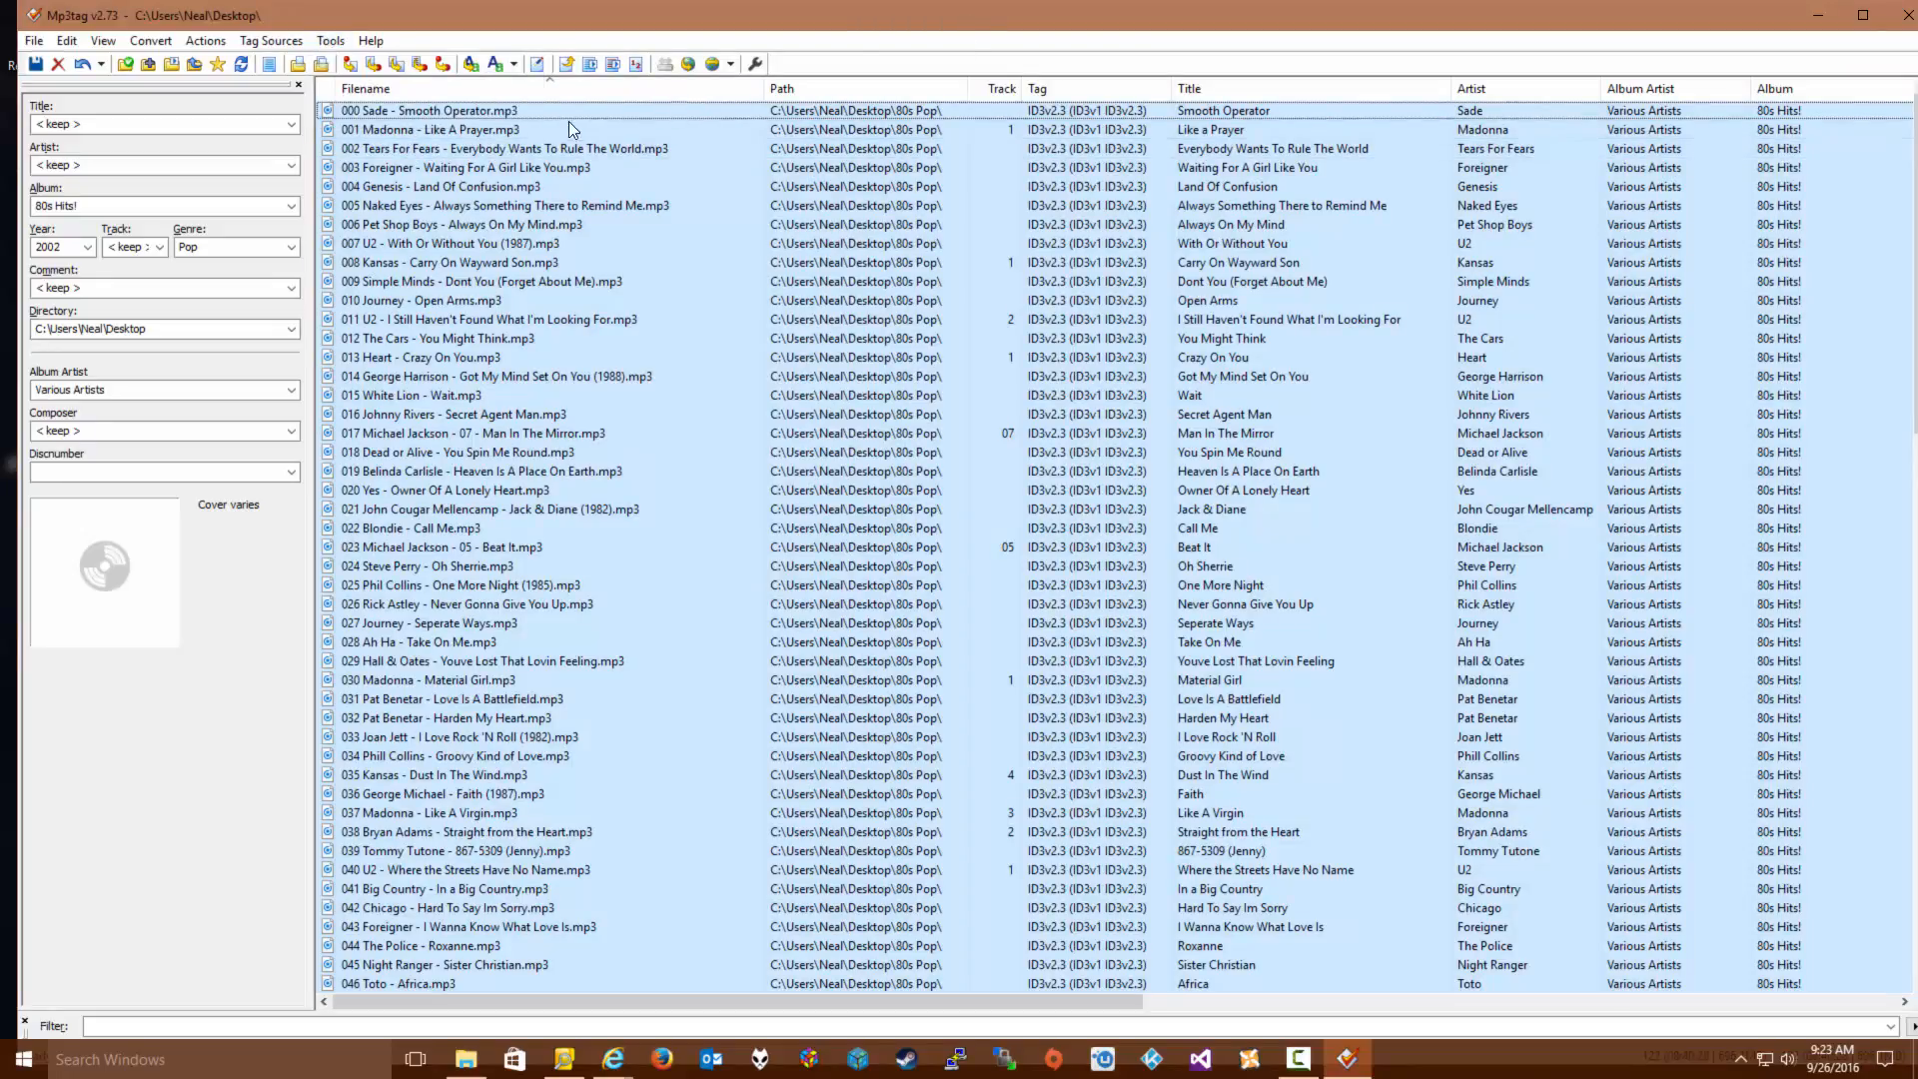
{"action": "left_click", "coordinate": [560, 93]}
{"action": "left_click", "coordinate": [615, 98]}
{"action": "left_click", "coordinate": [330, 41]}
{"action": "left_click", "coordinate": [362, 86]}
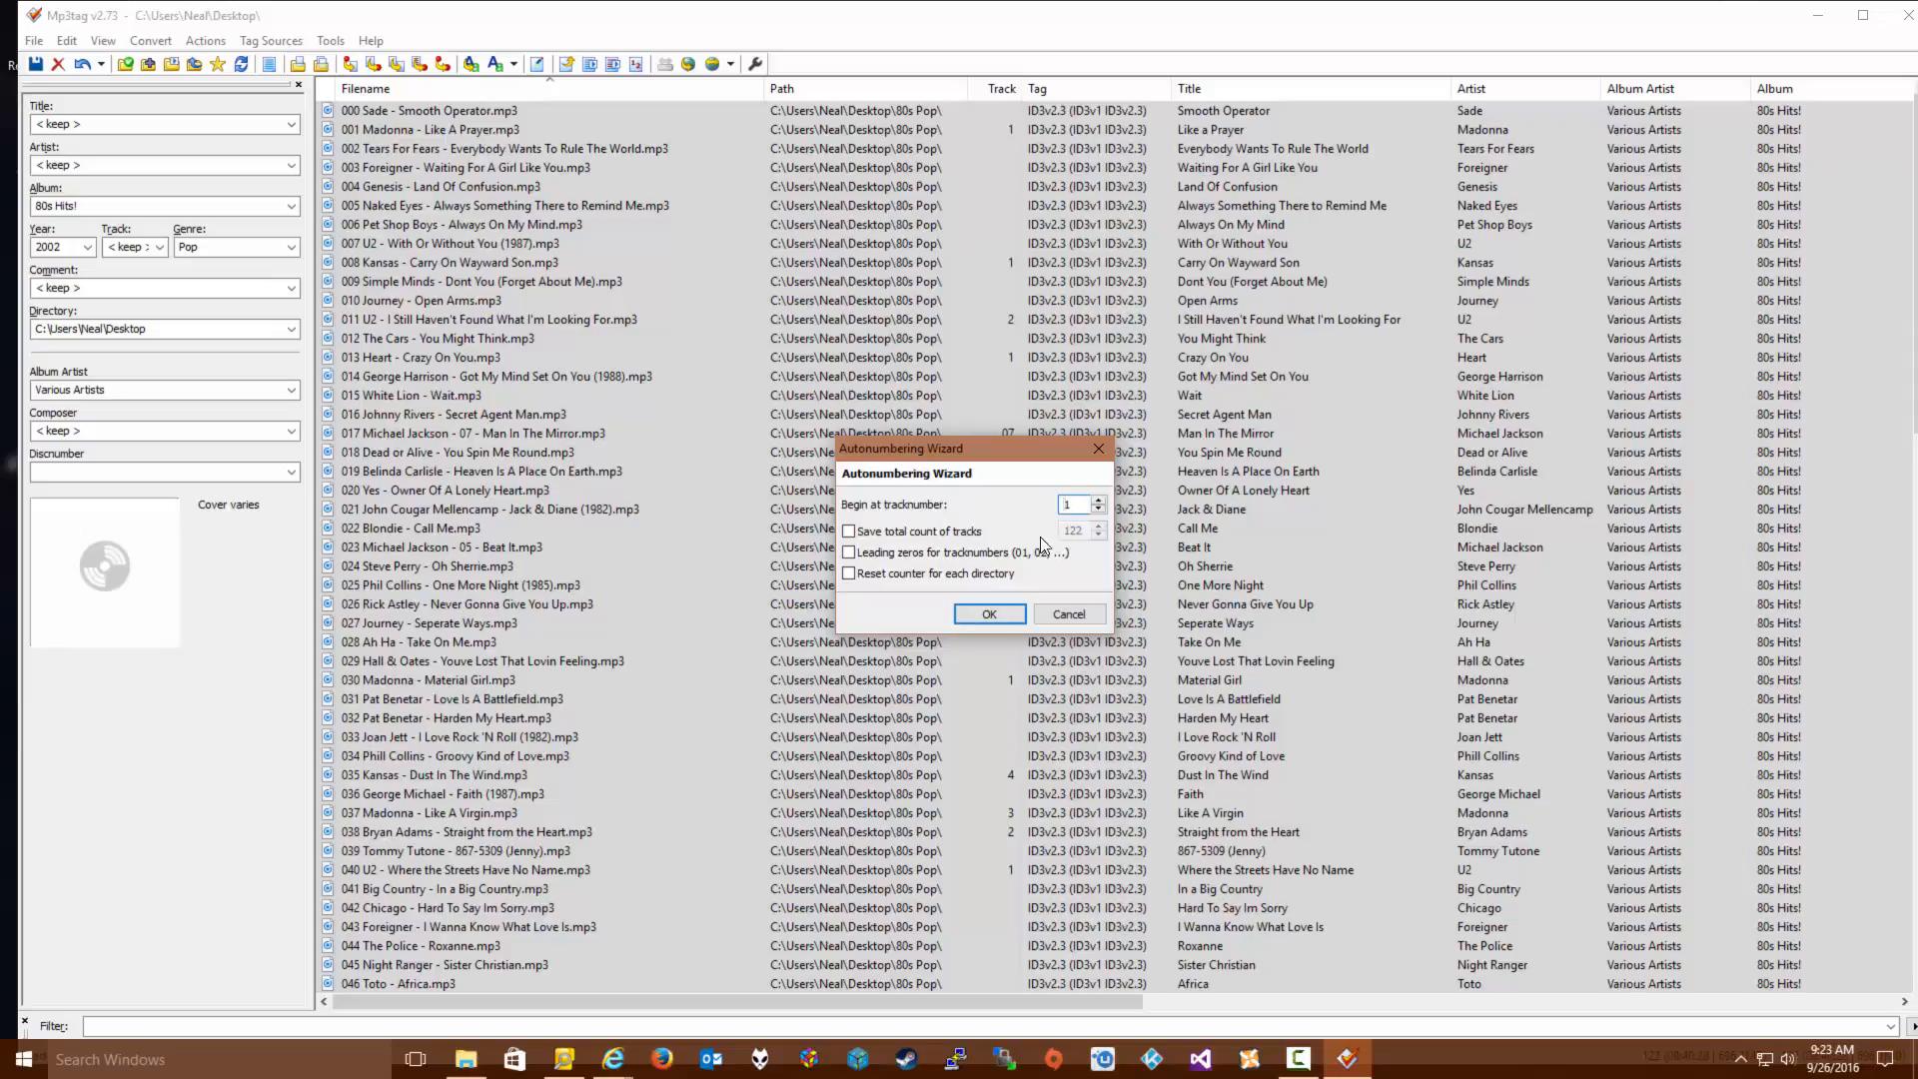
{"action": "left_click", "coordinate": [925, 559]}
{"action": "left_click", "coordinate": [989, 613]}
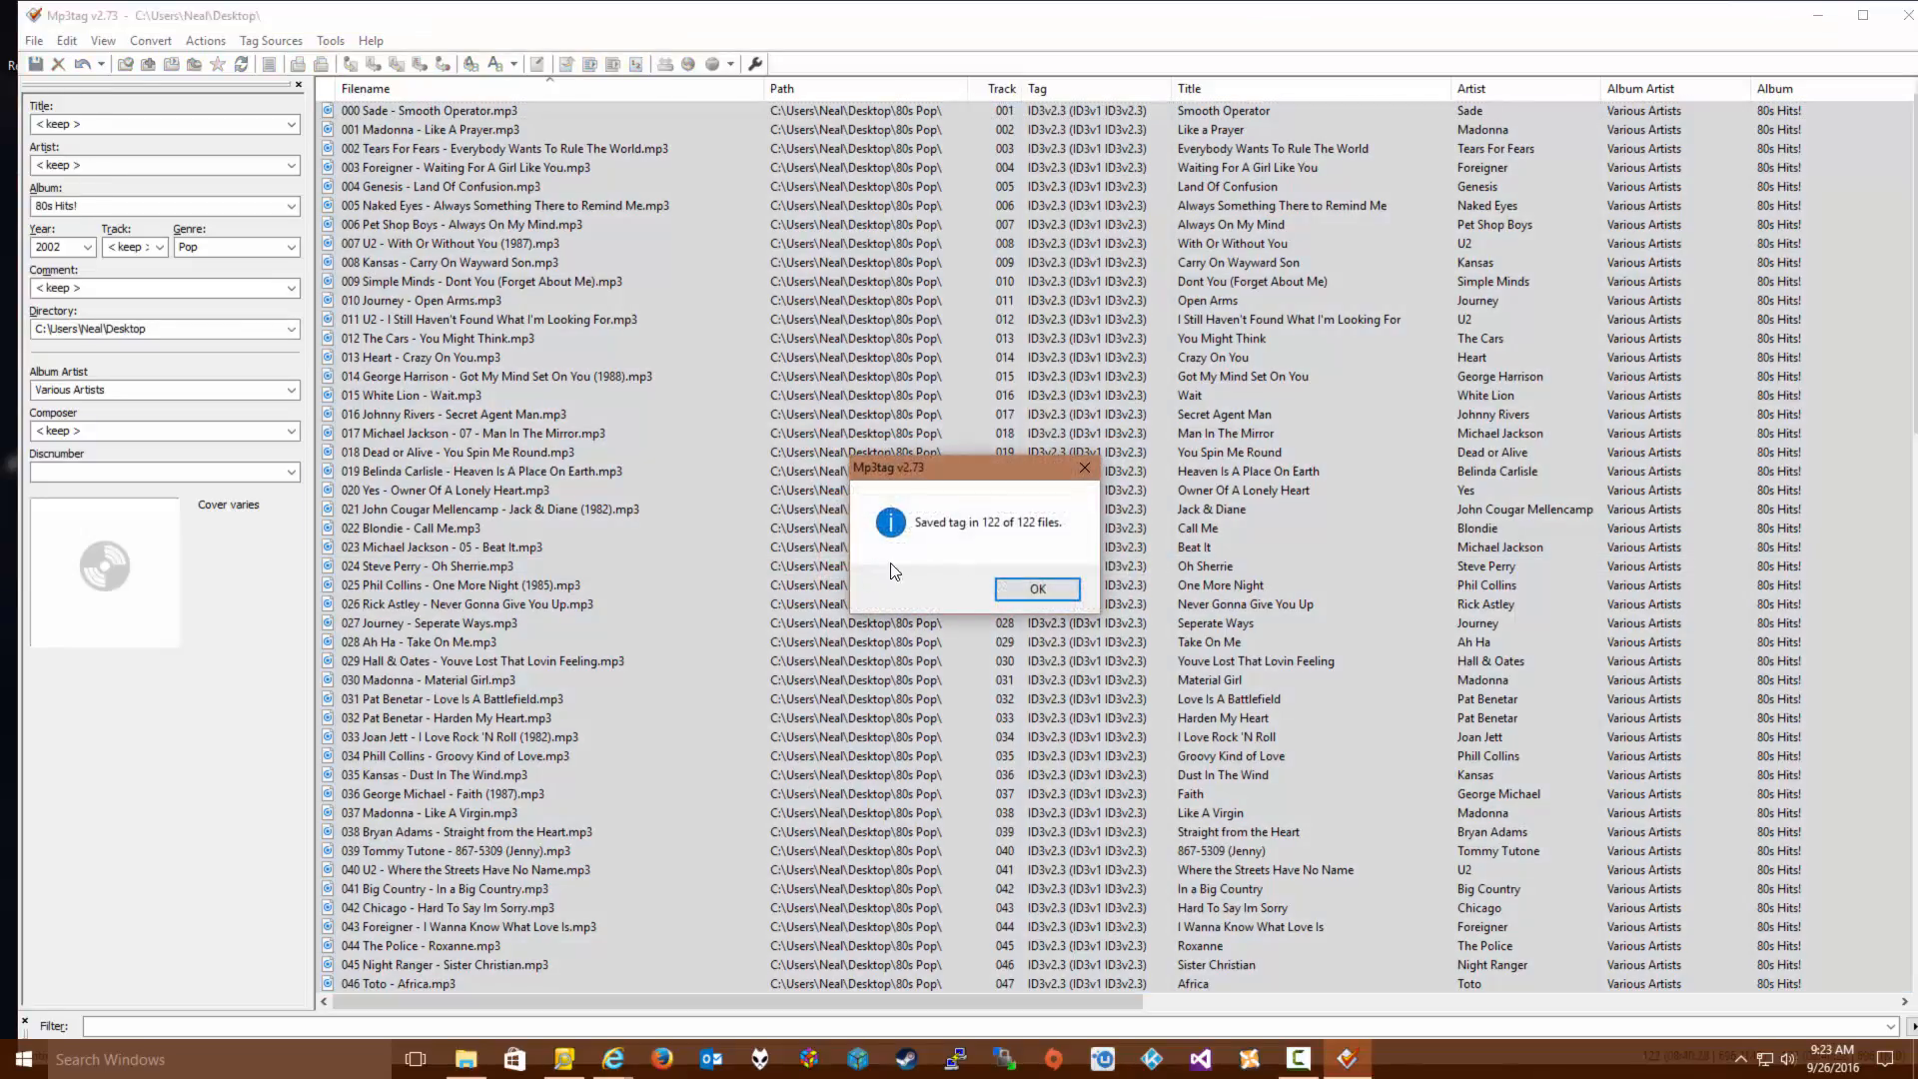
{"action": "left_click", "coordinate": [1039, 593]}
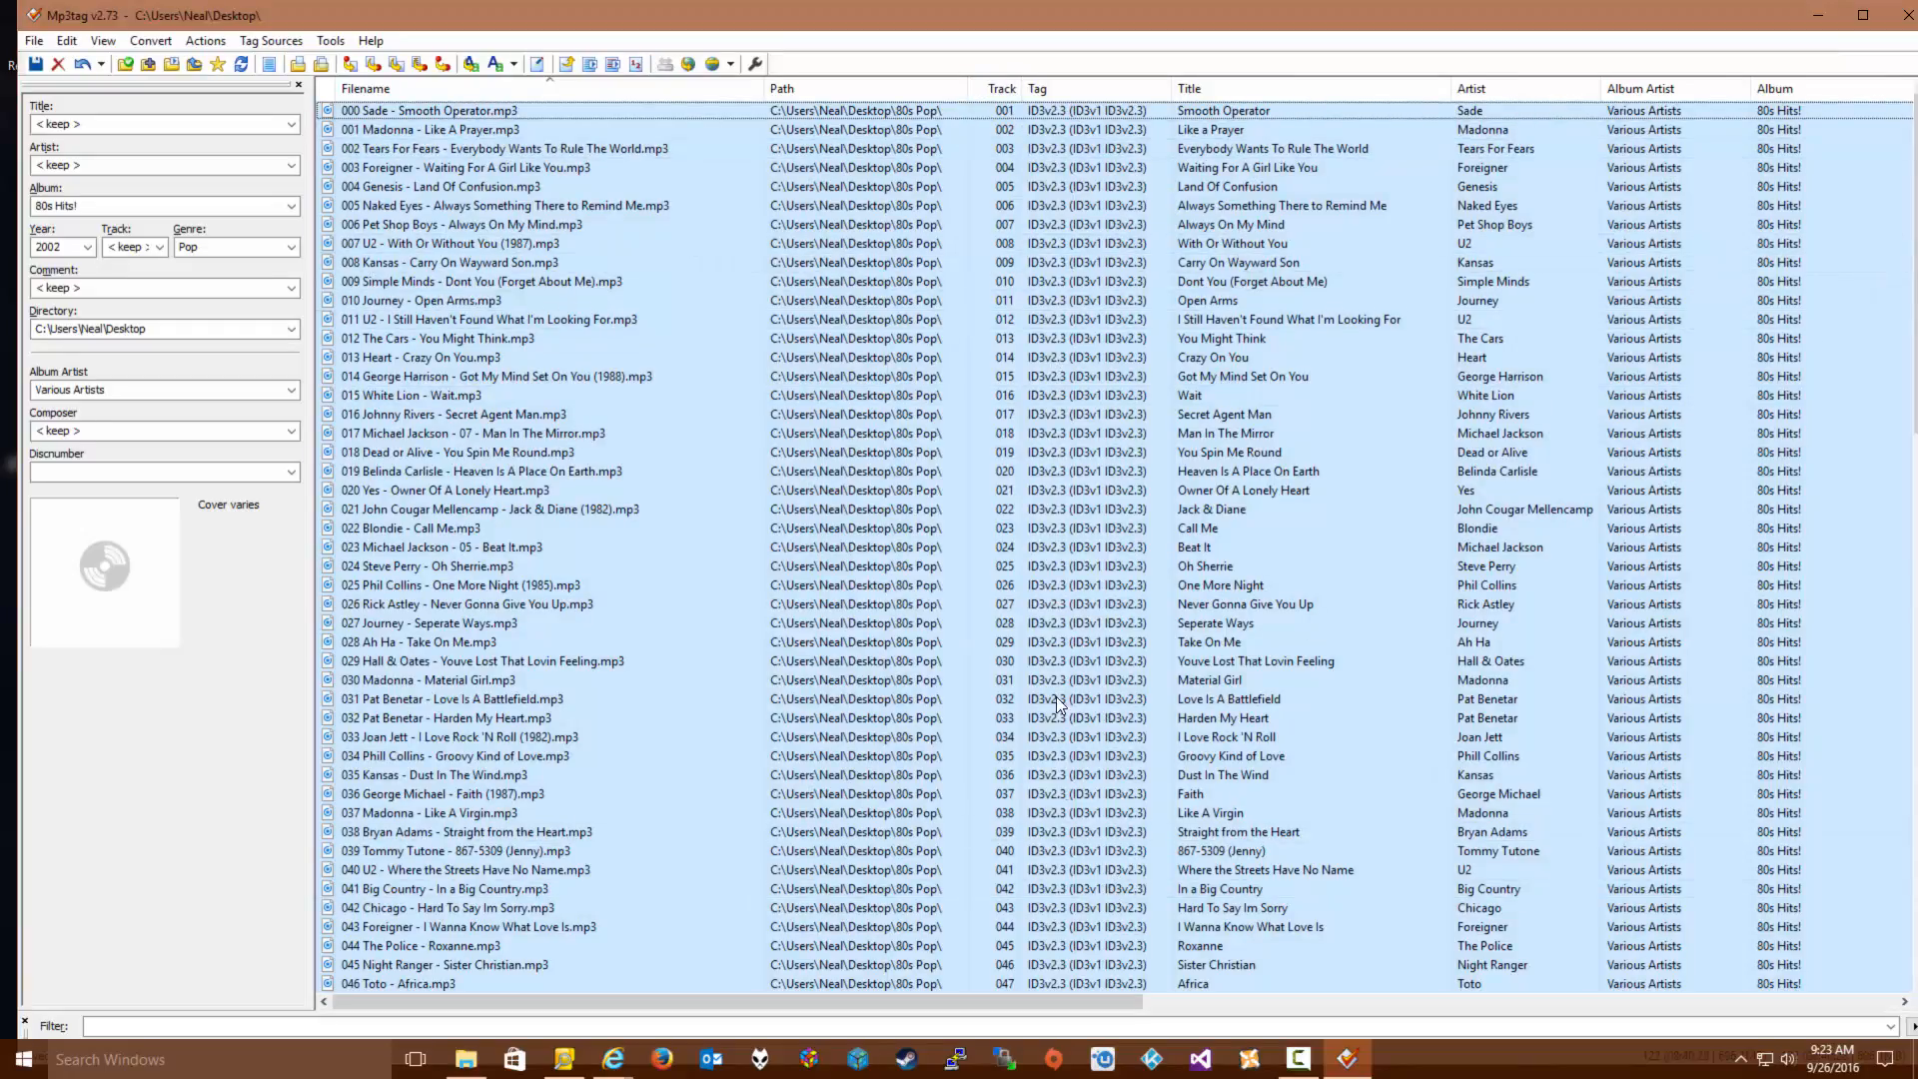
Rename all the selected files from their tags, using the format string %track% %artist% - %title%
{"action": "right_click", "coordinate": [539, 117]}
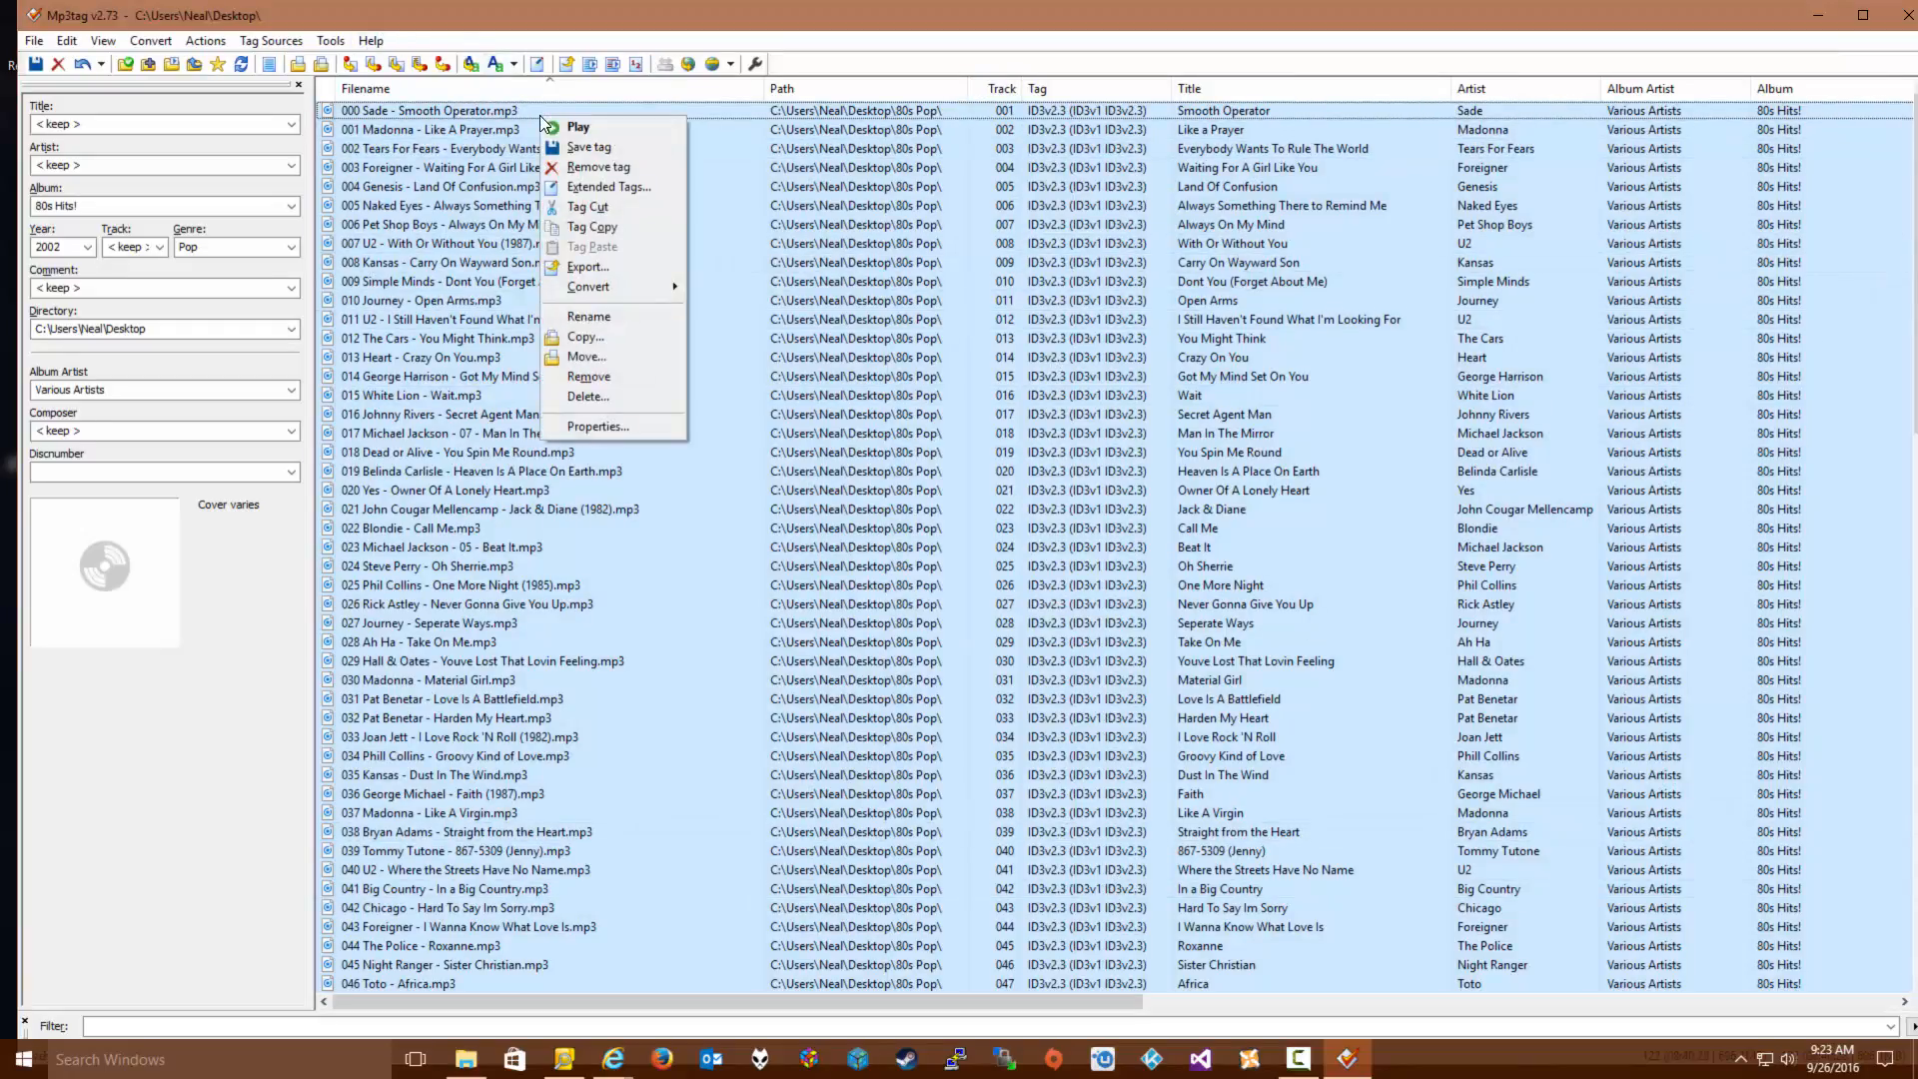
{"action": "mouse_move", "coordinate": [613, 286]}
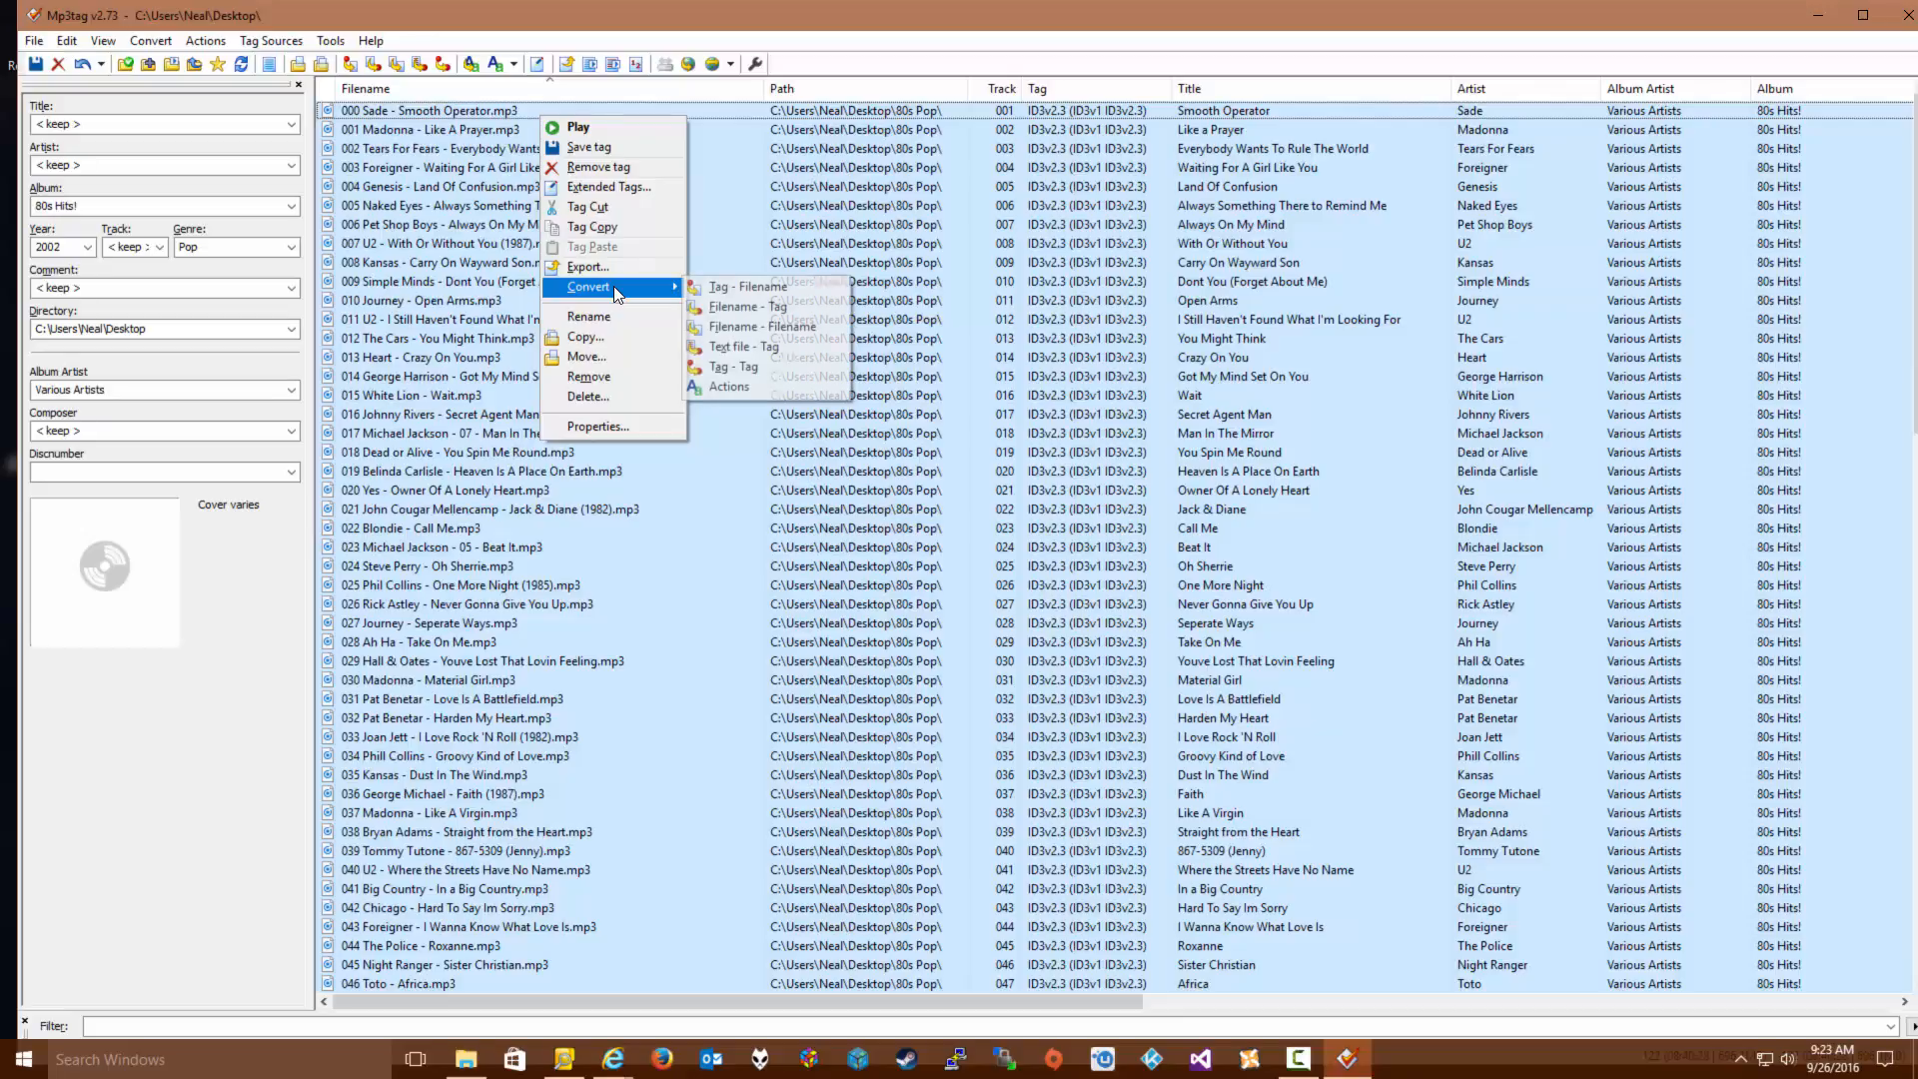
{"action": "left_click", "coordinate": [728, 290]}
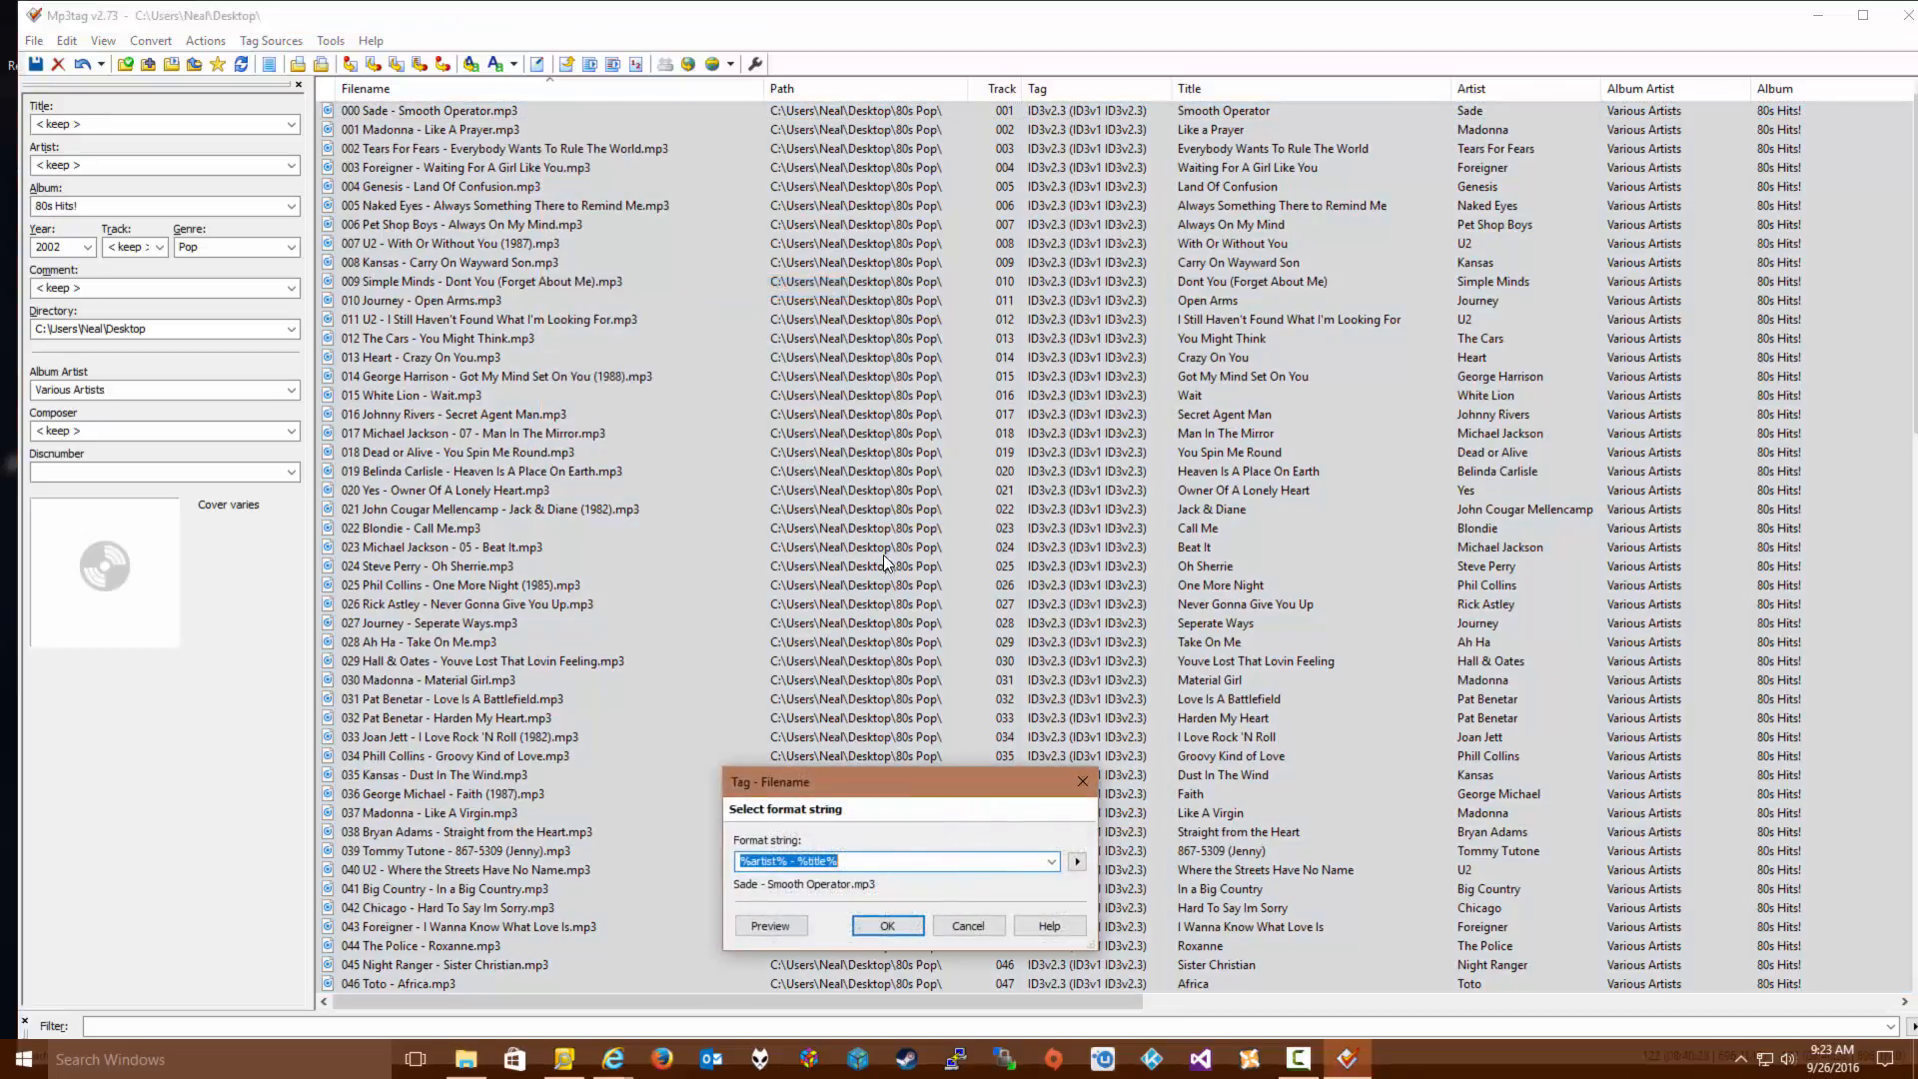
{"action": "left_click", "coordinate": [741, 862]}
{"action": "left_click", "coordinate": [1077, 864]}
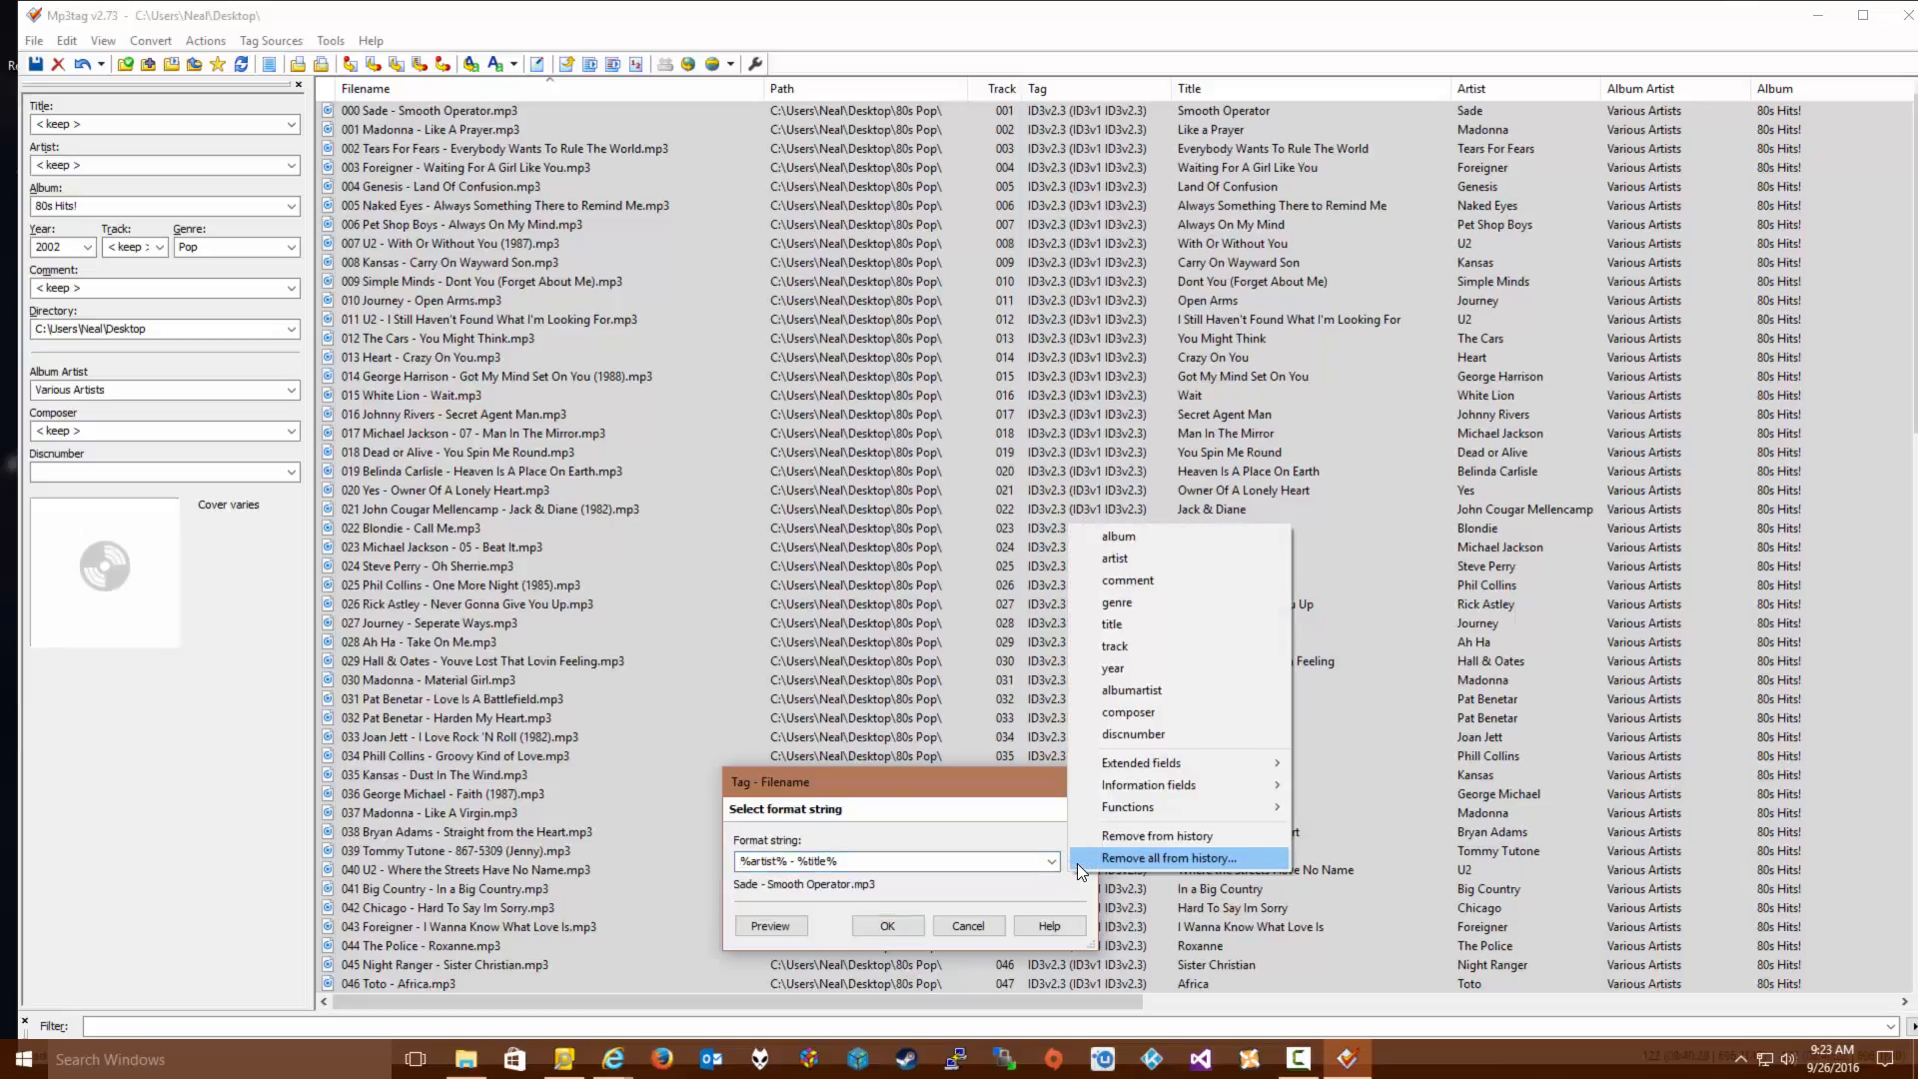
{"action": "left_click", "coordinate": [1142, 647]}
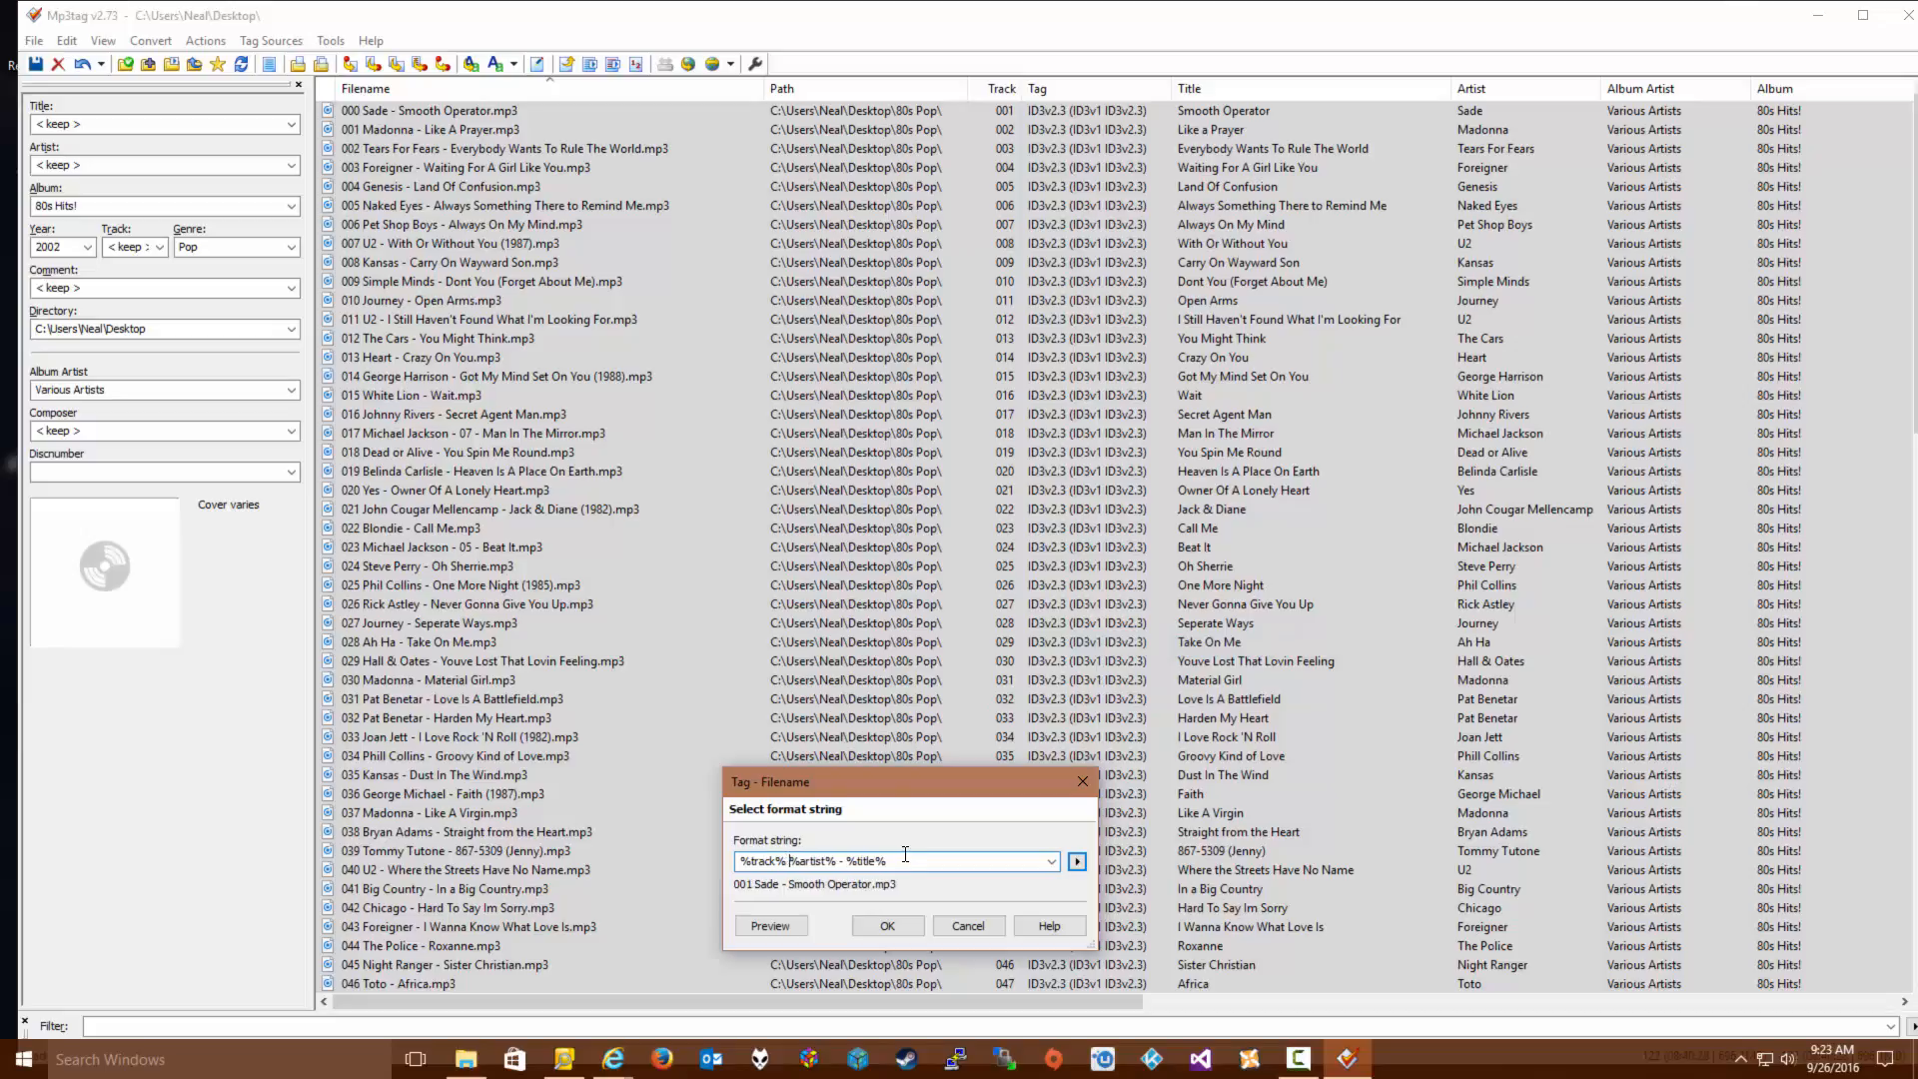
{"action": "left_click", "coordinate": [905, 927]}
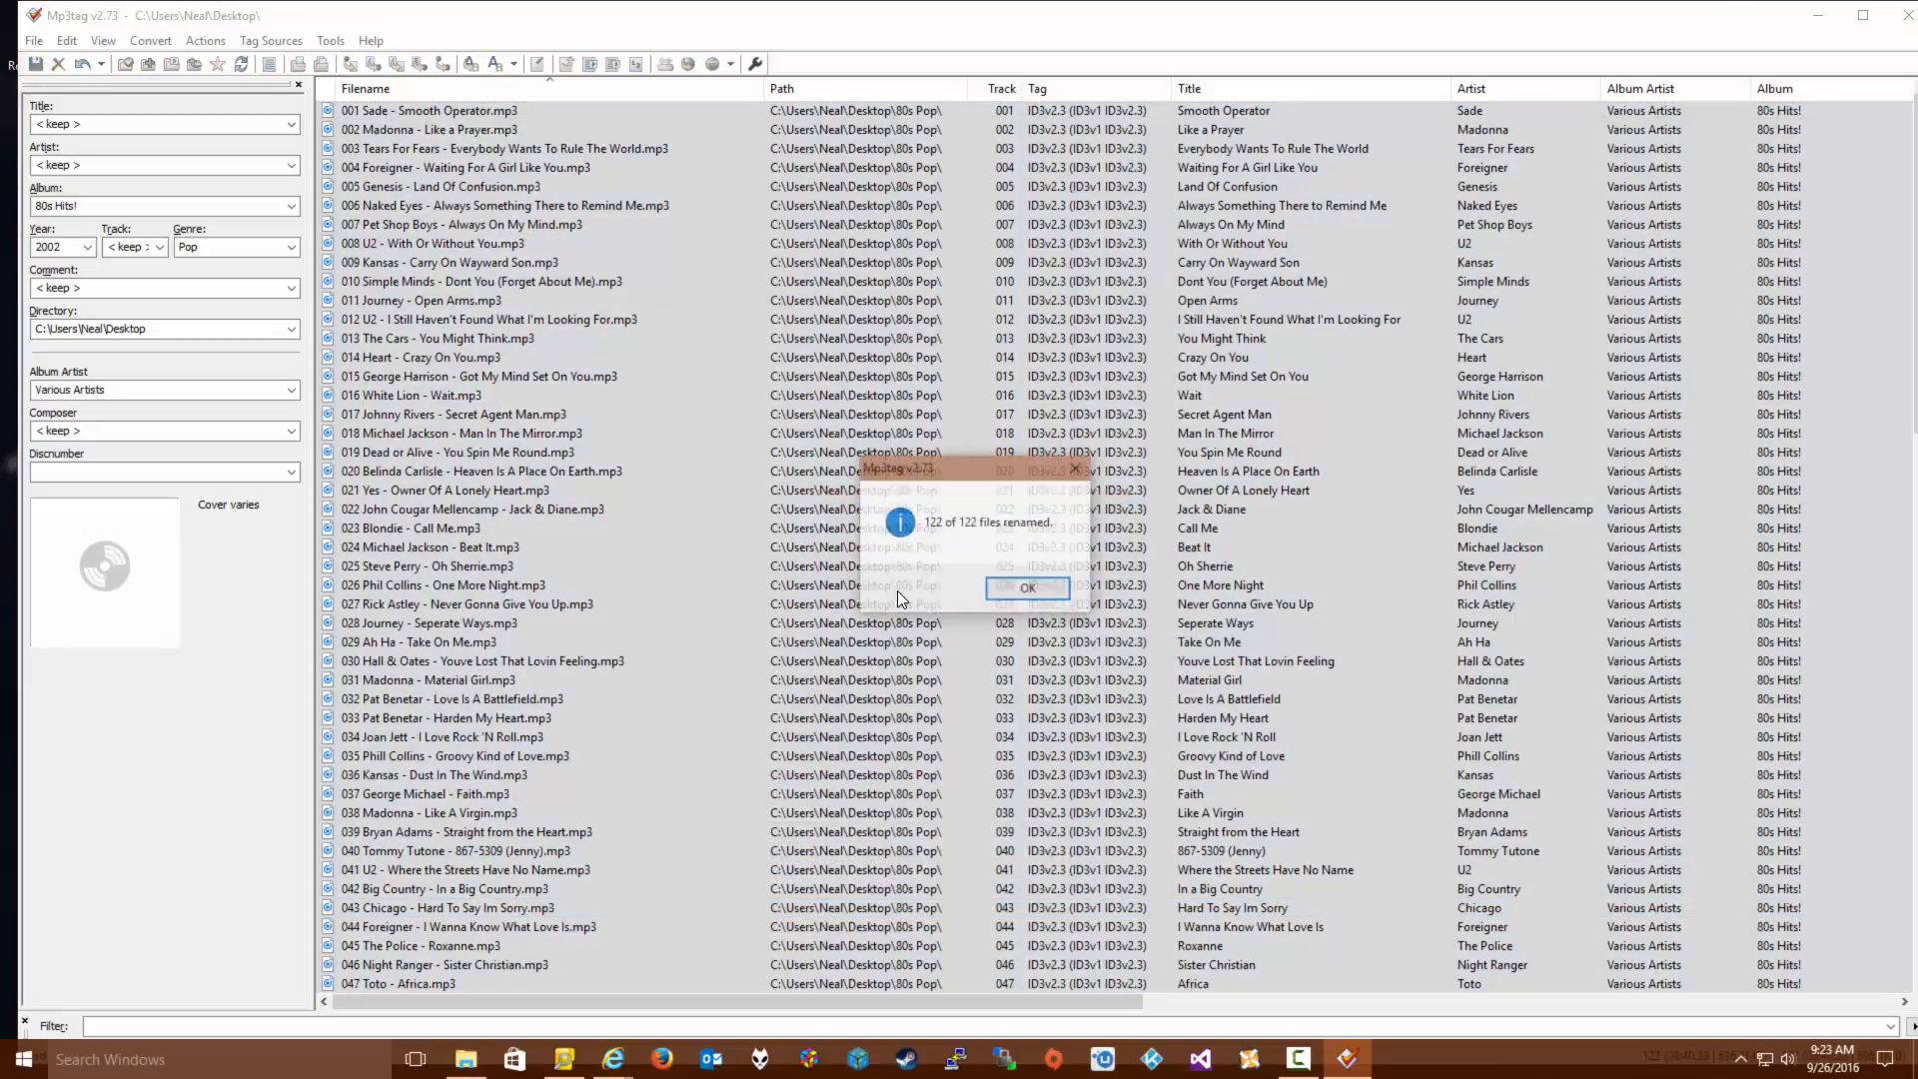
{"action": "left_click", "coordinate": [1027, 589]}
Select every file in the list and remove the cover art from all of them
{"action": "left_click", "coordinate": [487, 167]}
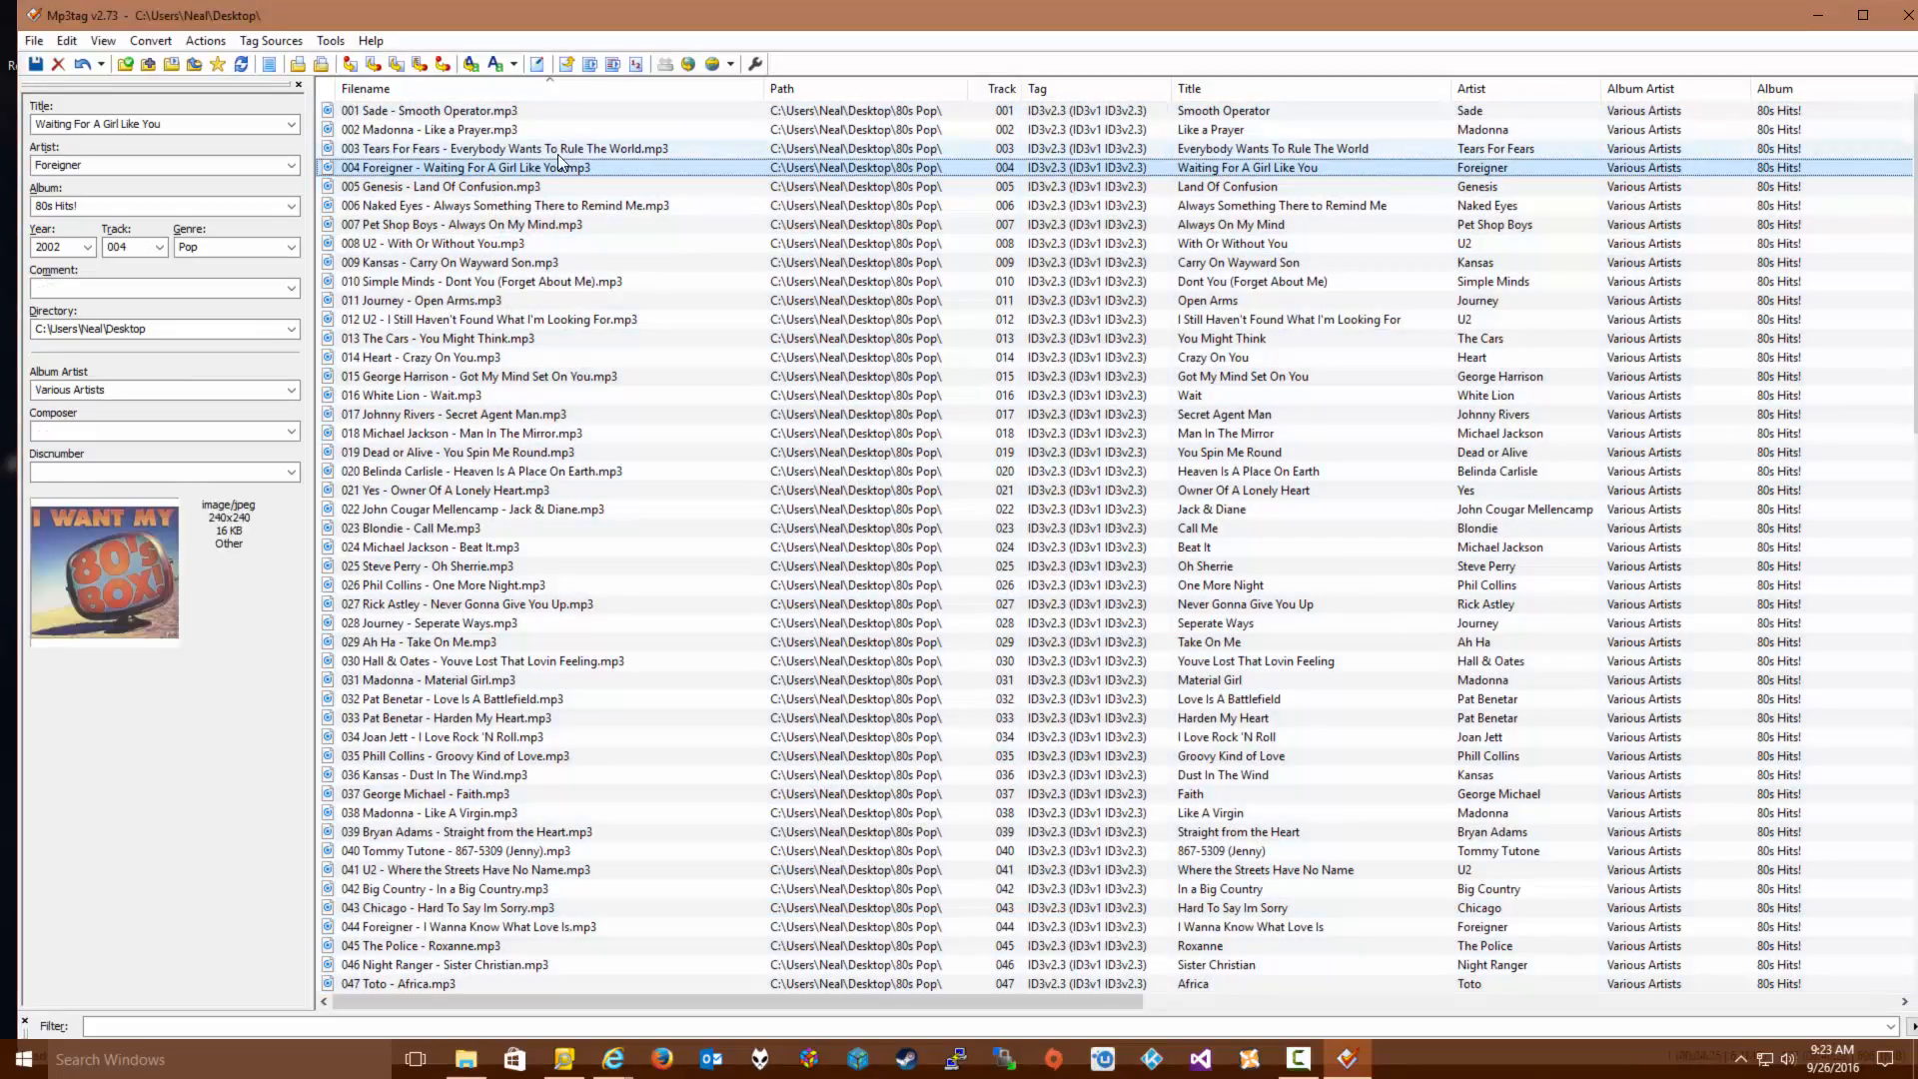
{"action": "left_click", "coordinate": [487, 112]}
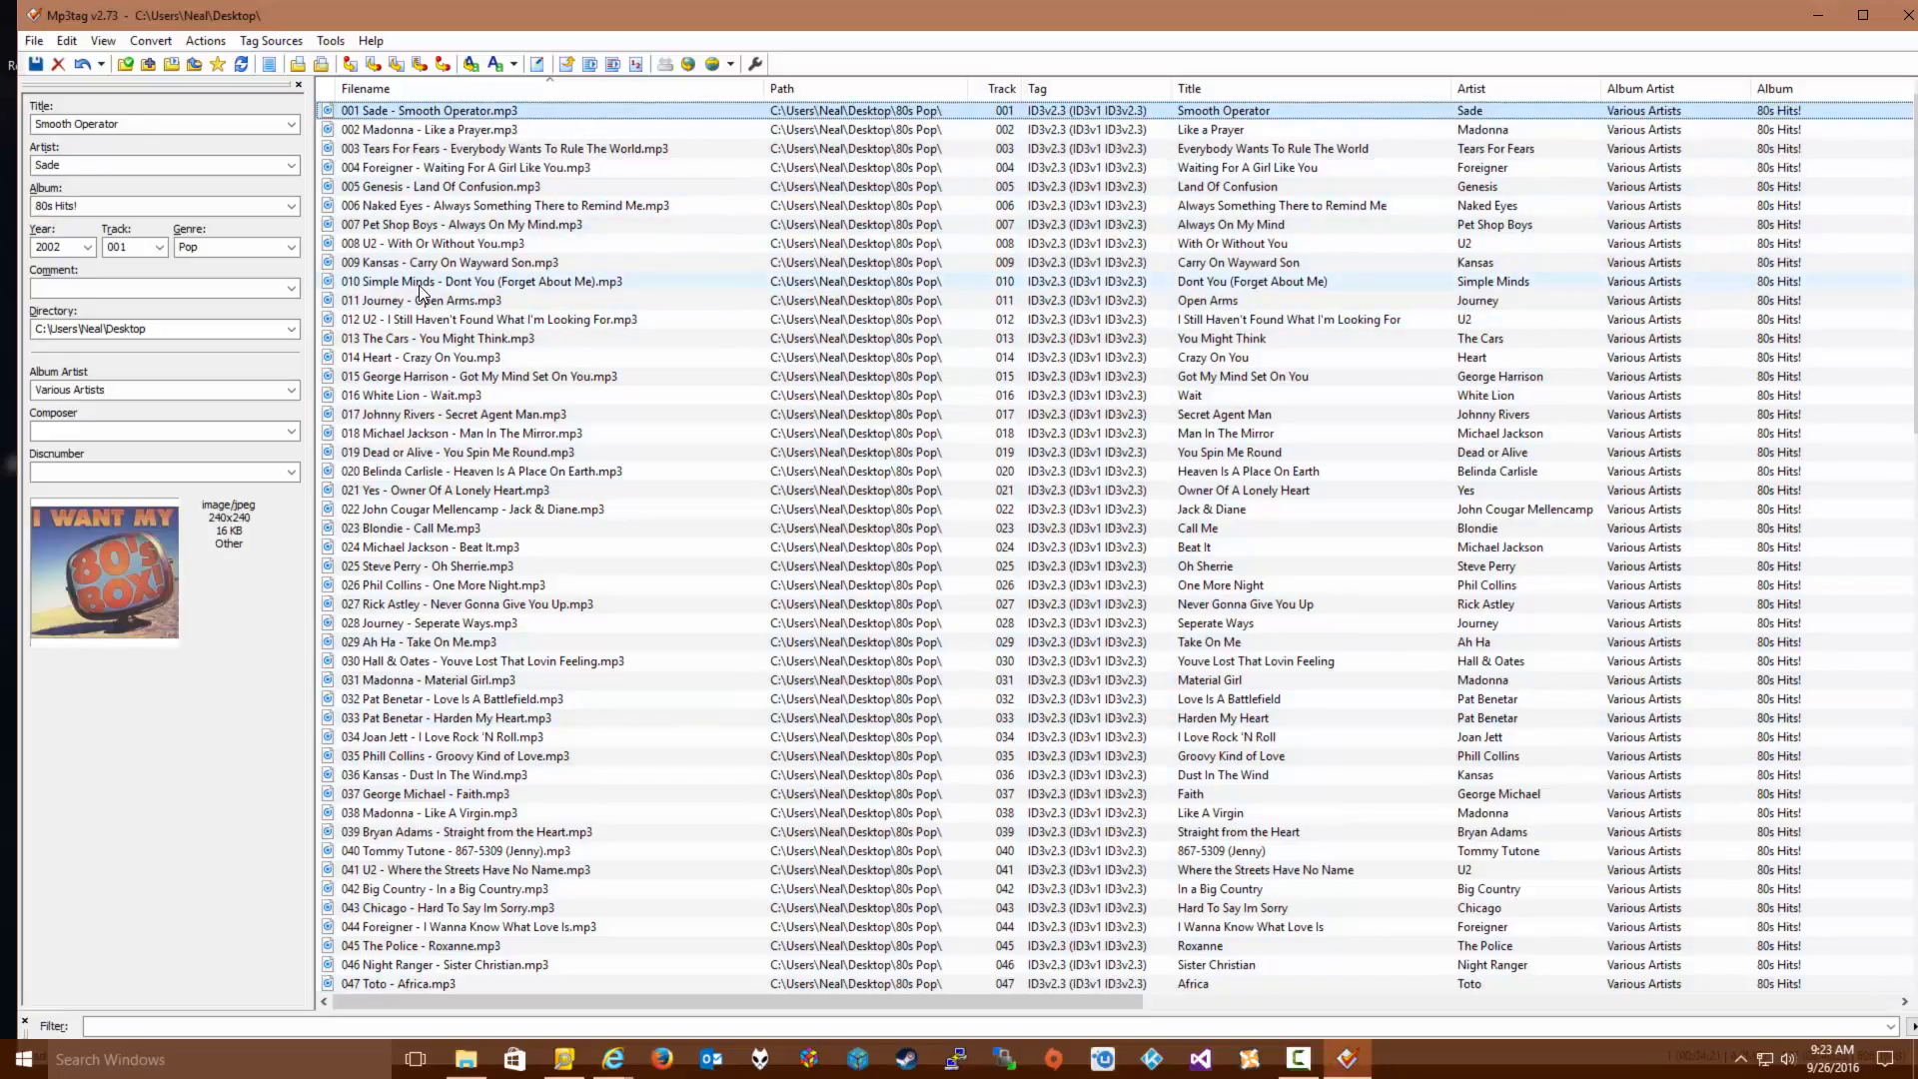
{"action": "key", "text": "ctrl+a"}
{"action": "right_click", "coordinate": [142, 560]}
{"action": "left_click", "coordinate": [182, 592]}
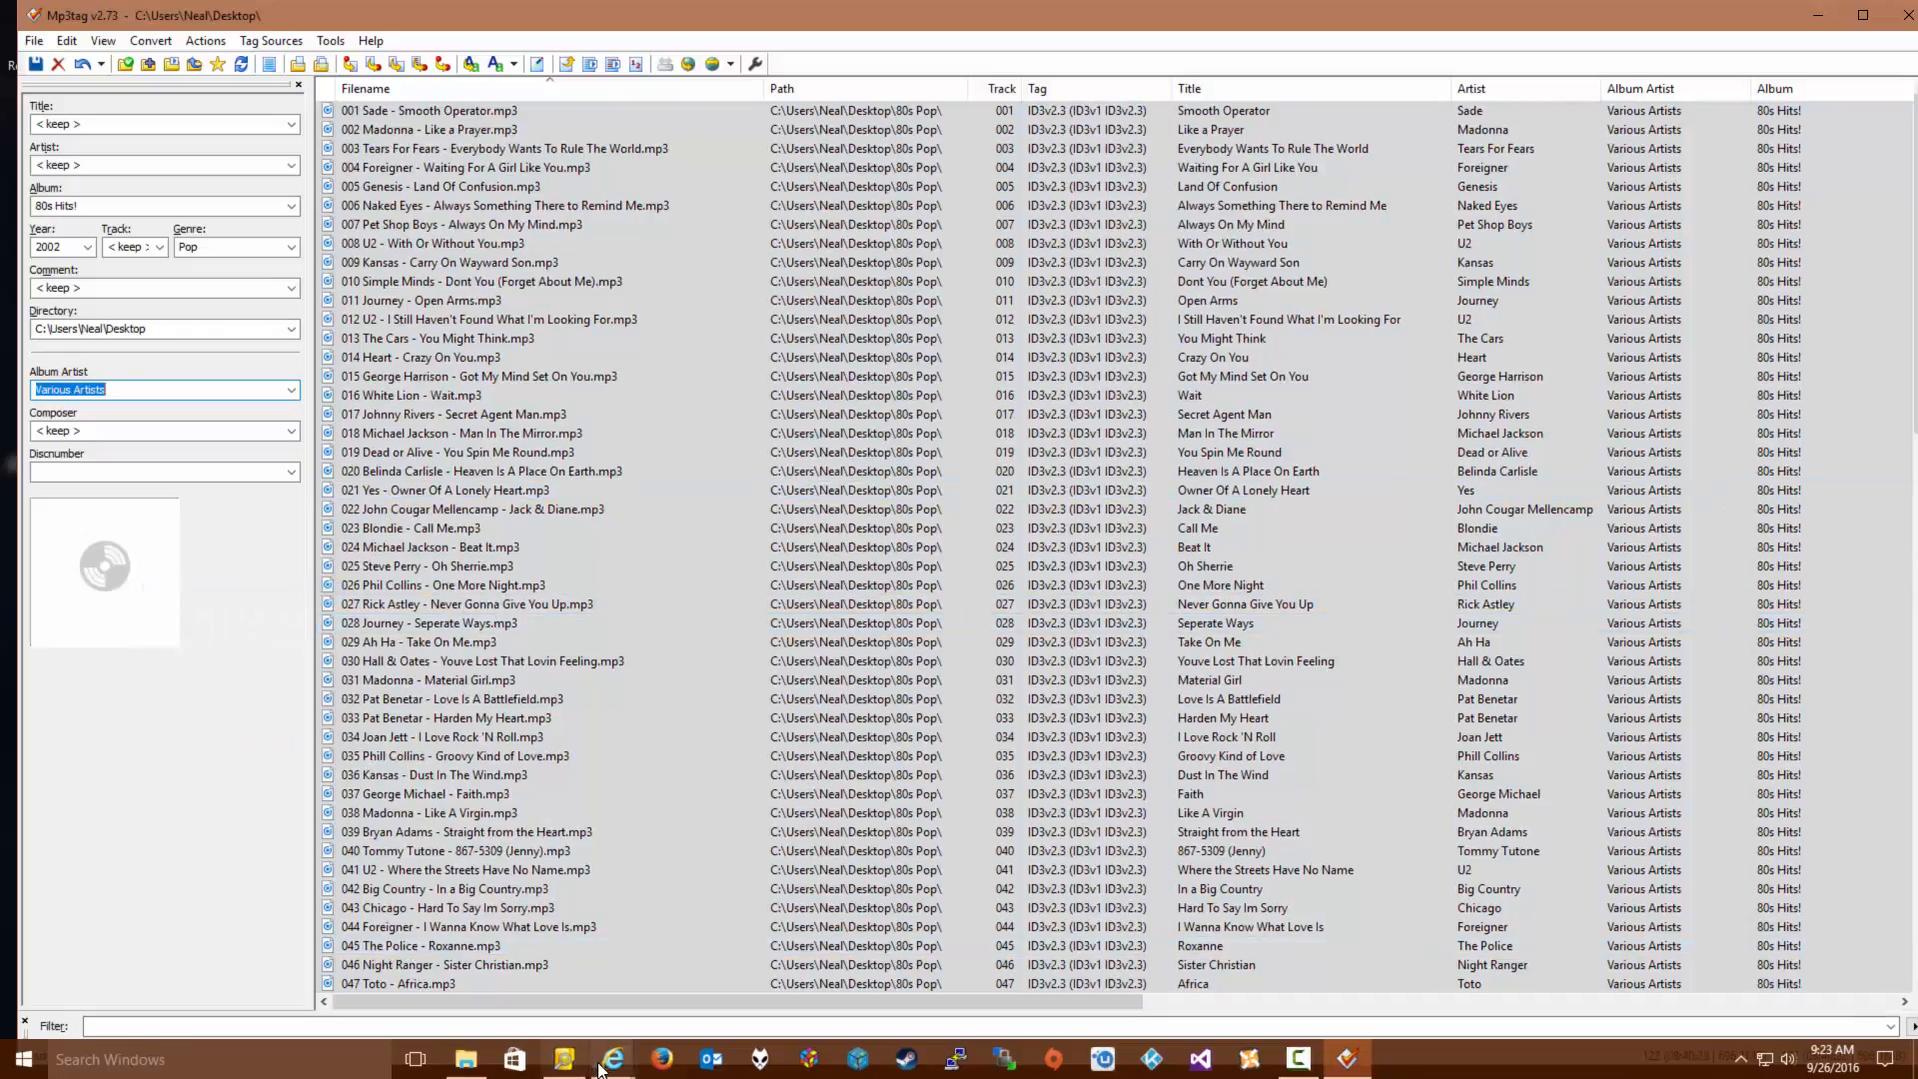
Switch to the browser, open the SlothRadio album cover search, and search for the album 80s
{"action": "left_click", "coordinate": [514, 959]}
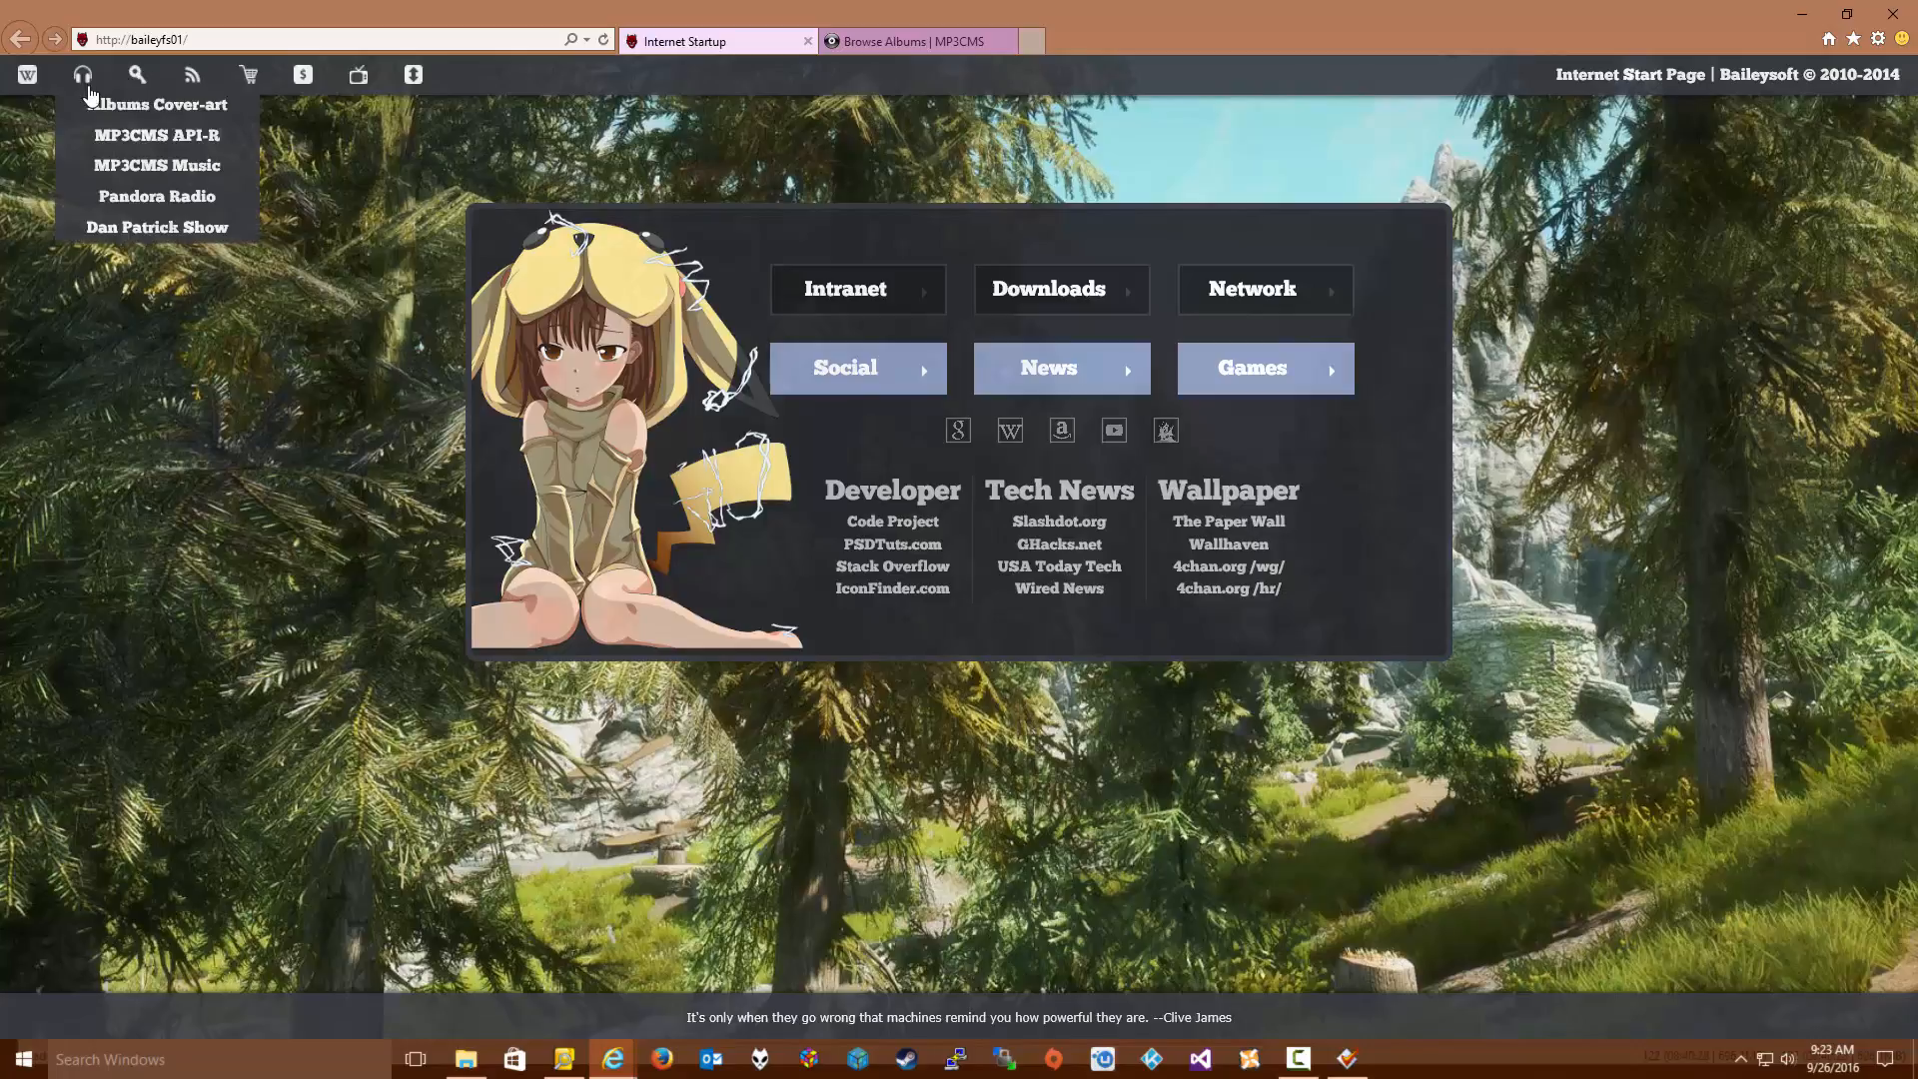
{"action": "left_click", "coordinate": [100, 106]}
{"action": "left_click", "coordinate": [954, 398]}
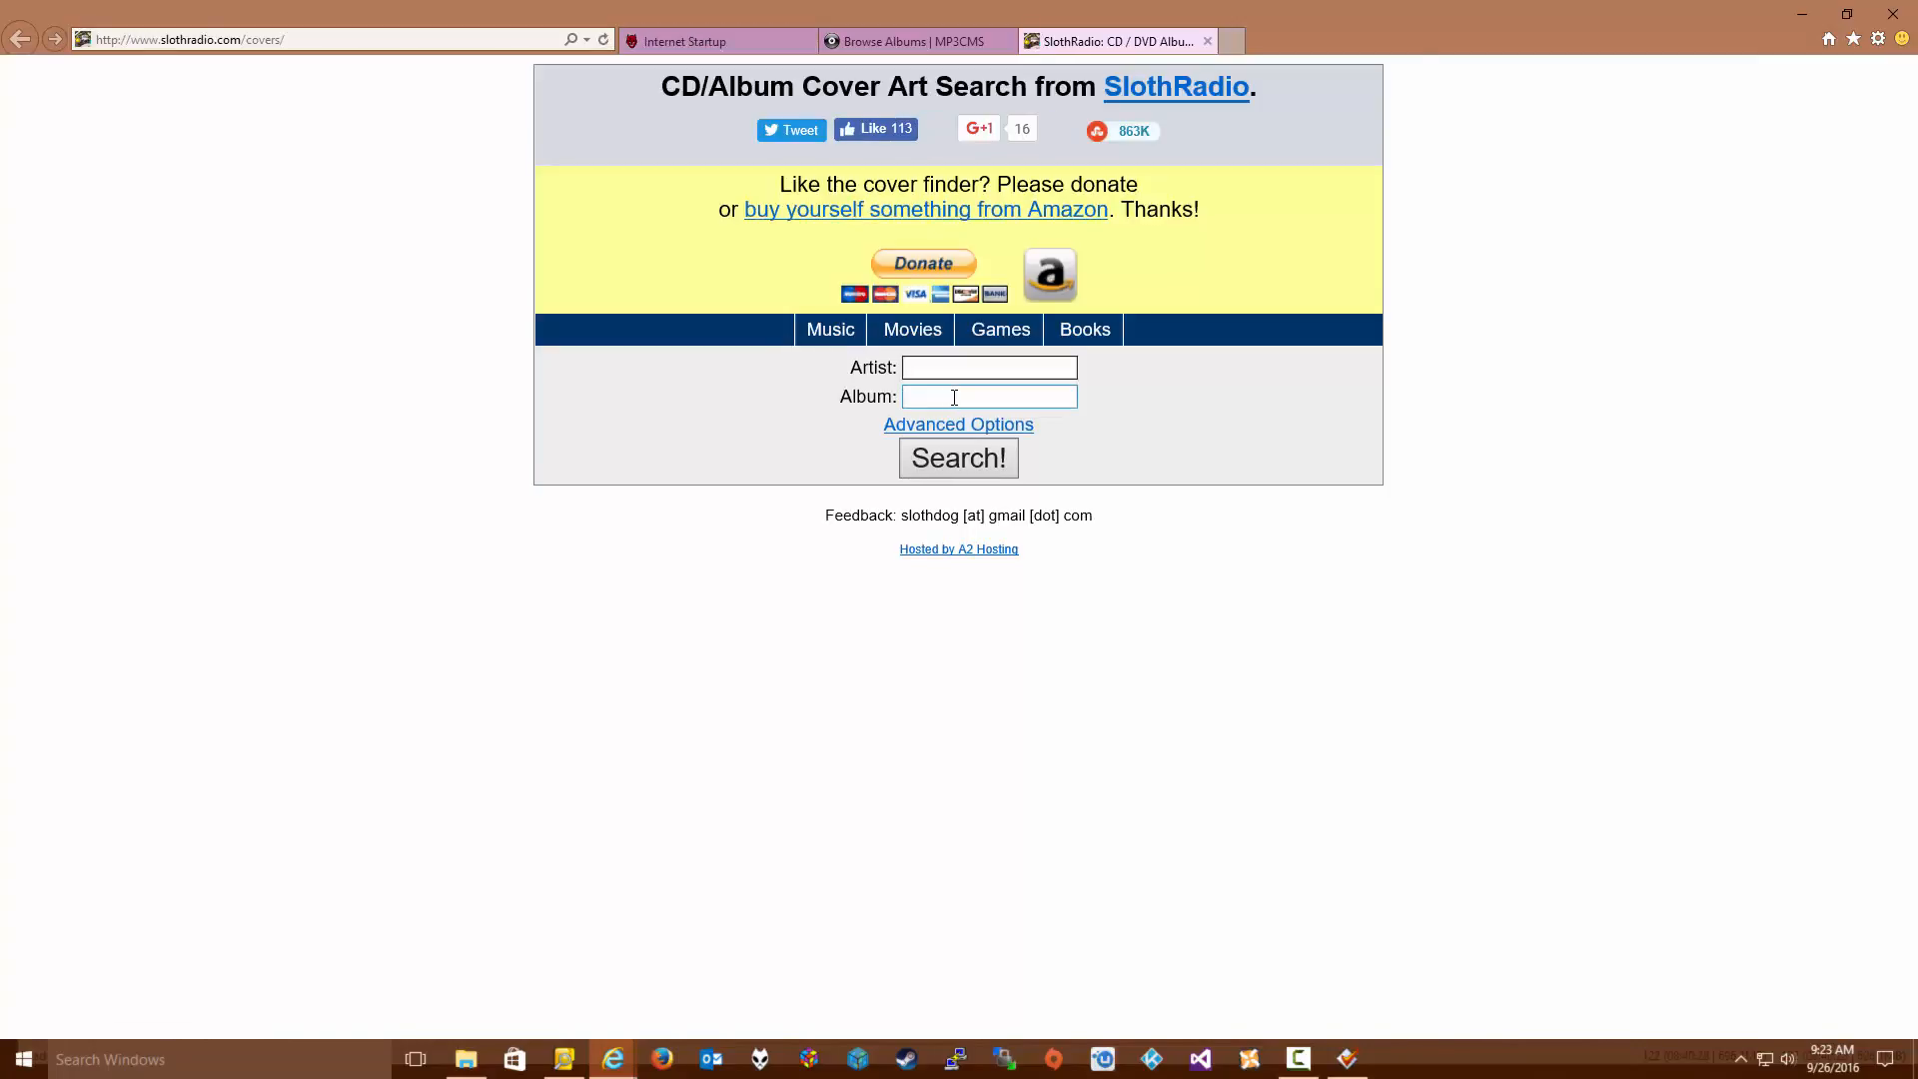
{"action": "left_click", "coordinate": [954, 398]}
{"action": "left_click", "coordinate": [975, 467]}
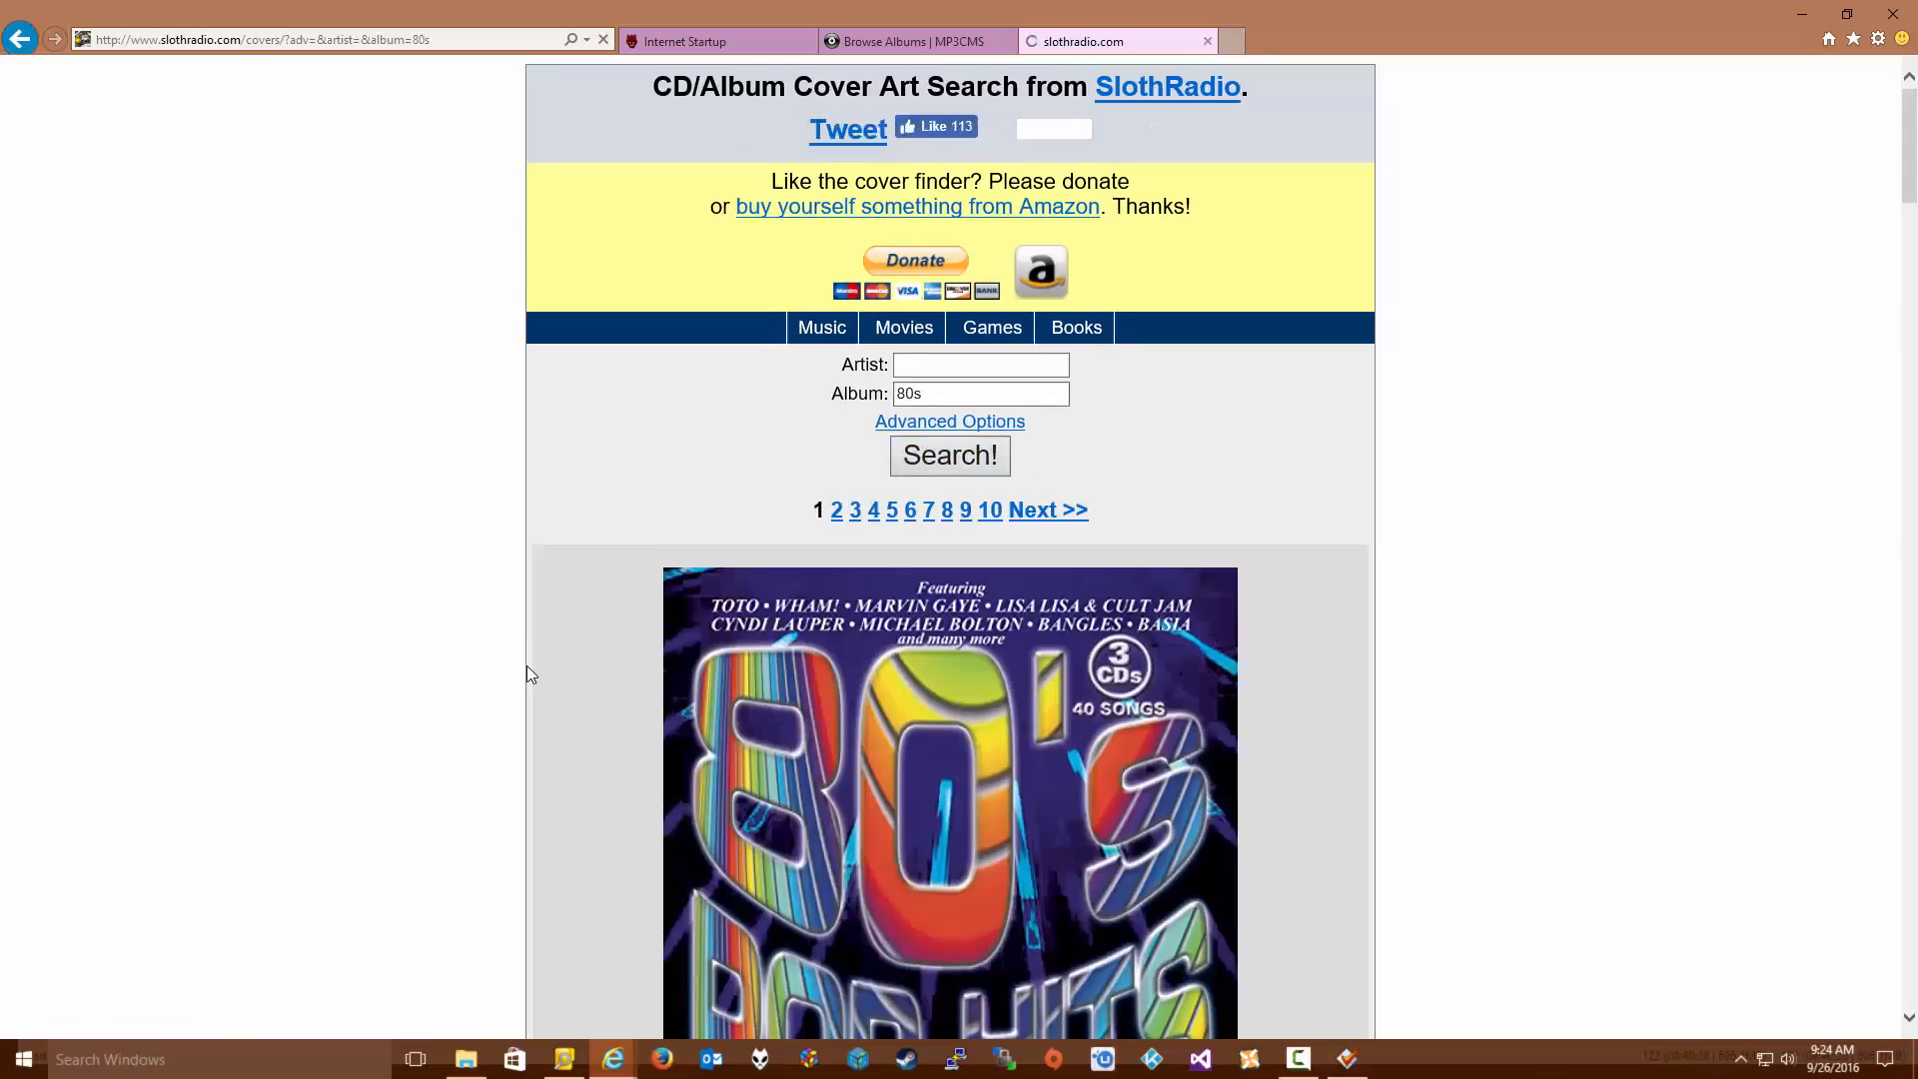
Try to save the cover of Just Can't Get Enough: New Wave Hits of the '80s, Vol. 14 as folder.jpg in the 80s Pop folder, replacing the existing file
{"action": "scroll", "coordinate": [1005, 375], "scroll_direction": "down", "scroll_amount": 15}
{"action": "right_click", "coordinate": [1004, 374]}
{"action": "left_click", "coordinate": [1102, 514]}
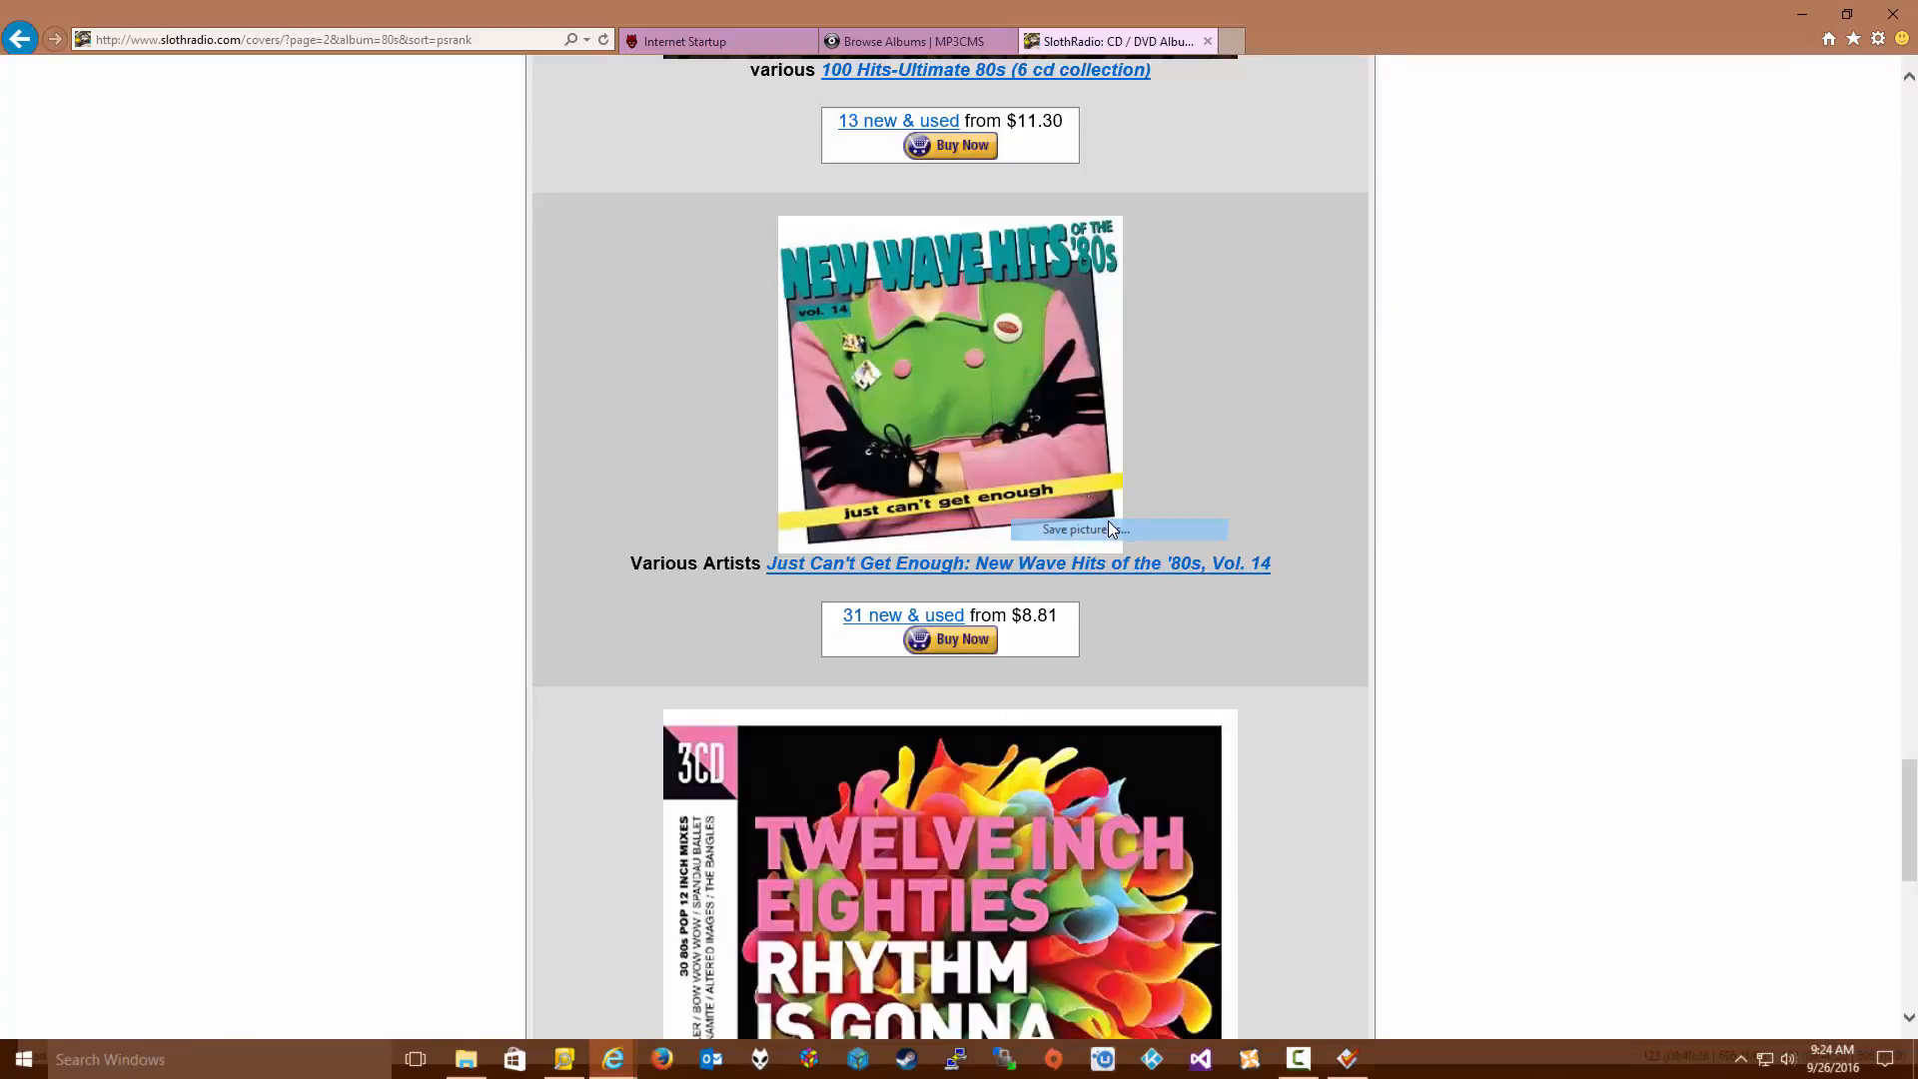
{"action": "left_click", "coordinate": [84, 150]}
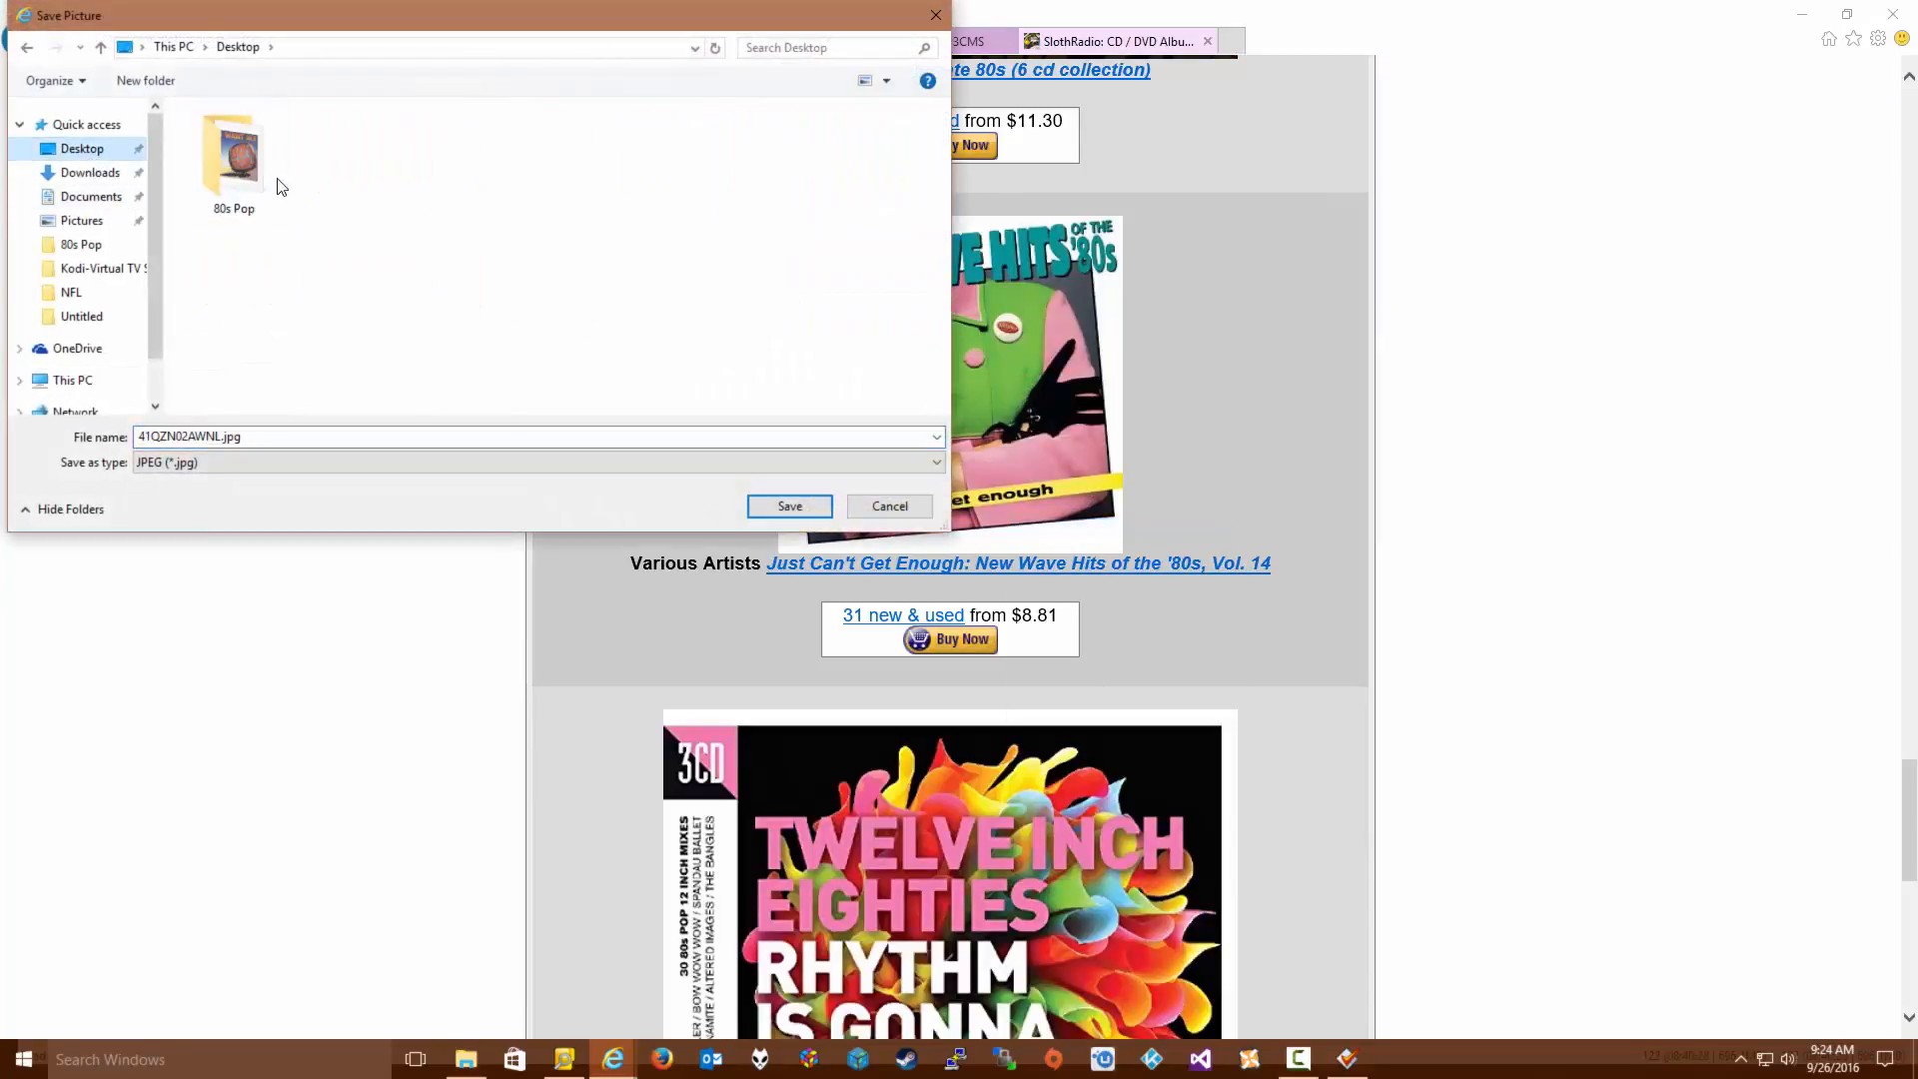
{"action": "double_click", "coordinate": [244, 175]}
{"action": "double_click", "coordinate": [251, 438]}
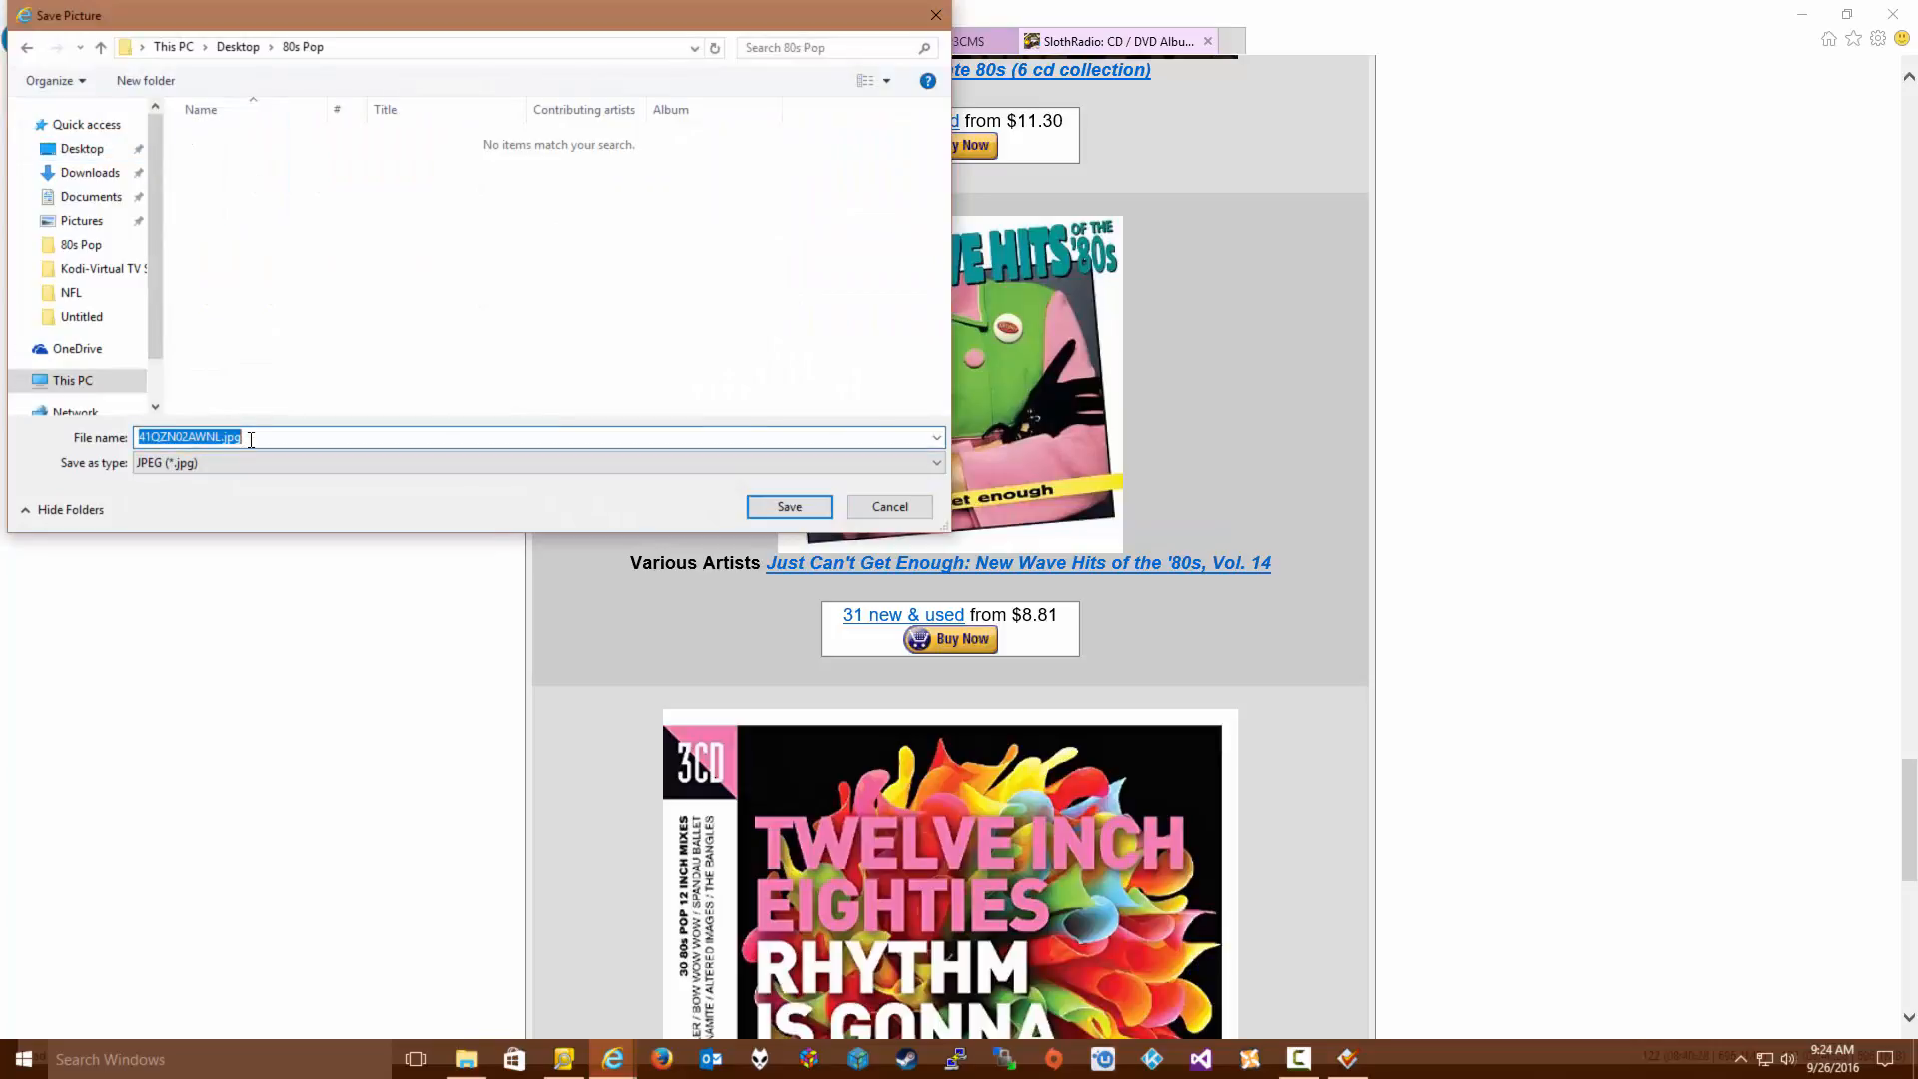
{"action": "type", "text": "folder"}
{"action": "left_click", "coordinate": [787, 505]}
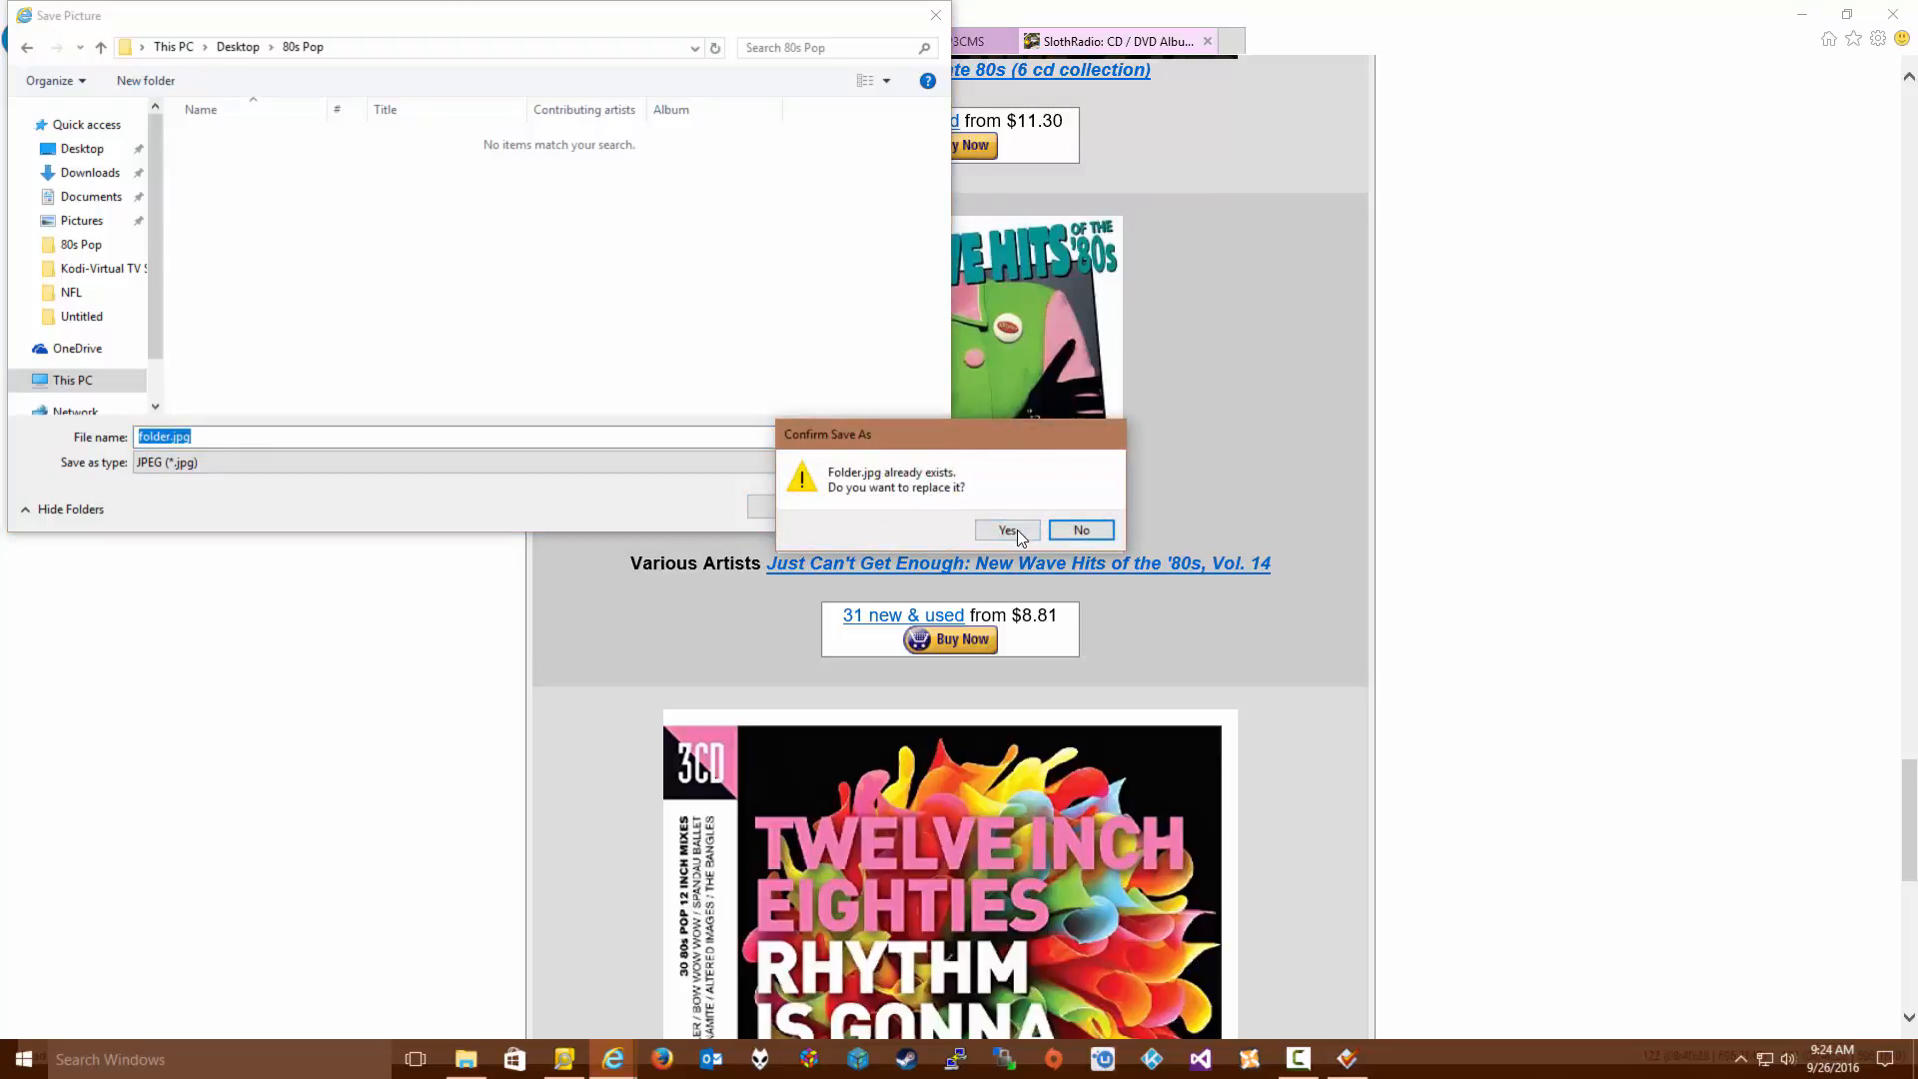
{"action": "left_click", "coordinate": [1006, 531]}
{"action": "left_click", "coordinate": [922, 606]}
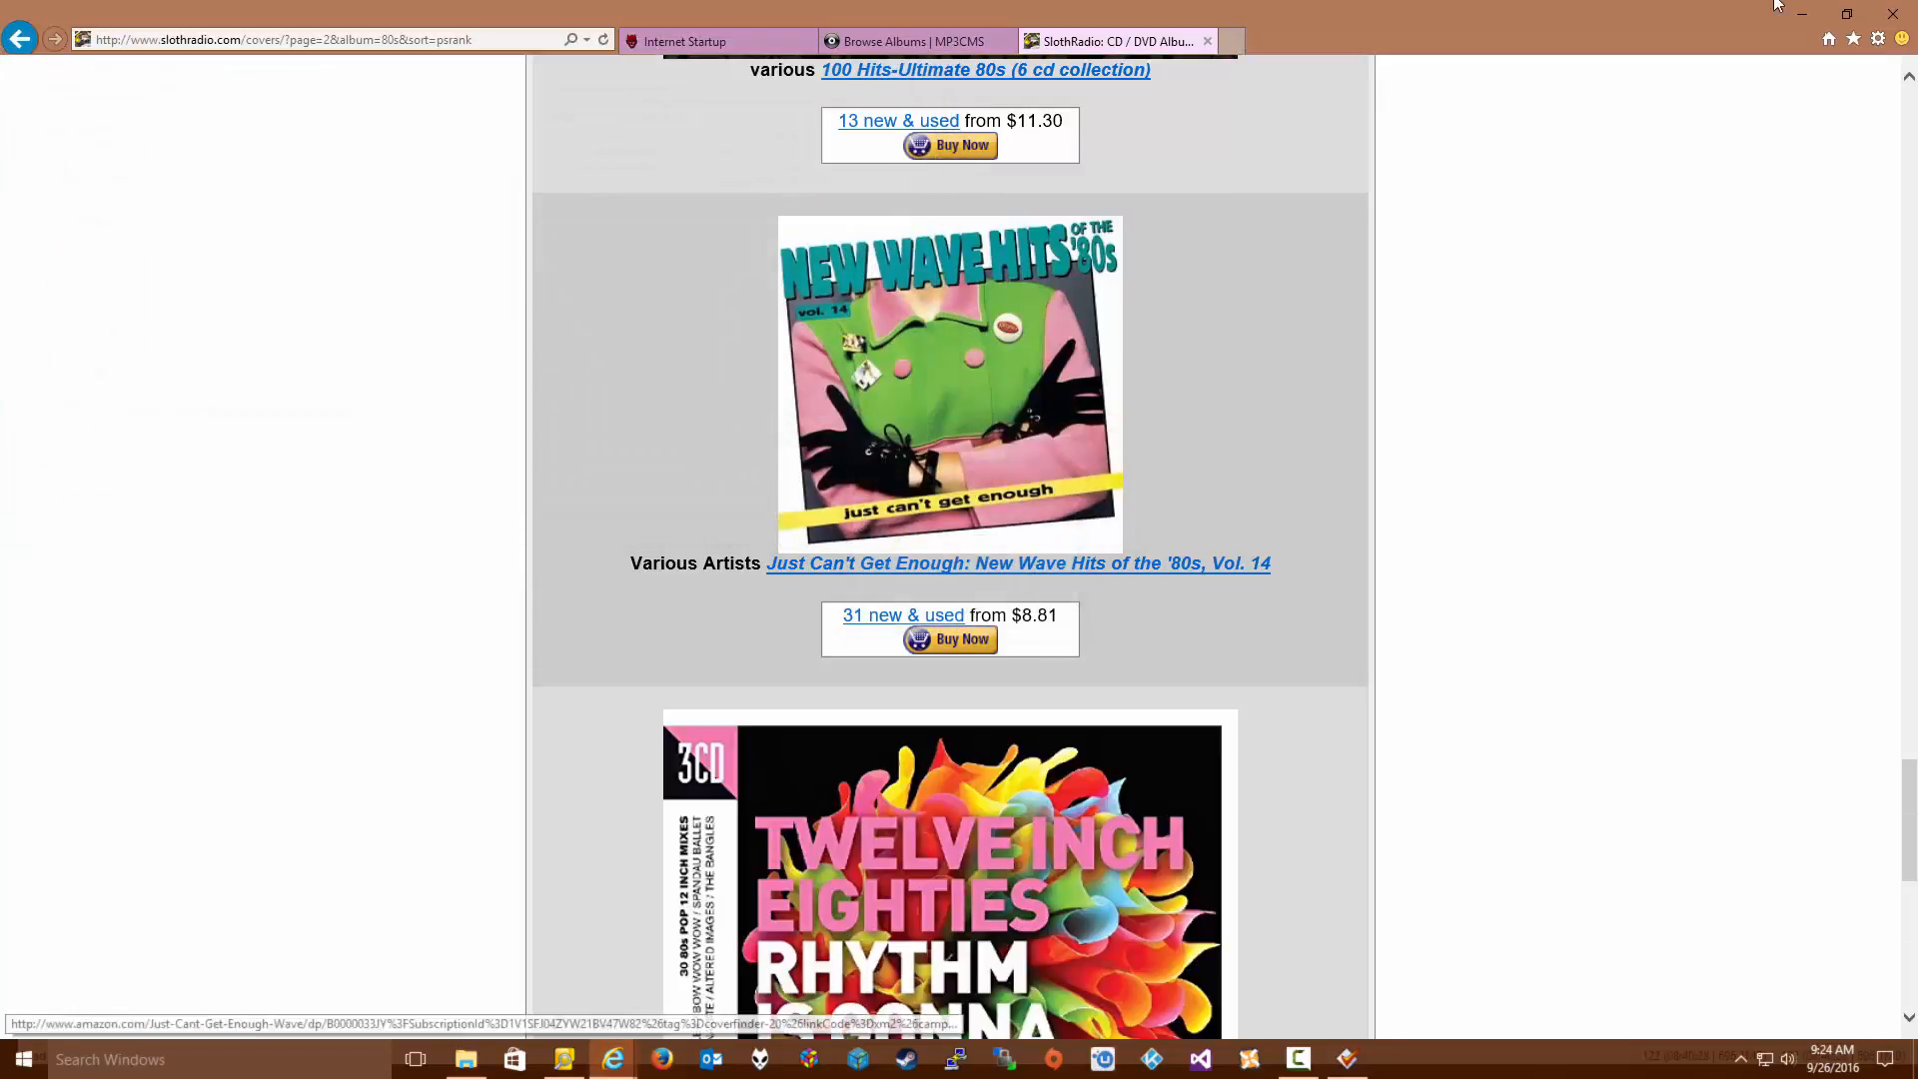
Switch to the 80s Pop folder in File Explorer and enlarge its window
{"action": "left_click", "coordinate": [1801, 14]}
{"action": "left_click", "coordinate": [466, 1059]}
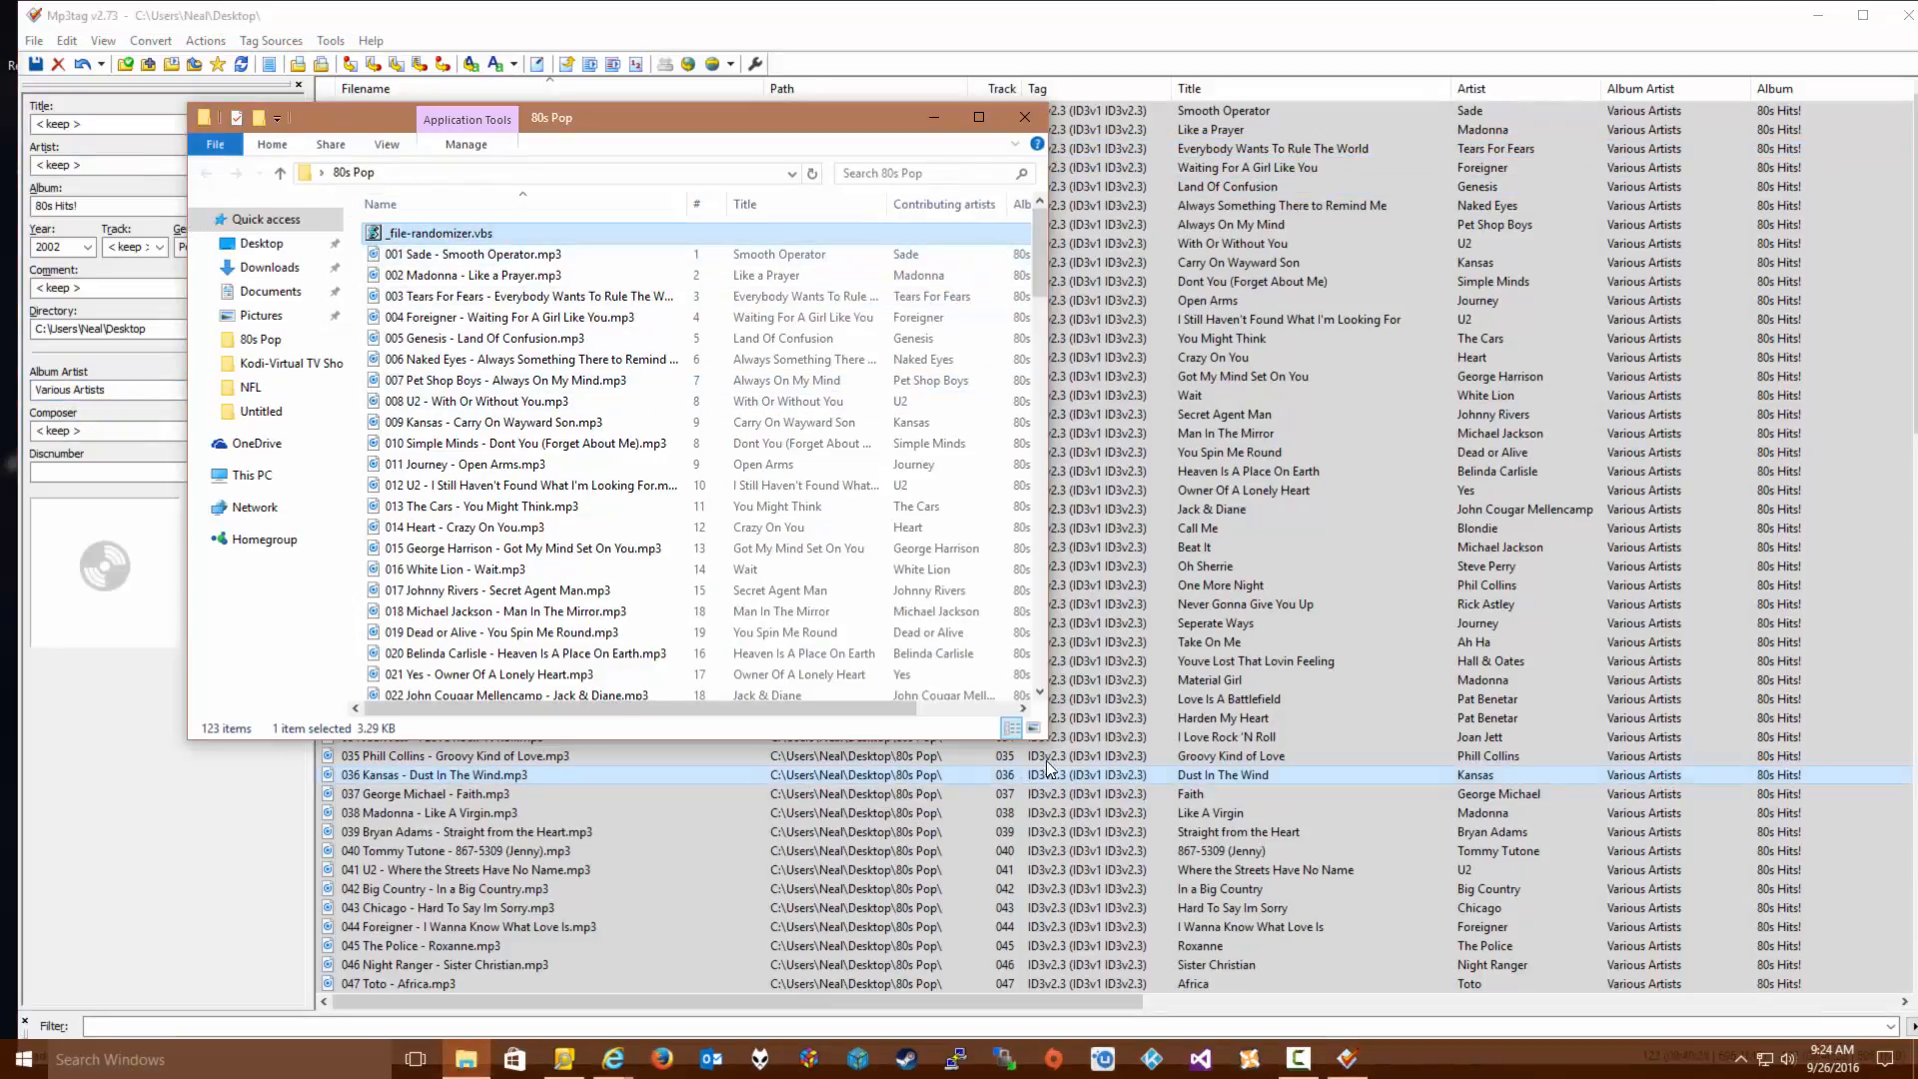
{"action": "left_click_drag", "start_coordinate": [1045, 740], "coordinate": [1284, 837]}
Change the folder options to show protected operating system files, accepting the warning, and apply the setting
{"action": "left_click", "coordinate": [387, 146]}
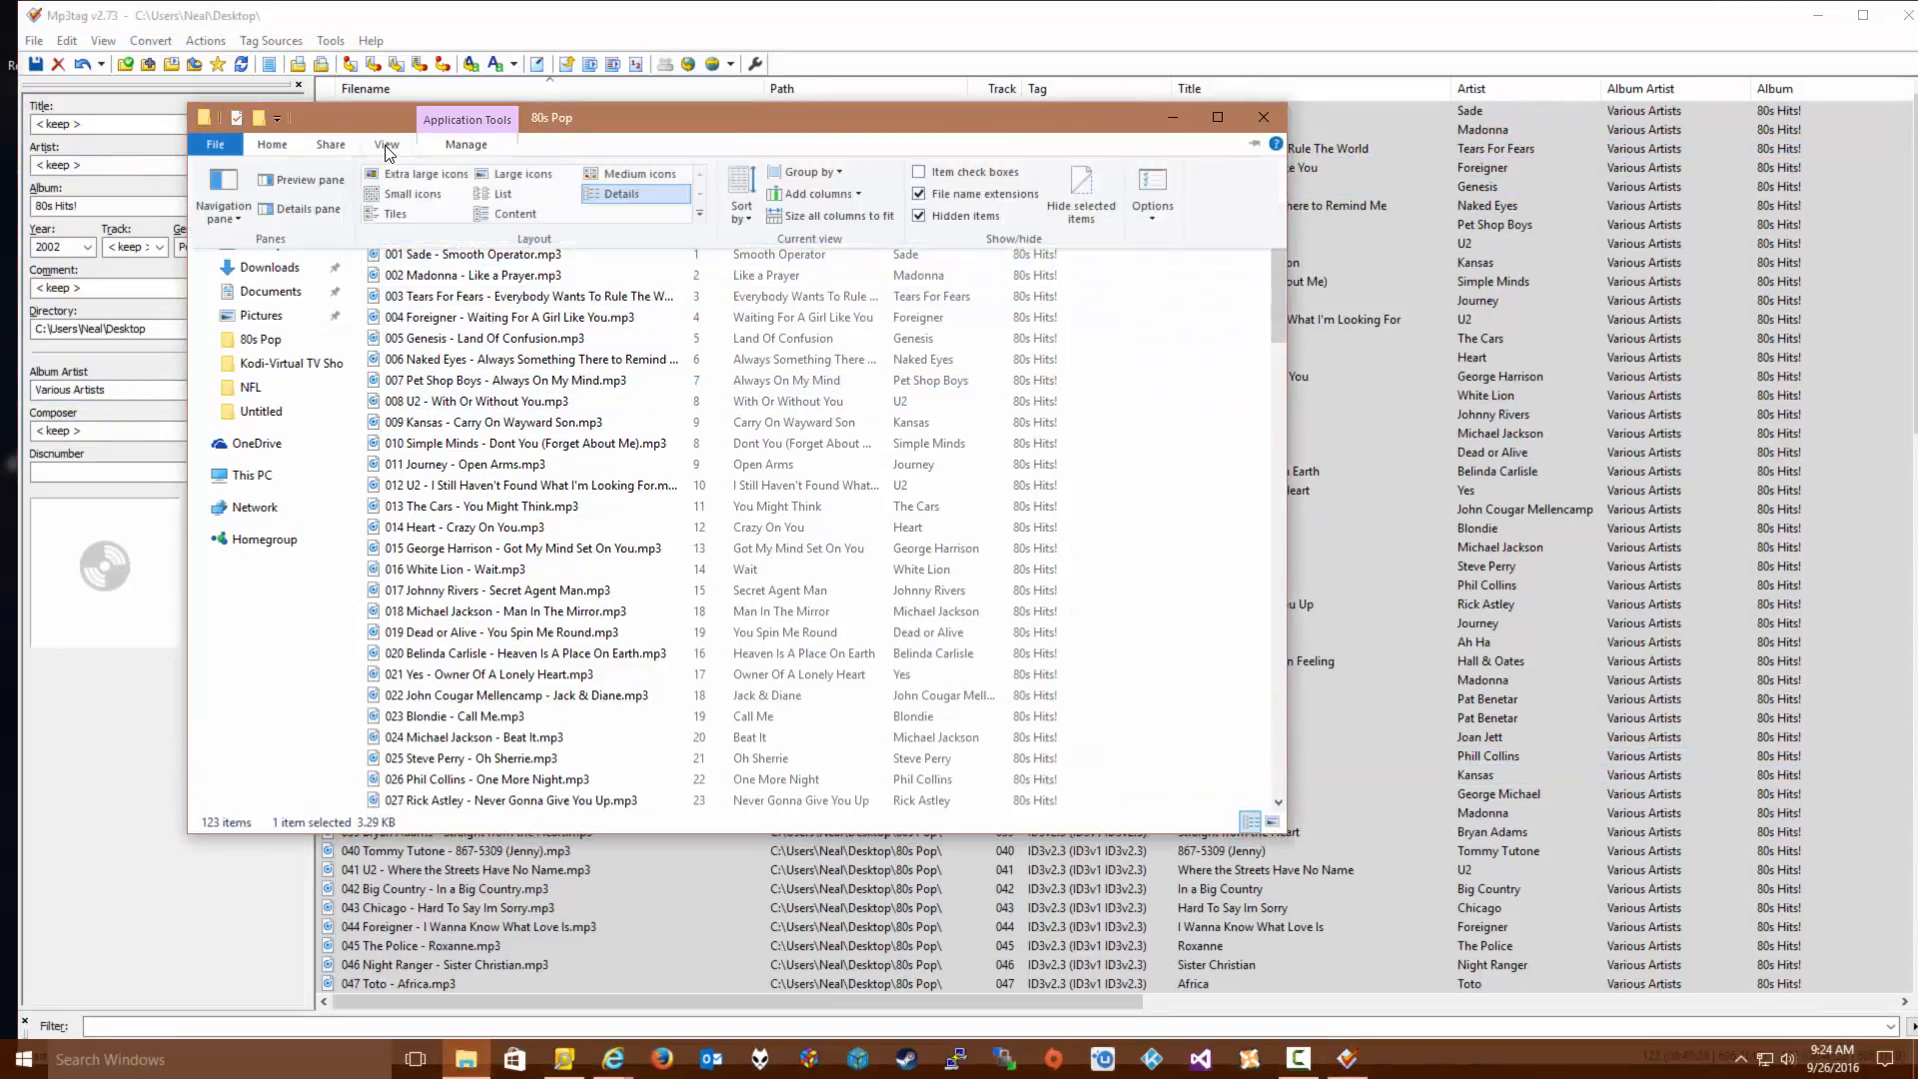
{"action": "left_click", "coordinate": [1152, 204]}
{"action": "left_click", "coordinate": [1190, 244]}
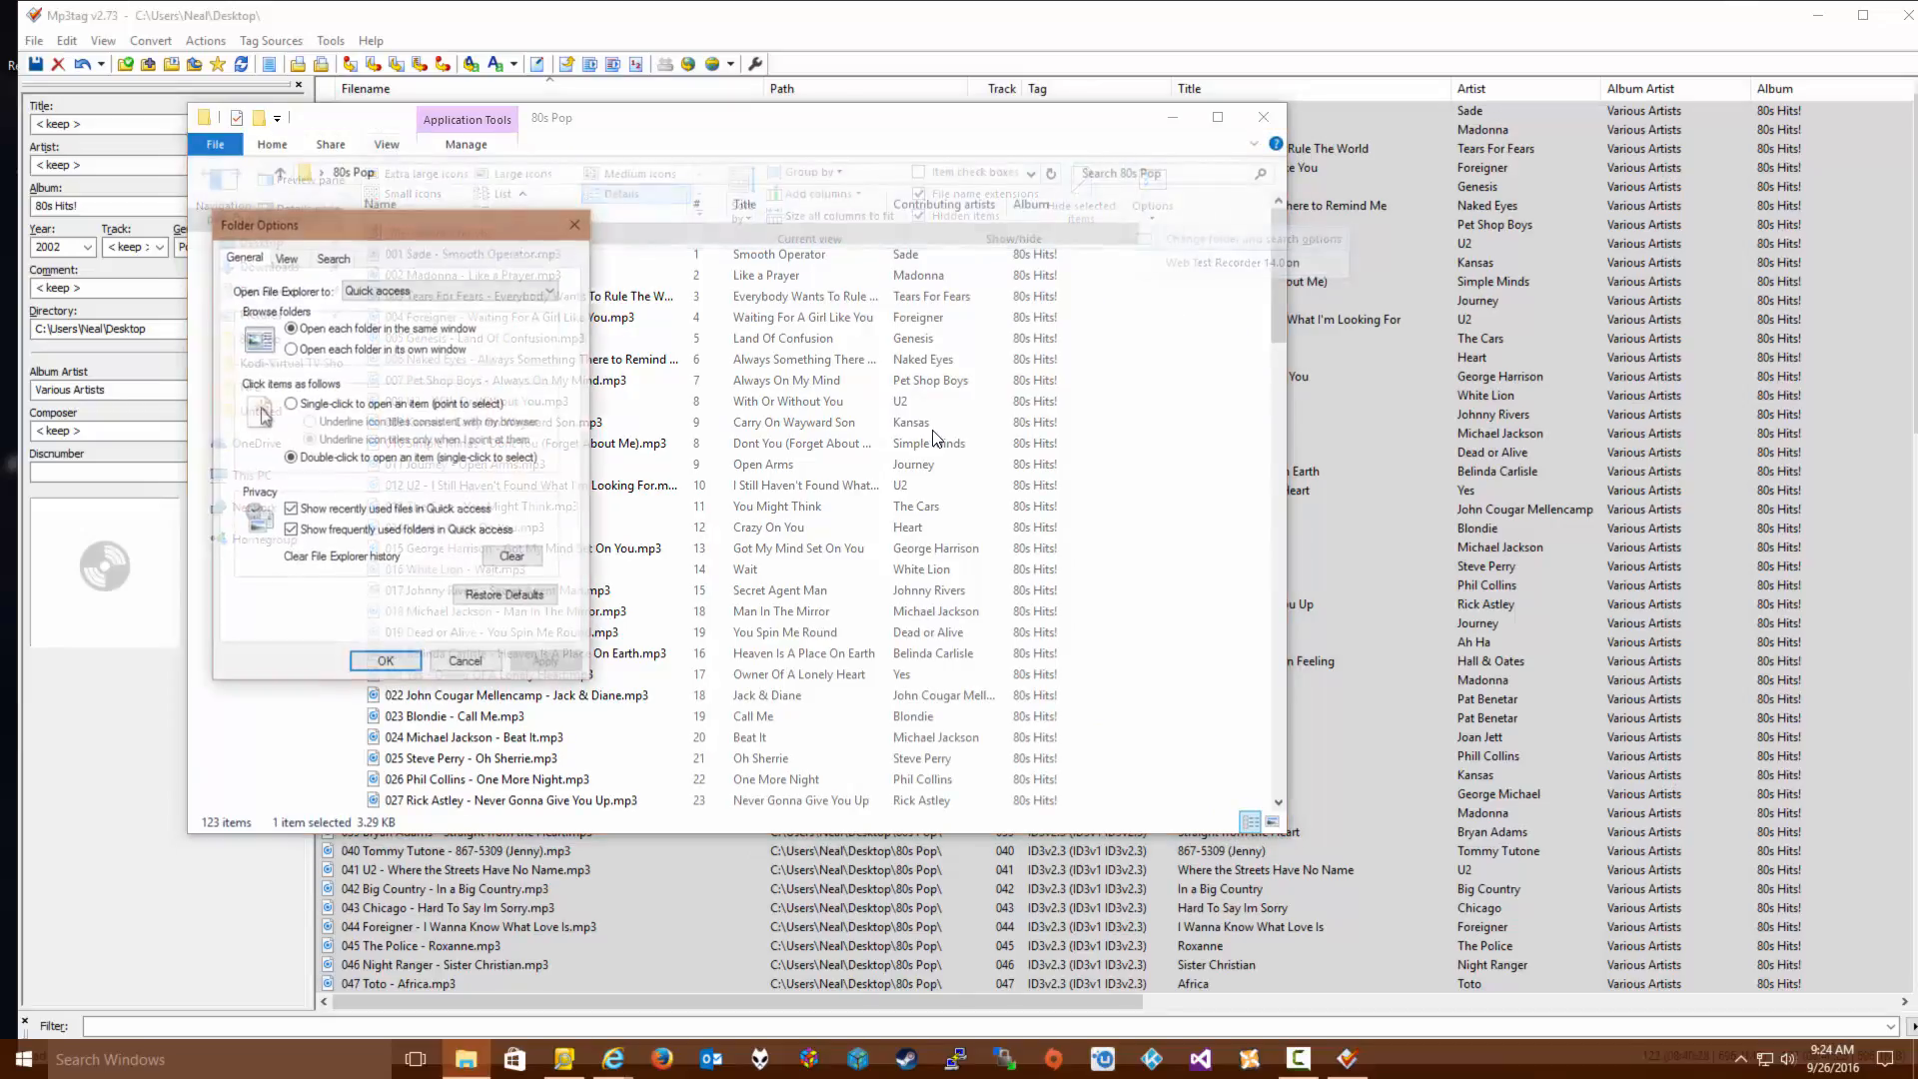
{"action": "left_click", "coordinate": [286, 258]}
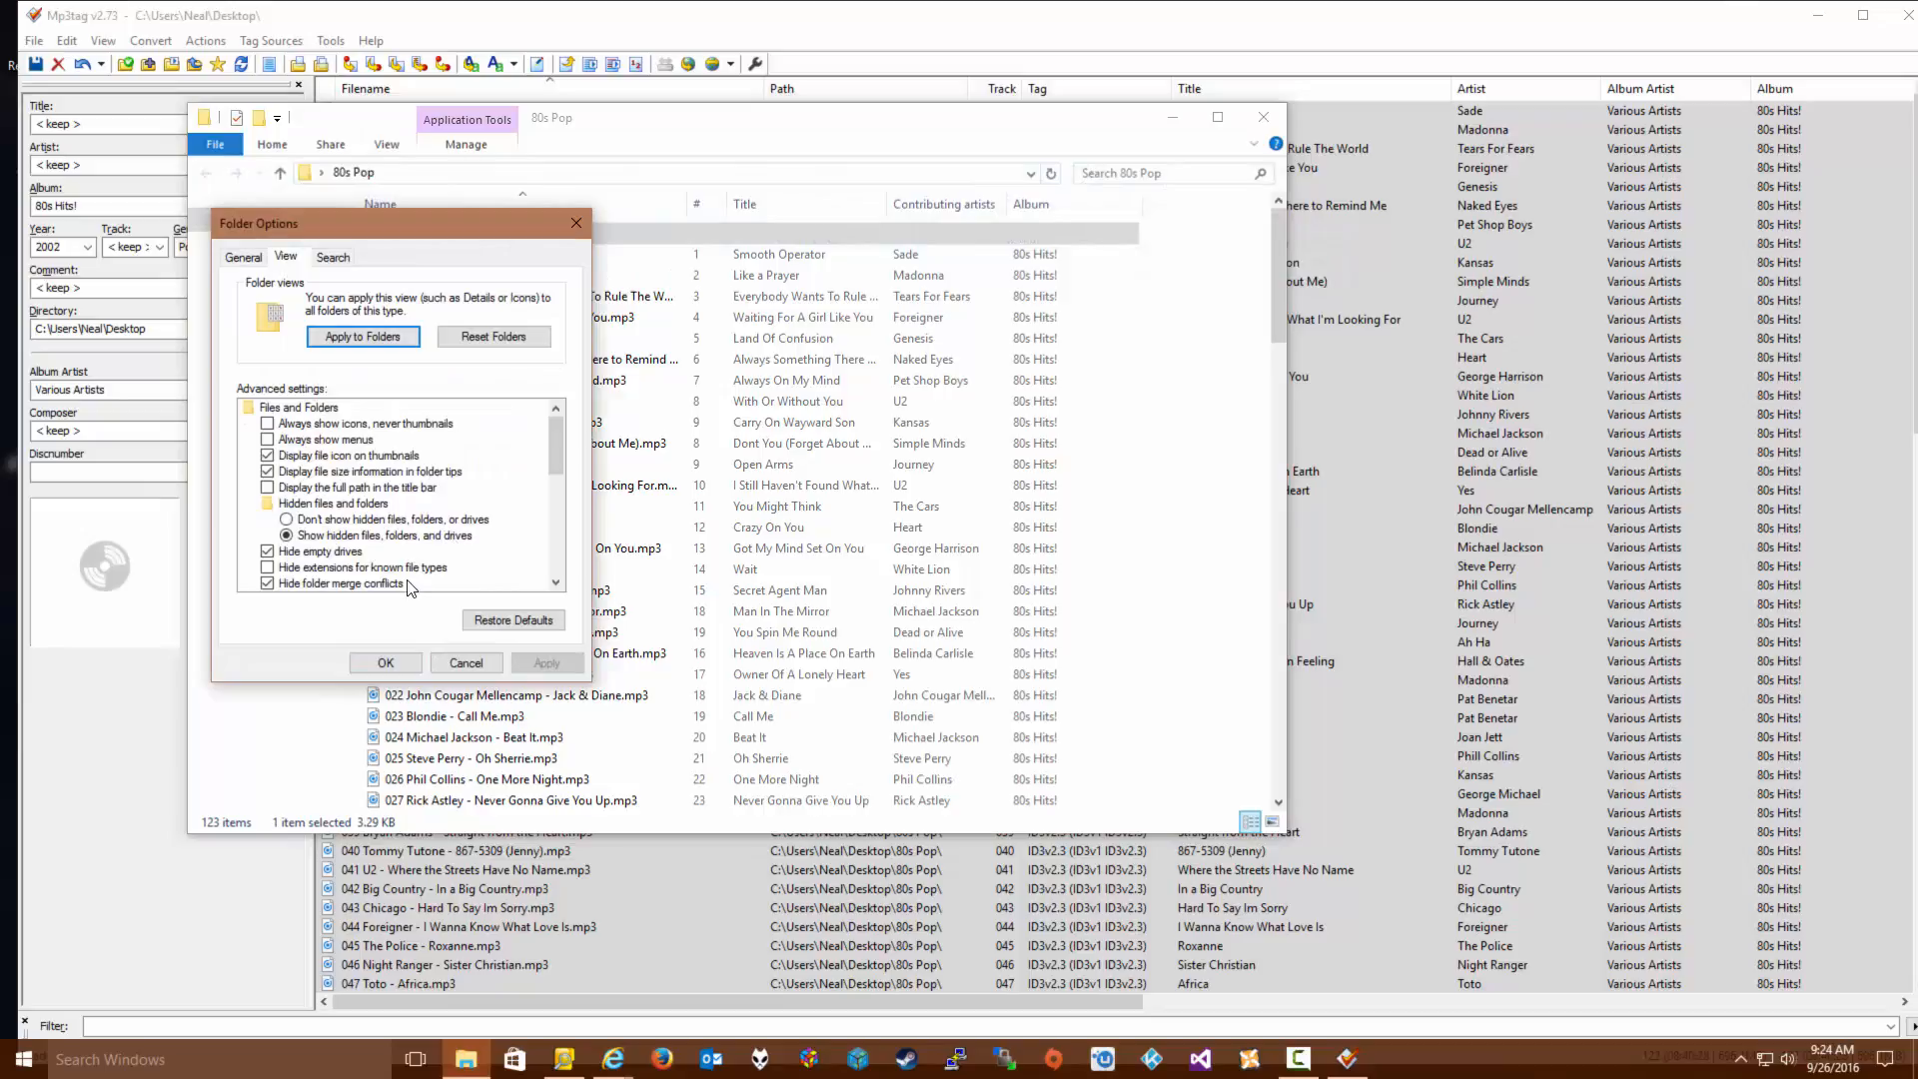
{"action": "scroll", "coordinate": [409, 589], "scroll_direction": "down", "scroll_amount": 1}
{"action": "left_click", "coordinate": [270, 552]}
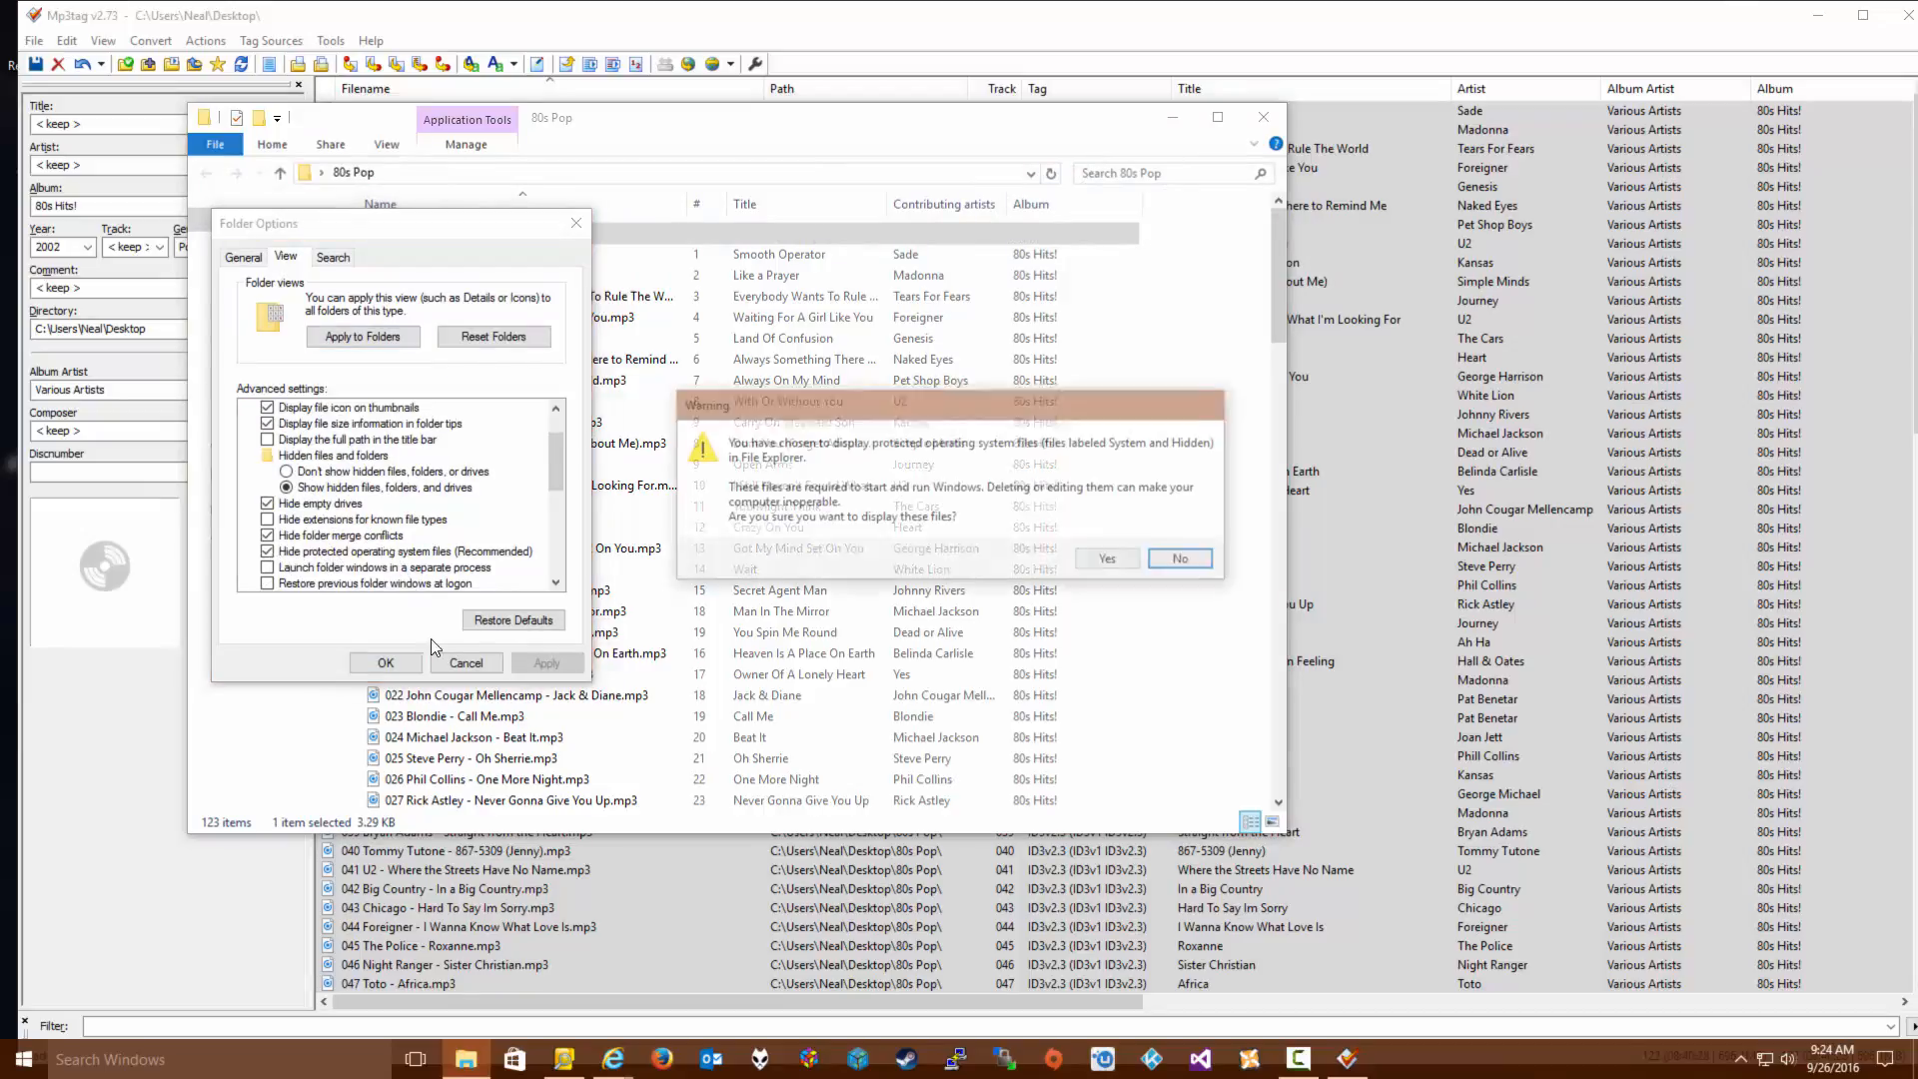
{"action": "left_click", "coordinate": [1135, 555]}
{"action": "left_click", "coordinate": [546, 664]}
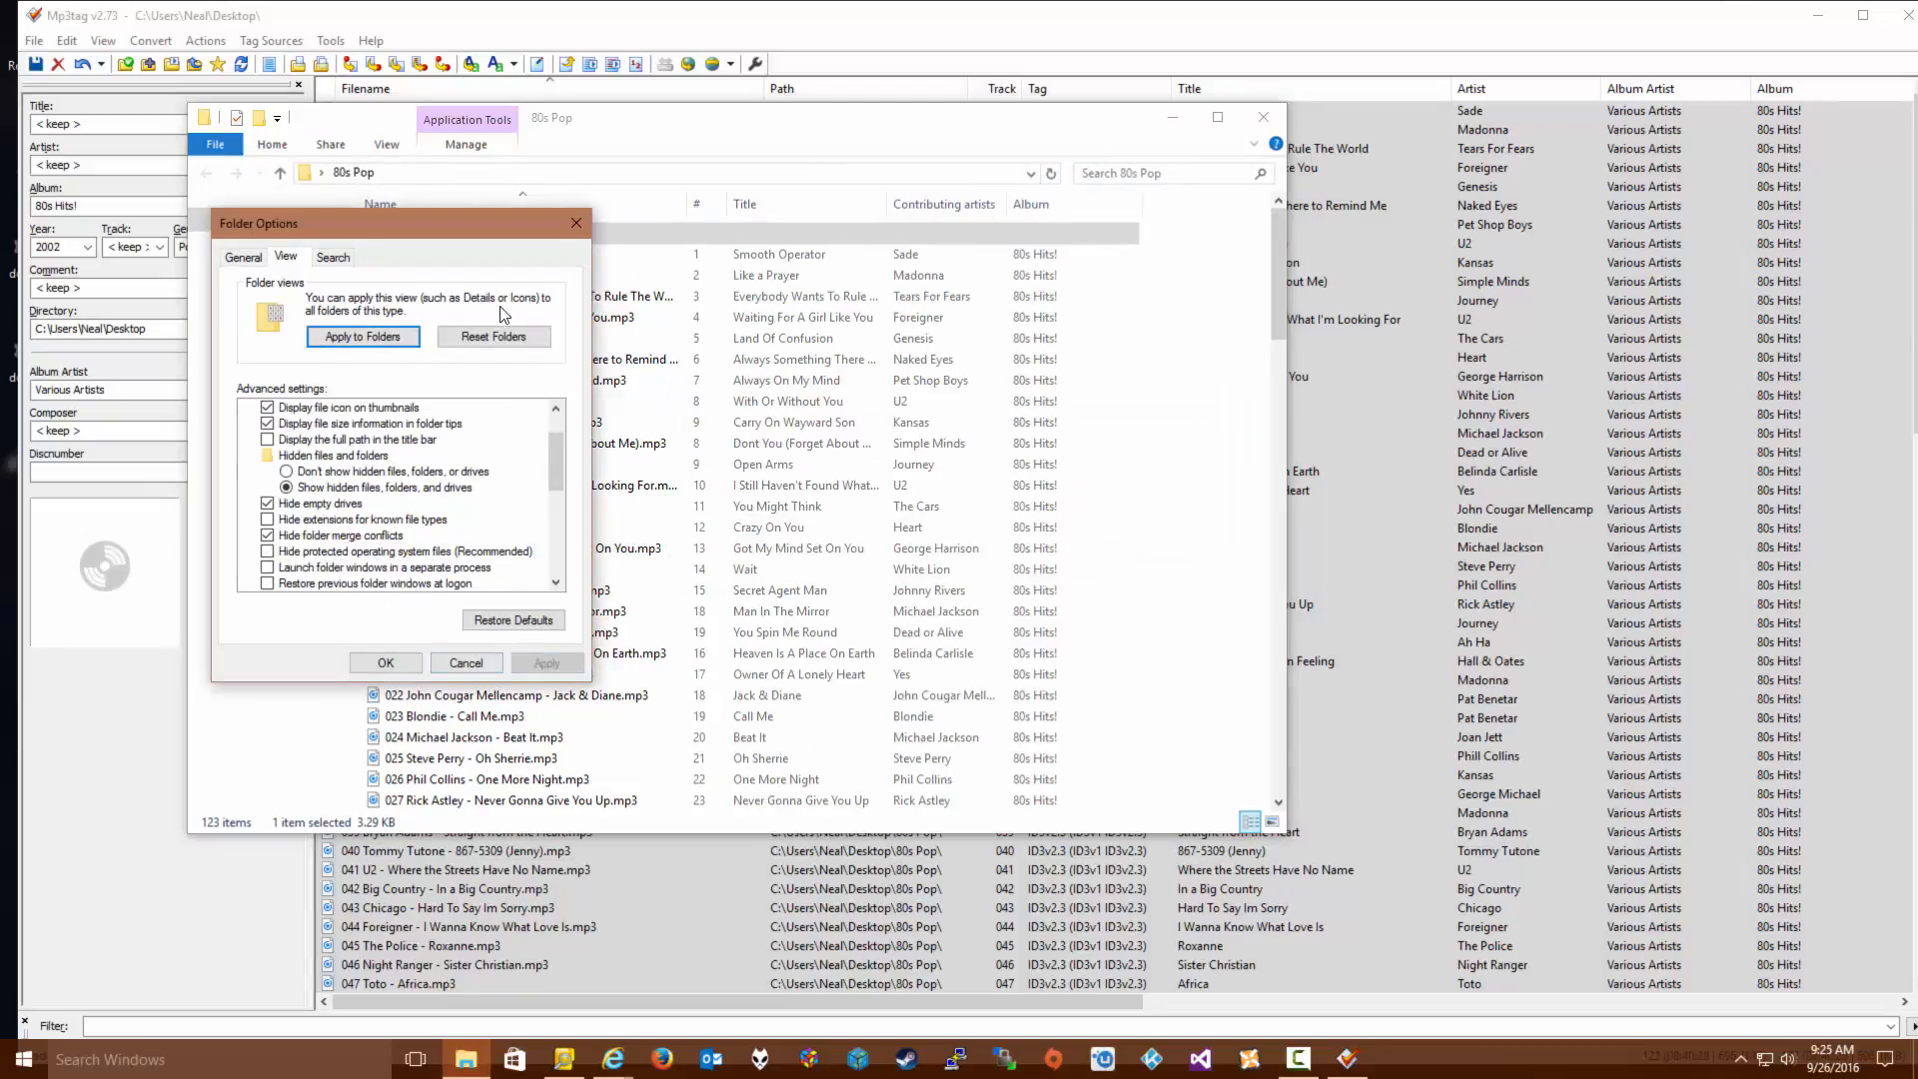
{"action": "left_click_drag", "start_coordinate": [474, 236], "coordinate": [1280, 392]}
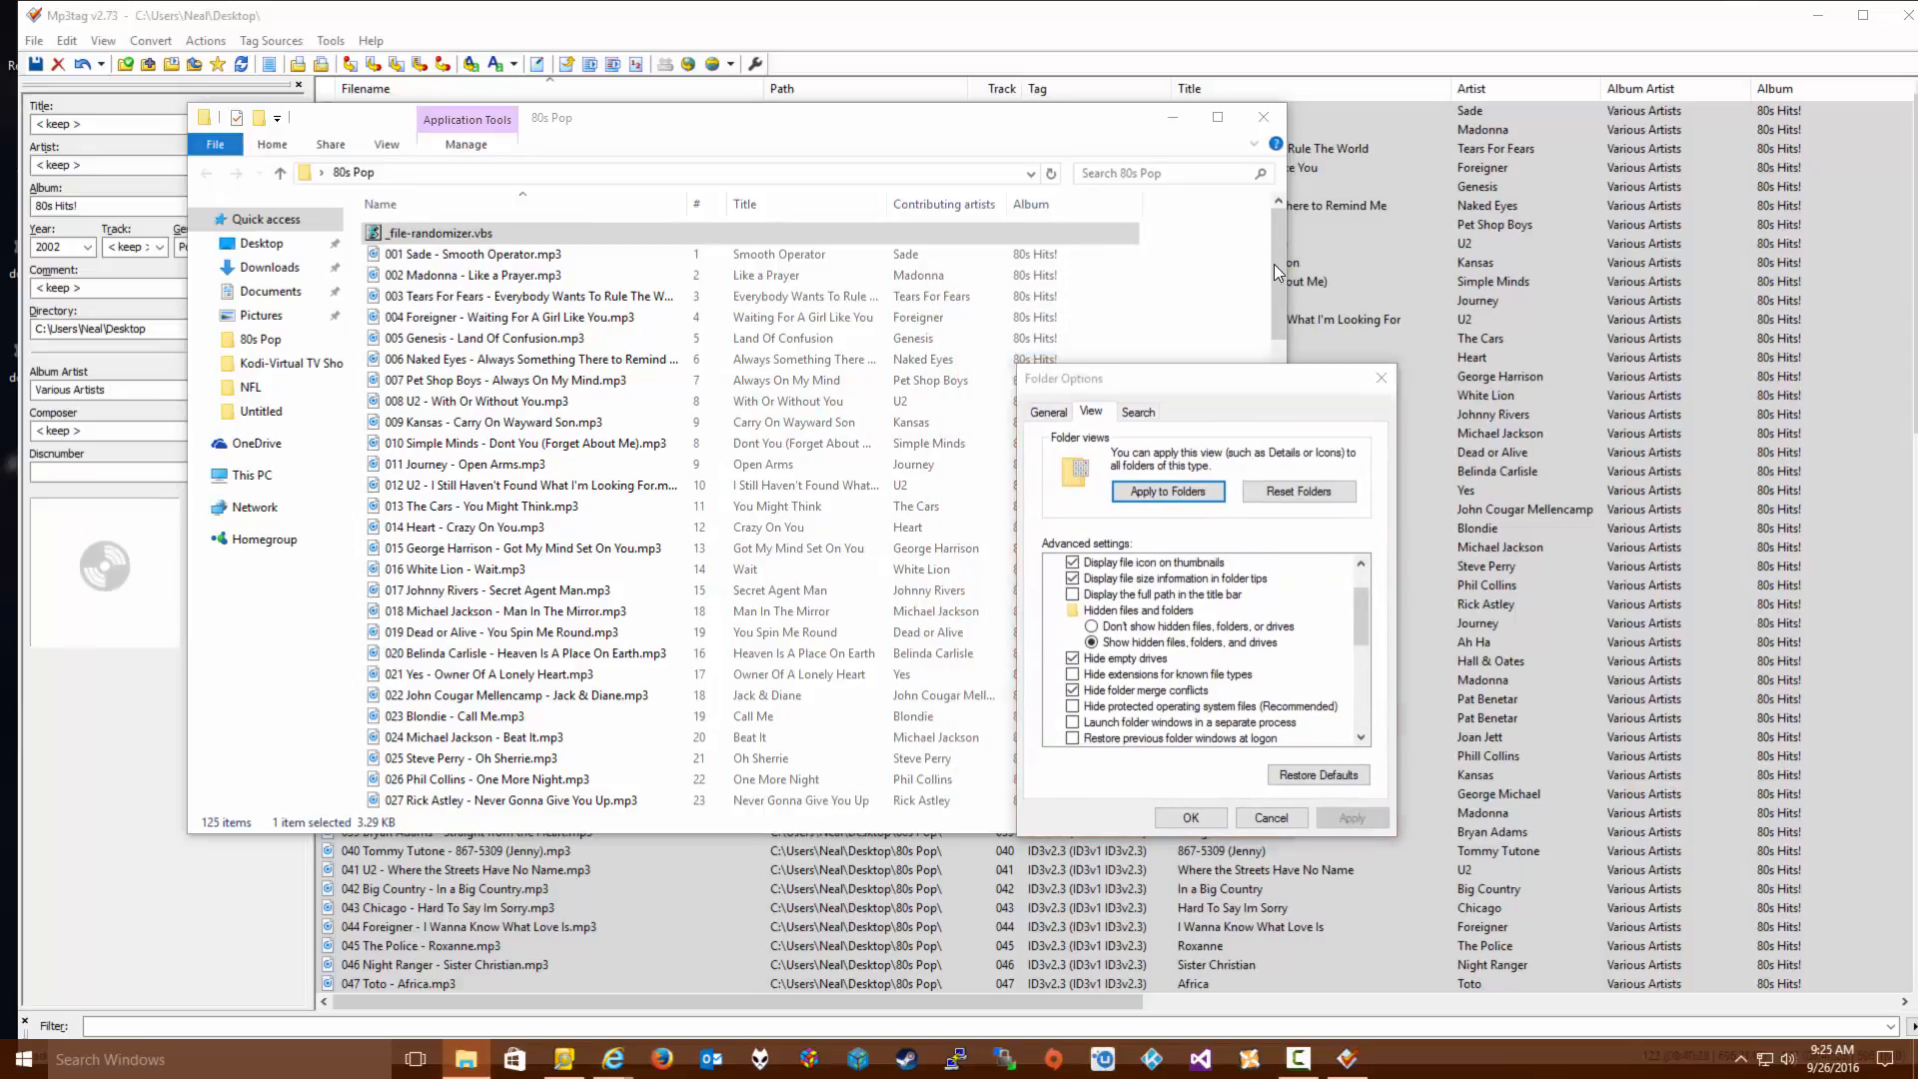
{"action": "left_click", "coordinate": [1190, 817]}
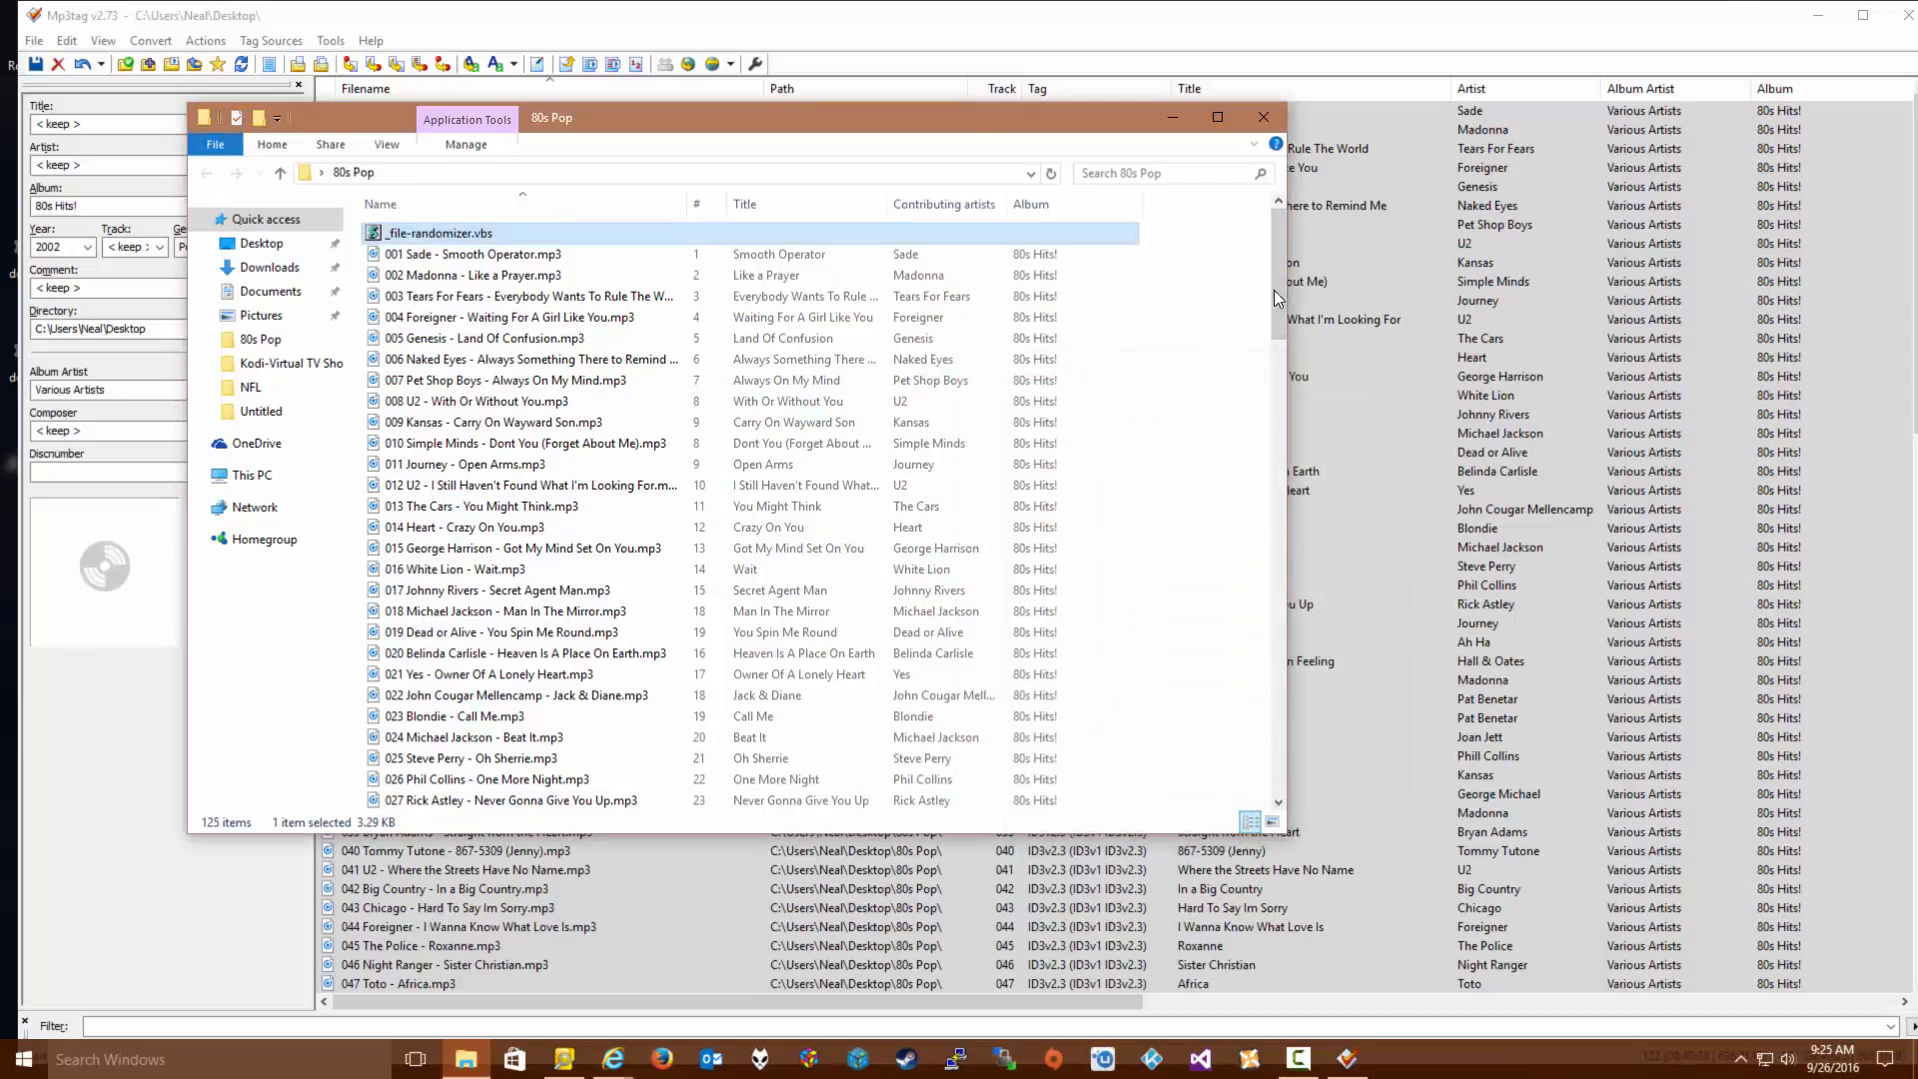
Delete AlbumArtSmall.jpg and Folder.jpg from the end of the 80s Pop folder
{"action": "left_click_drag", "start_coordinate": [1276, 290], "coordinate": [1297, 765]}
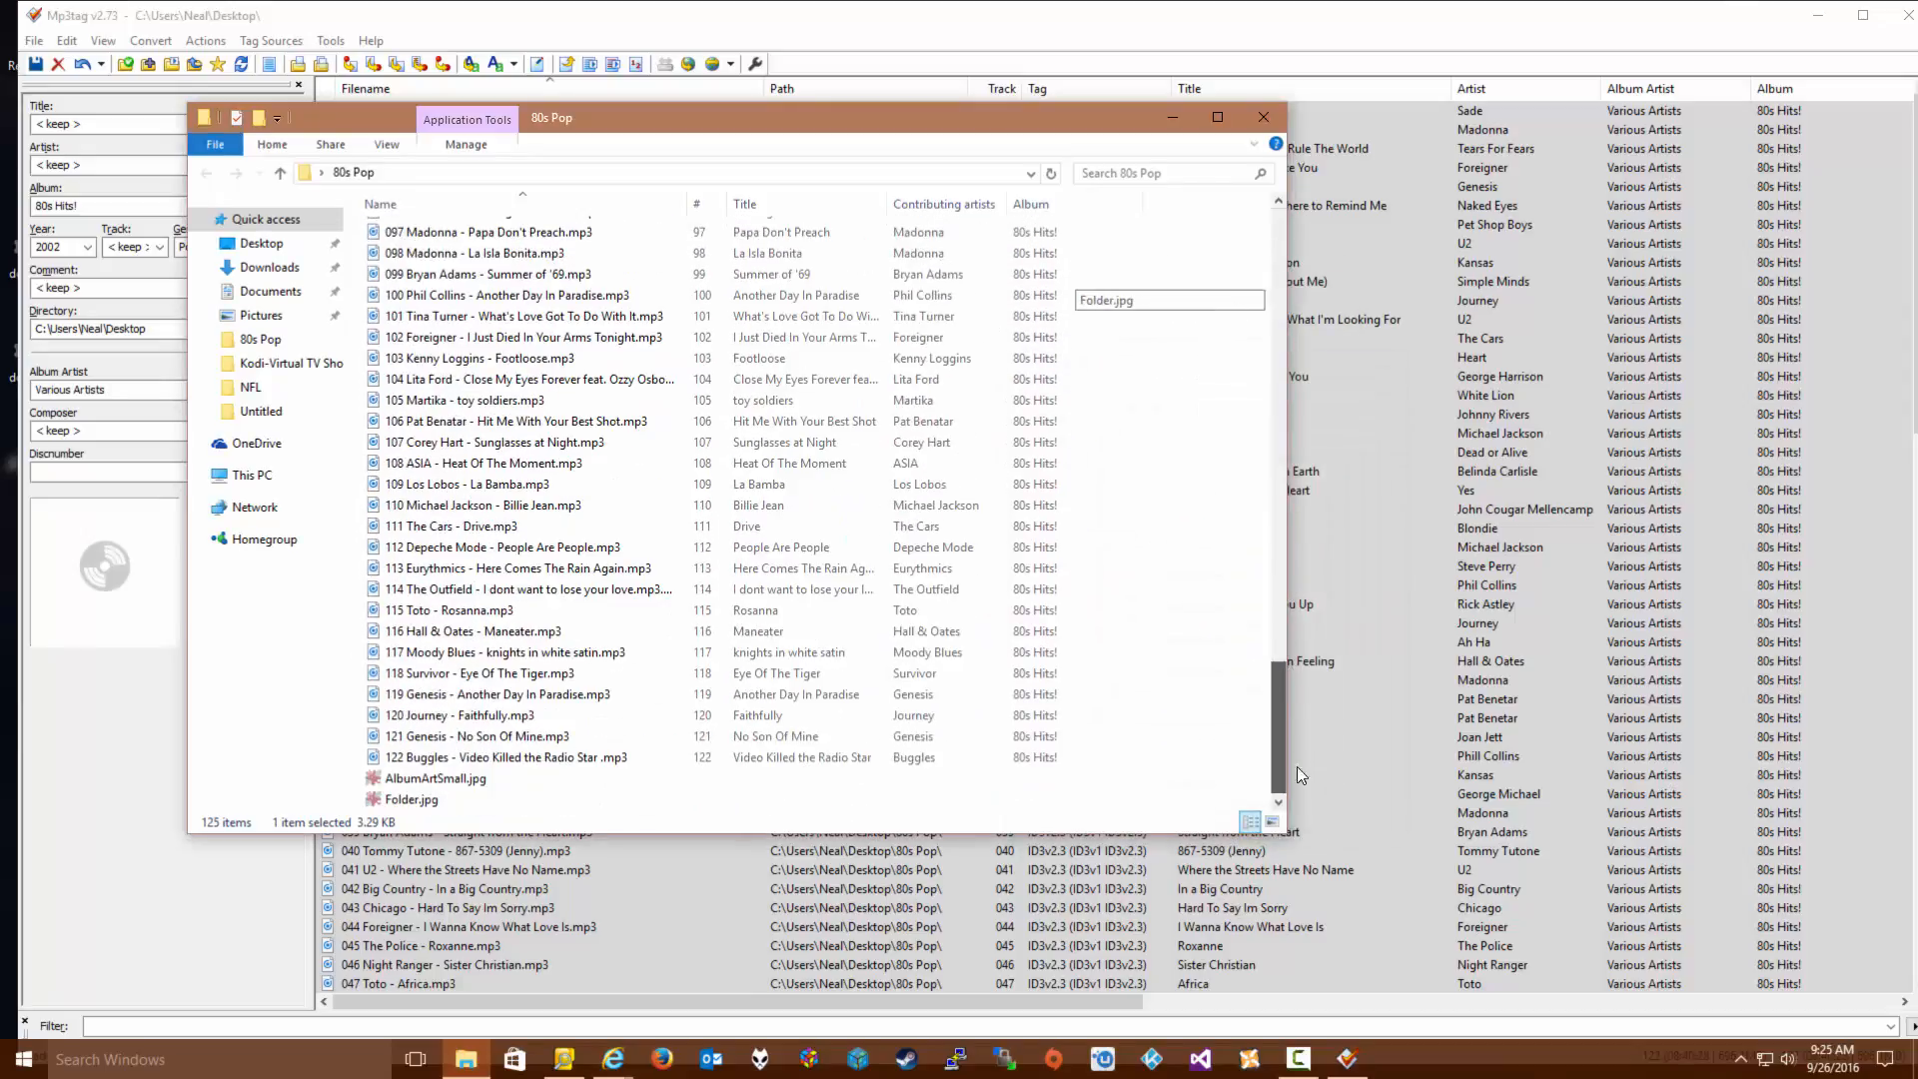
{"action": "left_click", "coordinate": [417, 799]}
{"action": "left_click", "coordinate": [434, 777], "text": "shift"}
{"action": "key", "text": "Delete"}
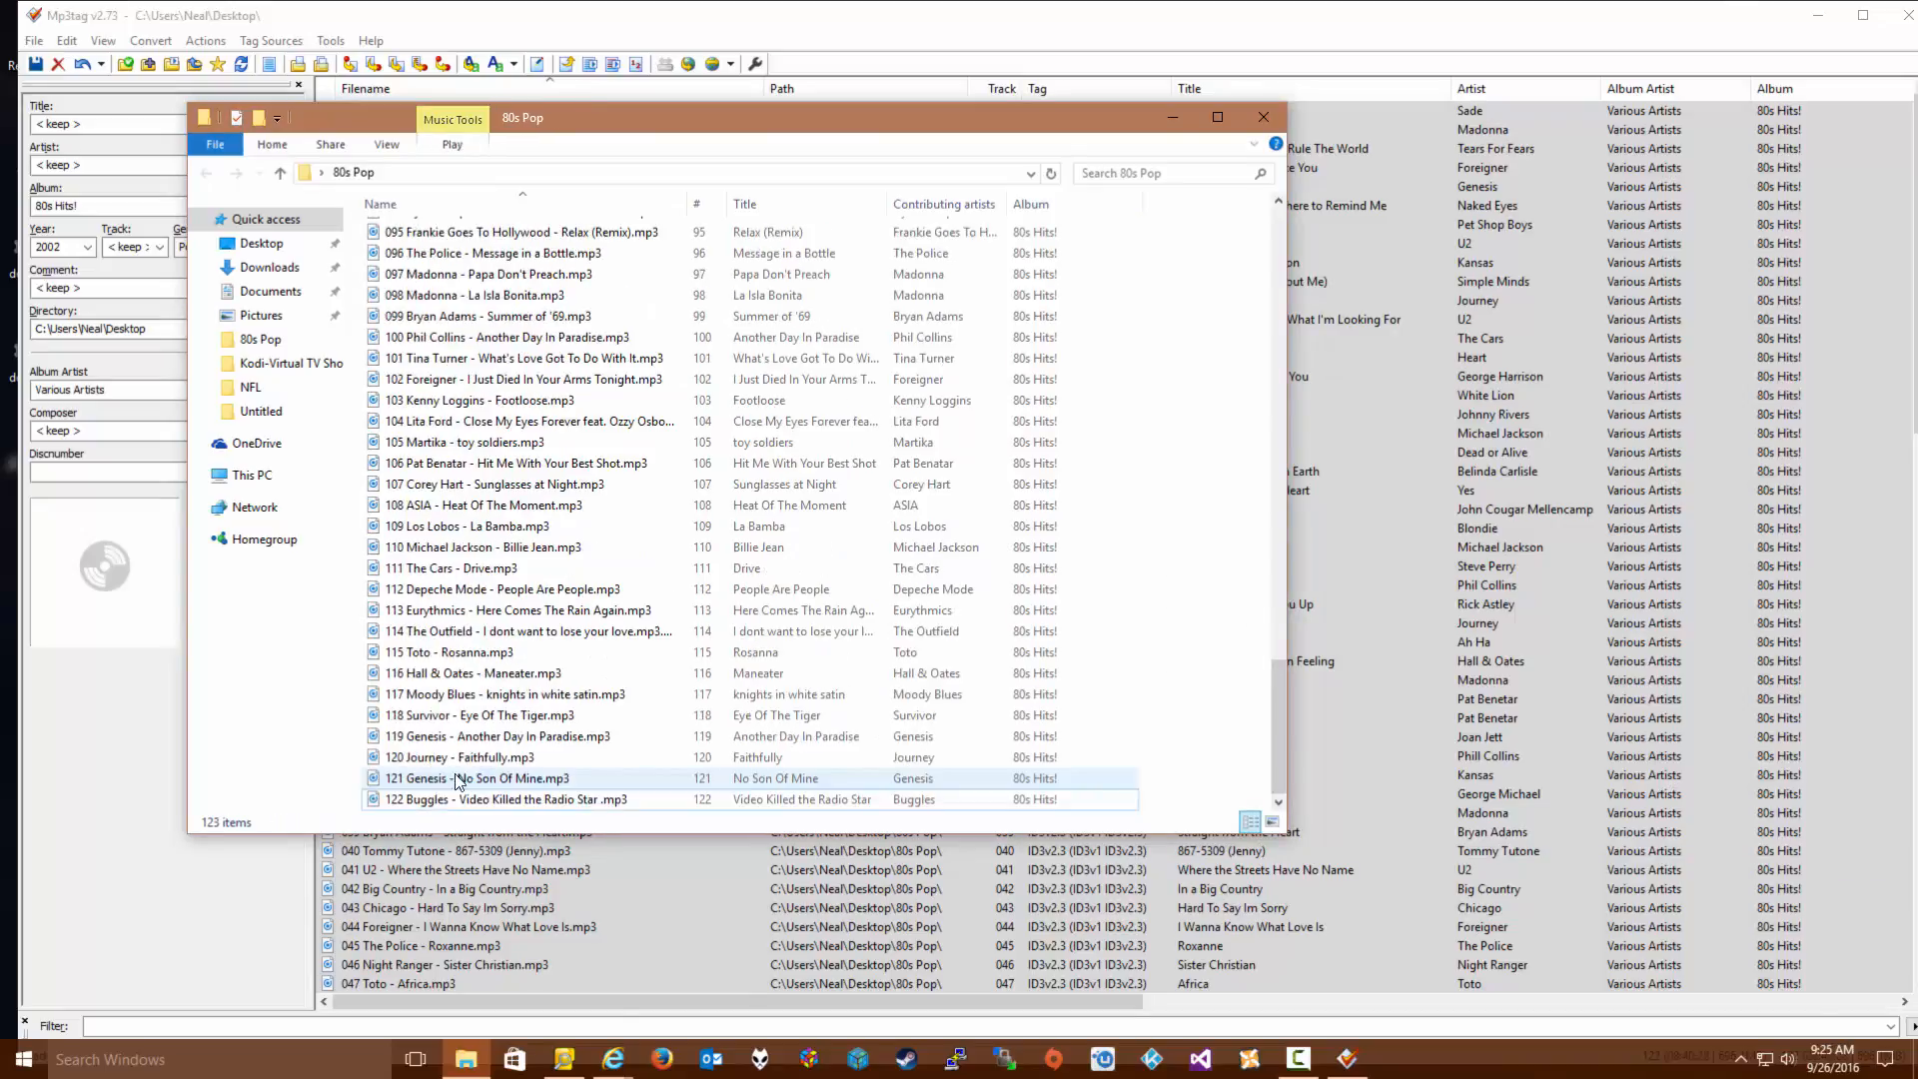
Set the folder options to hide protected operating system files again and apply the change
{"action": "left_click_drag", "start_coordinate": [1274, 680], "coordinate": [1278, 230]}
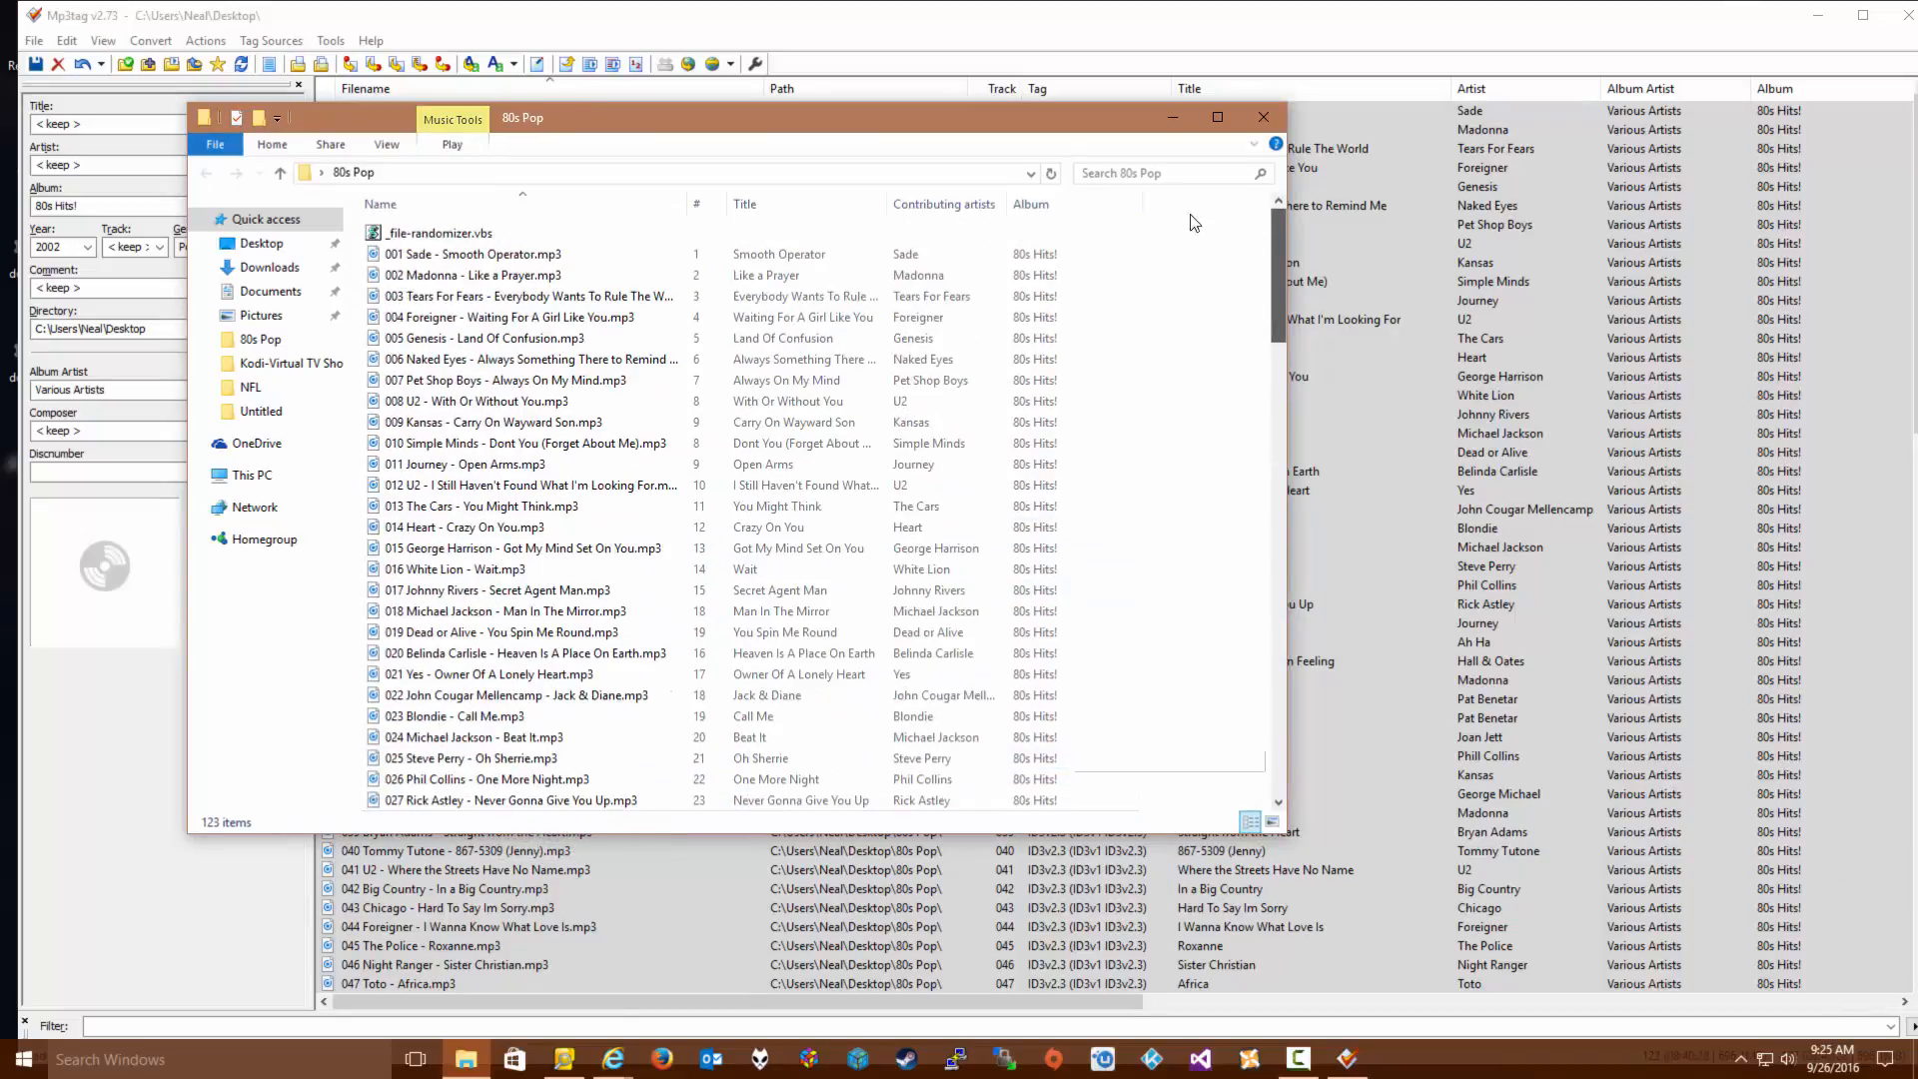
{"action": "left_click", "coordinate": [386, 144]}
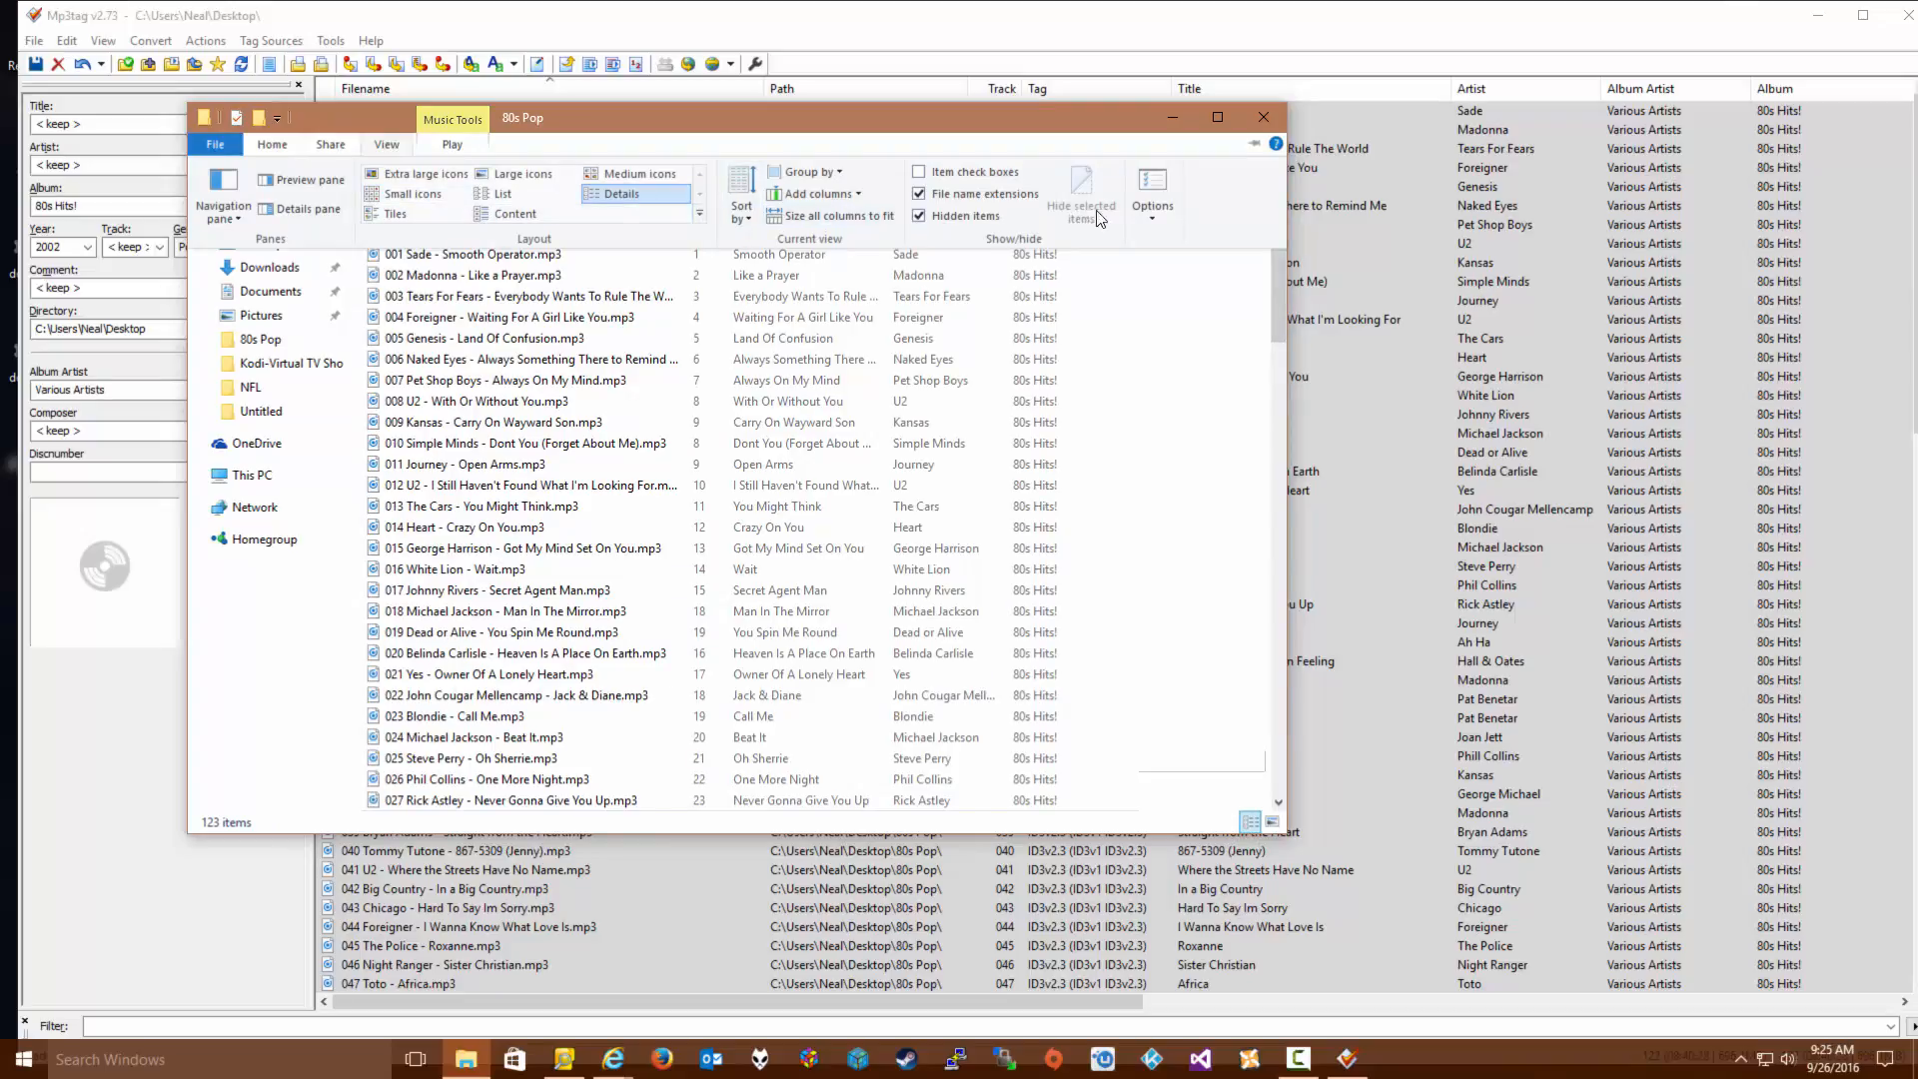
{"action": "left_click", "coordinate": [1153, 212]}
{"action": "left_click", "coordinate": [1177, 245]}
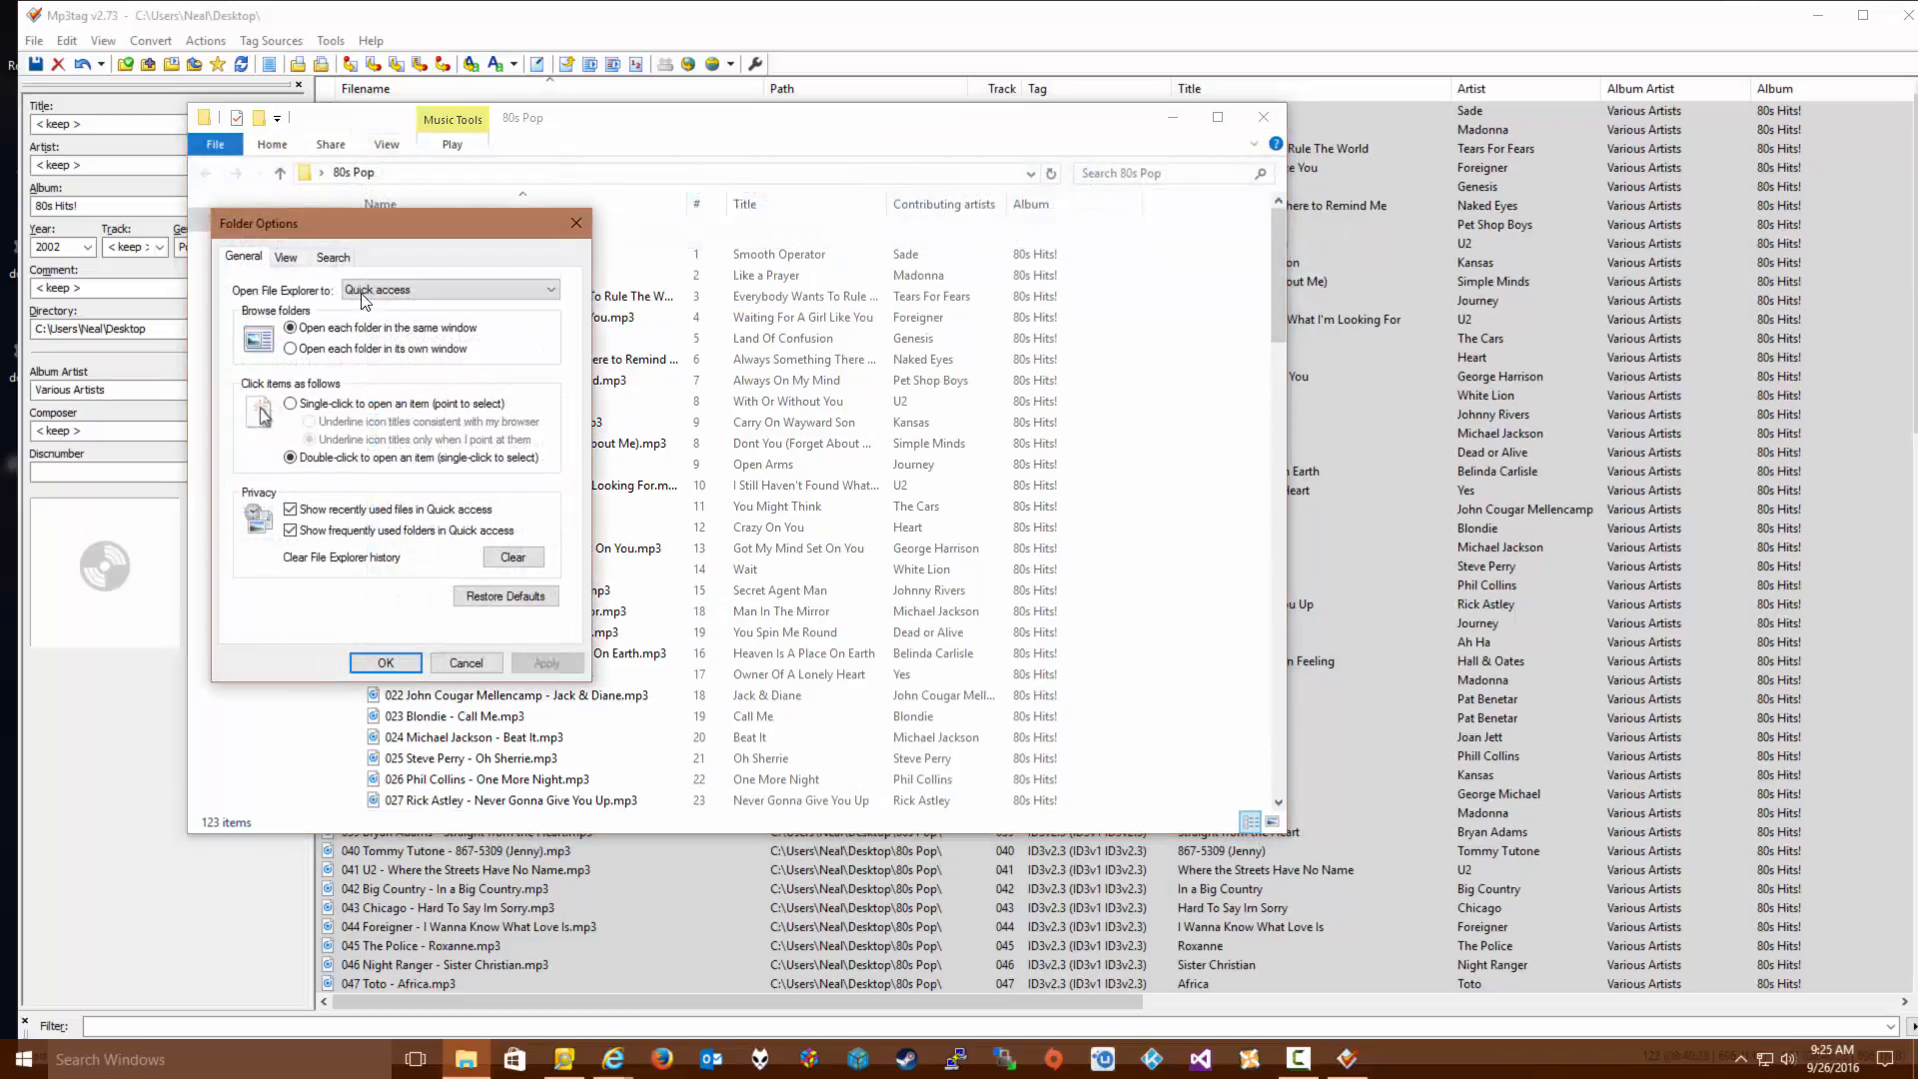
{"action": "left_click", "coordinate": [287, 258]}
{"action": "left_click_drag", "start_coordinate": [550, 440], "coordinate": [559, 465]}
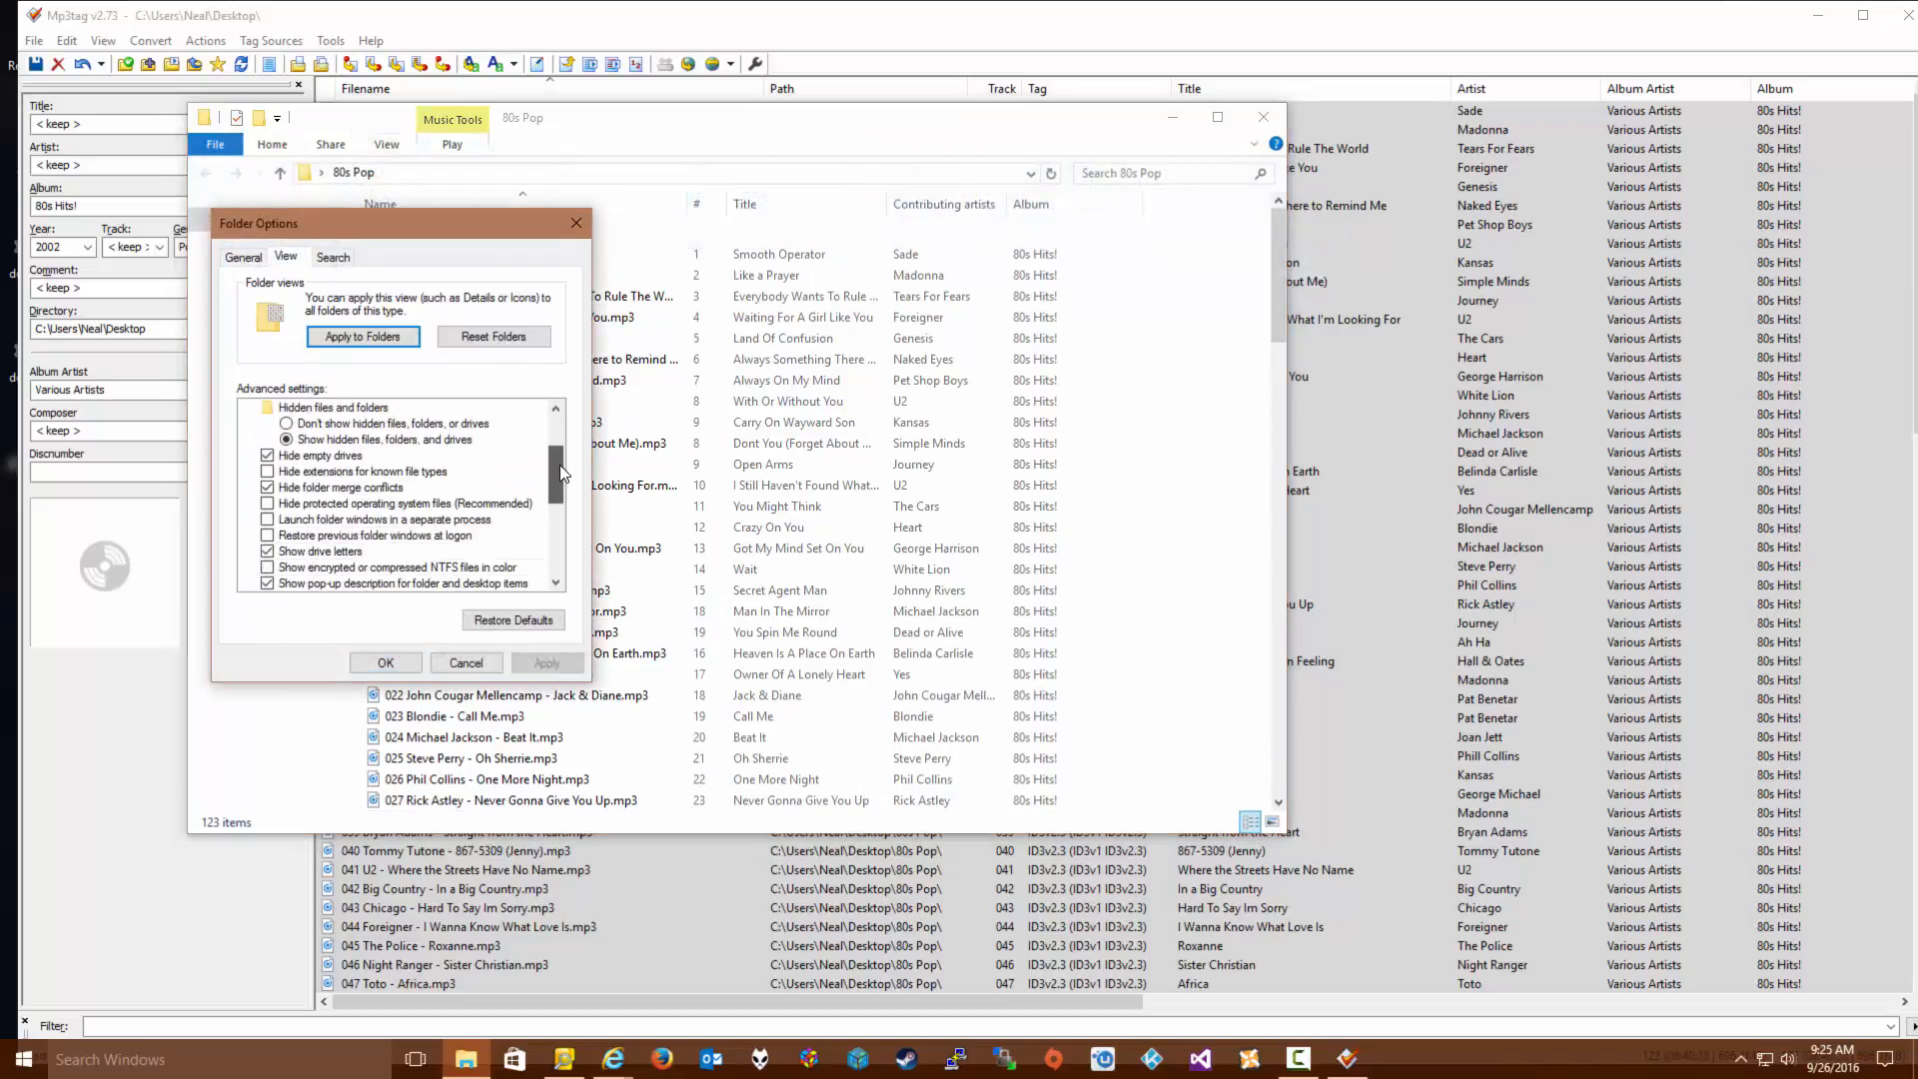
{"action": "left_click", "coordinate": [267, 505]}
{"action": "left_click", "coordinate": [547, 663]}
{"action": "left_click", "coordinate": [386, 663]}
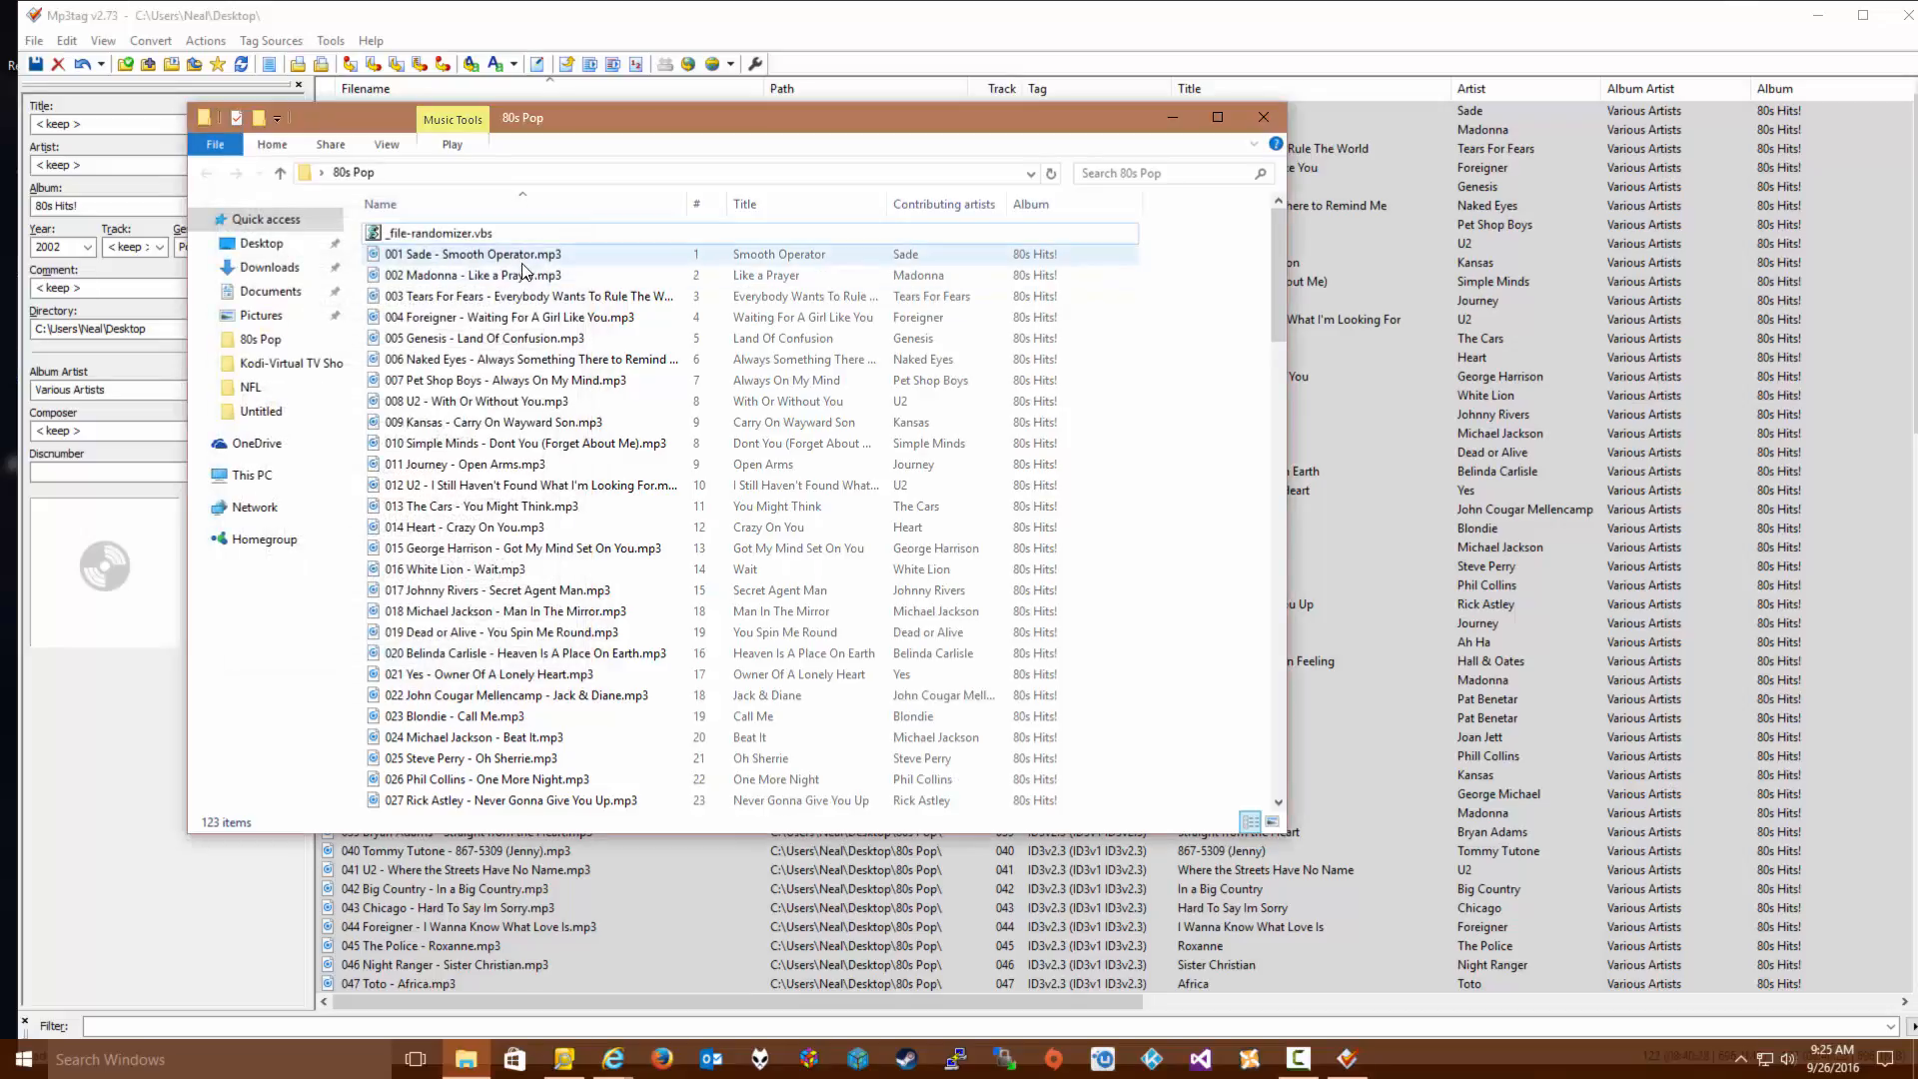
Switch to Internet Explorer and save the New Wave Hits of the '80s, Vol. 14 cover as folder.jpg in the 80s Pop folder
{"action": "left_click", "coordinate": [1173, 119]}
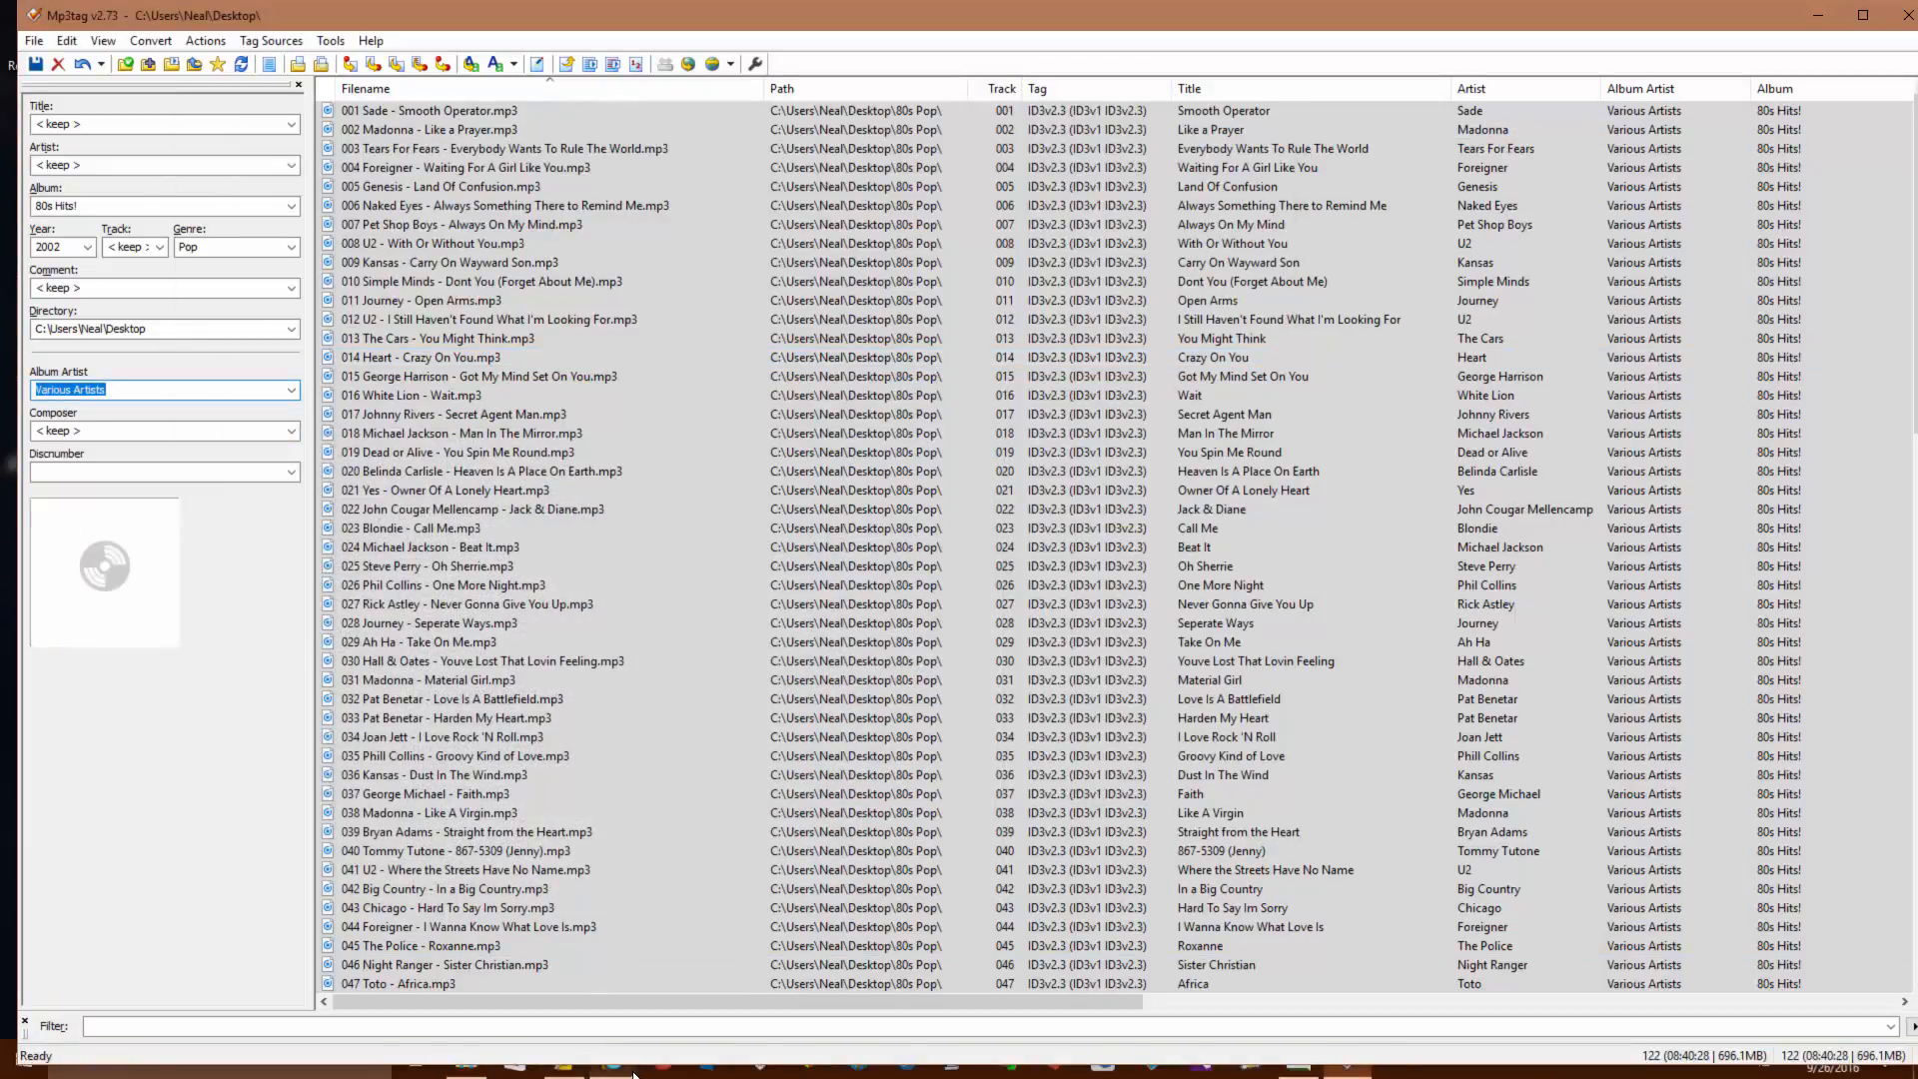
{"action": "key", "text": "alt+Tab"}
{"action": "key", "text": "alt+Tab"}
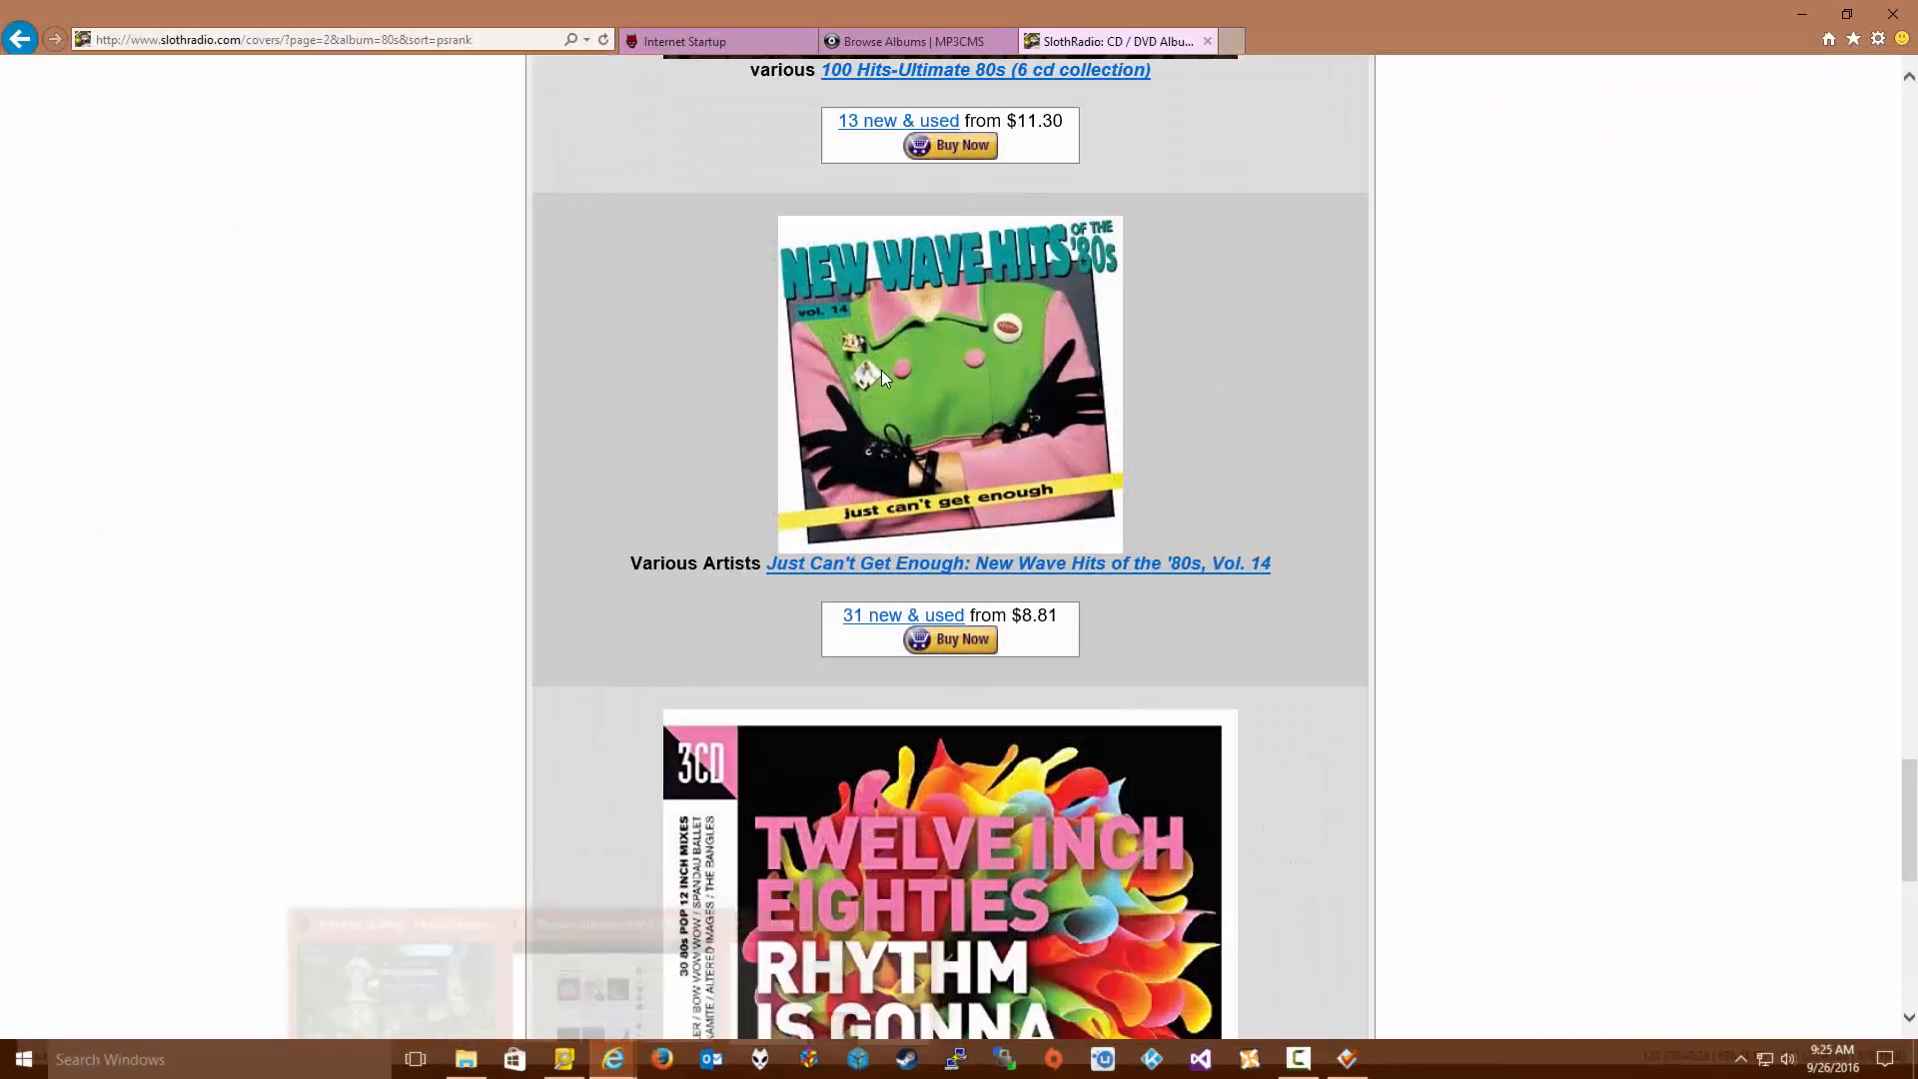
{"action": "right_click", "coordinate": [885, 367]}
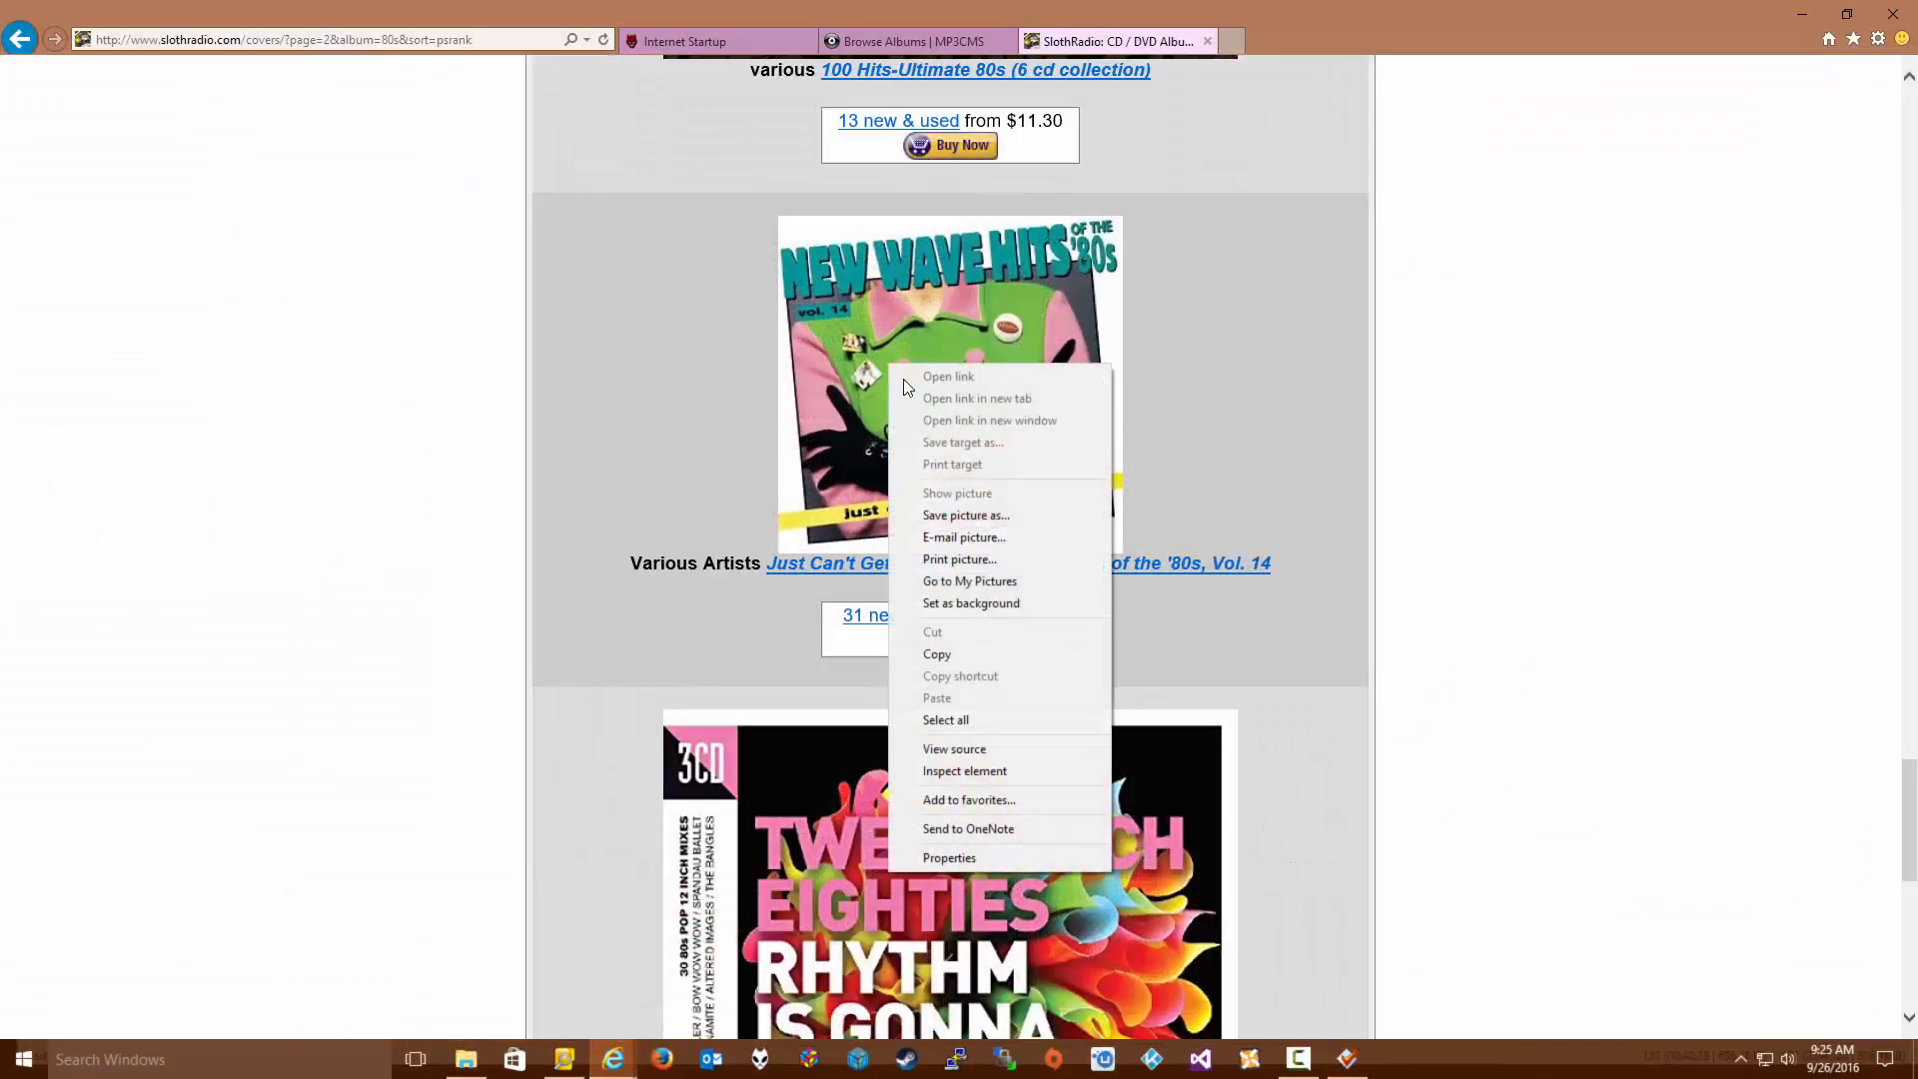
{"action": "left_click", "coordinate": [954, 516]}
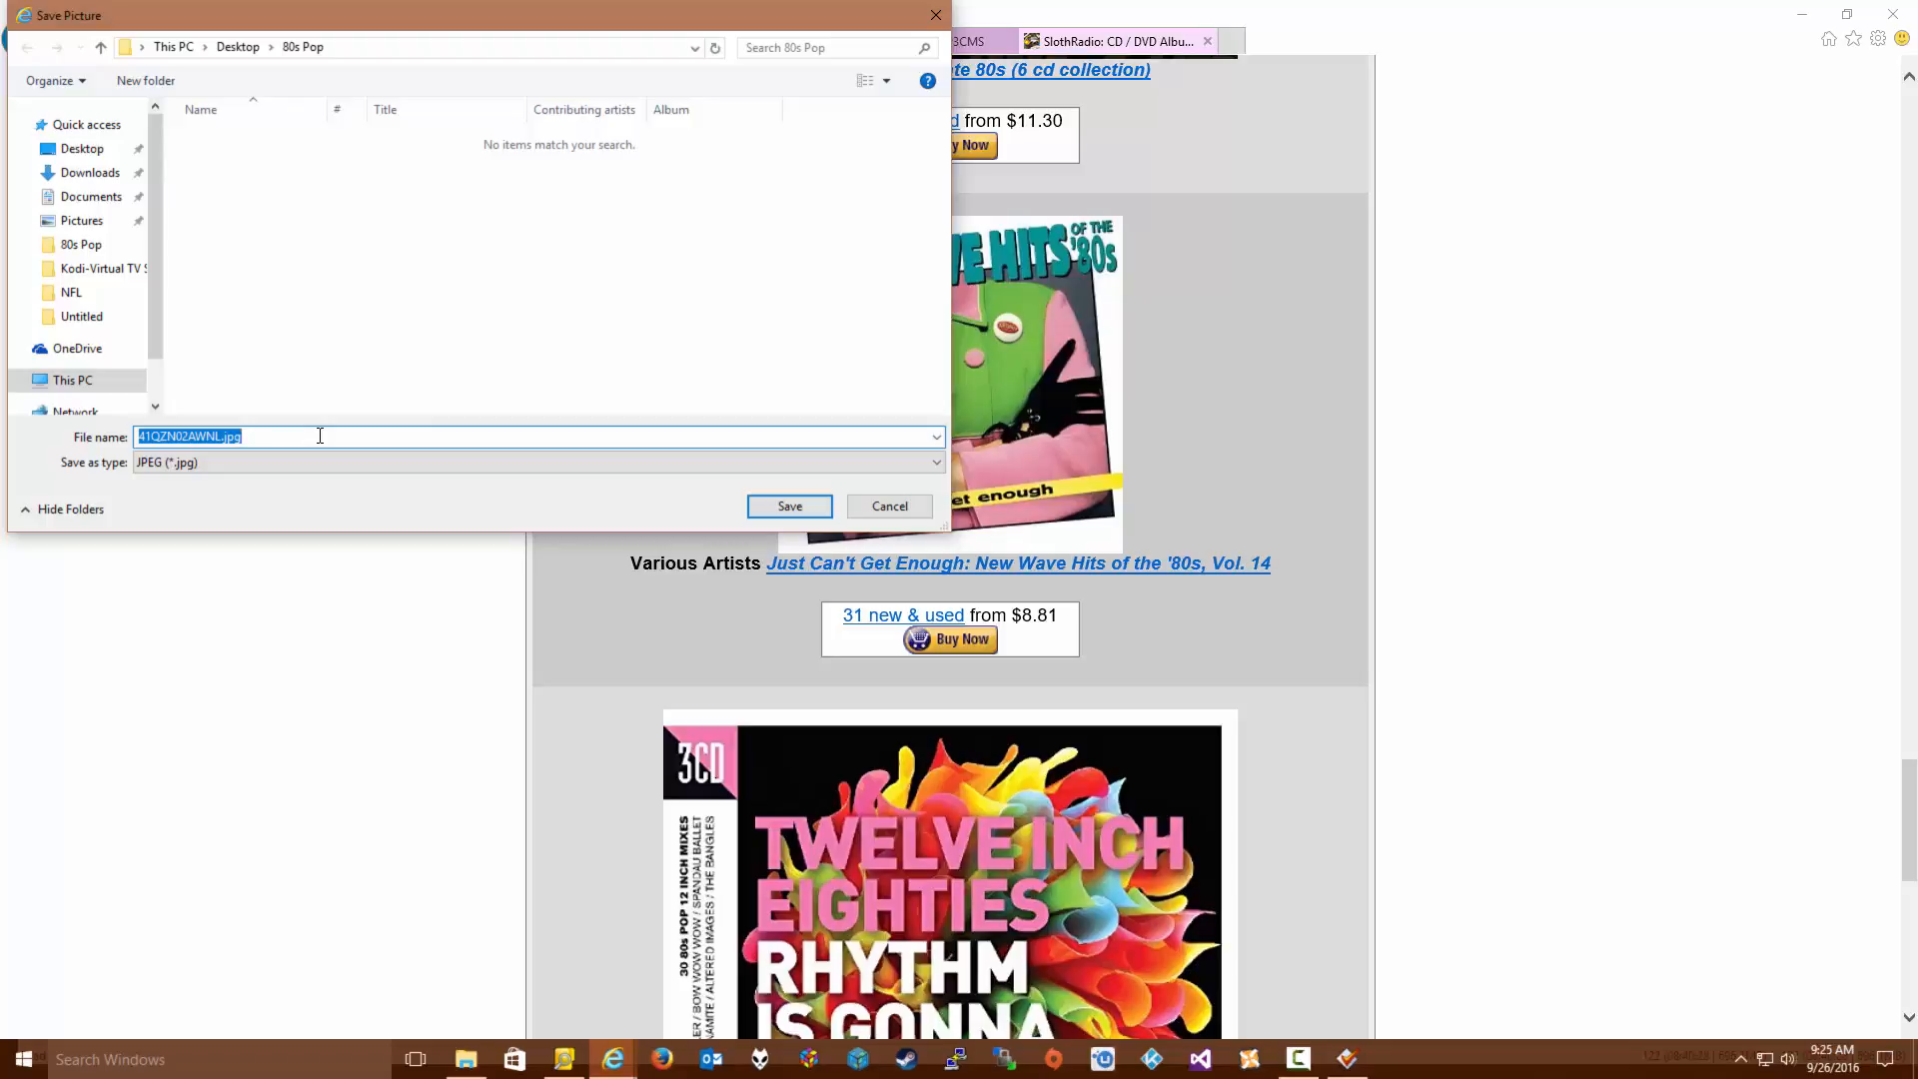
{"action": "type", "text": "folder"}
{"action": "left_click", "coordinate": [775, 505]}
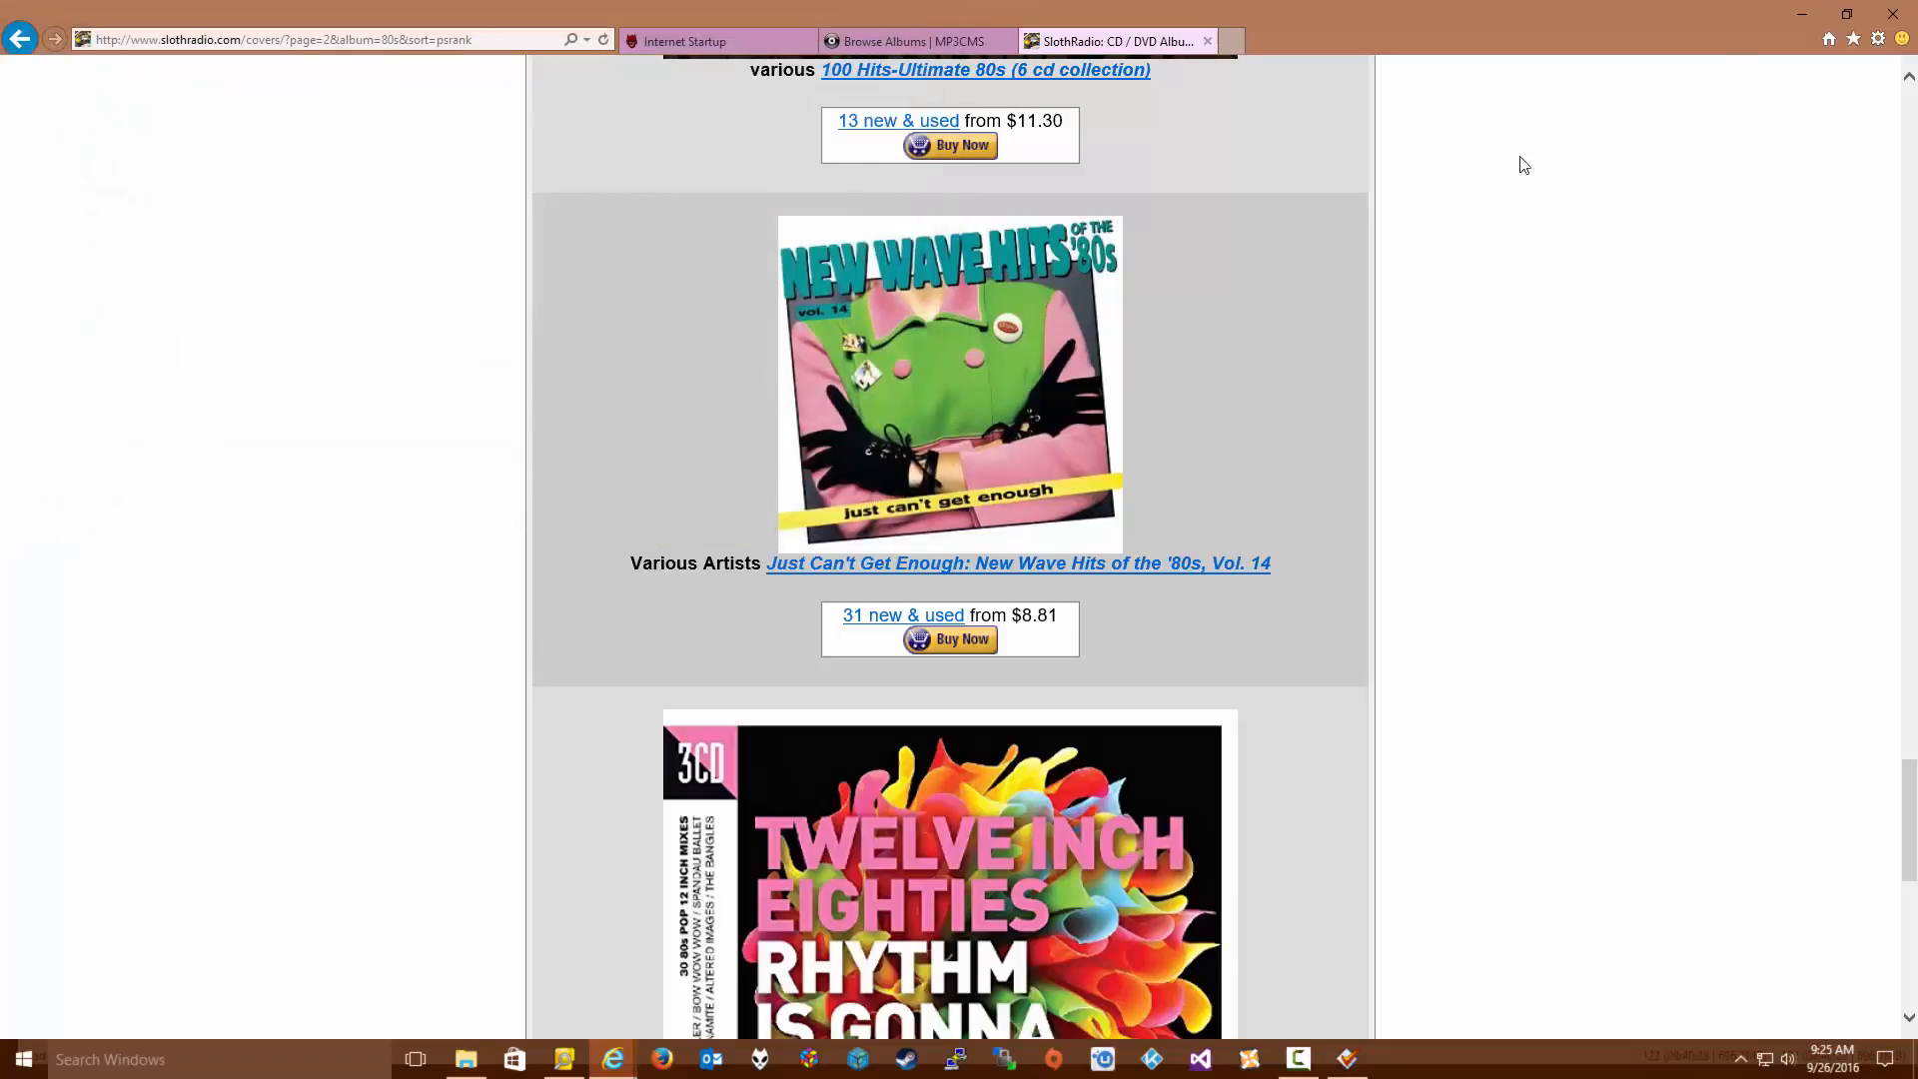
Return to Mp3tag, add folder.jpg as the cover of all selected songs, and save the tags
{"action": "left_click", "coordinate": [1798, 16]}
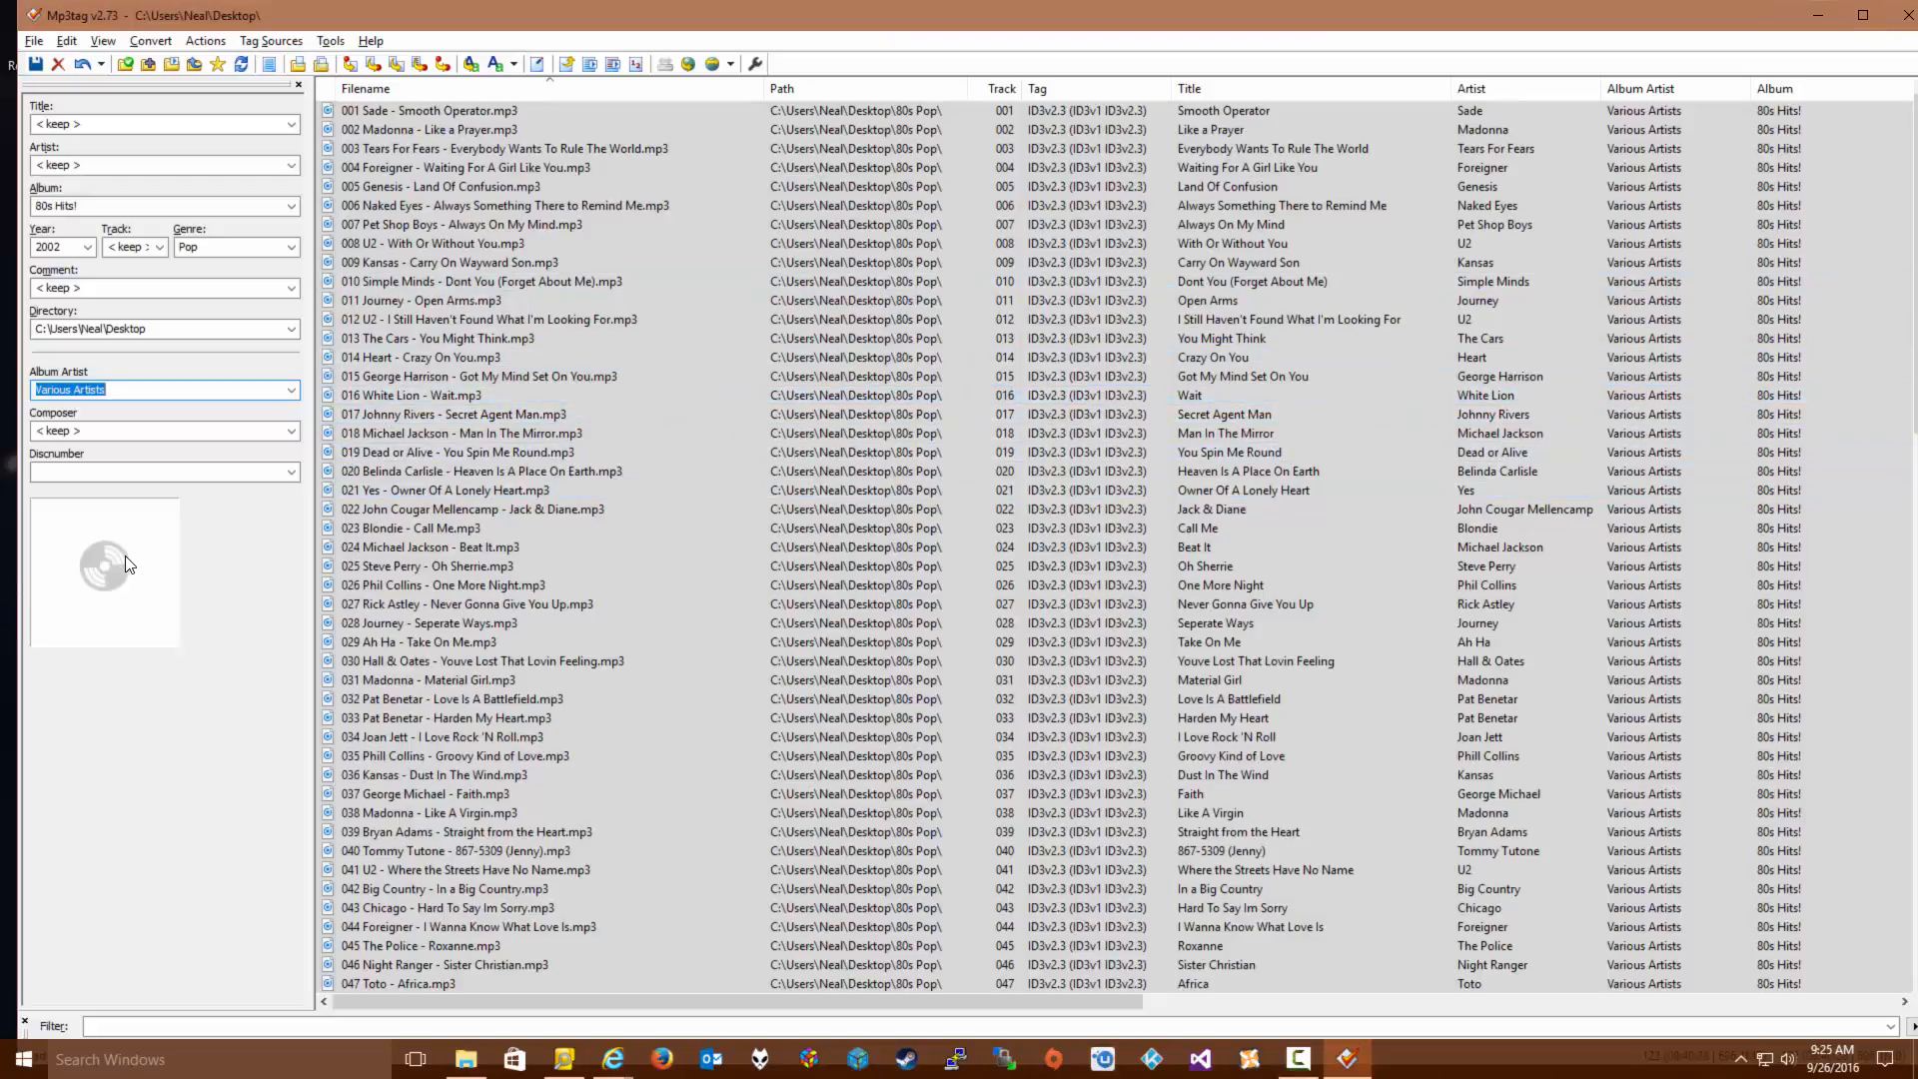
{"action": "right_click", "coordinate": [124, 556]}
{"action": "left_click", "coordinate": [158, 560]}
{"action": "left_click", "coordinate": [883, 460]}
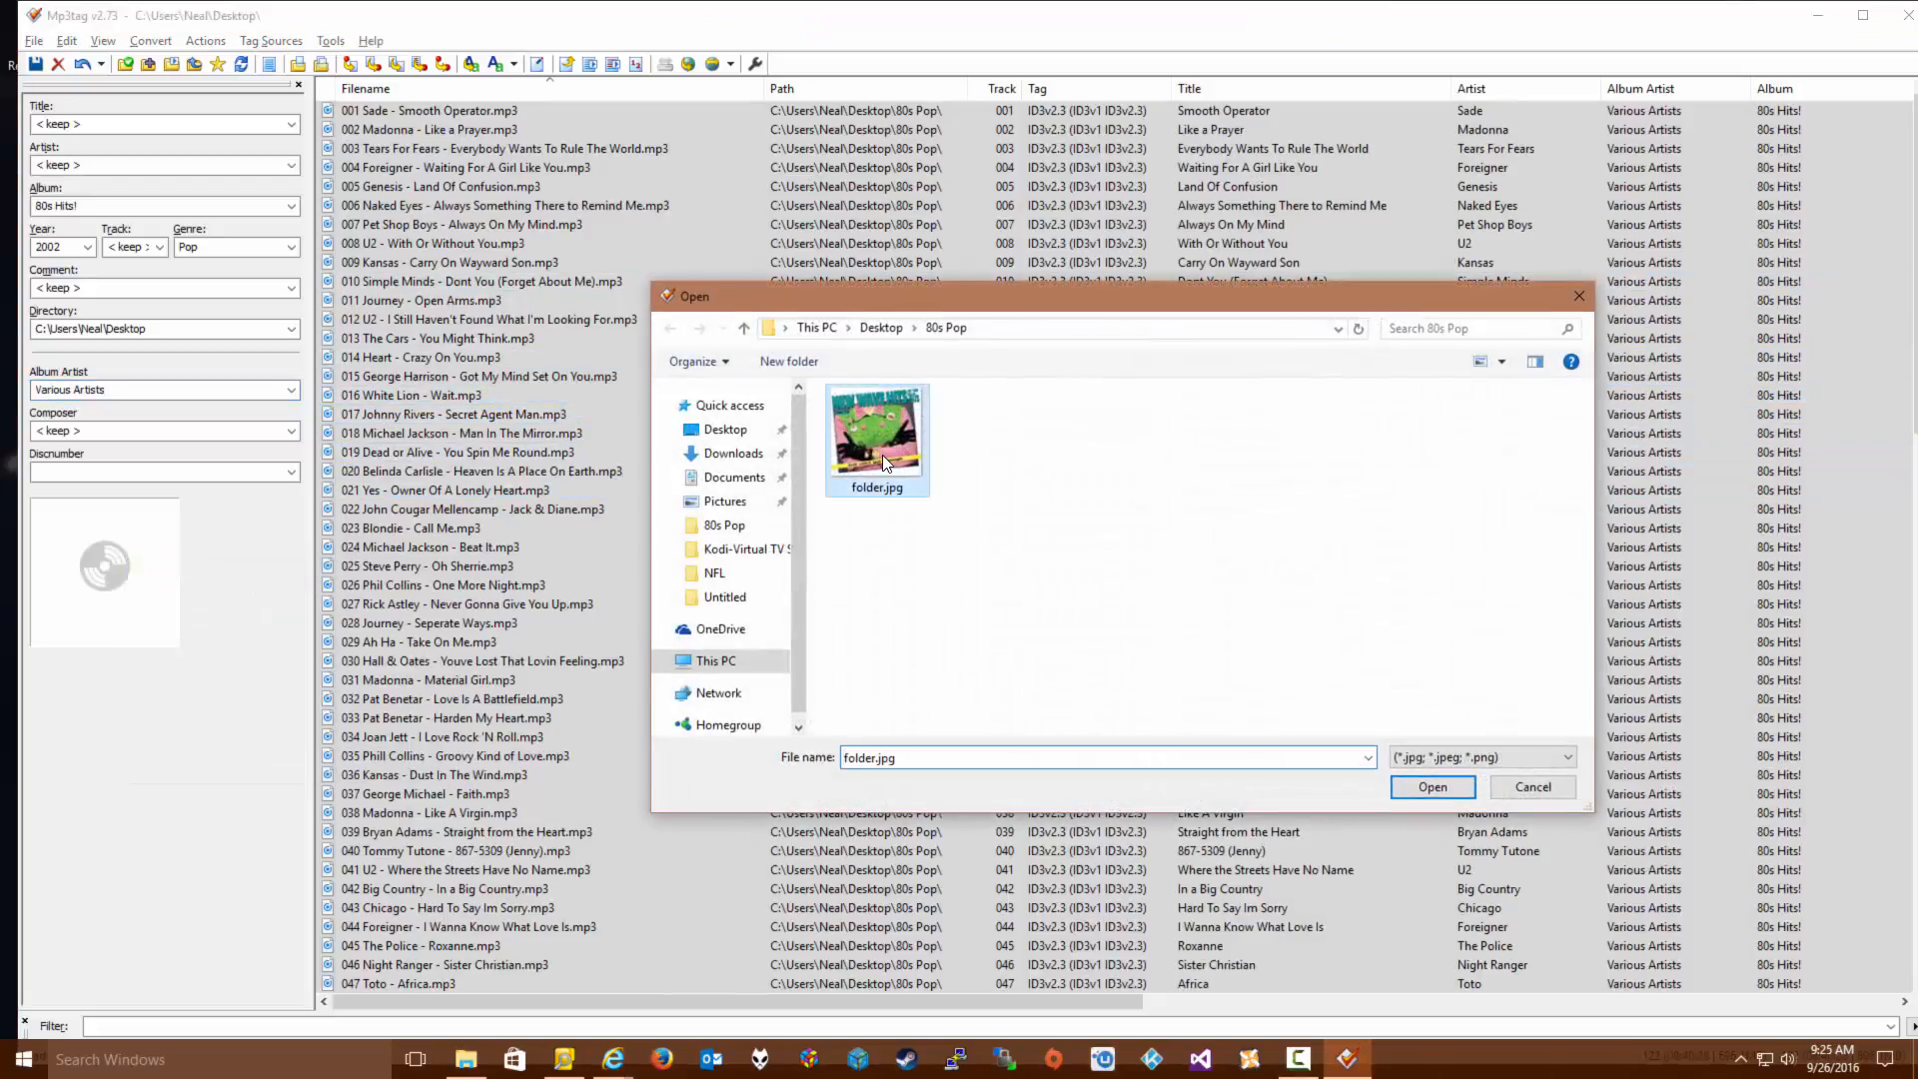
{"action": "double_click", "coordinate": [882, 461]}
{"action": "left_click", "coordinate": [36, 66]}
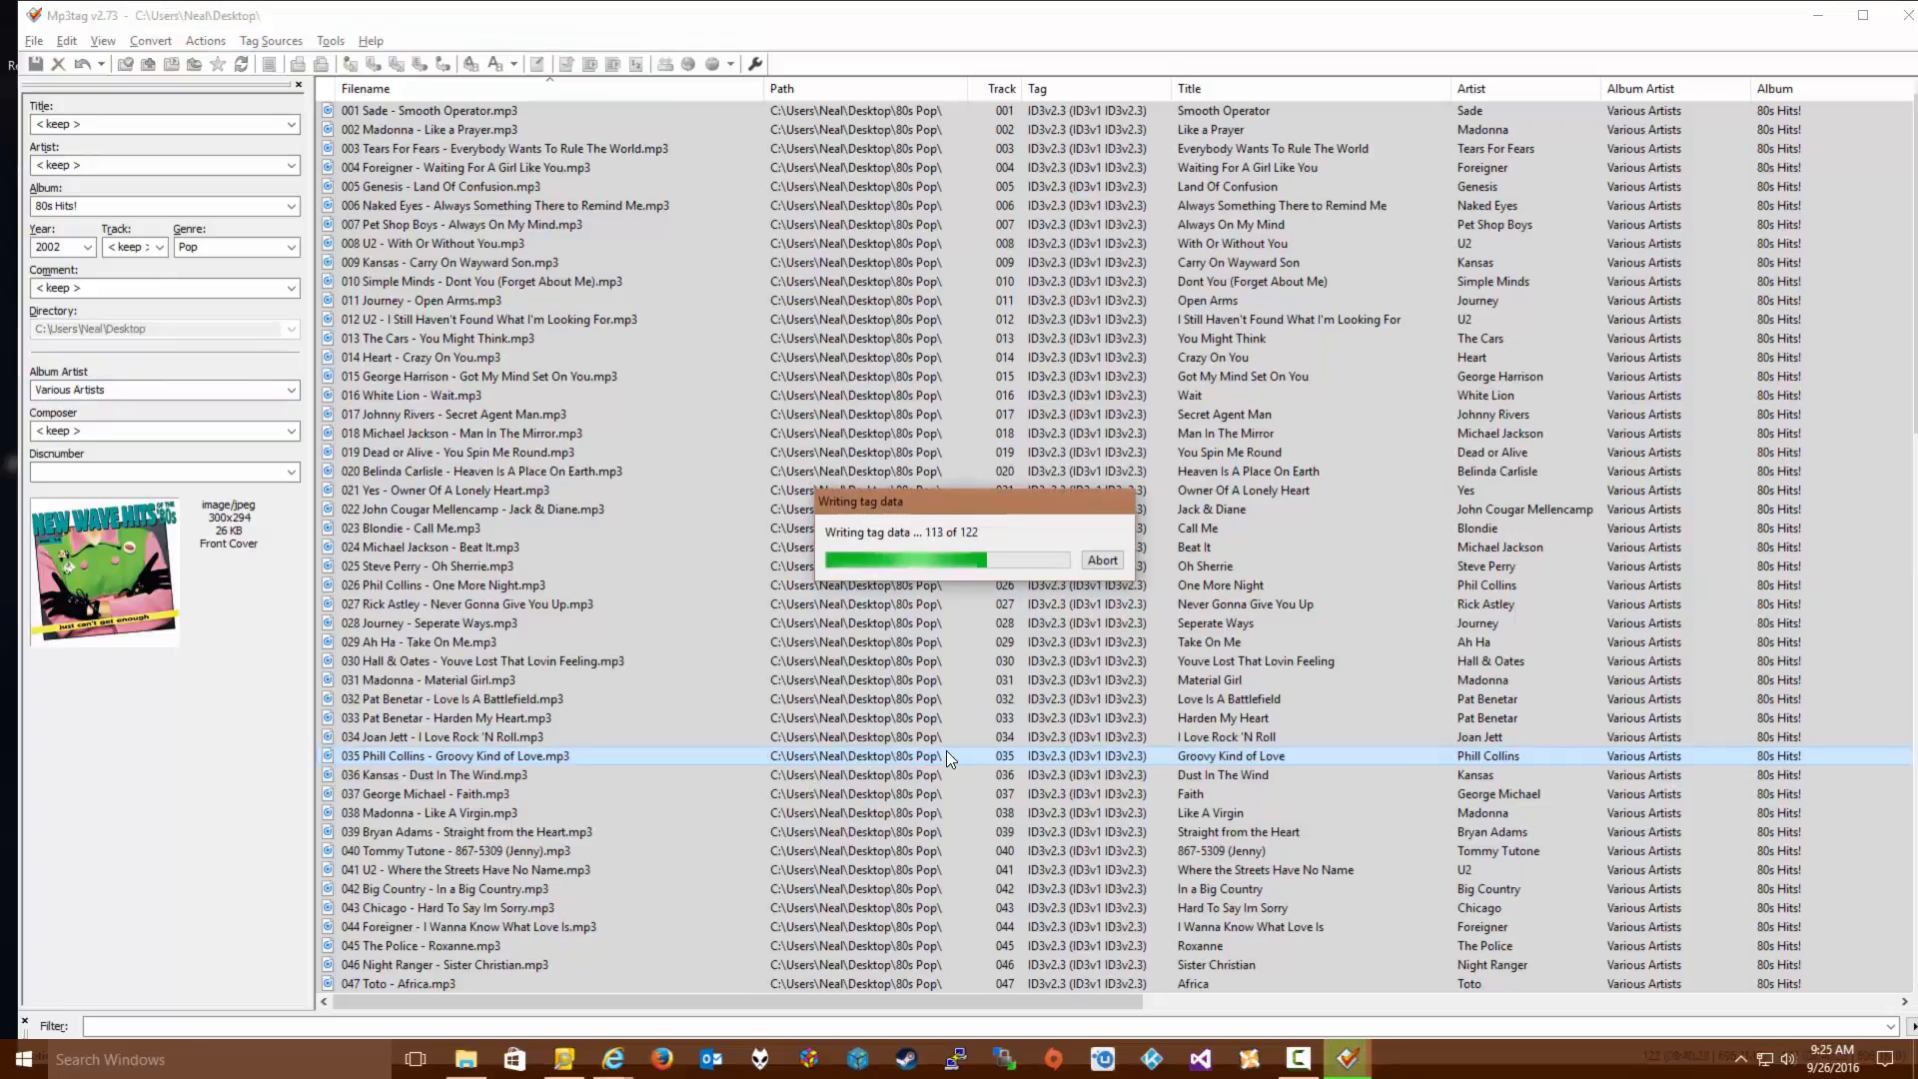
{"action": "key", "text": "Return"}
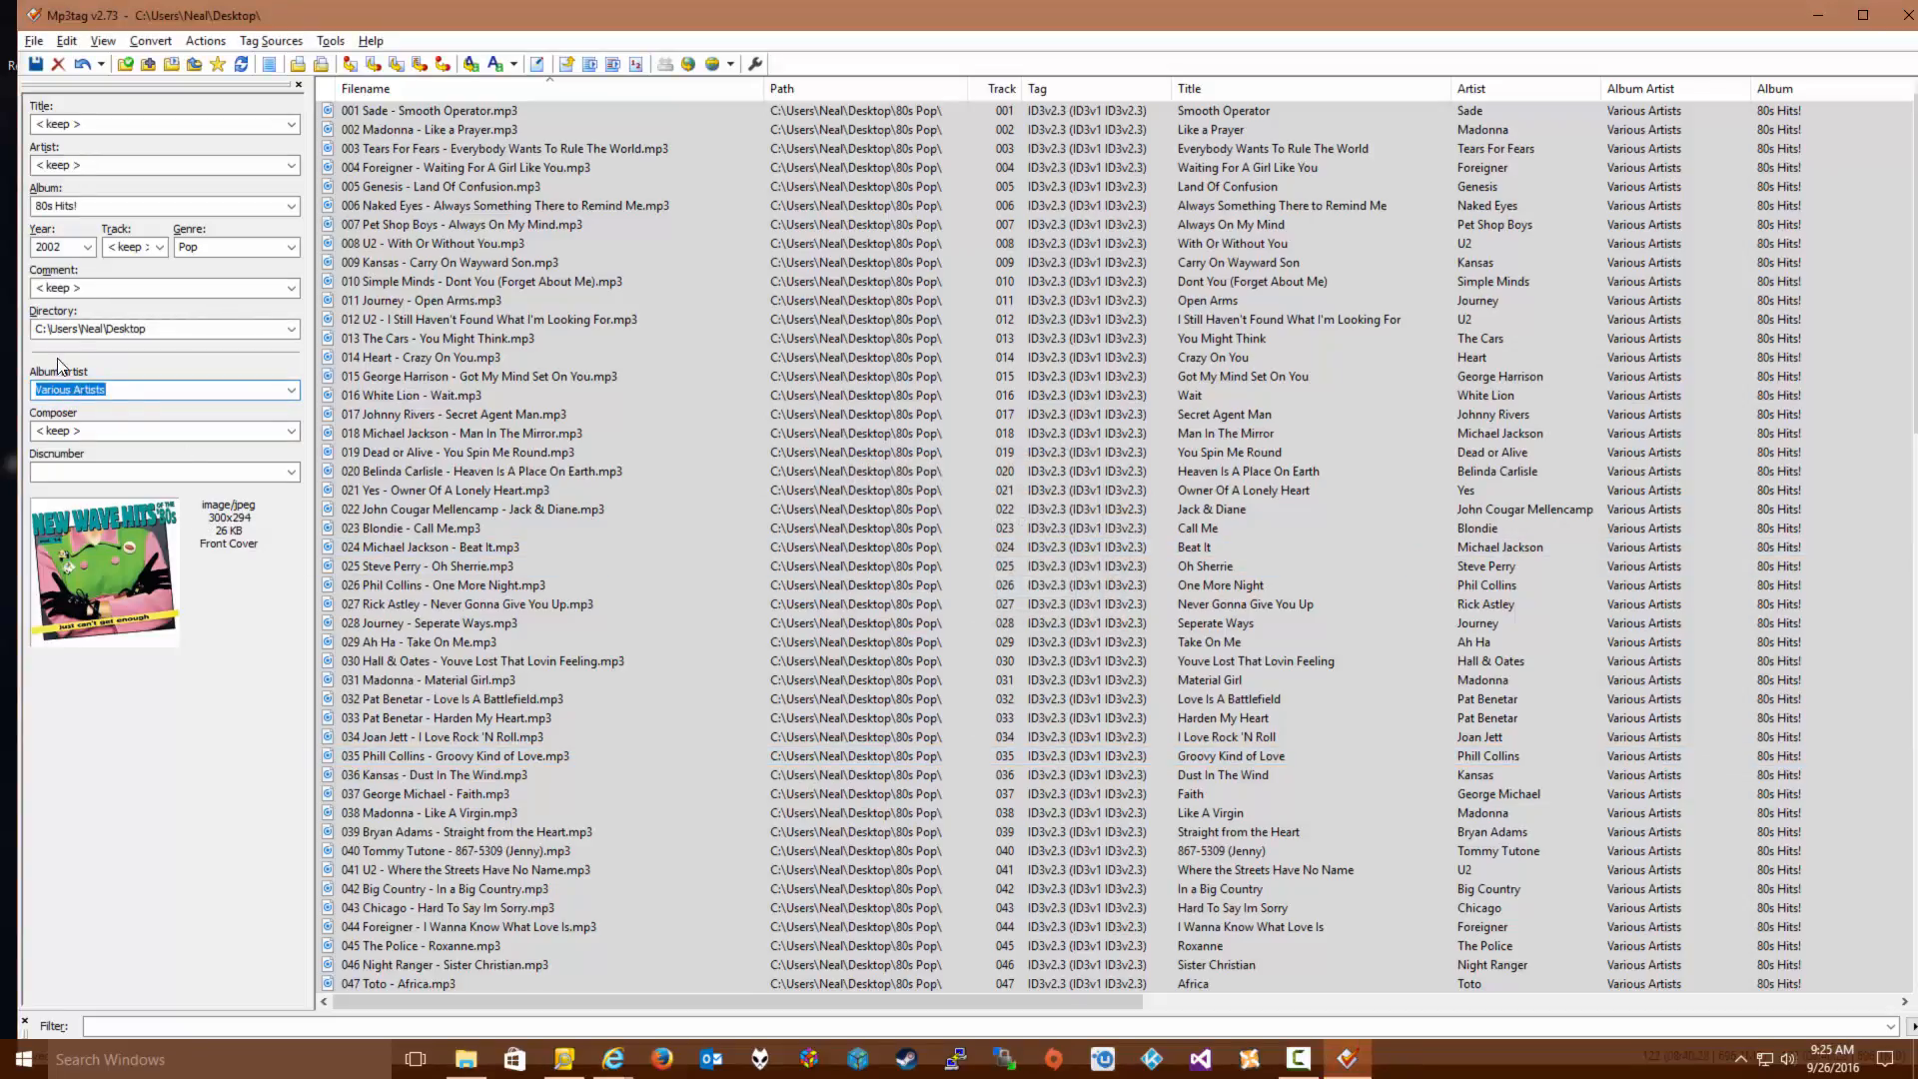
Set the Comment field to blank for all selected songs and save the tags
{"action": "left_click", "coordinate": [291, 290]}
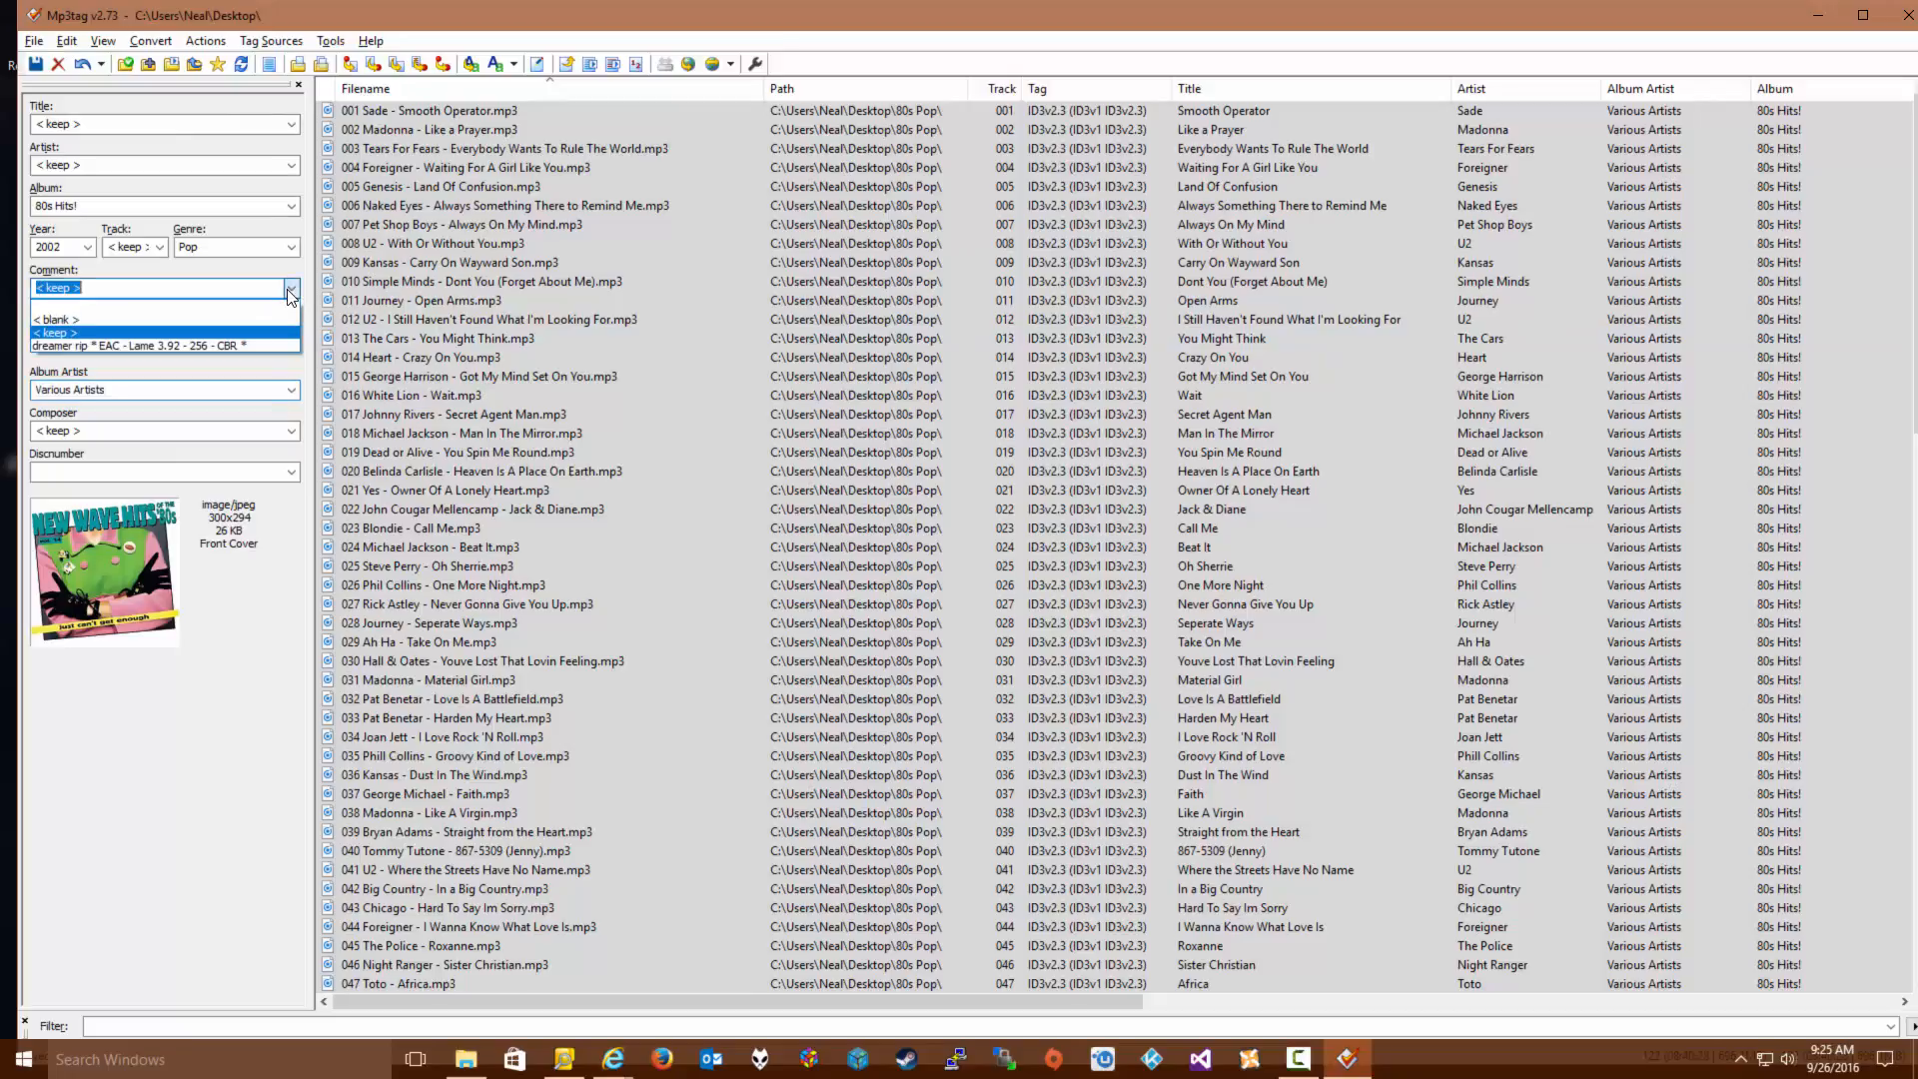
{"action": "left_click", "coordinate": [183, 319]}
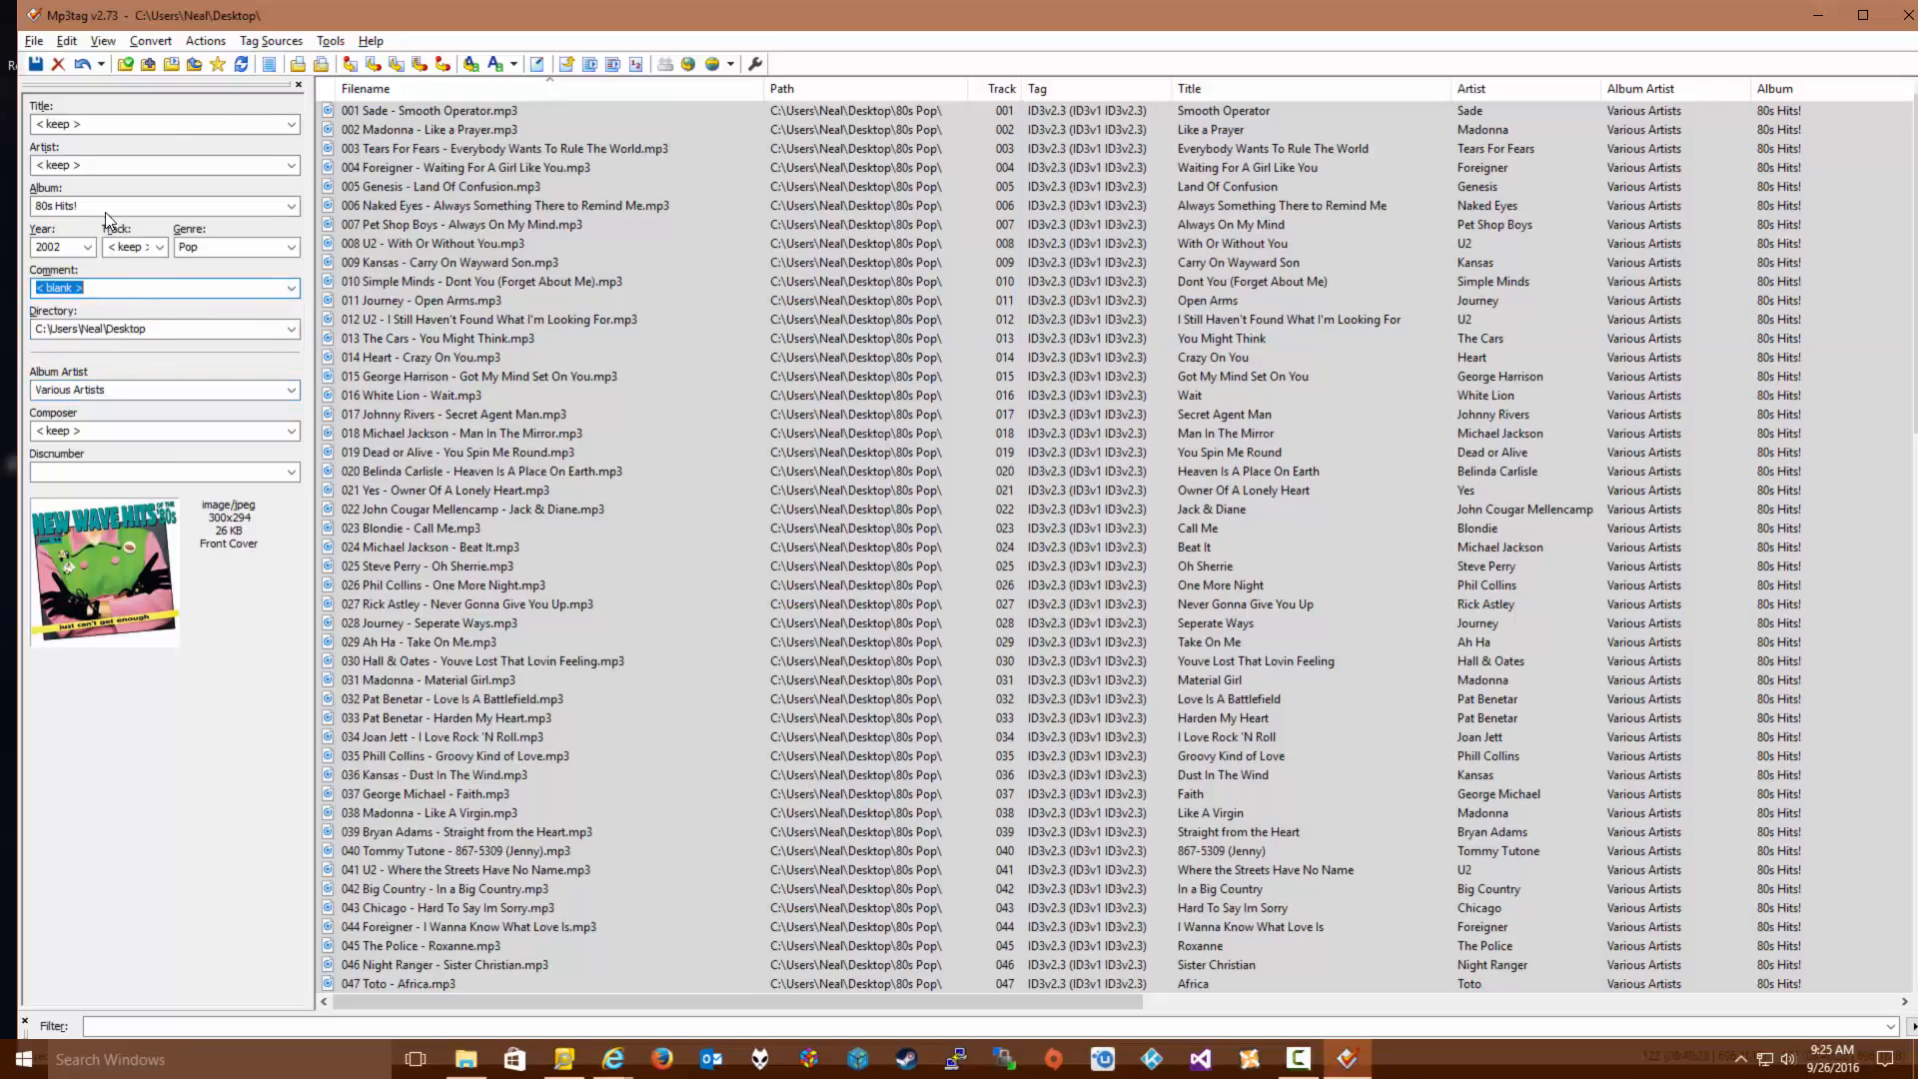
{"action": "left_click", "coordinate": [36, 66]}
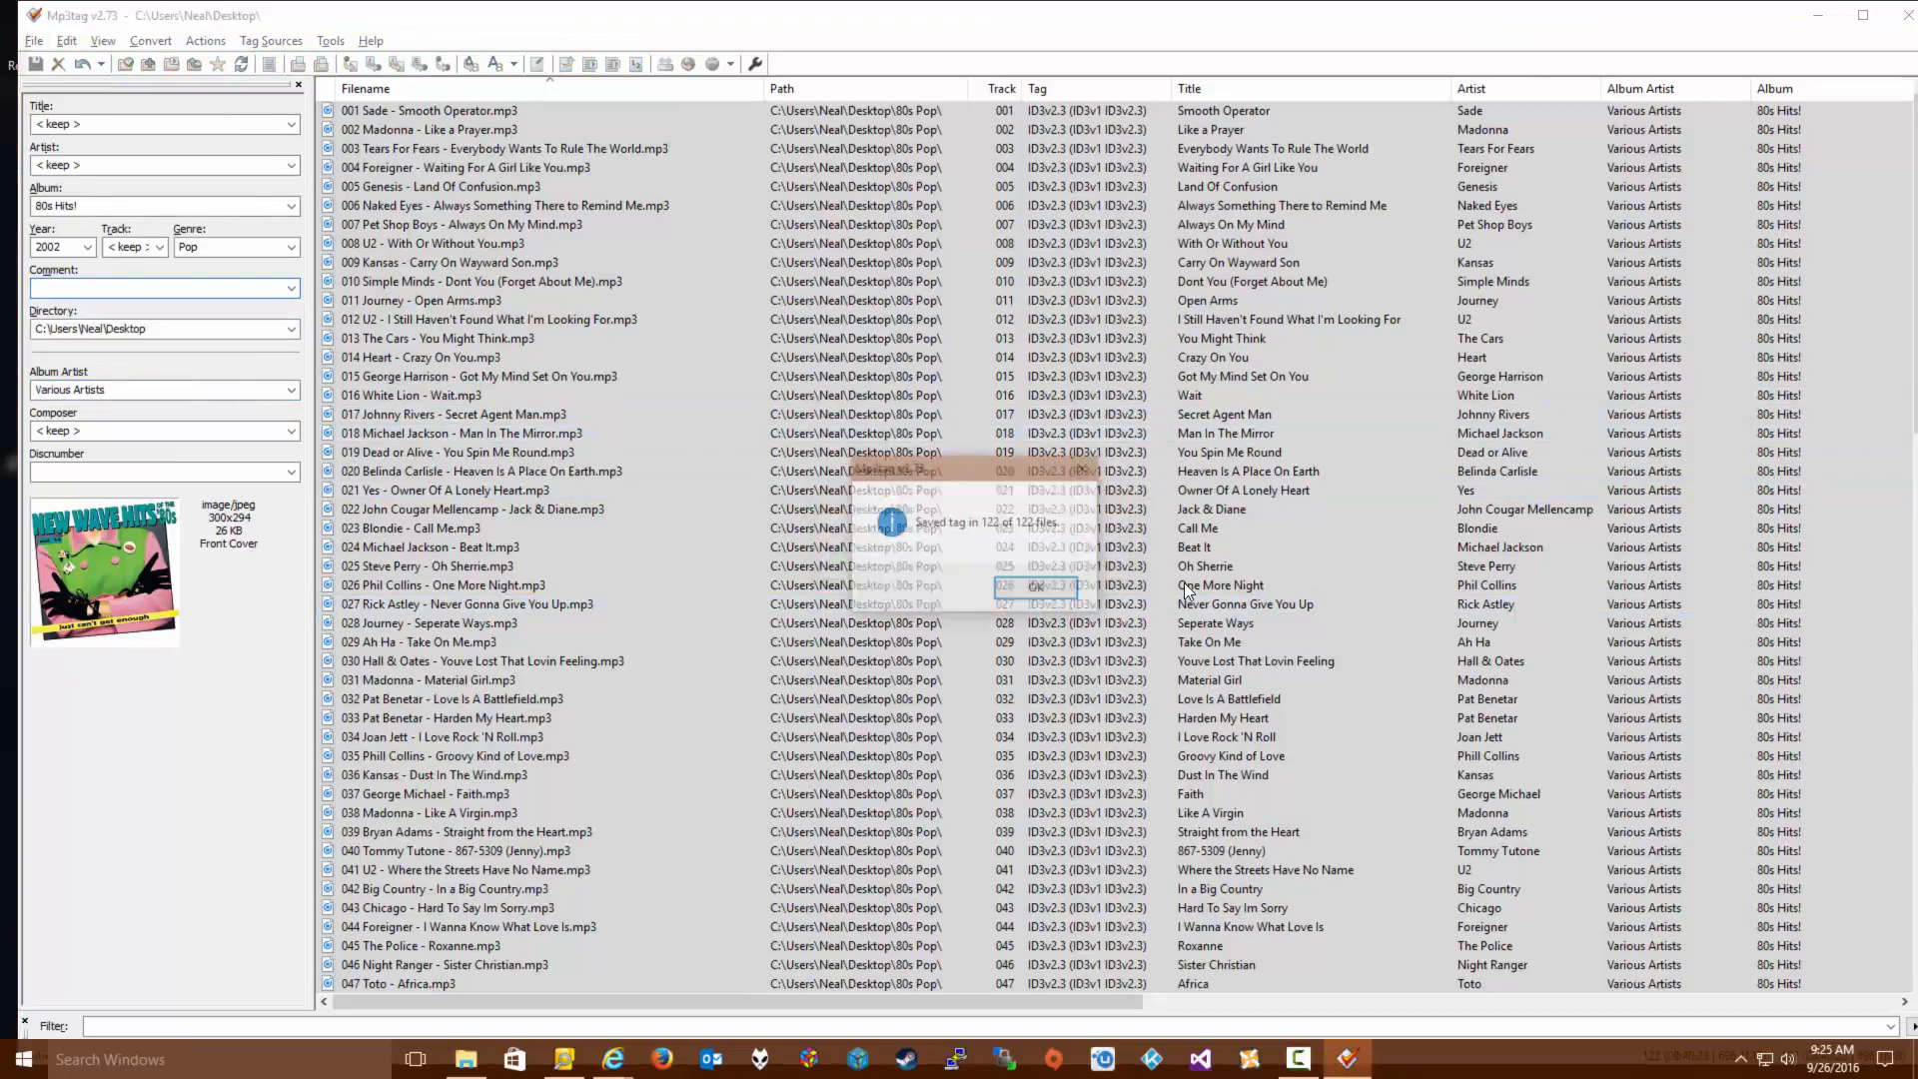
{"action": "key", "text": "Return"}
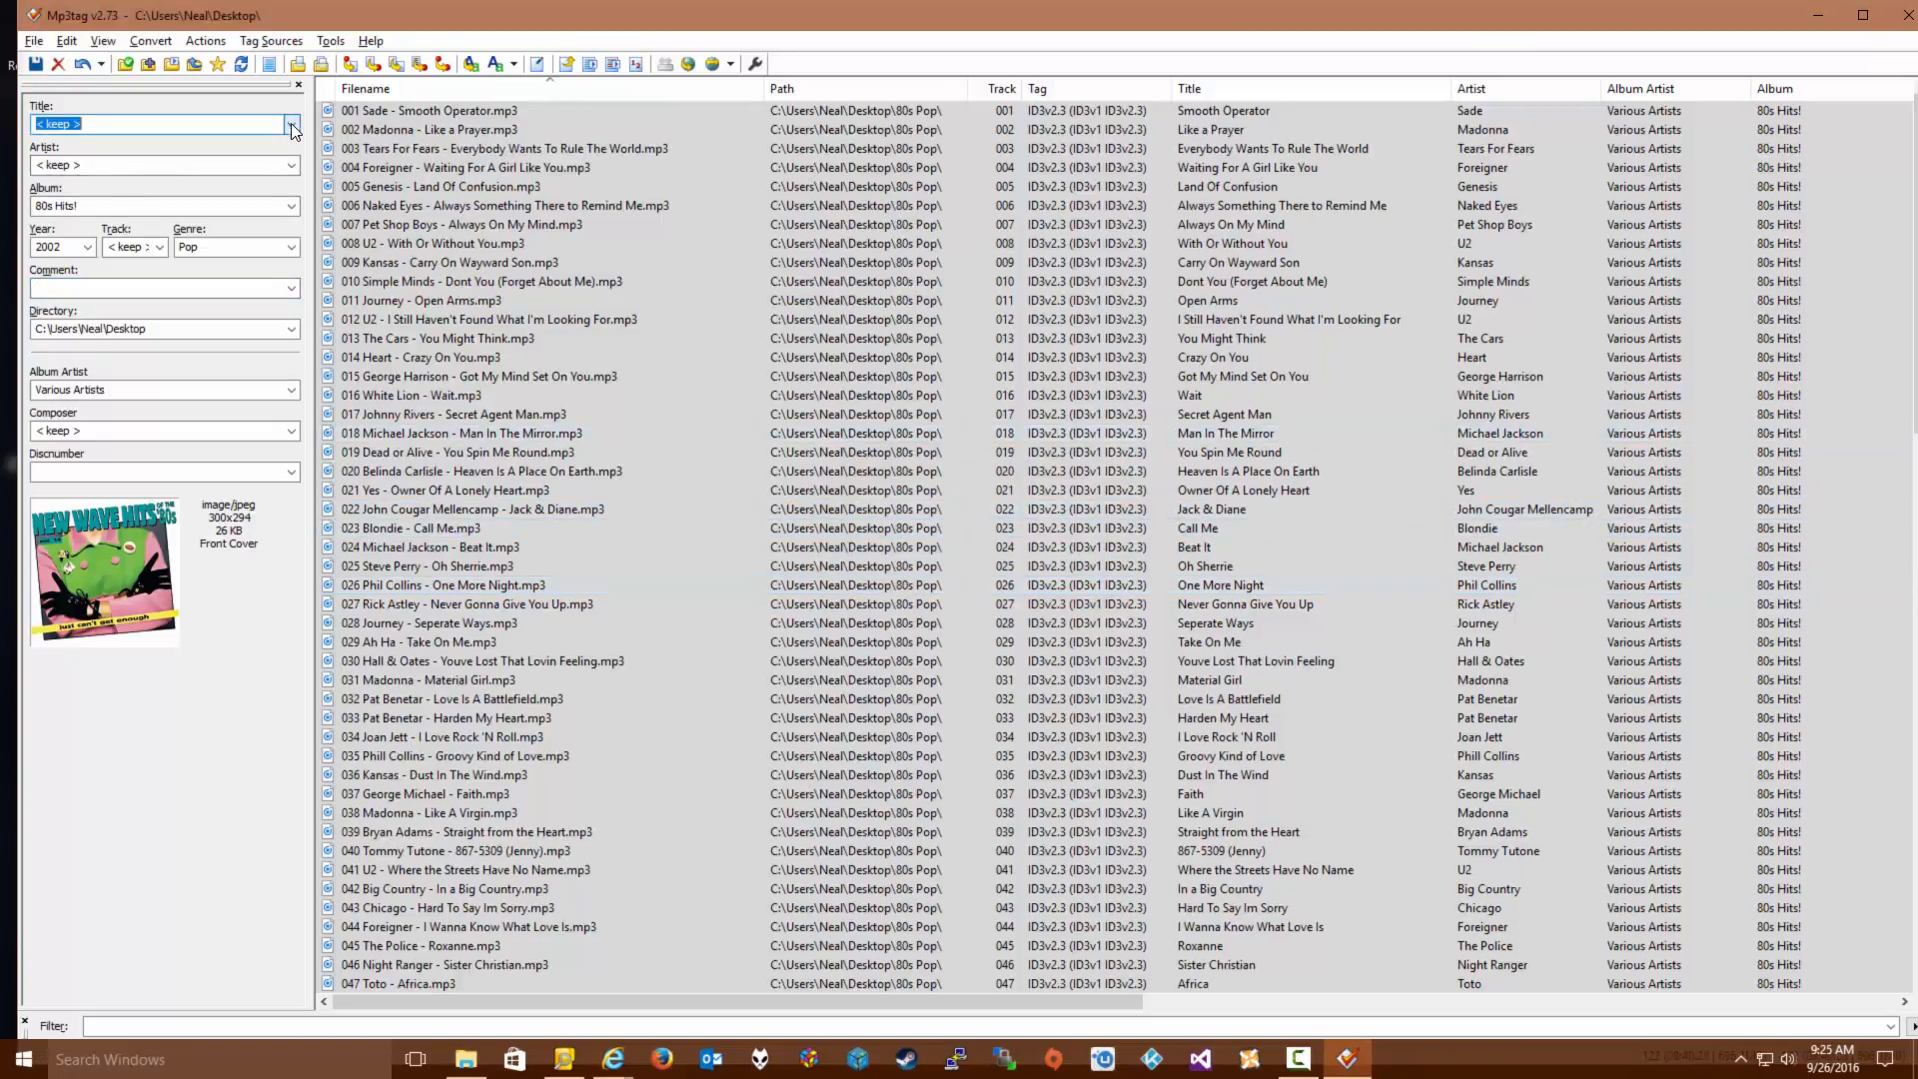
Check the Artist field's choices for the selected songs and close Mp3tag
{"action": "left_click", "coordinate": [292, 165]}
{"action": "left_click", "coordinate": [292, 166]}
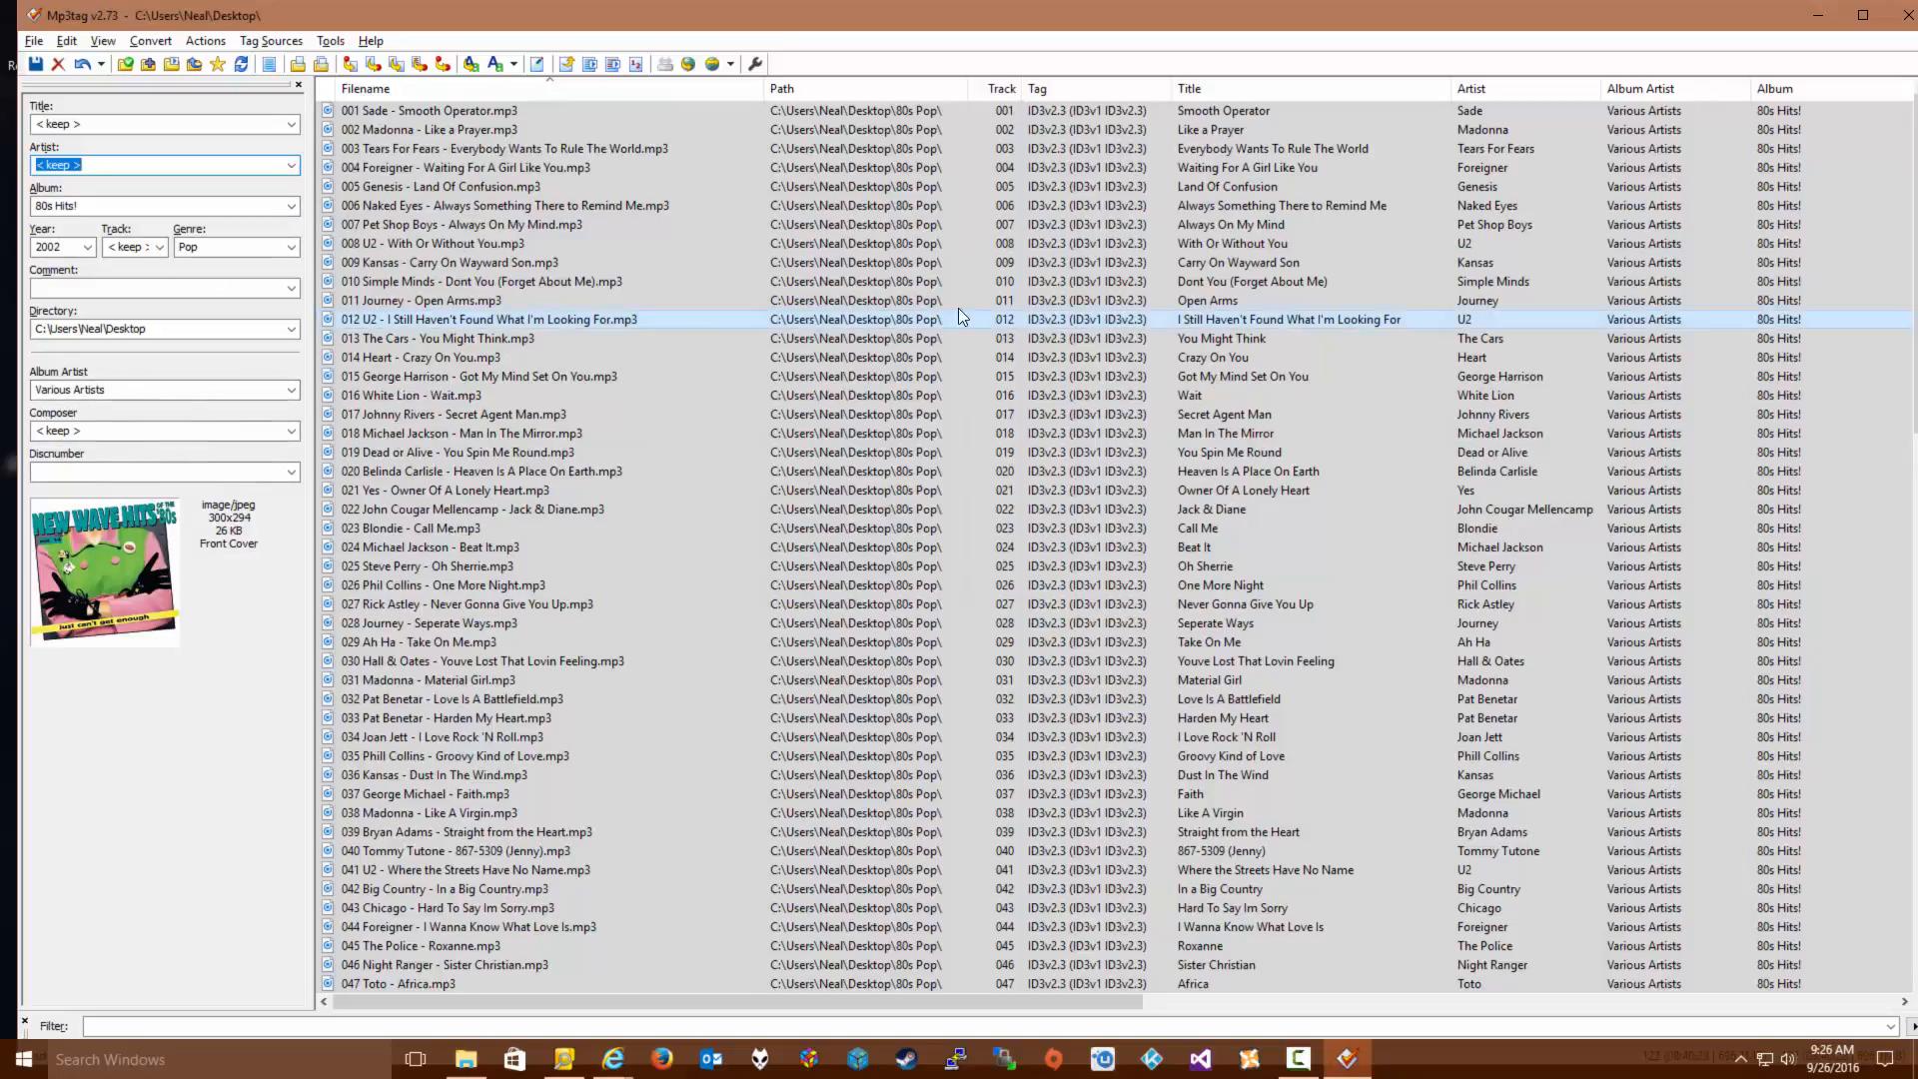
{"action": "left_click", "coordinate": [1901, 20]}
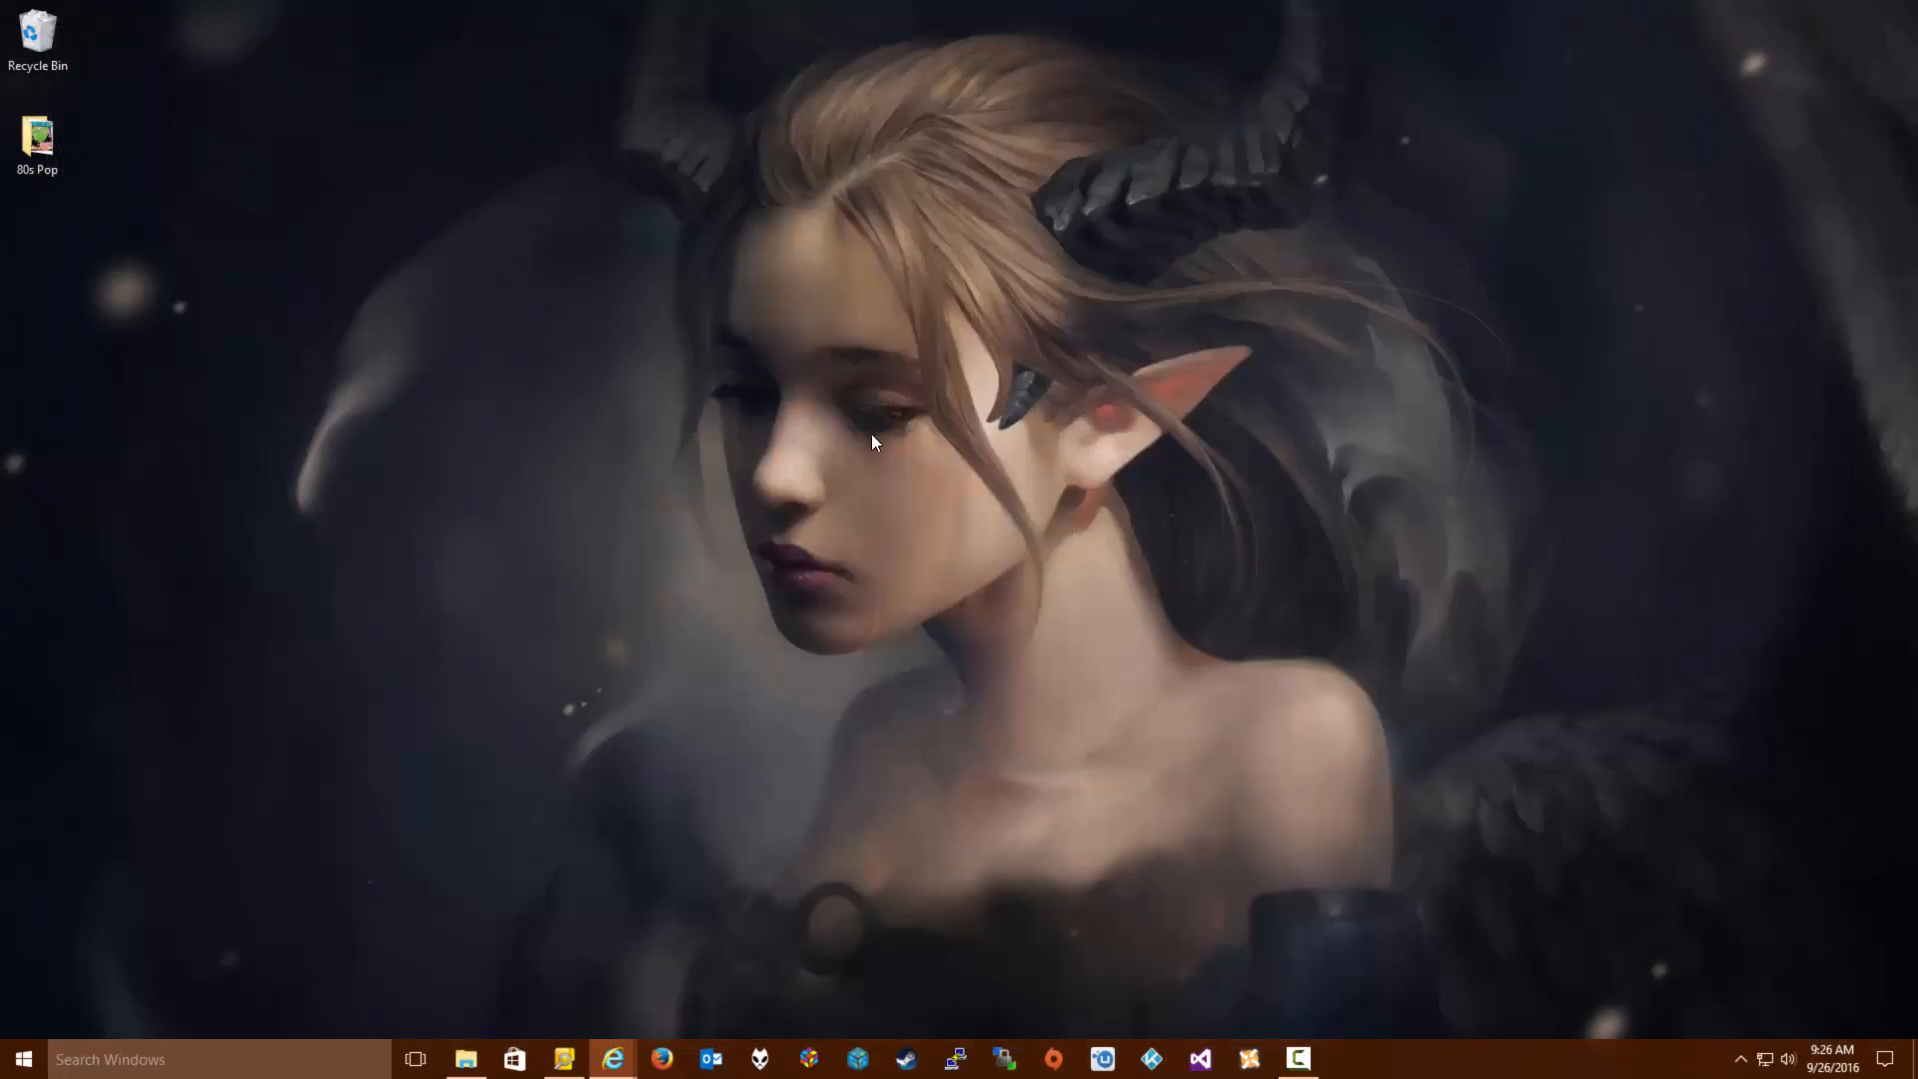
Switch to Windows ExplorerX2 and open the network Music share's Pop folder in a new tab of the lower pane
{"action": "left_click", "coordinate": [564, 1063]}
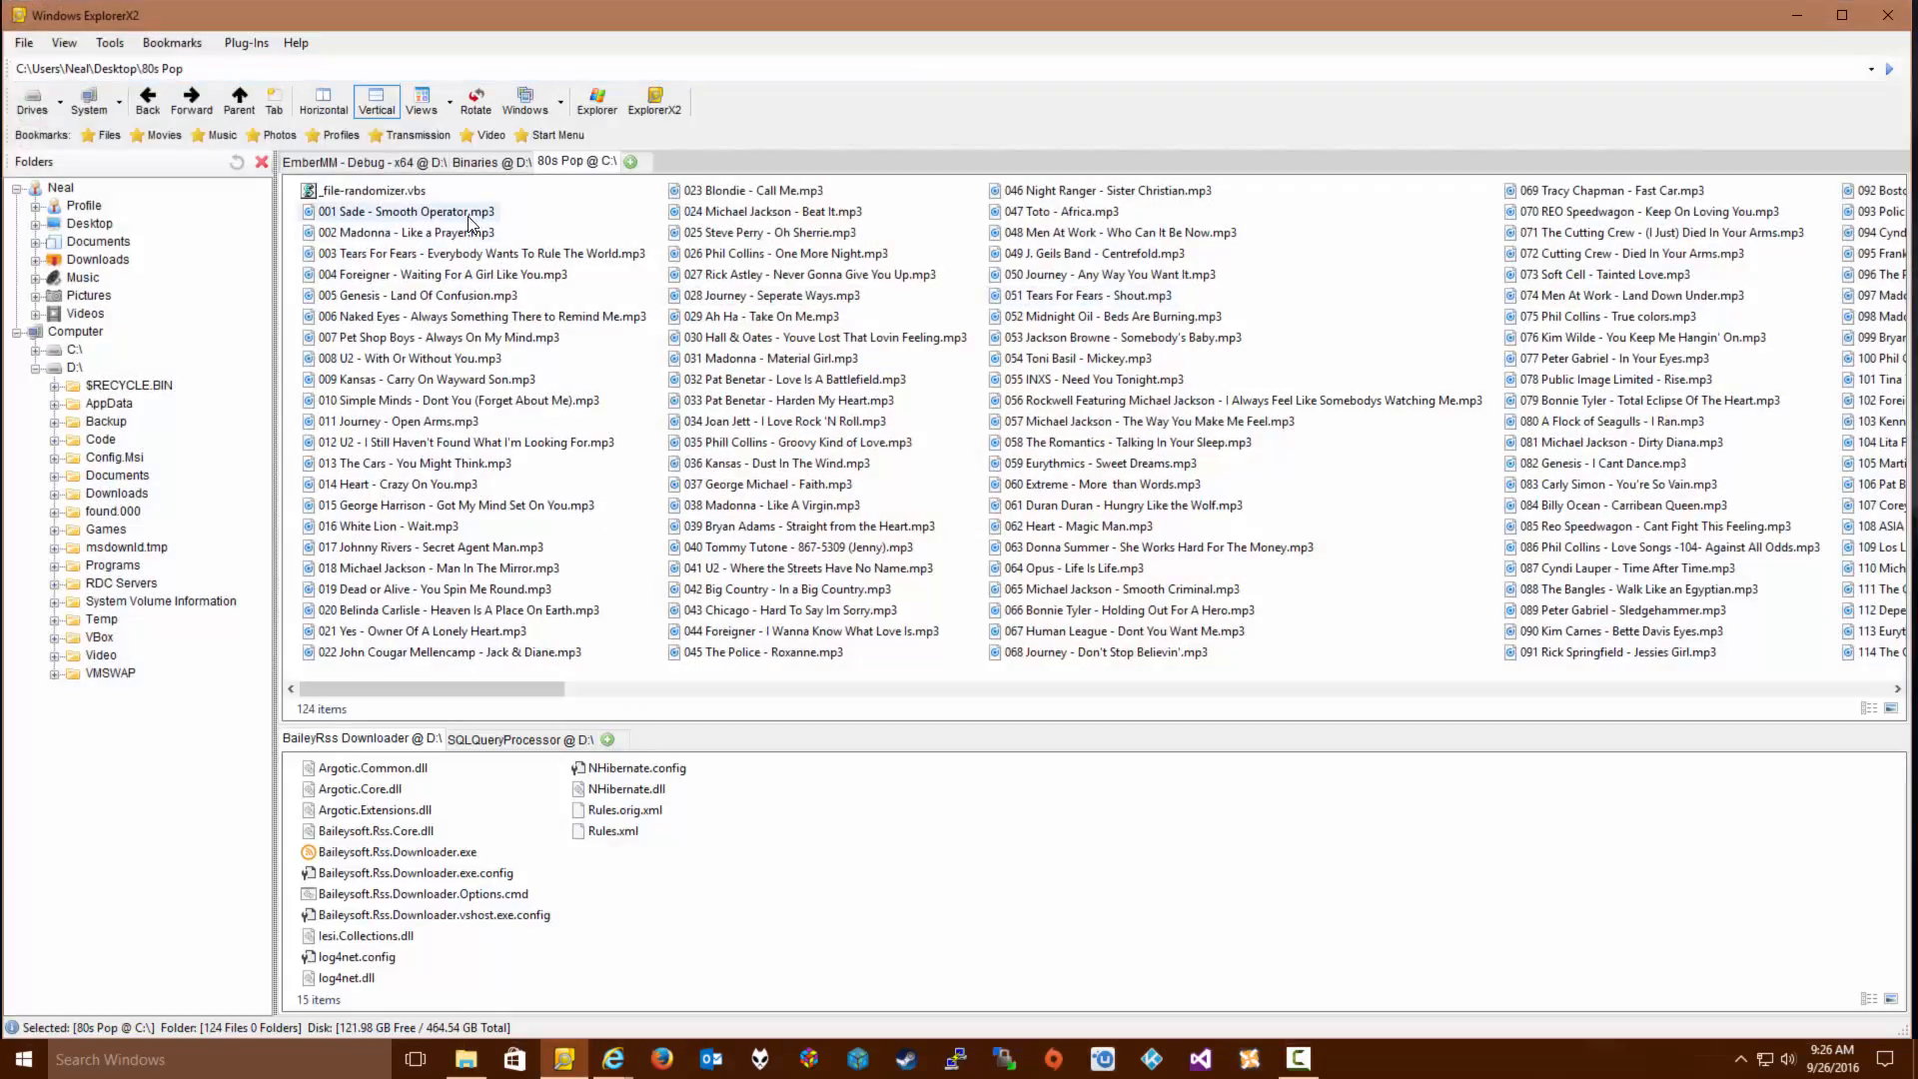
{"action": "left_click", "coordinate": [608, 739]}
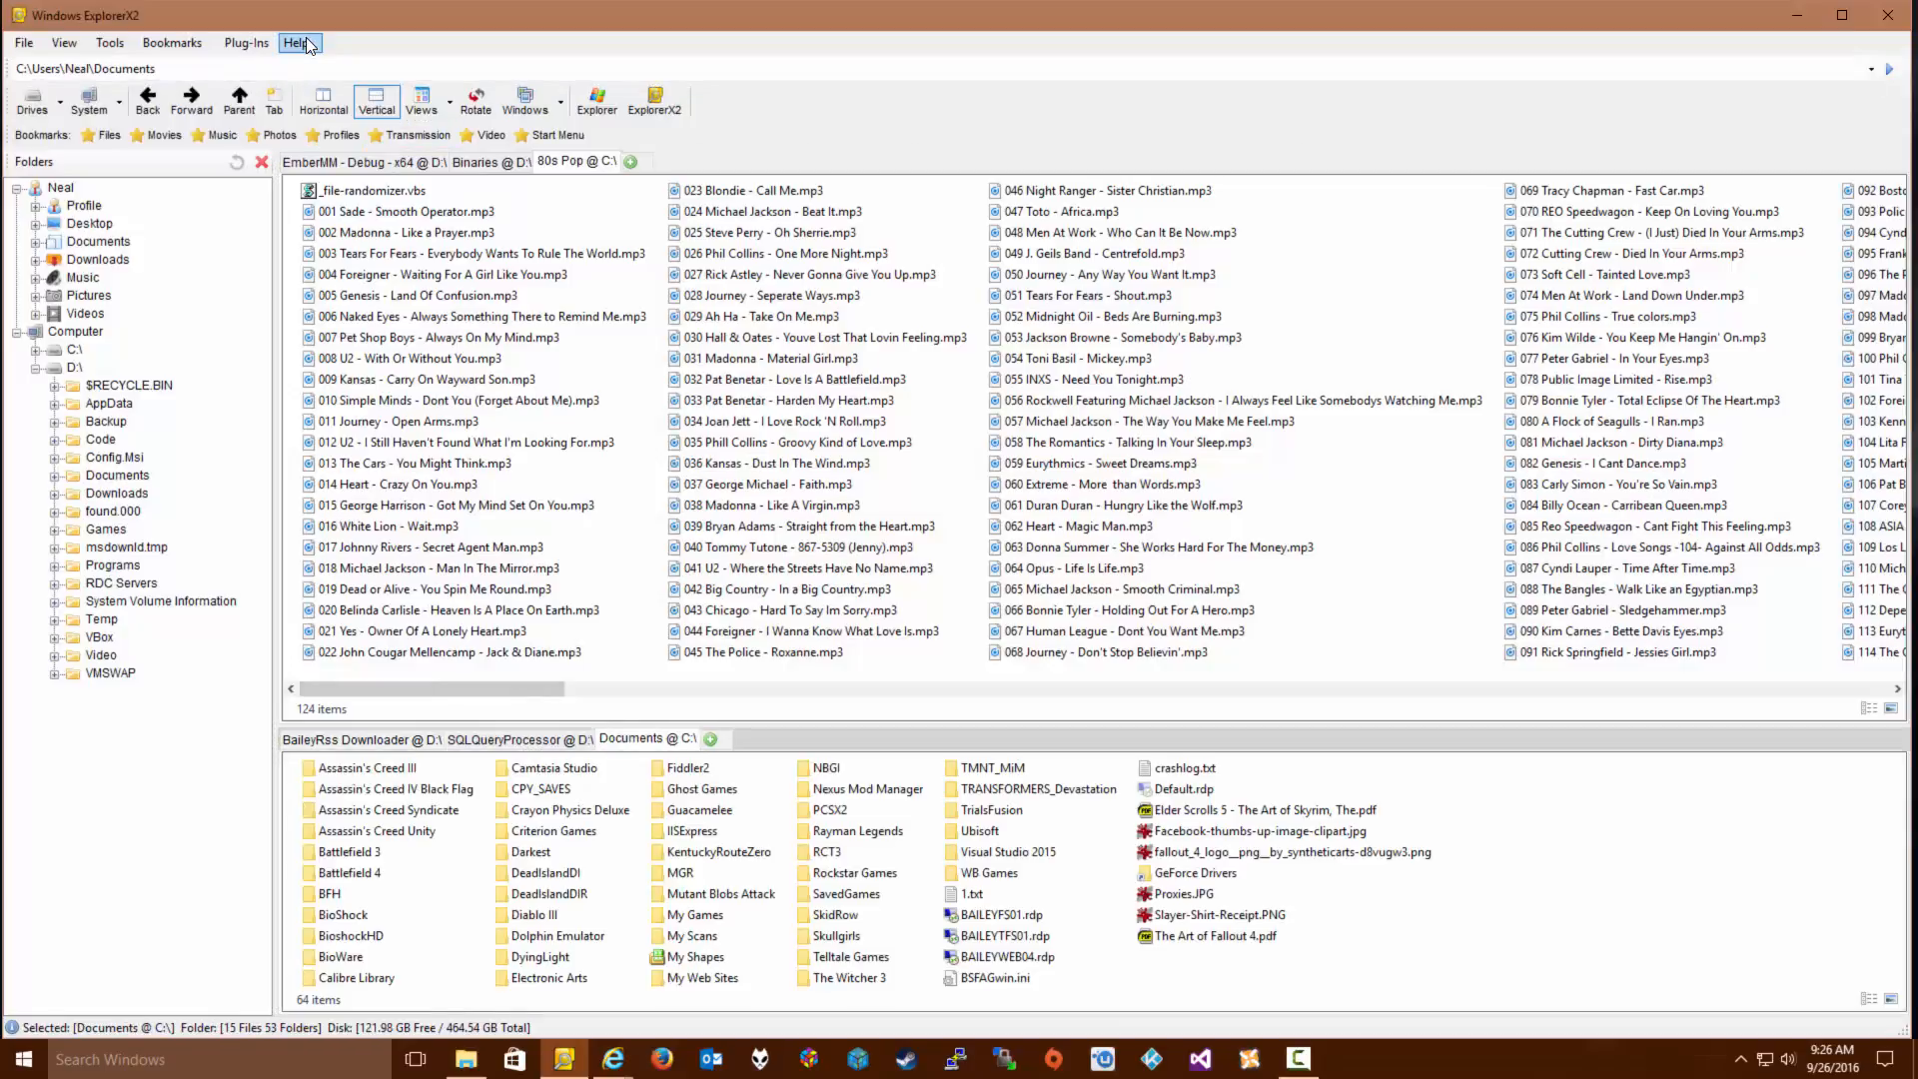
{"action": "left_click", "coordinate": [217, 135]}
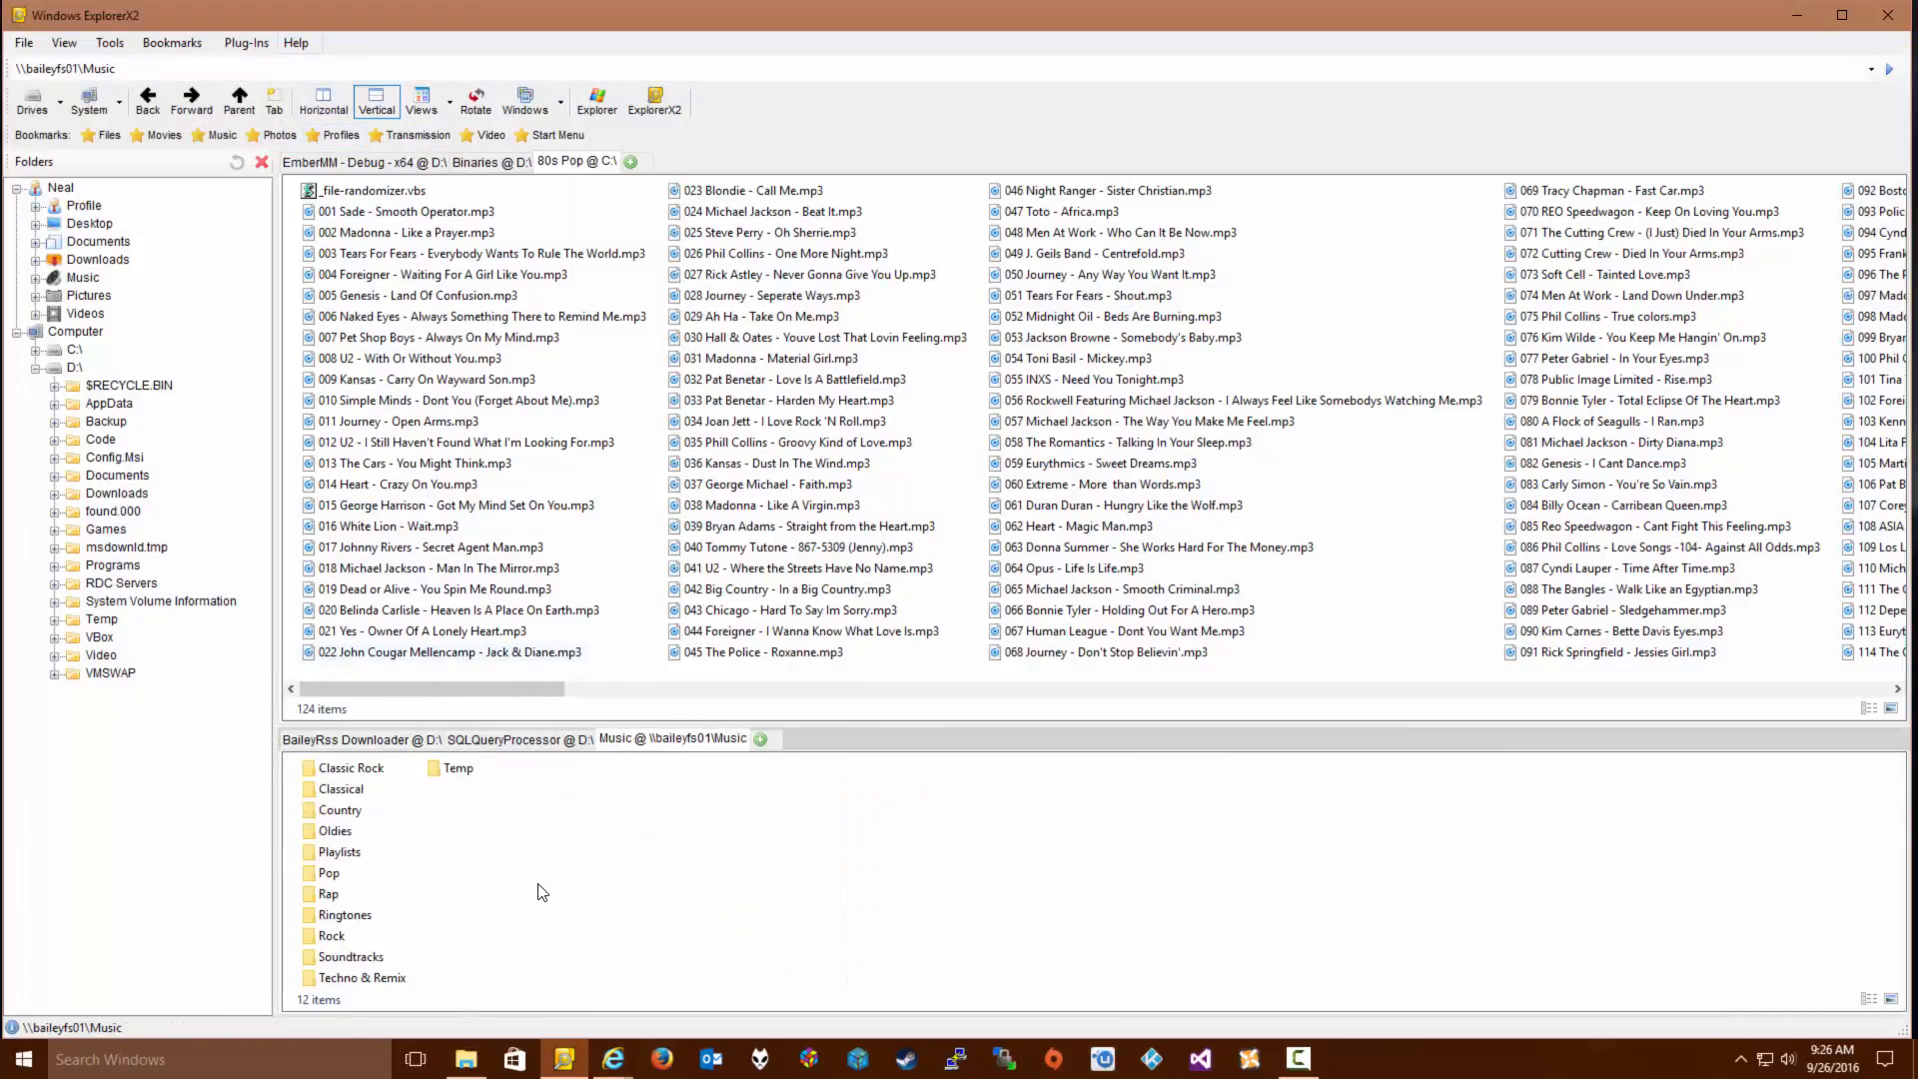
{"action": "double_click", "coordinate": [329, 873]}
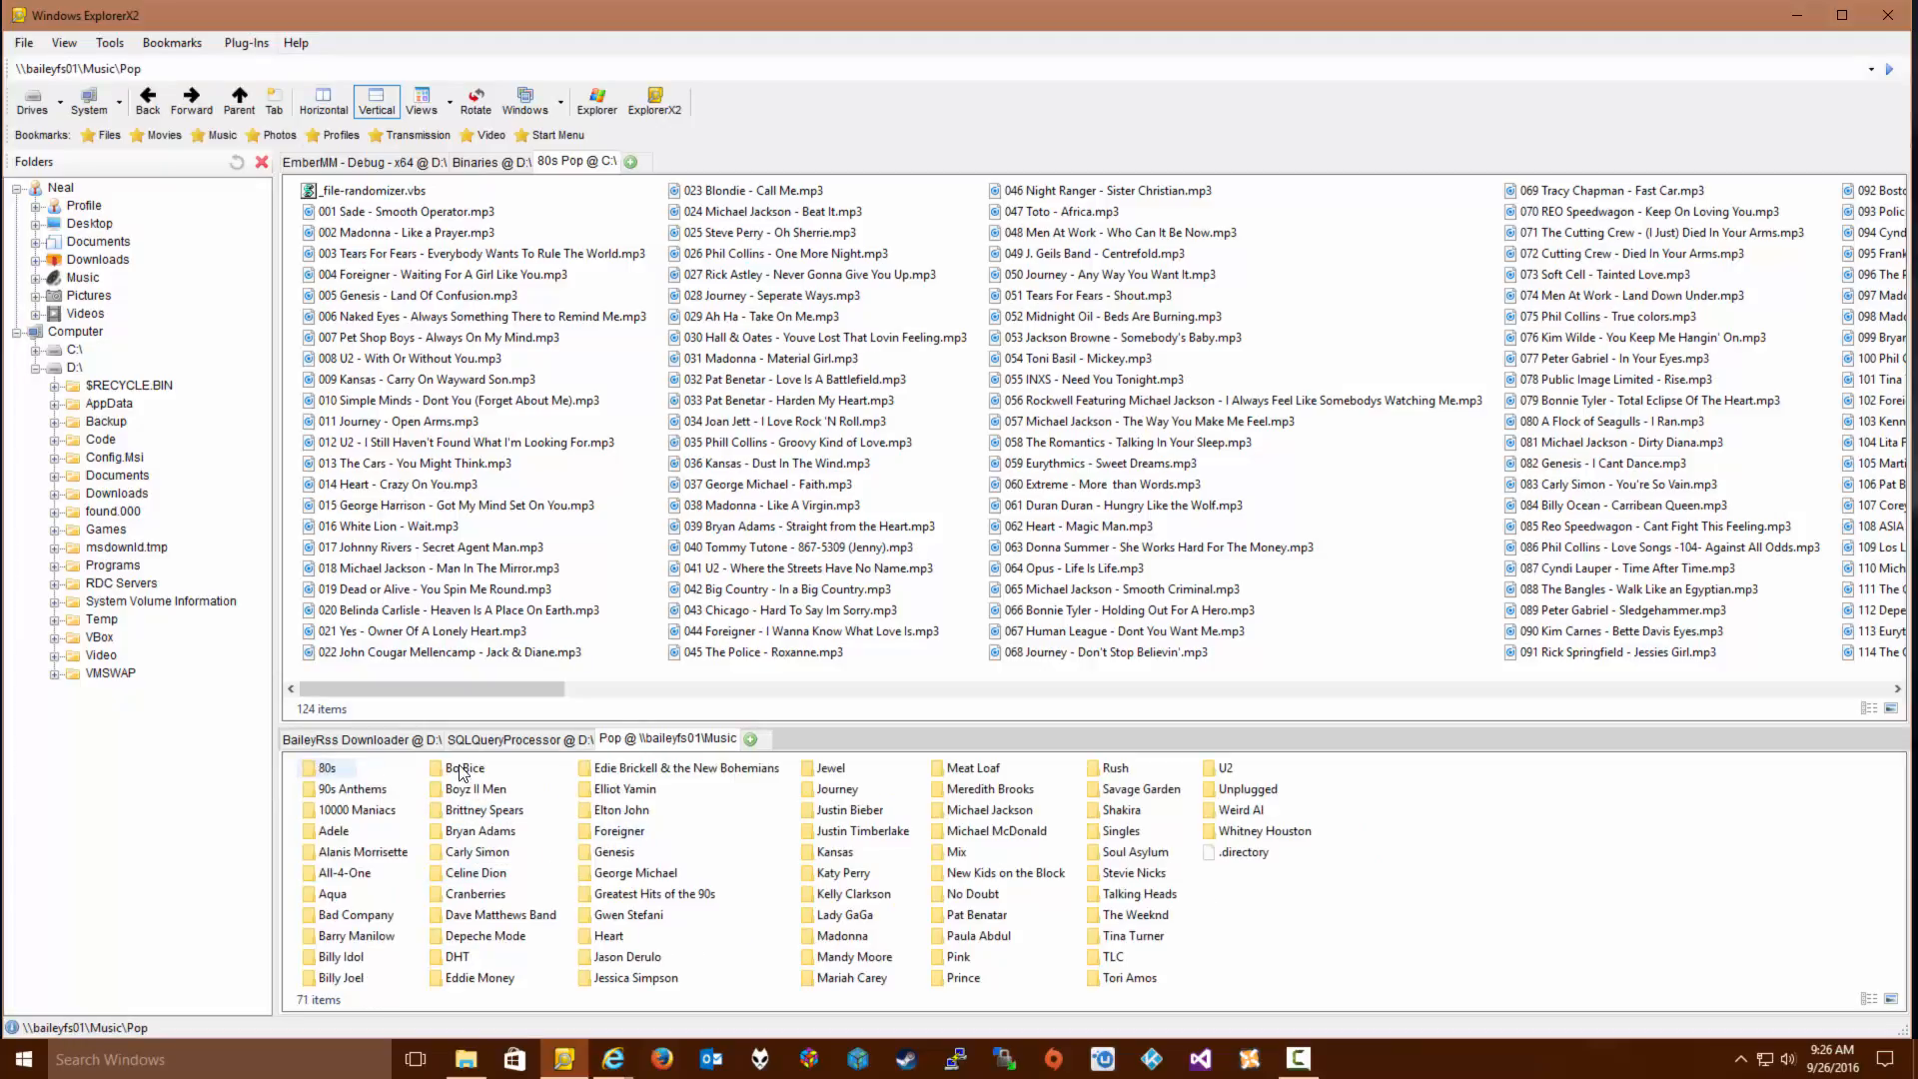
Create a folder named 80s-2 inside the Pop folder and open it
{"action": "right_click", "coordinate": [1306, 901]}
{"action": "mouse_move", "coordinate": [1368, 856]}
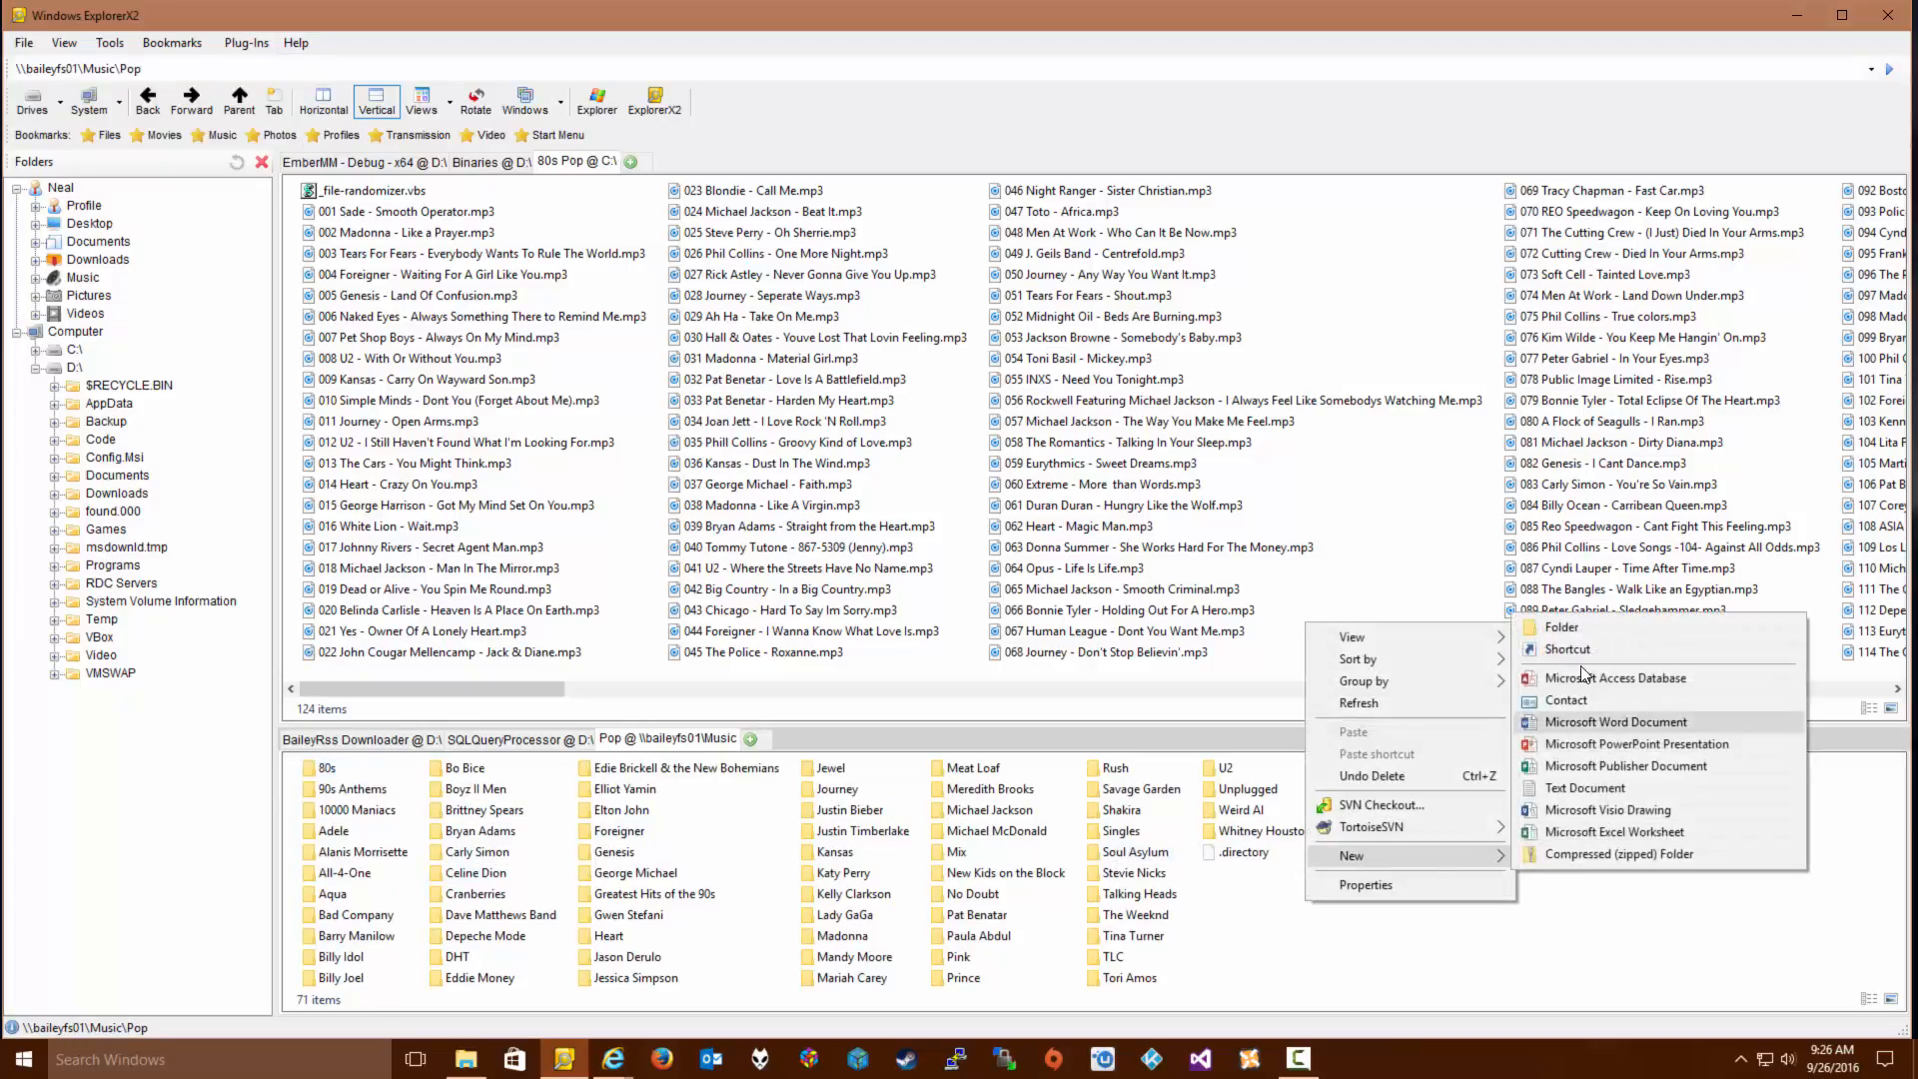
{"action": "left_click", "coordinate": [1570, 628]}
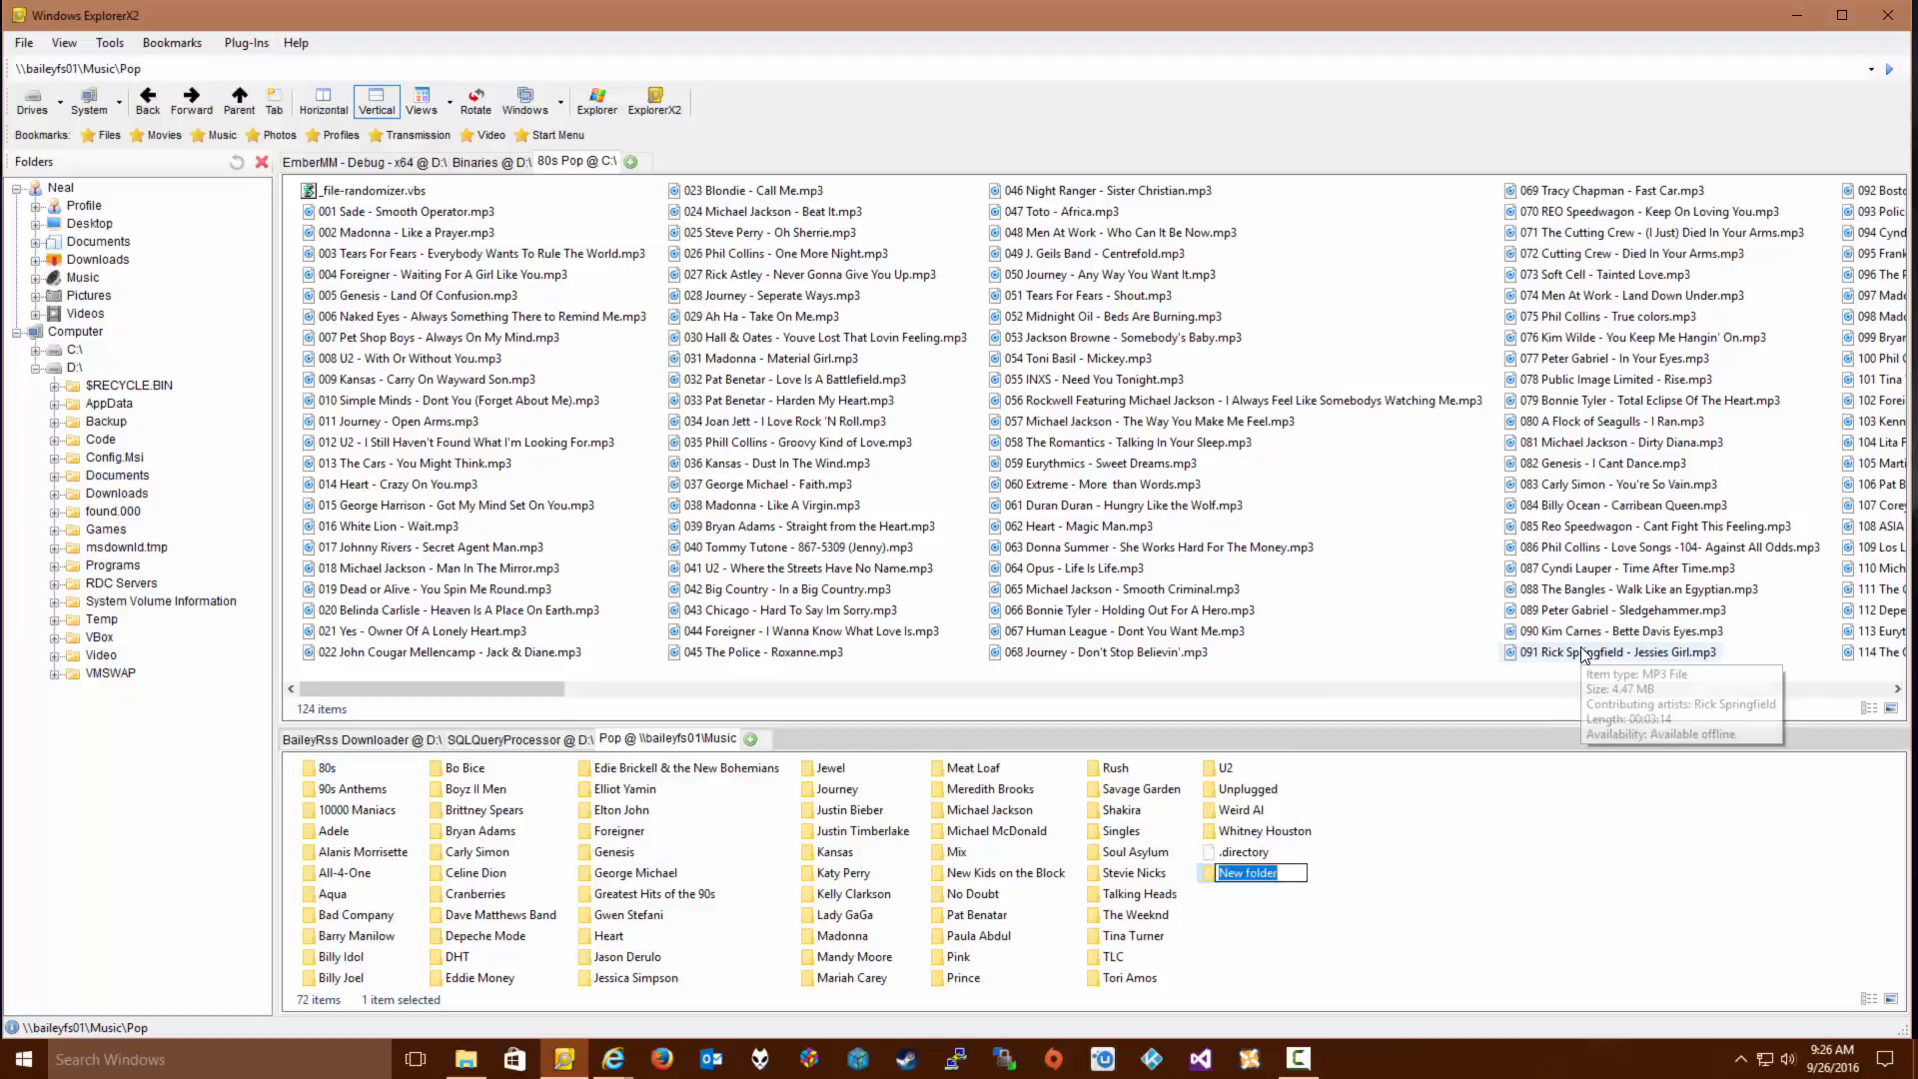
{"action": "type", "text": "80s"}
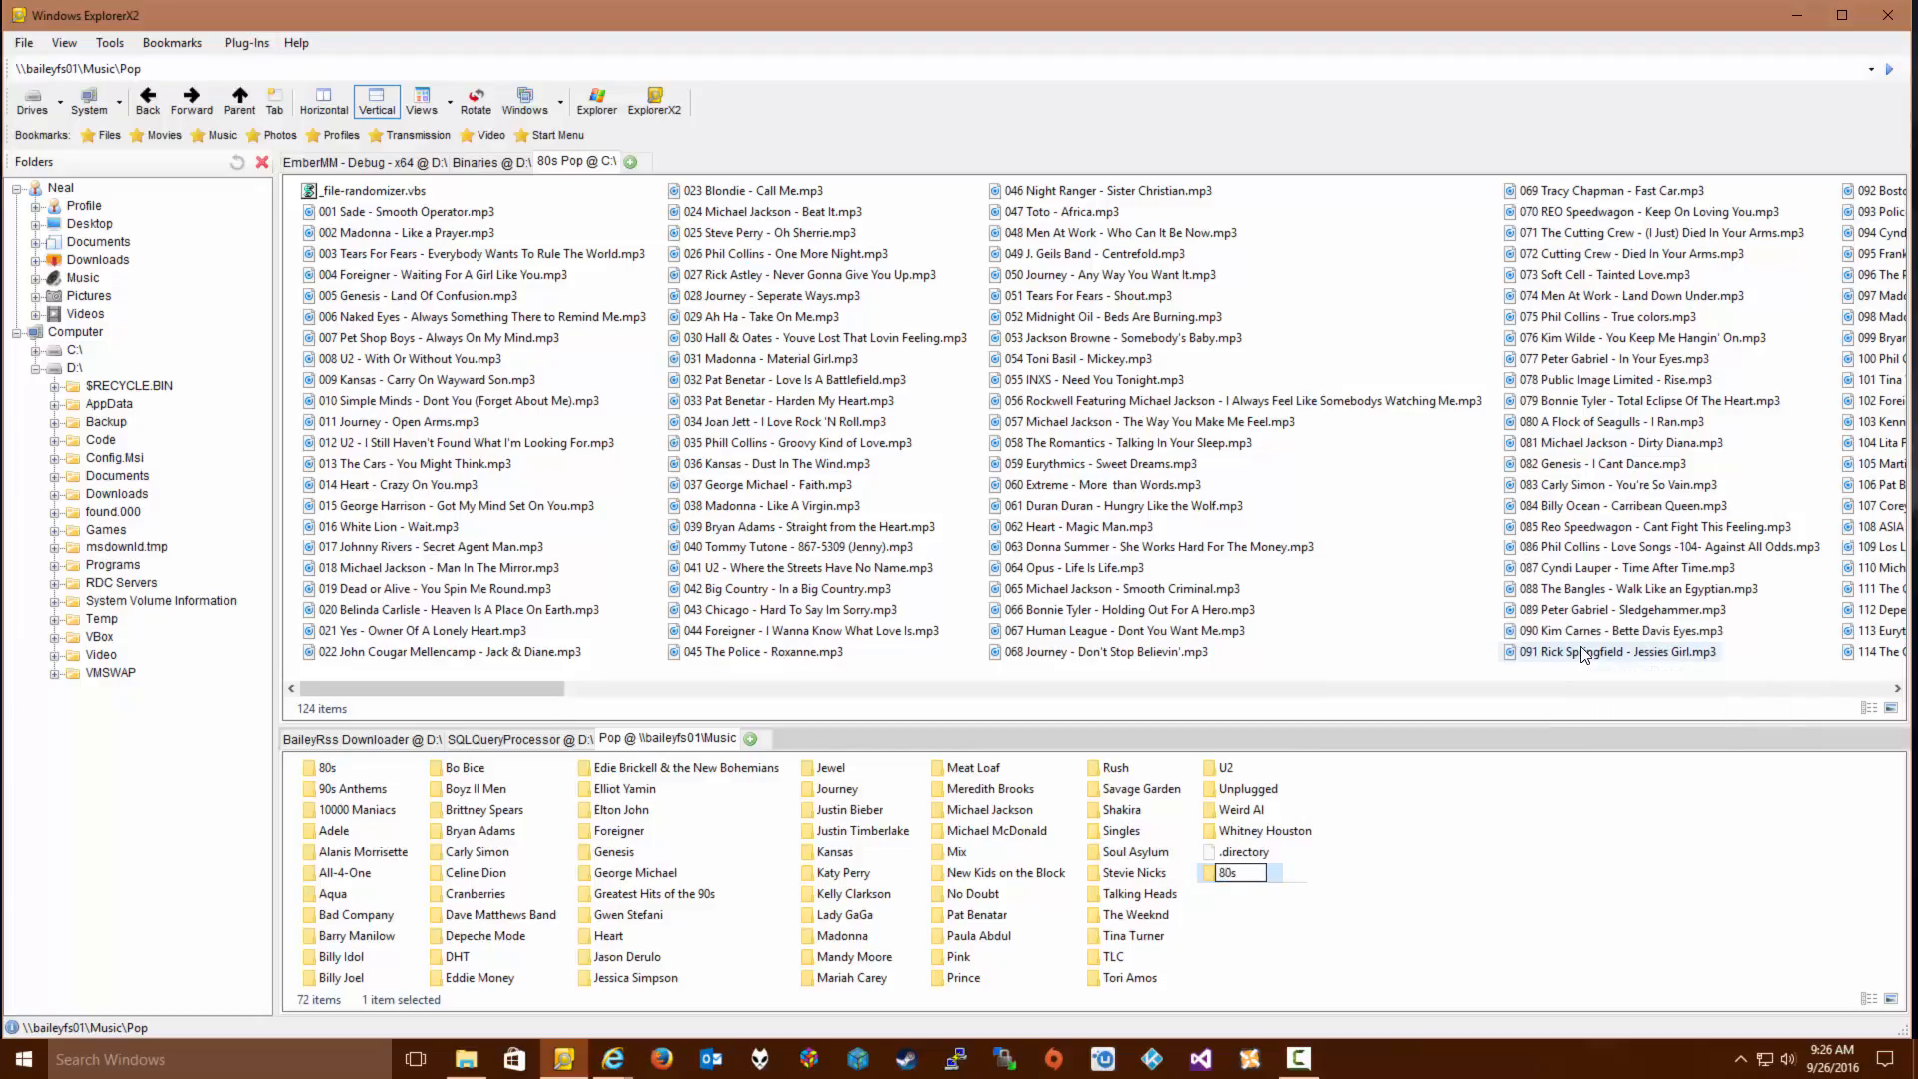
{"action": "type", "text": "-2"}
{"action": "key", "text": "Return"}
{"action": "key", "text": "Return"}
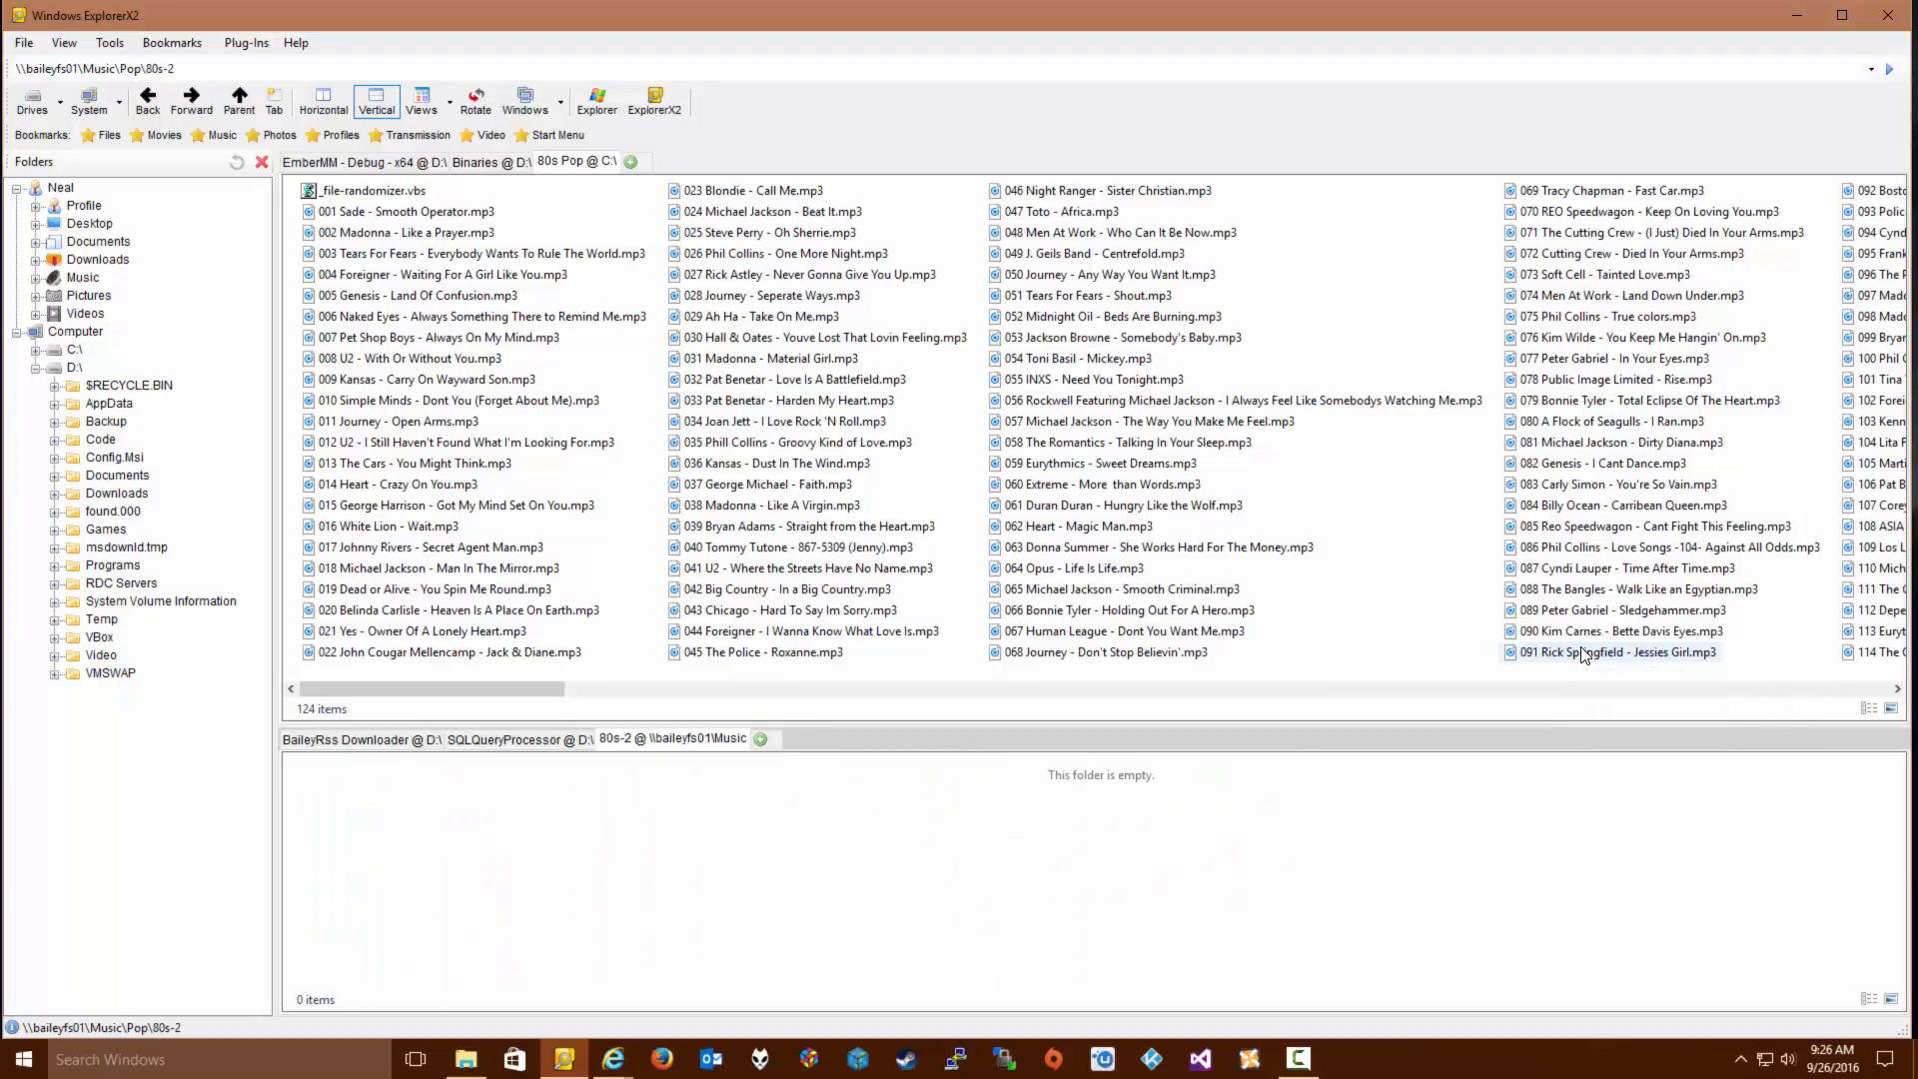
Copy everything in 80s Pop except _file-randomizer.vbs into the 80s-2 folder, and minimize the file manager
{"action": "left_click", "coordinate": [356, 203]}
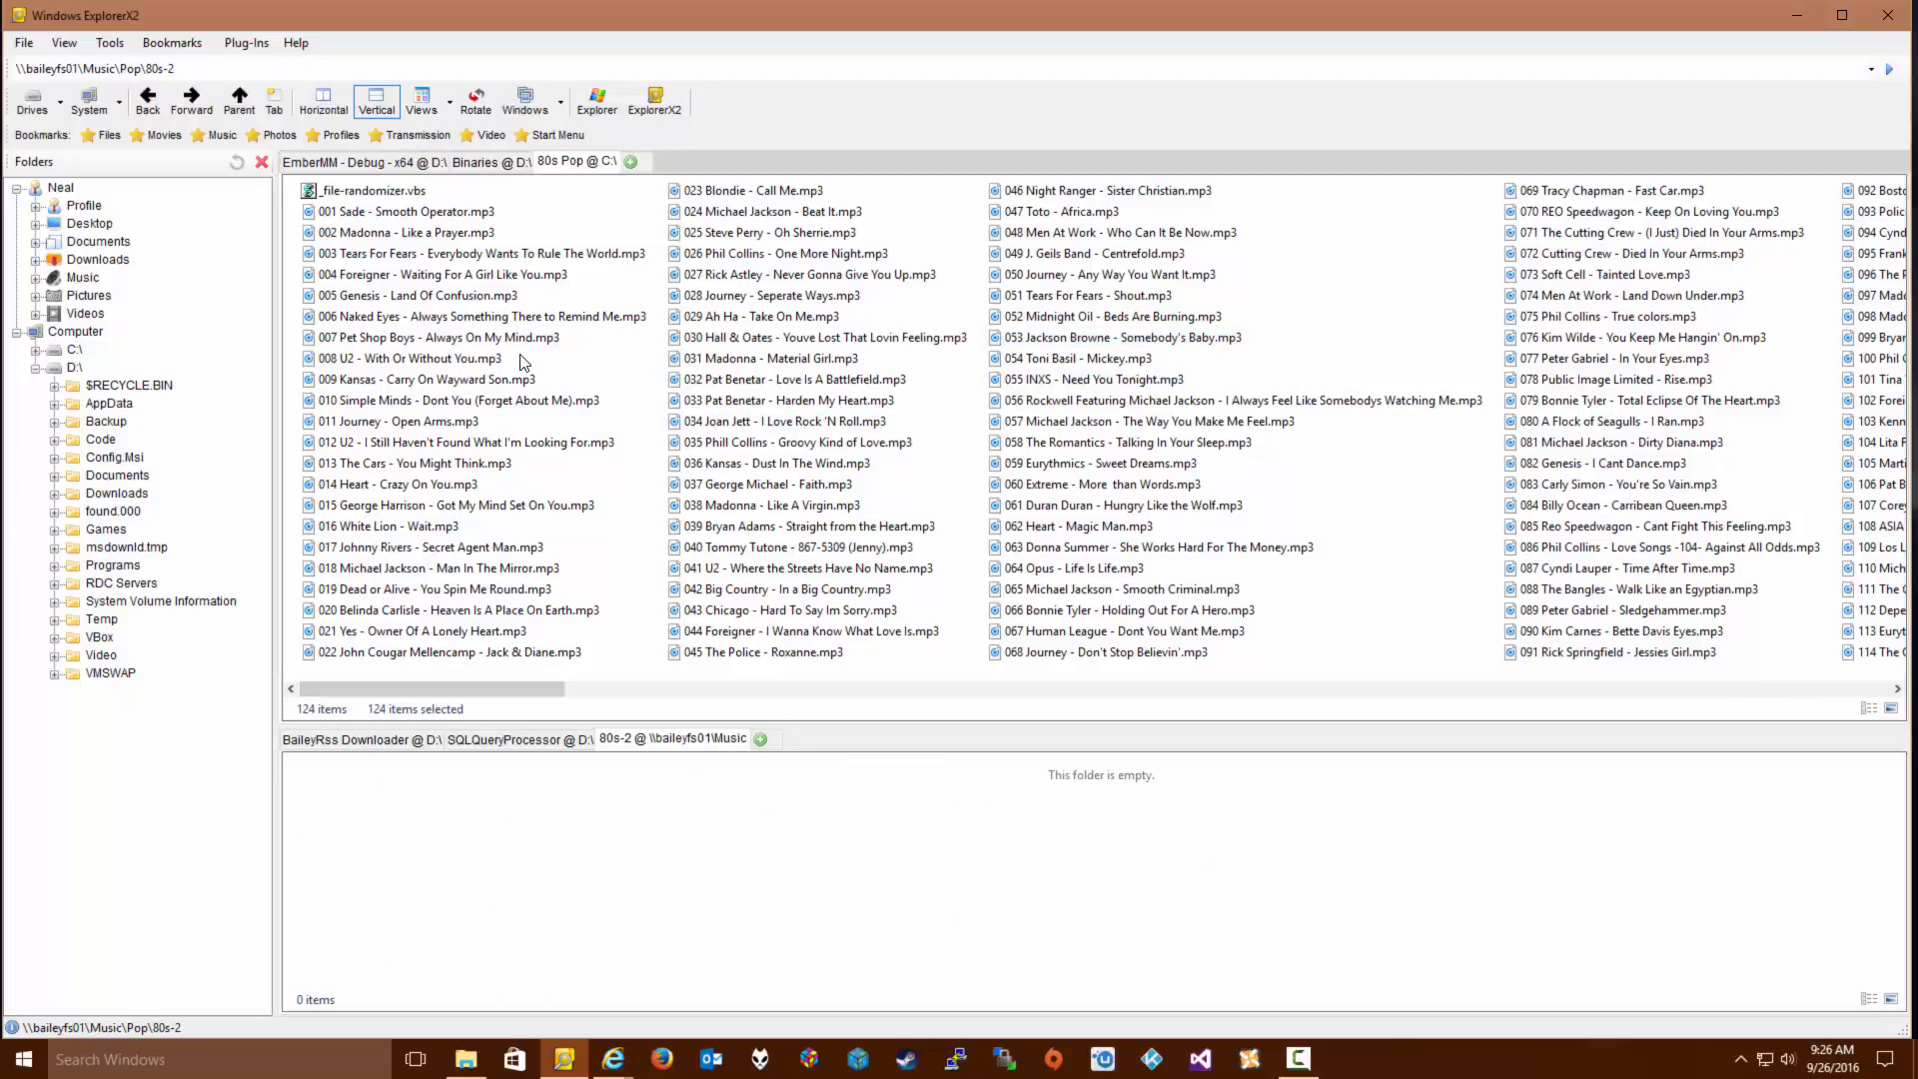
{"action": "key", "text": "shift+End"}
{"action": "left_click_drag", "start_coordinate": [372, 229], "coordinate": [578, 838]}
{"action": "left_click", "coordinate": [631, 894]}
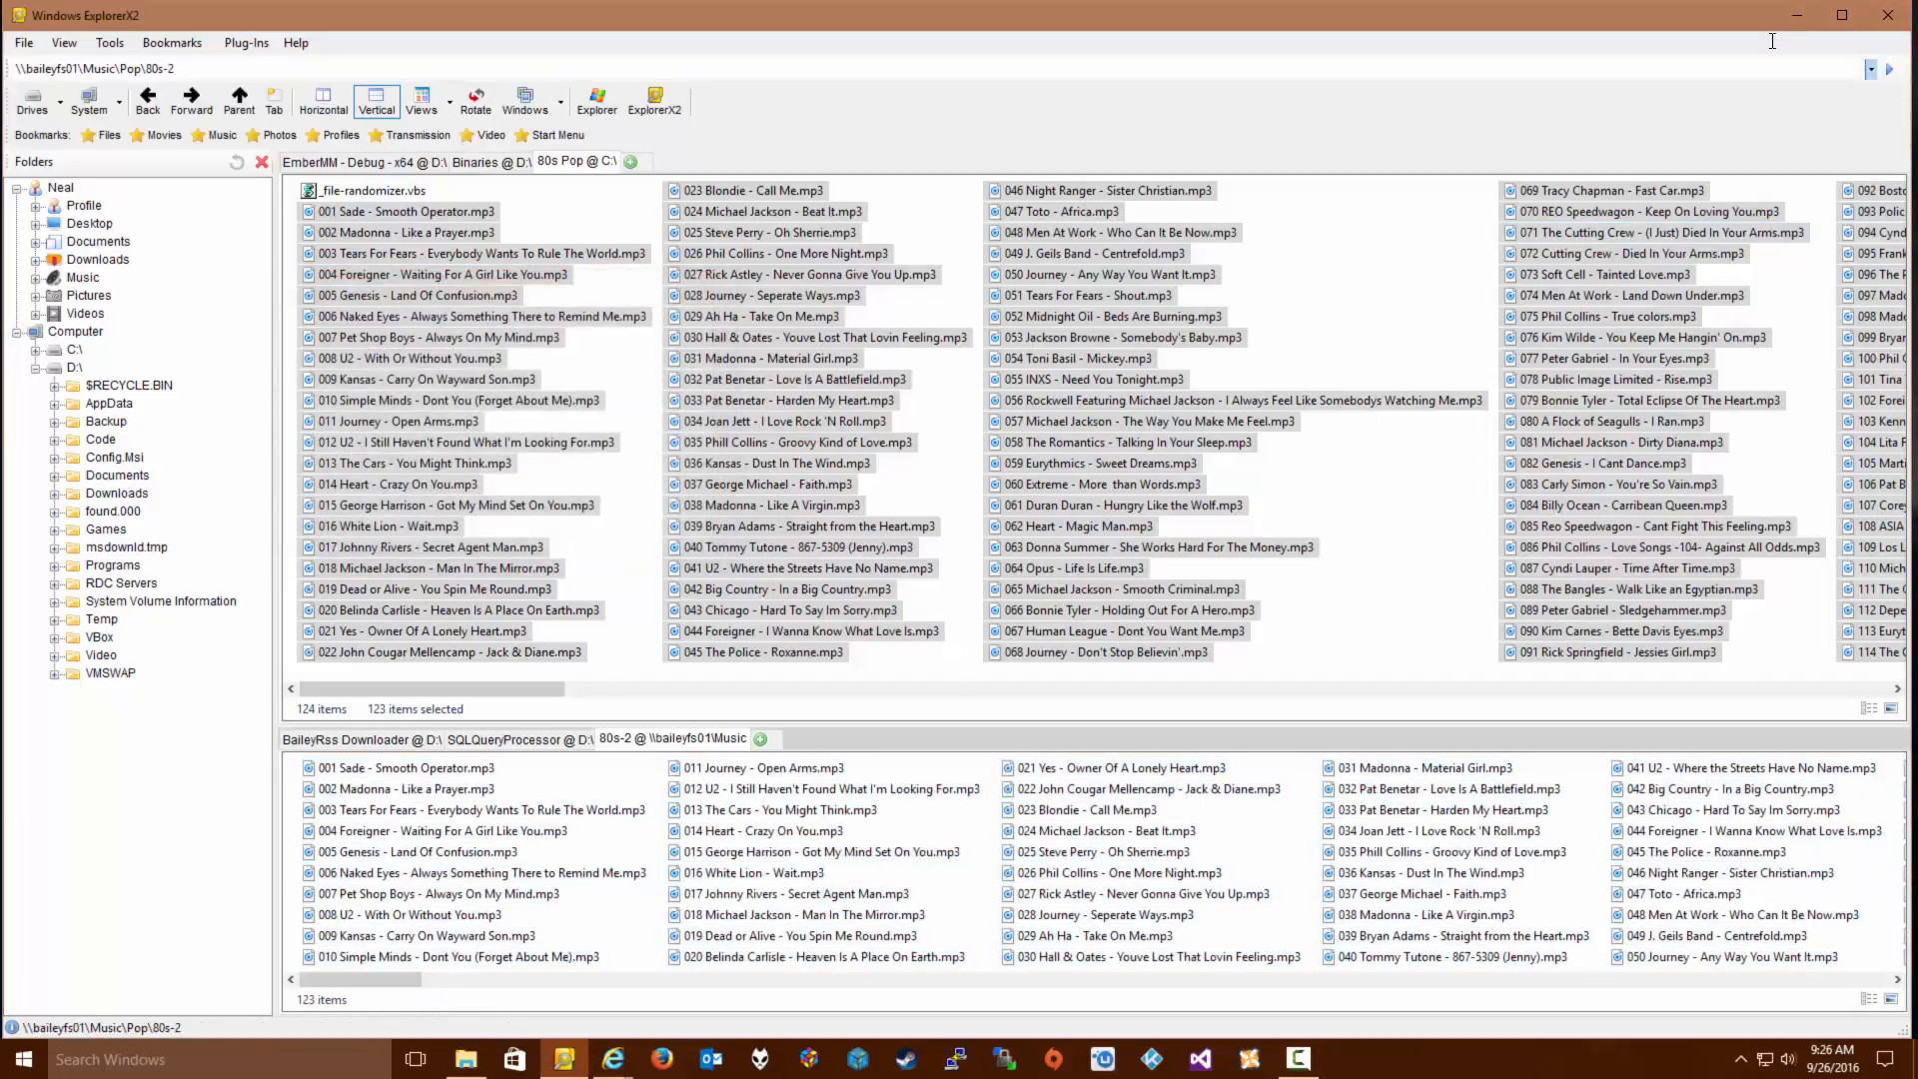
{"action": "left_click", "coordinate": [1796, 15]}
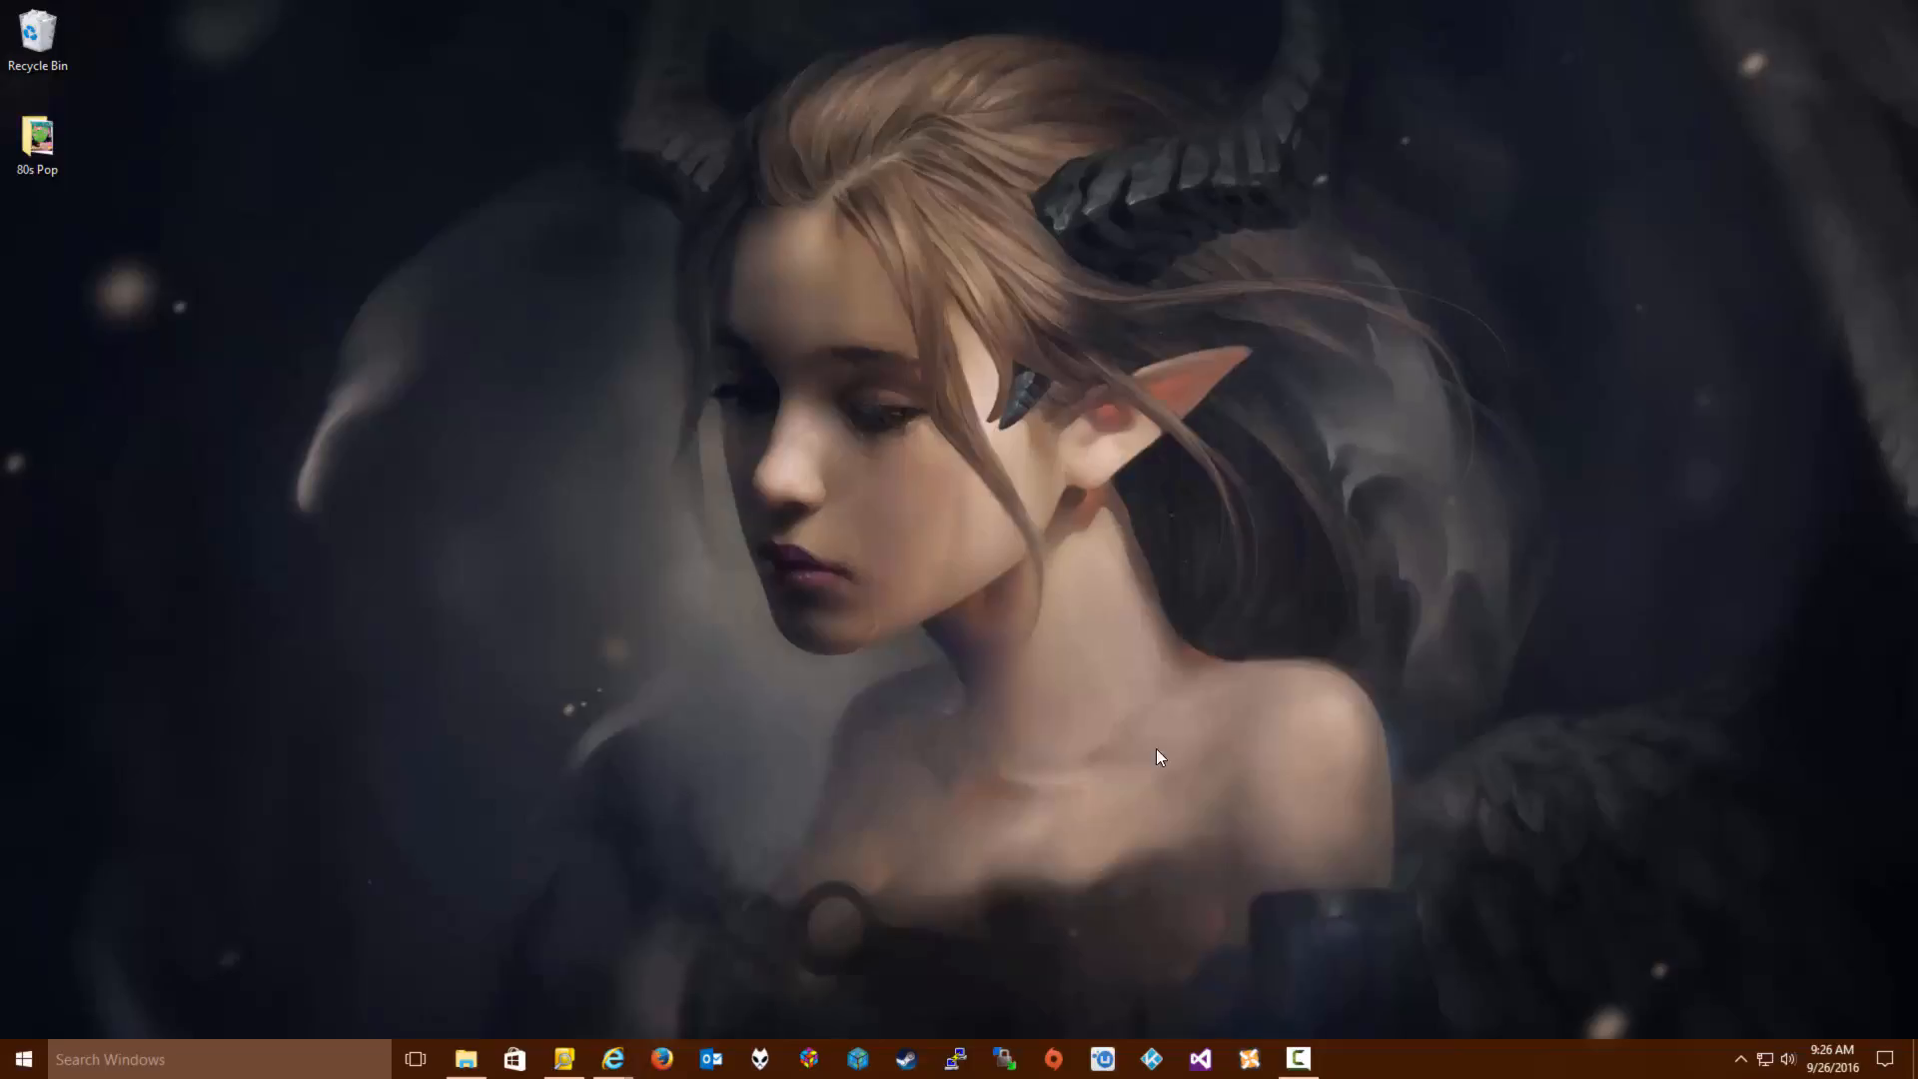
Launch Kodi and open the Baileysoft Music source in its music files
{"action": "left_click", "coordinate": [1151, 1058]}
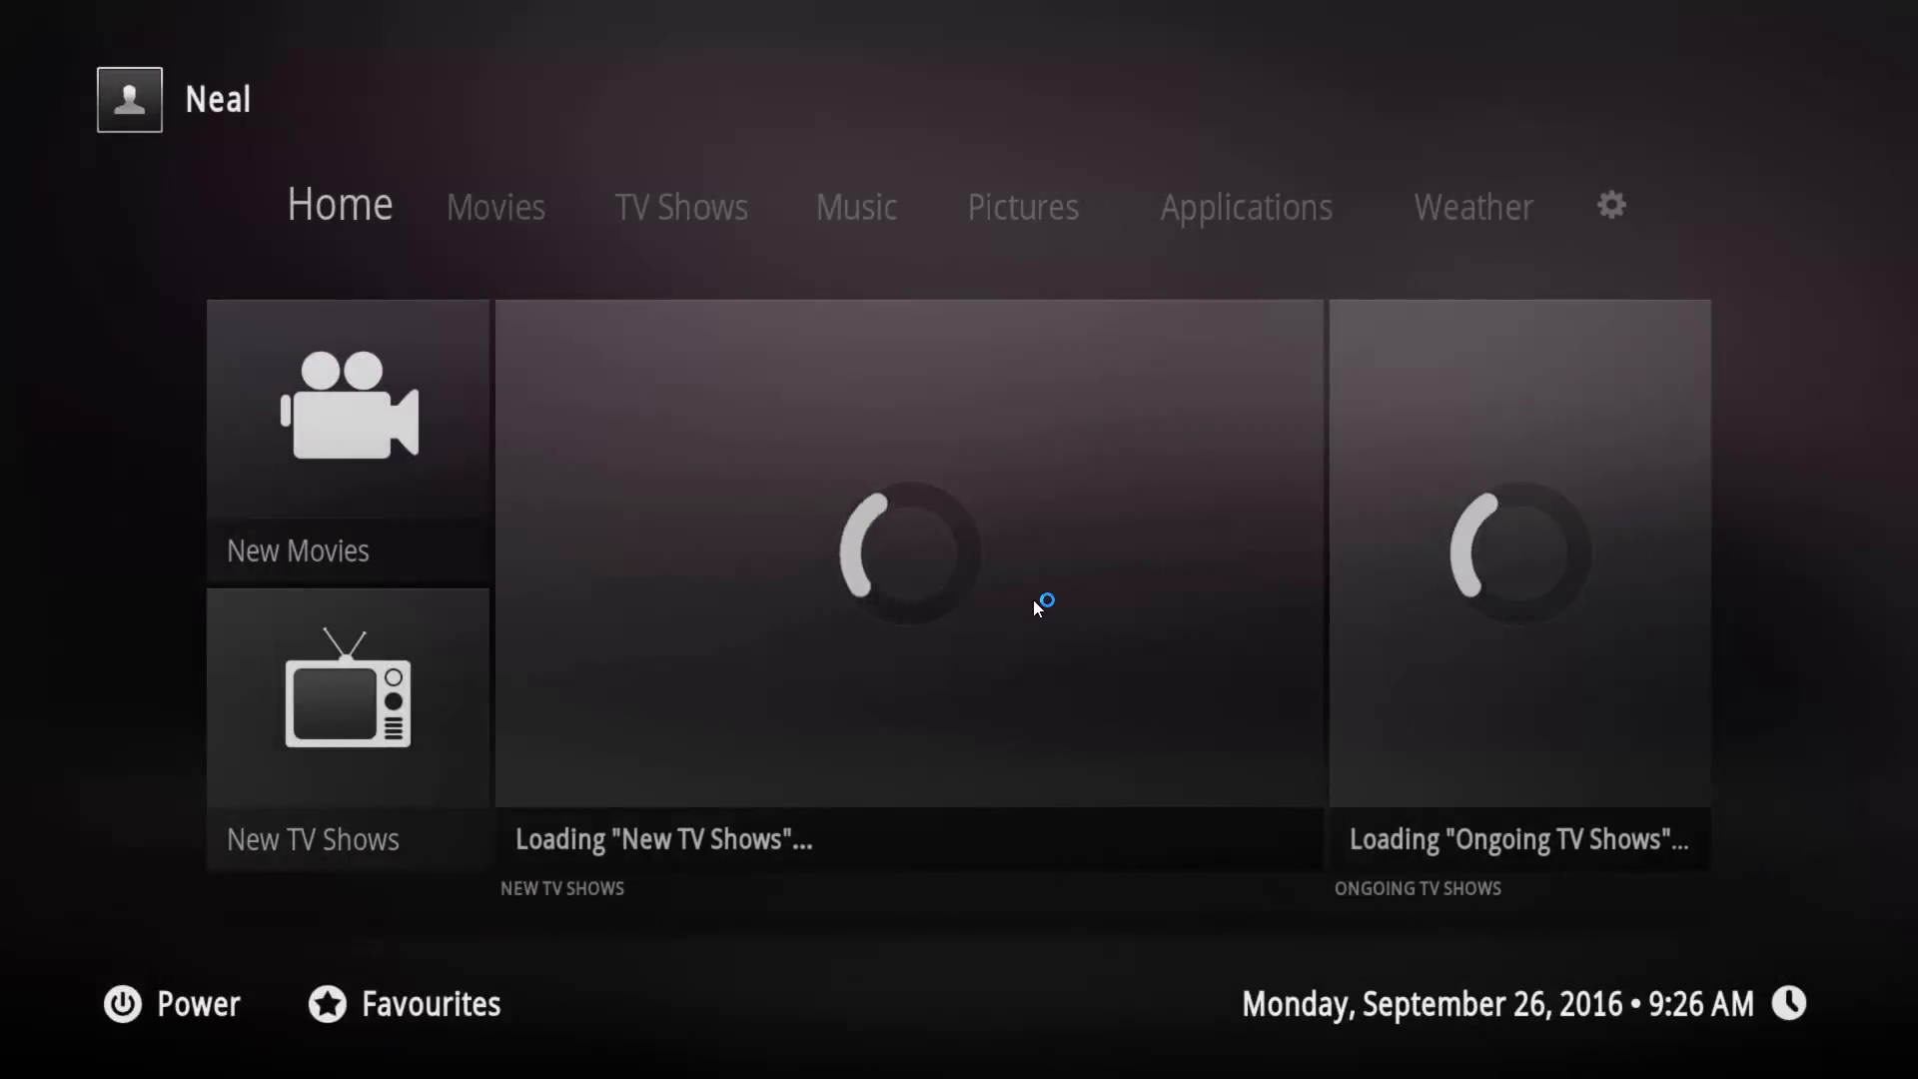
{"action": "key", "text": "Right"}
{"action": "key", "text": "Right"}
{"action": "key", "text": "Right"}
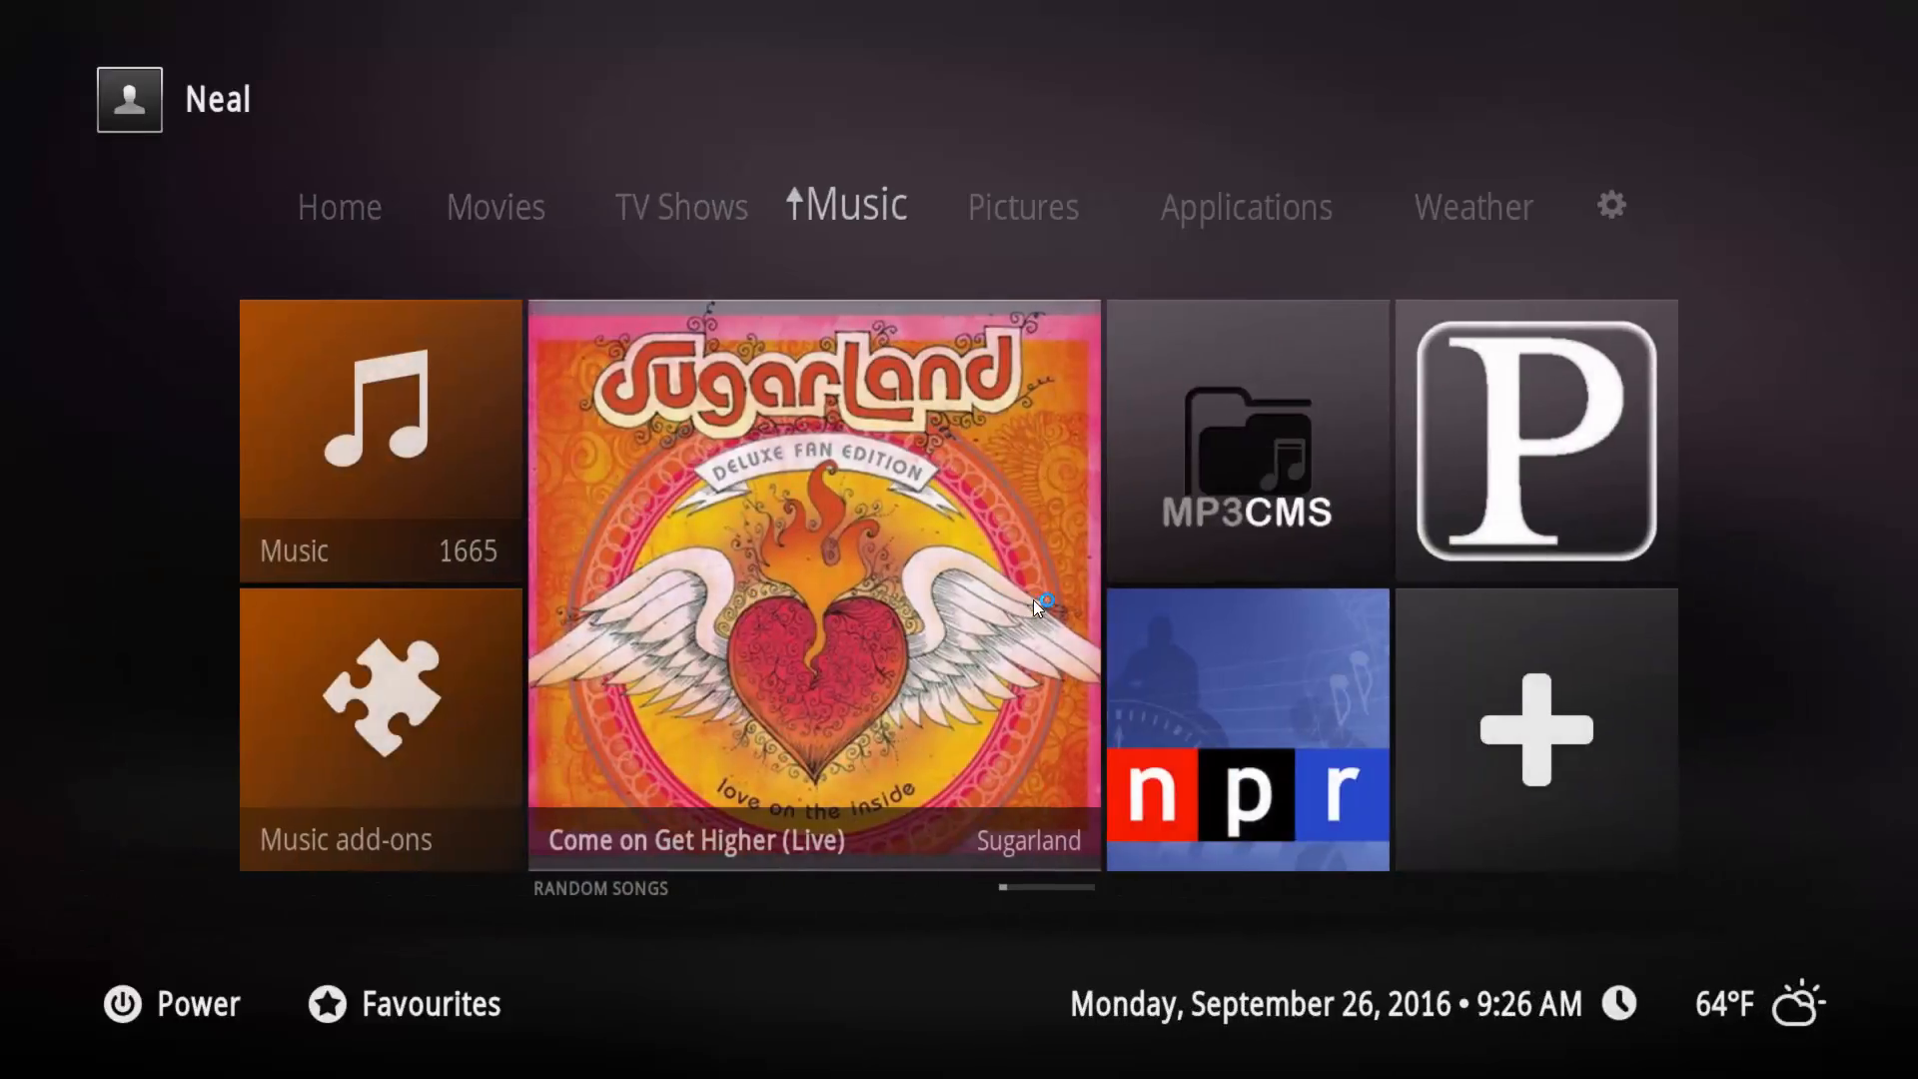
{"action": "key", "text": "Up"}
{"action": "key", "text": "Return"}
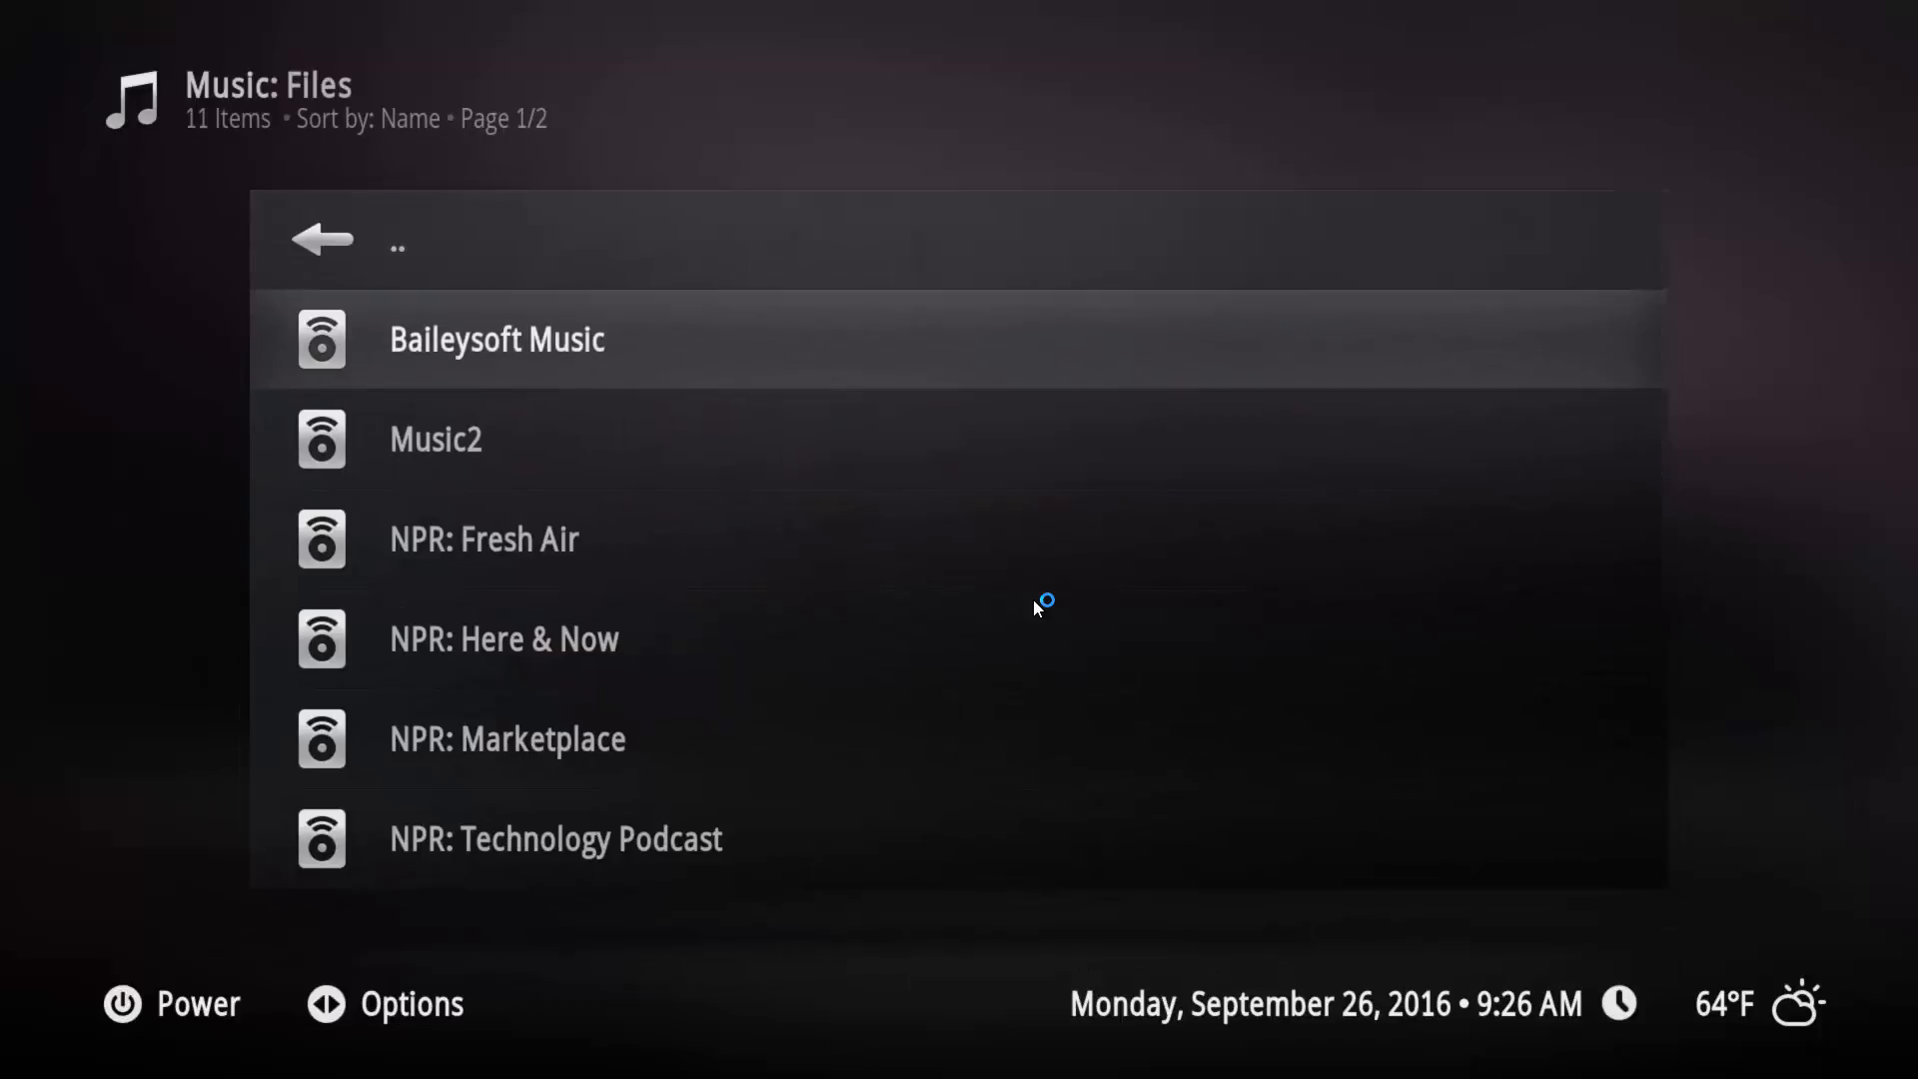
{"action": "key", "text": "Return"}
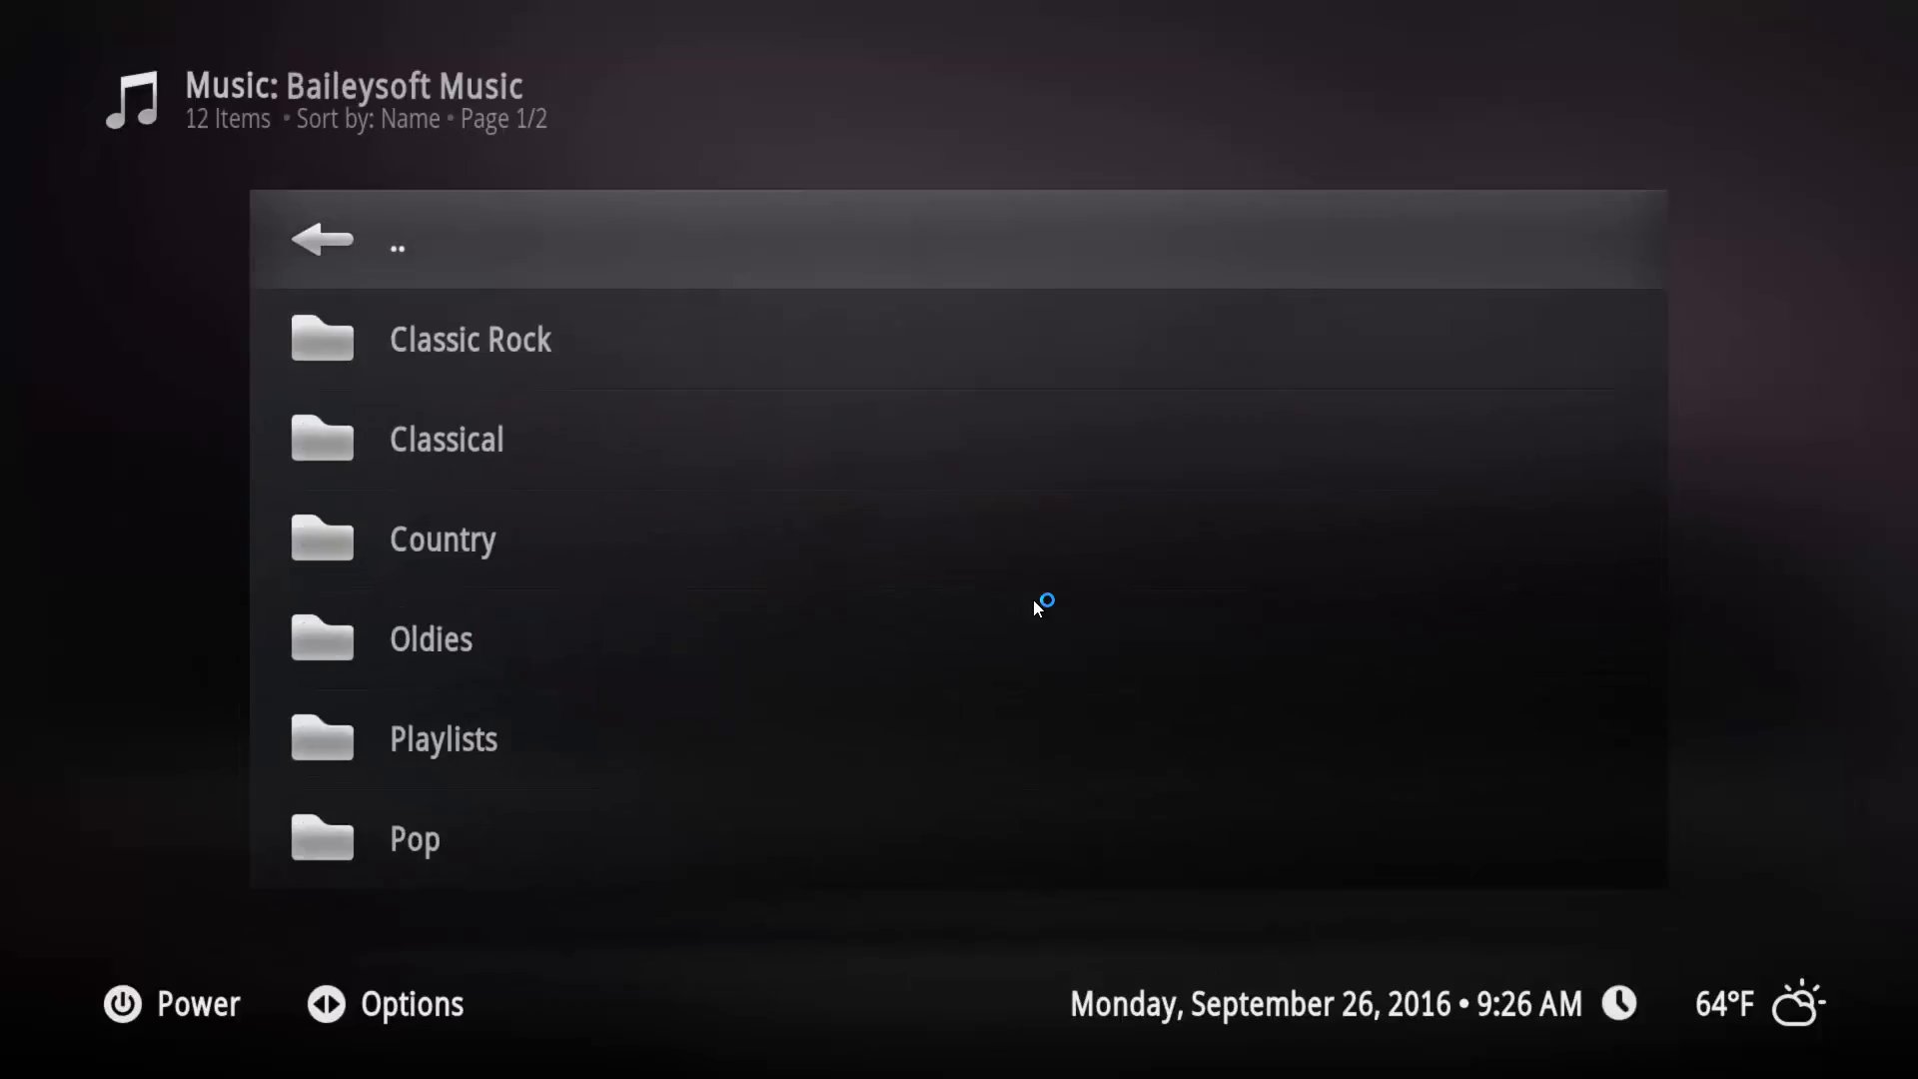
Open the Pop folder in the Baileysoft Music source
{"action": "key", "text": "Up"}
{"action": "key", "text": "Up"}
{"action": "key", "text": "Up"}
{"action": "key", "text": "Up"}
{"action": "key", "text": "Up"}
{"action": "key", "text": "Up"}
{"action": "key", "text": "Up"}
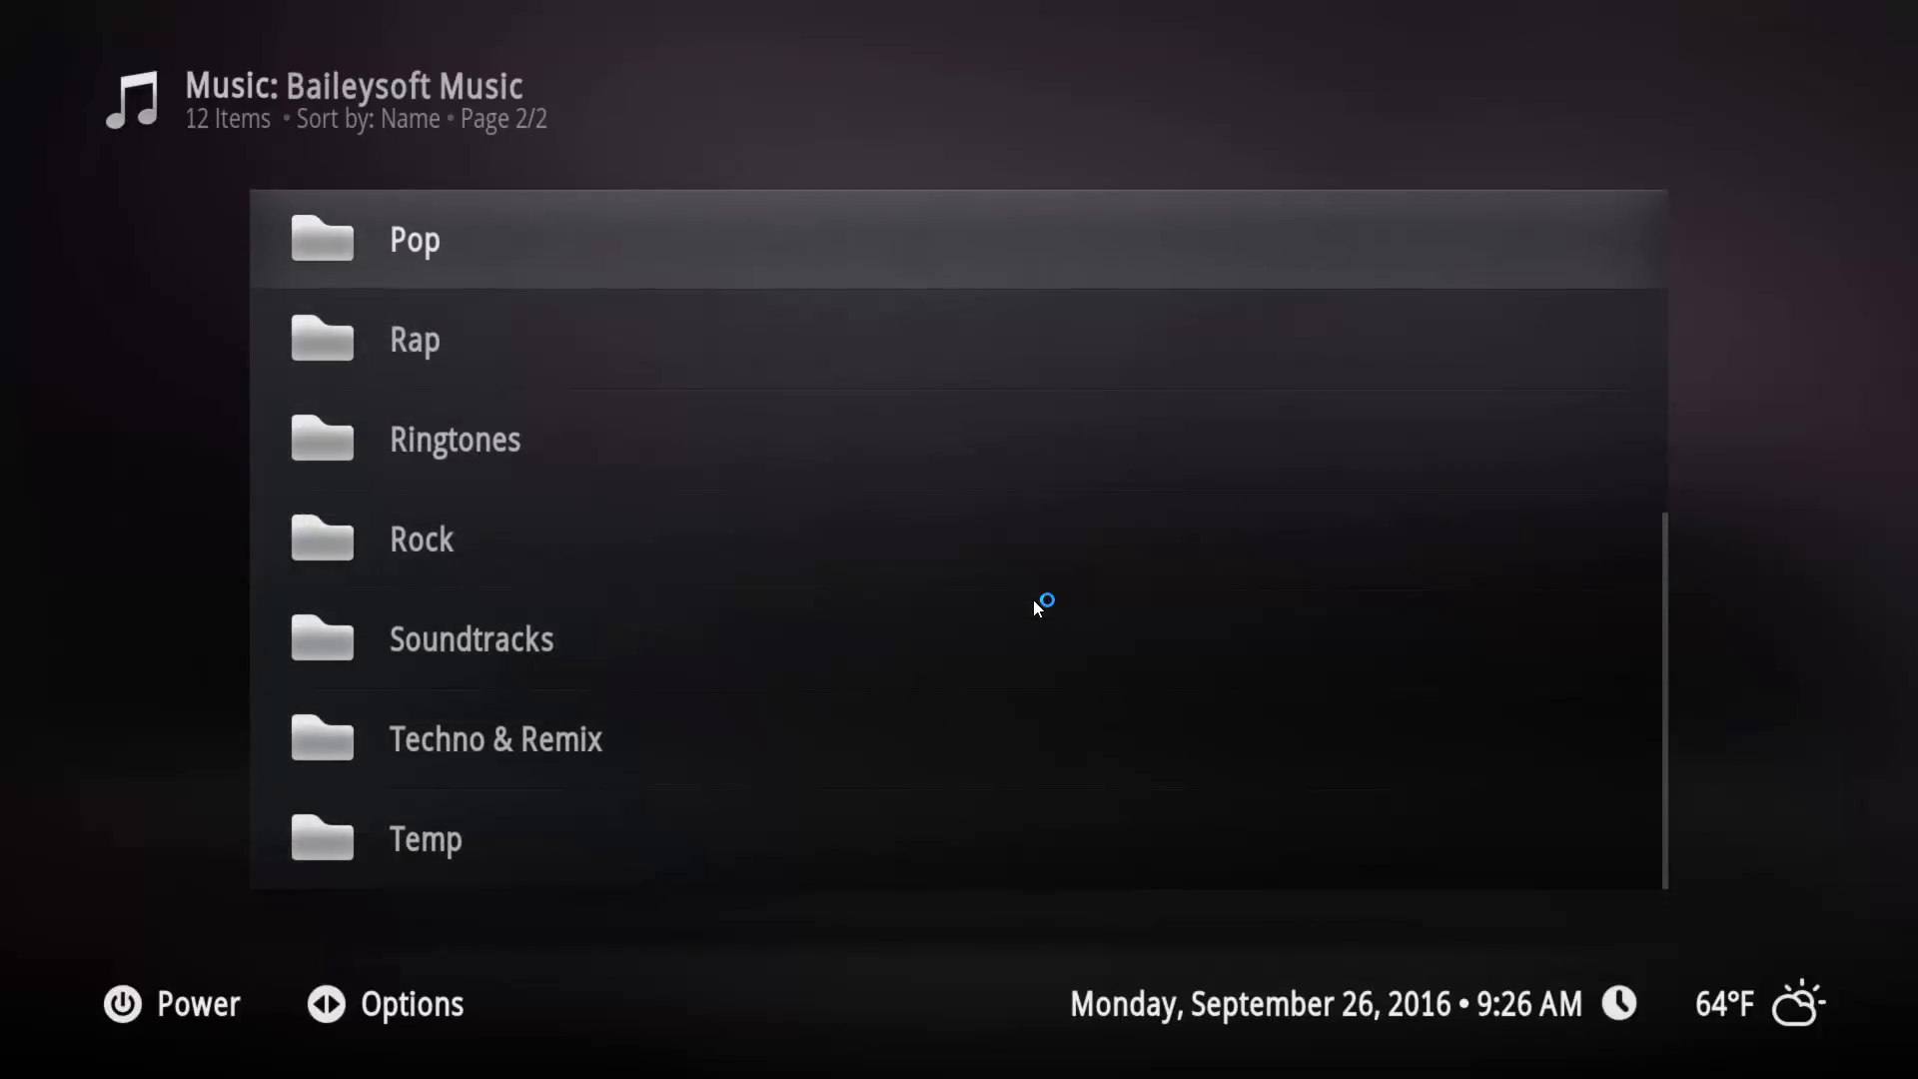
{"action": "key", "text": "Return"}
Scan the 80s-2 folder to the Kodi music library
{"action": "key", "text": "Down"}
{"action": "key", "text": "Down"}
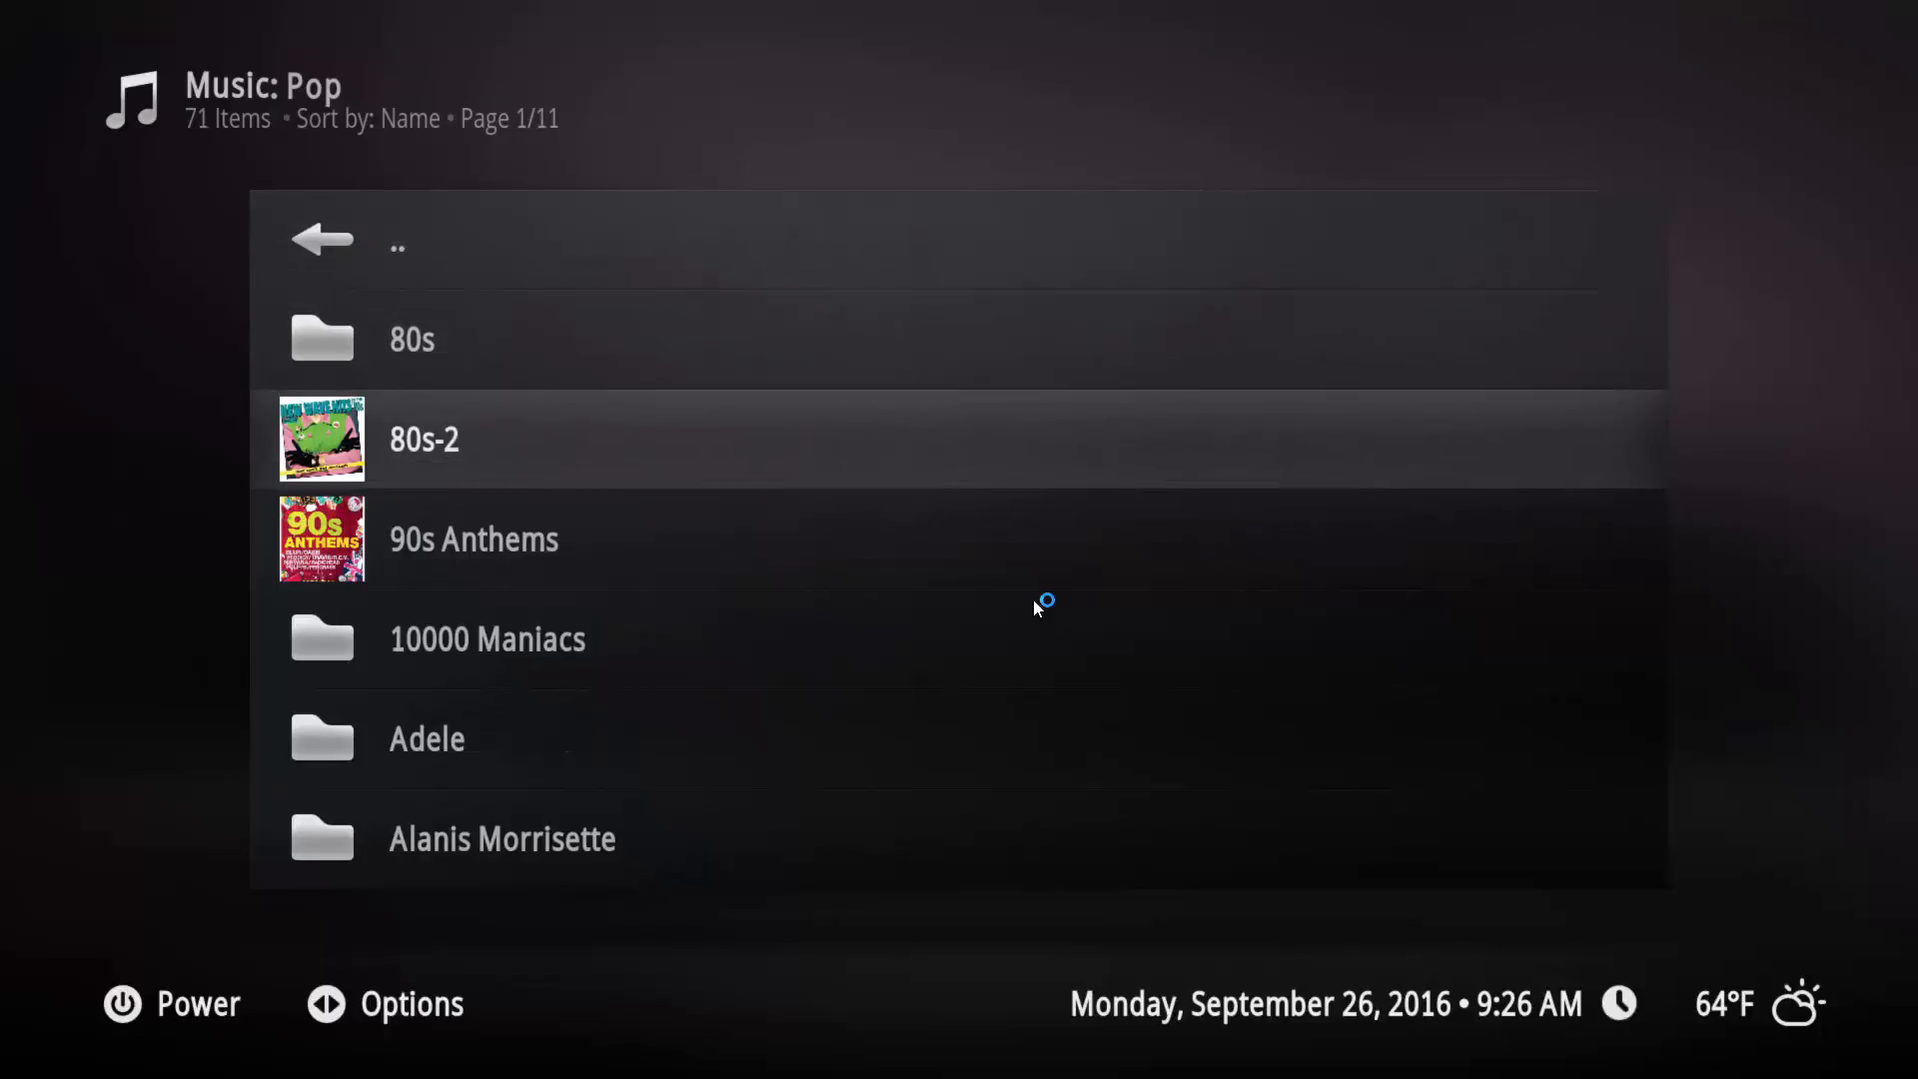
{"action": "key", "text": "c"}
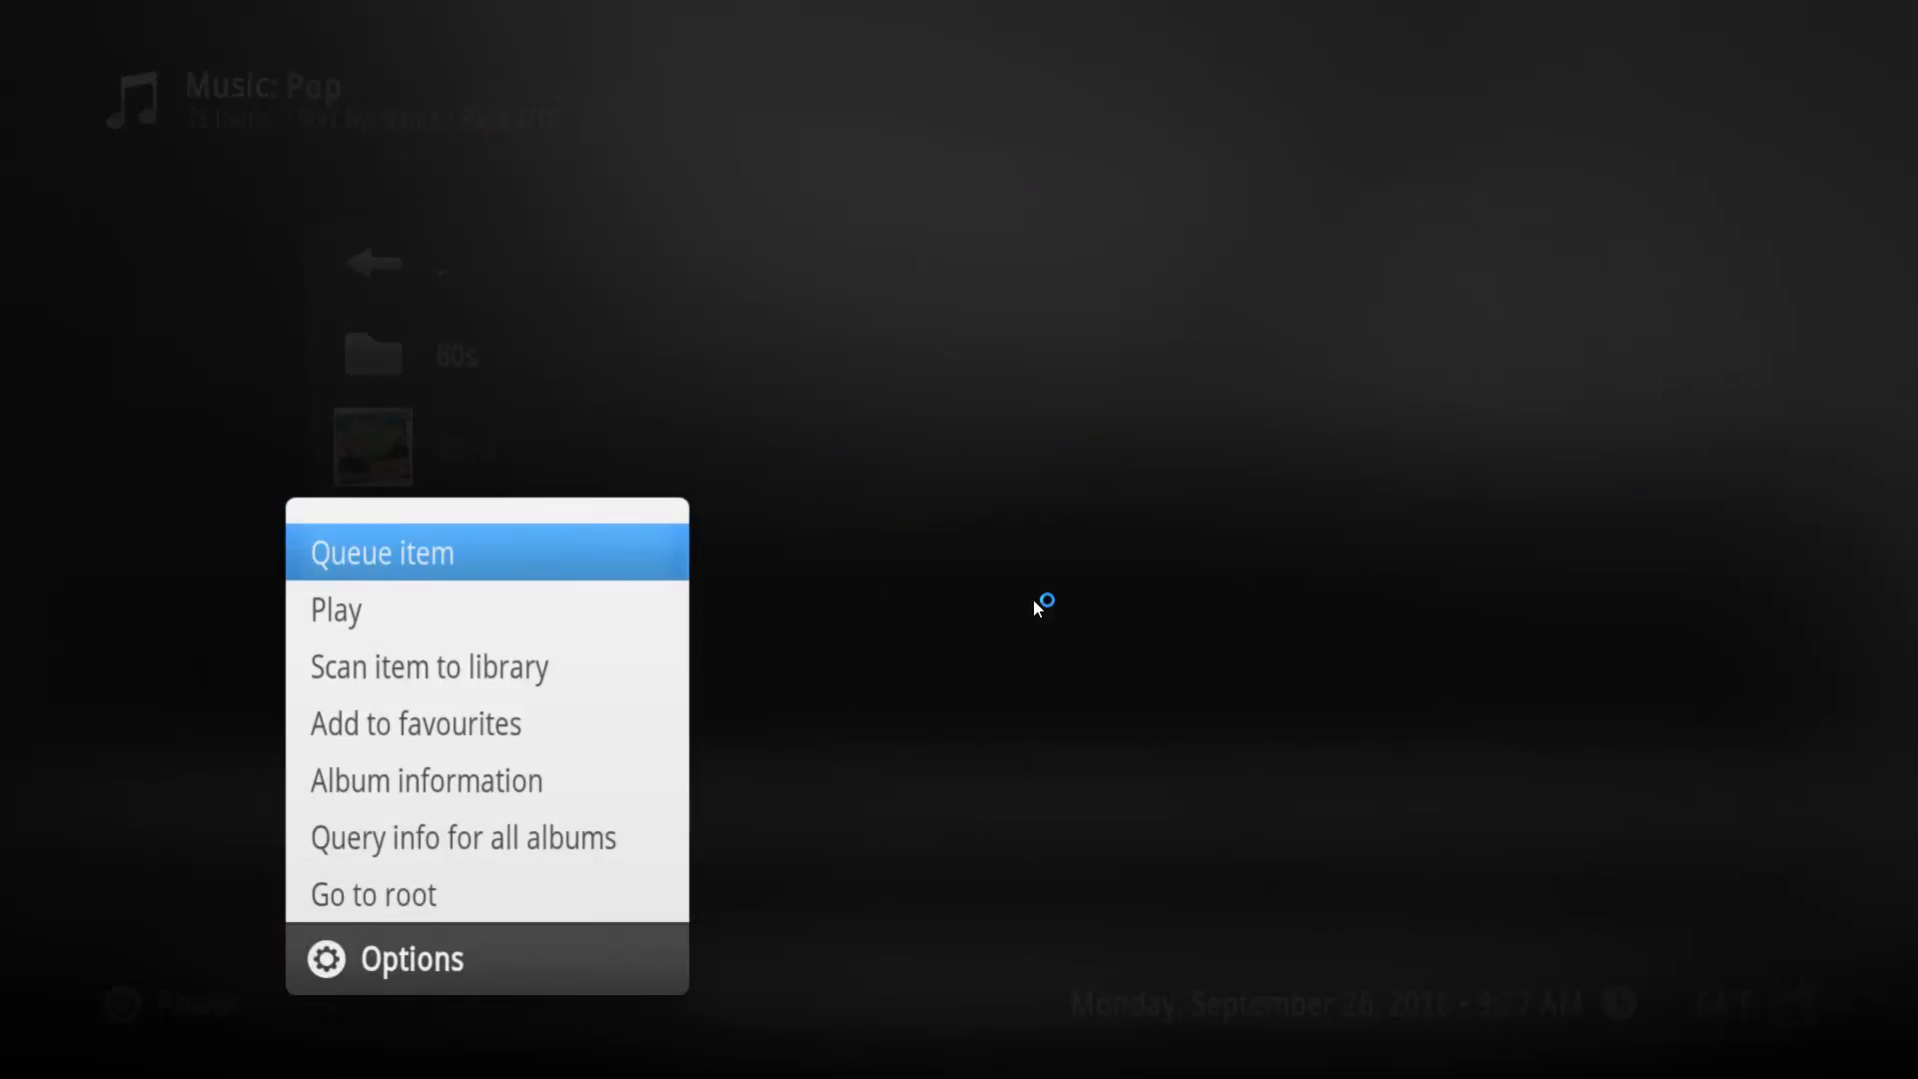
{"action": "key", "text": "Down"}
{"action": "key", "text": "Down"}
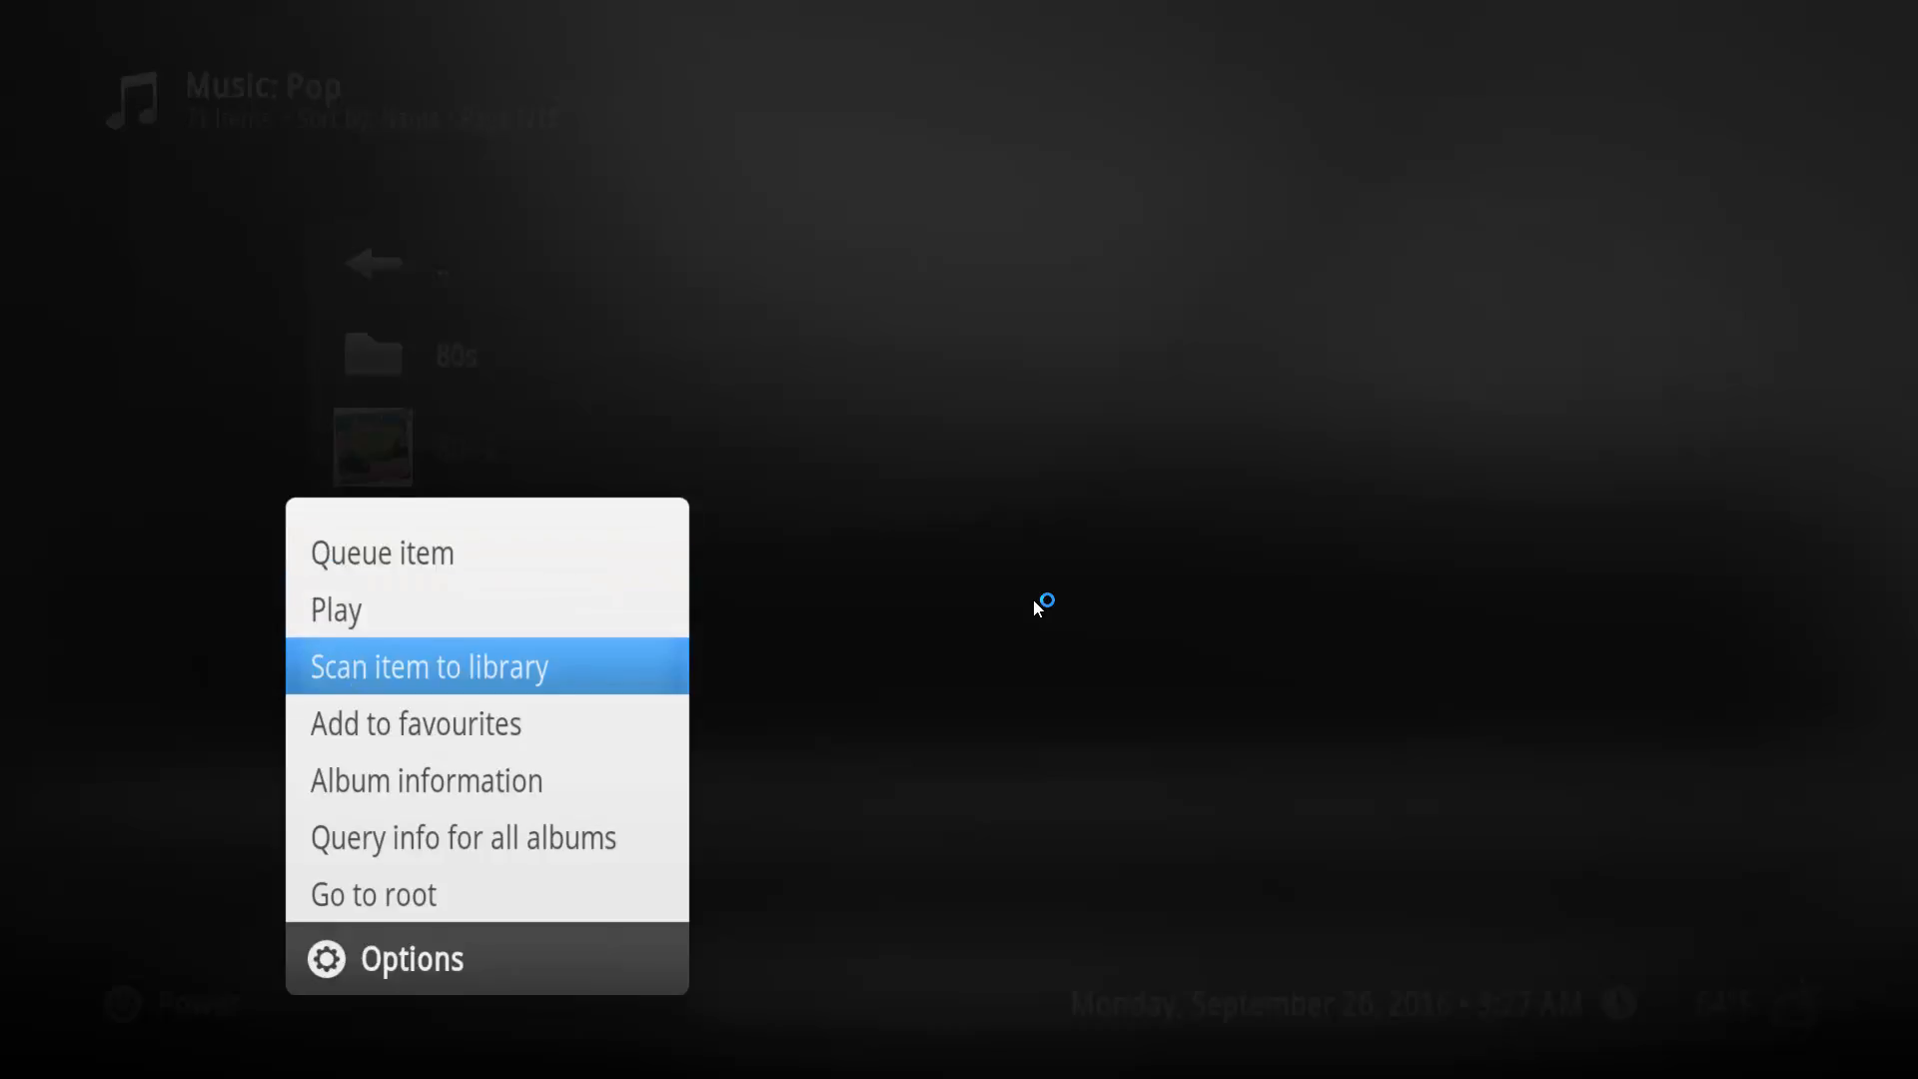
{"action": "key", "text": "Return"}
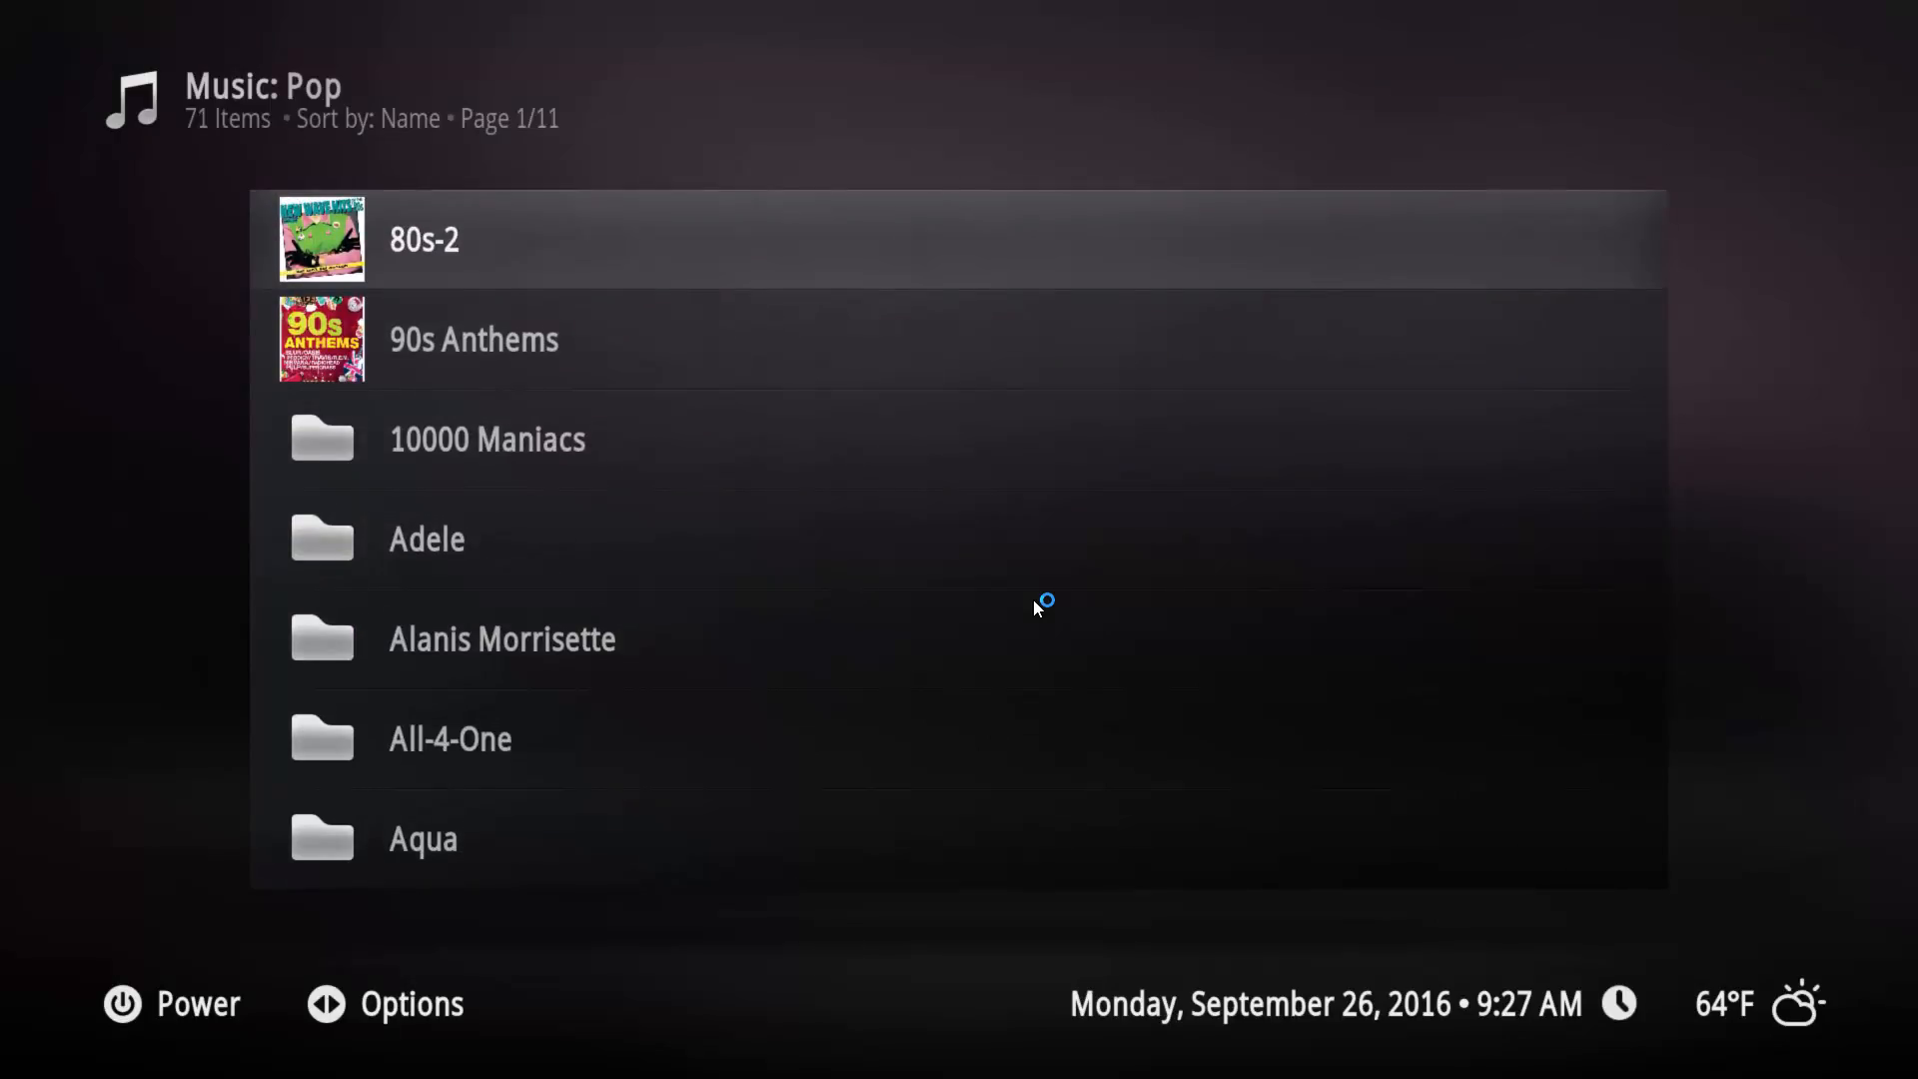
Leave the Pop folder and the music file sources, and go up to the music library's category list
{"action": "key", "text": "BackSpace"}
{"action": "key", "text": "BackSpace"}
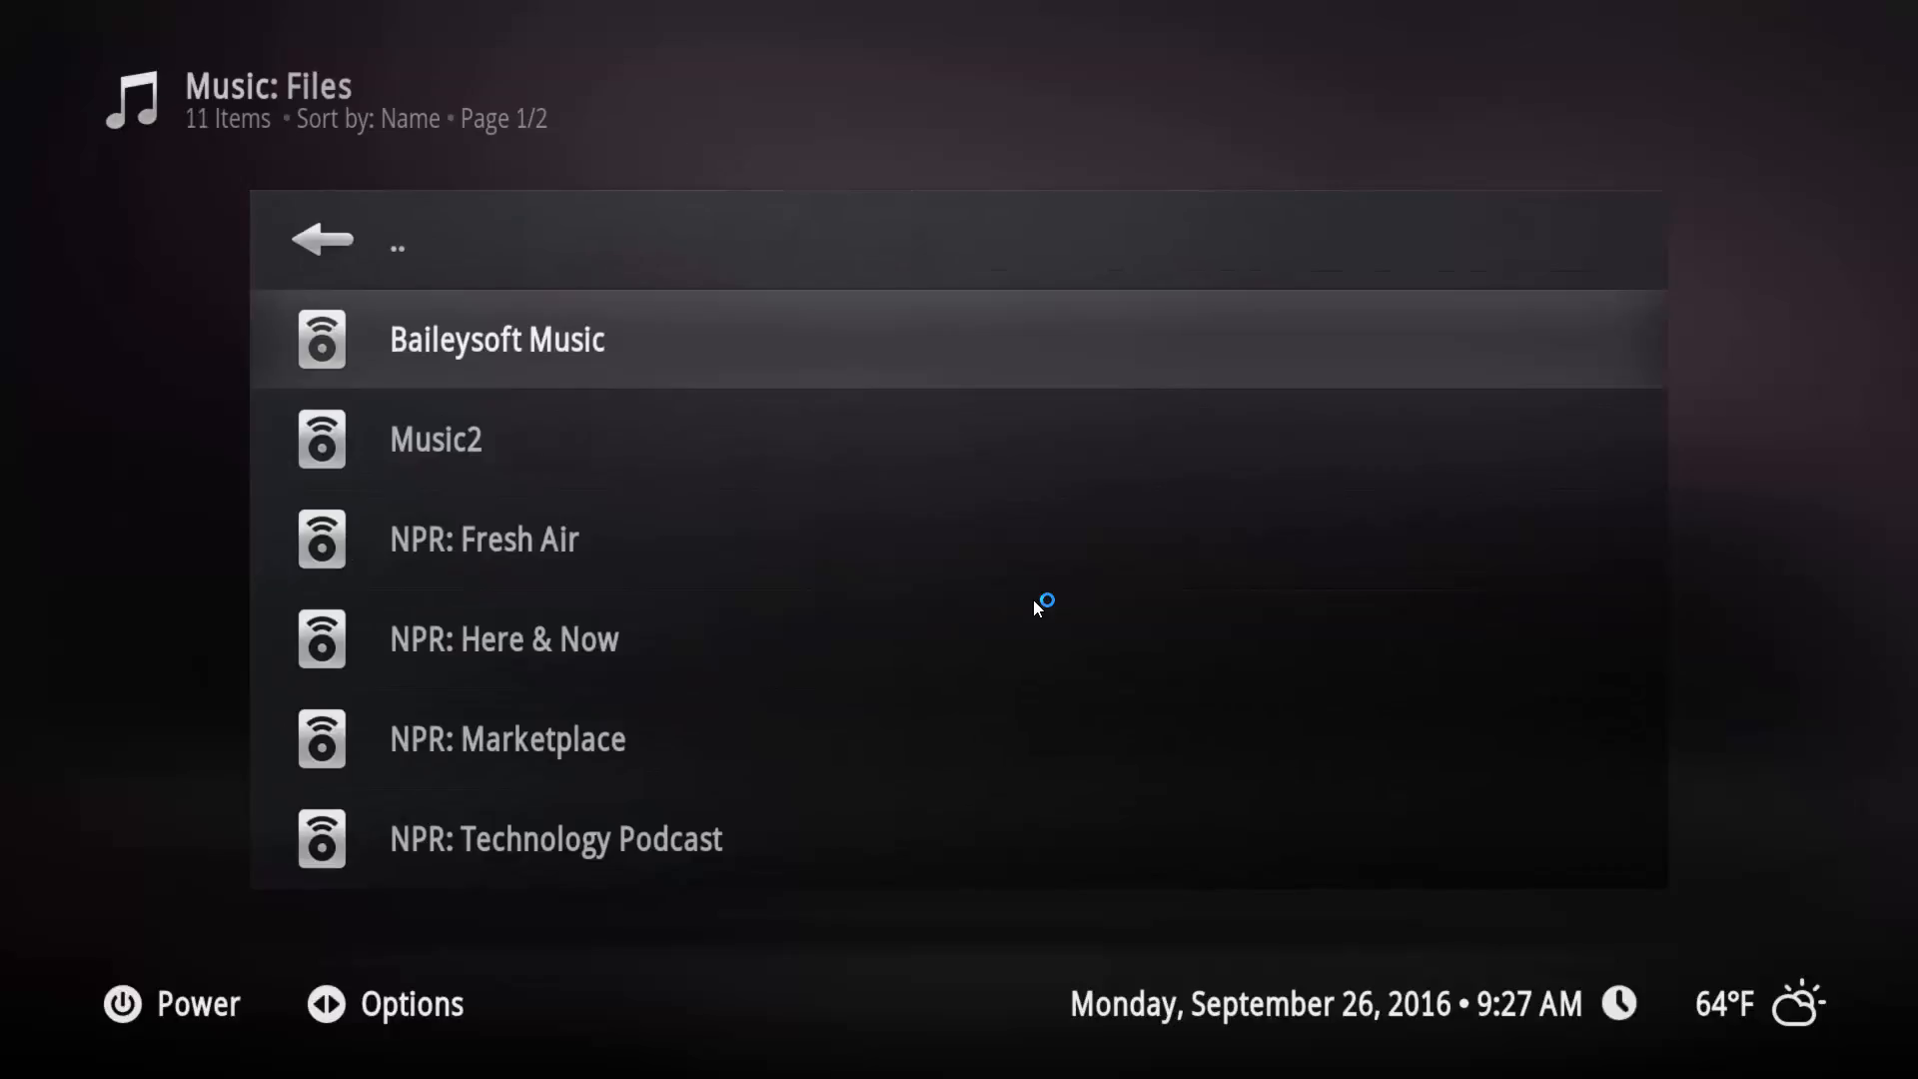
{"action": "key", "text": "BackSpace"}
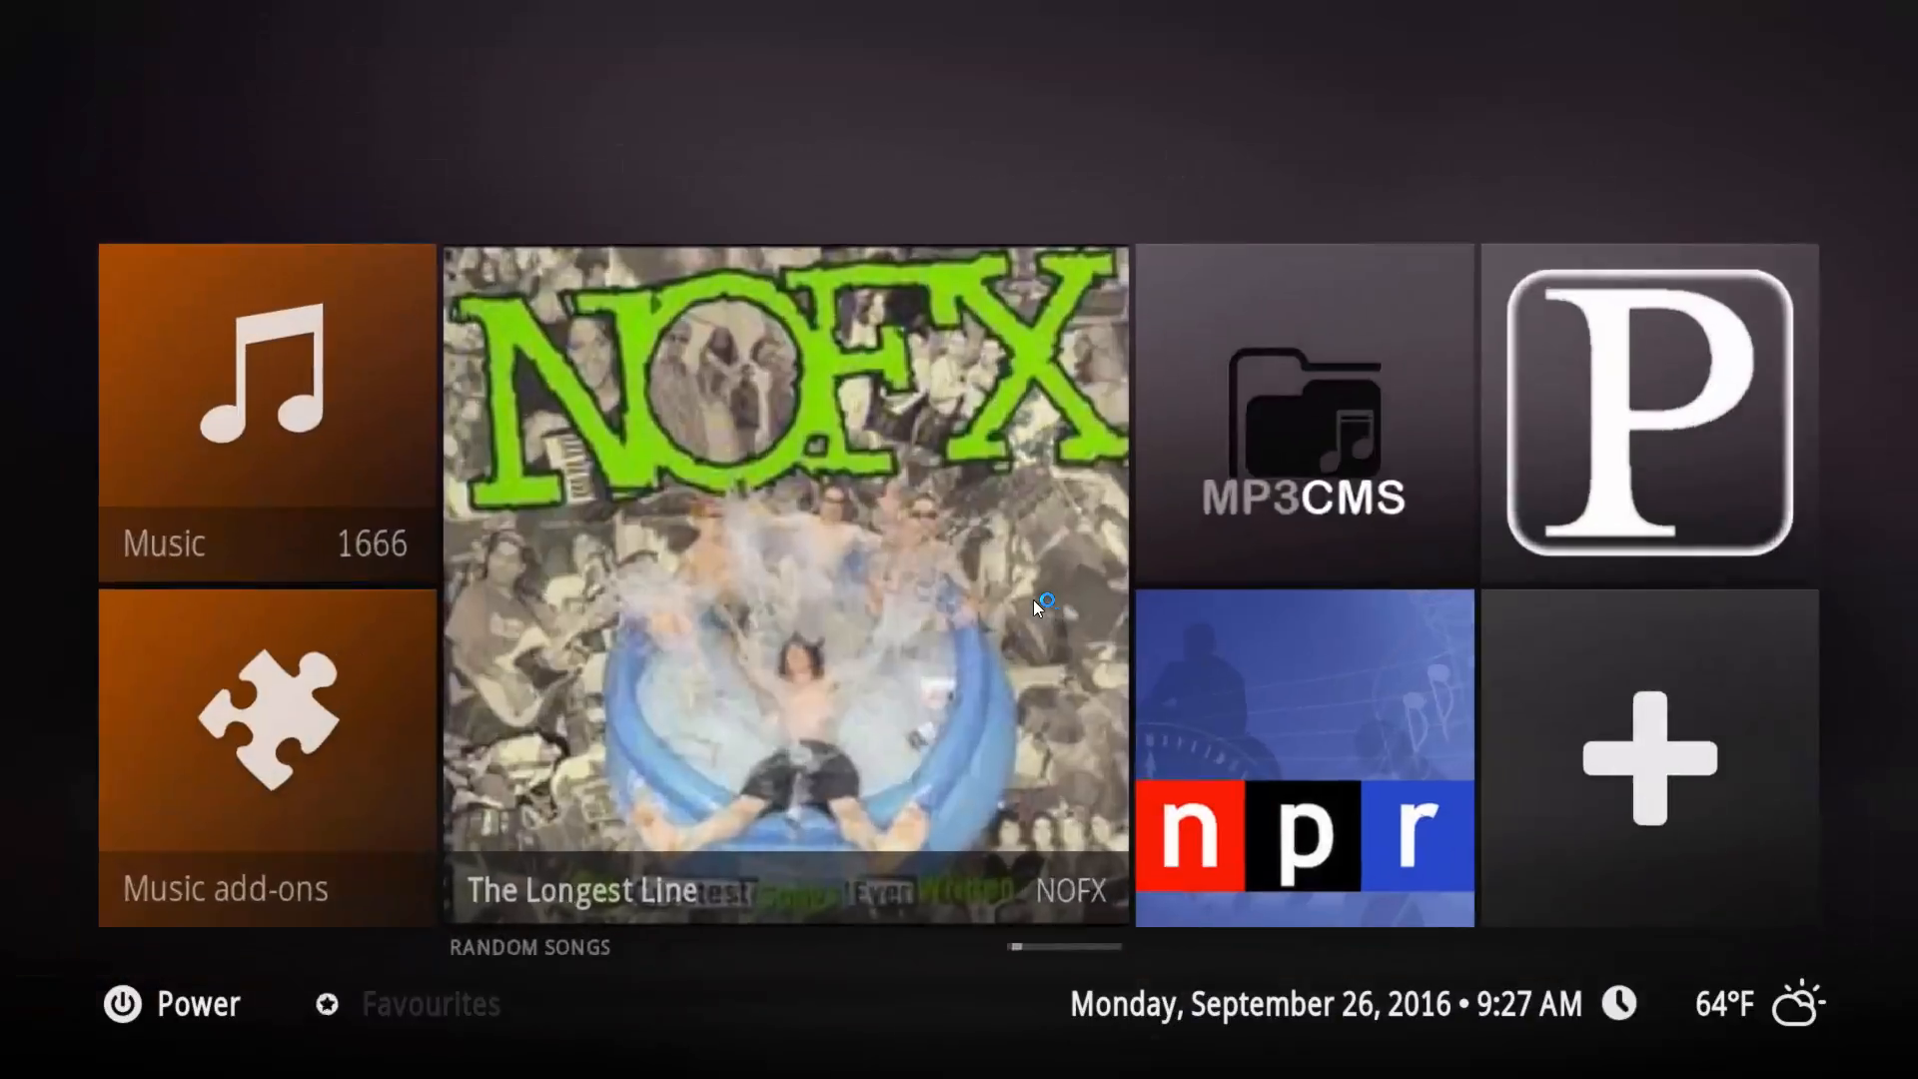
{"action": "key", "text": "Return"}
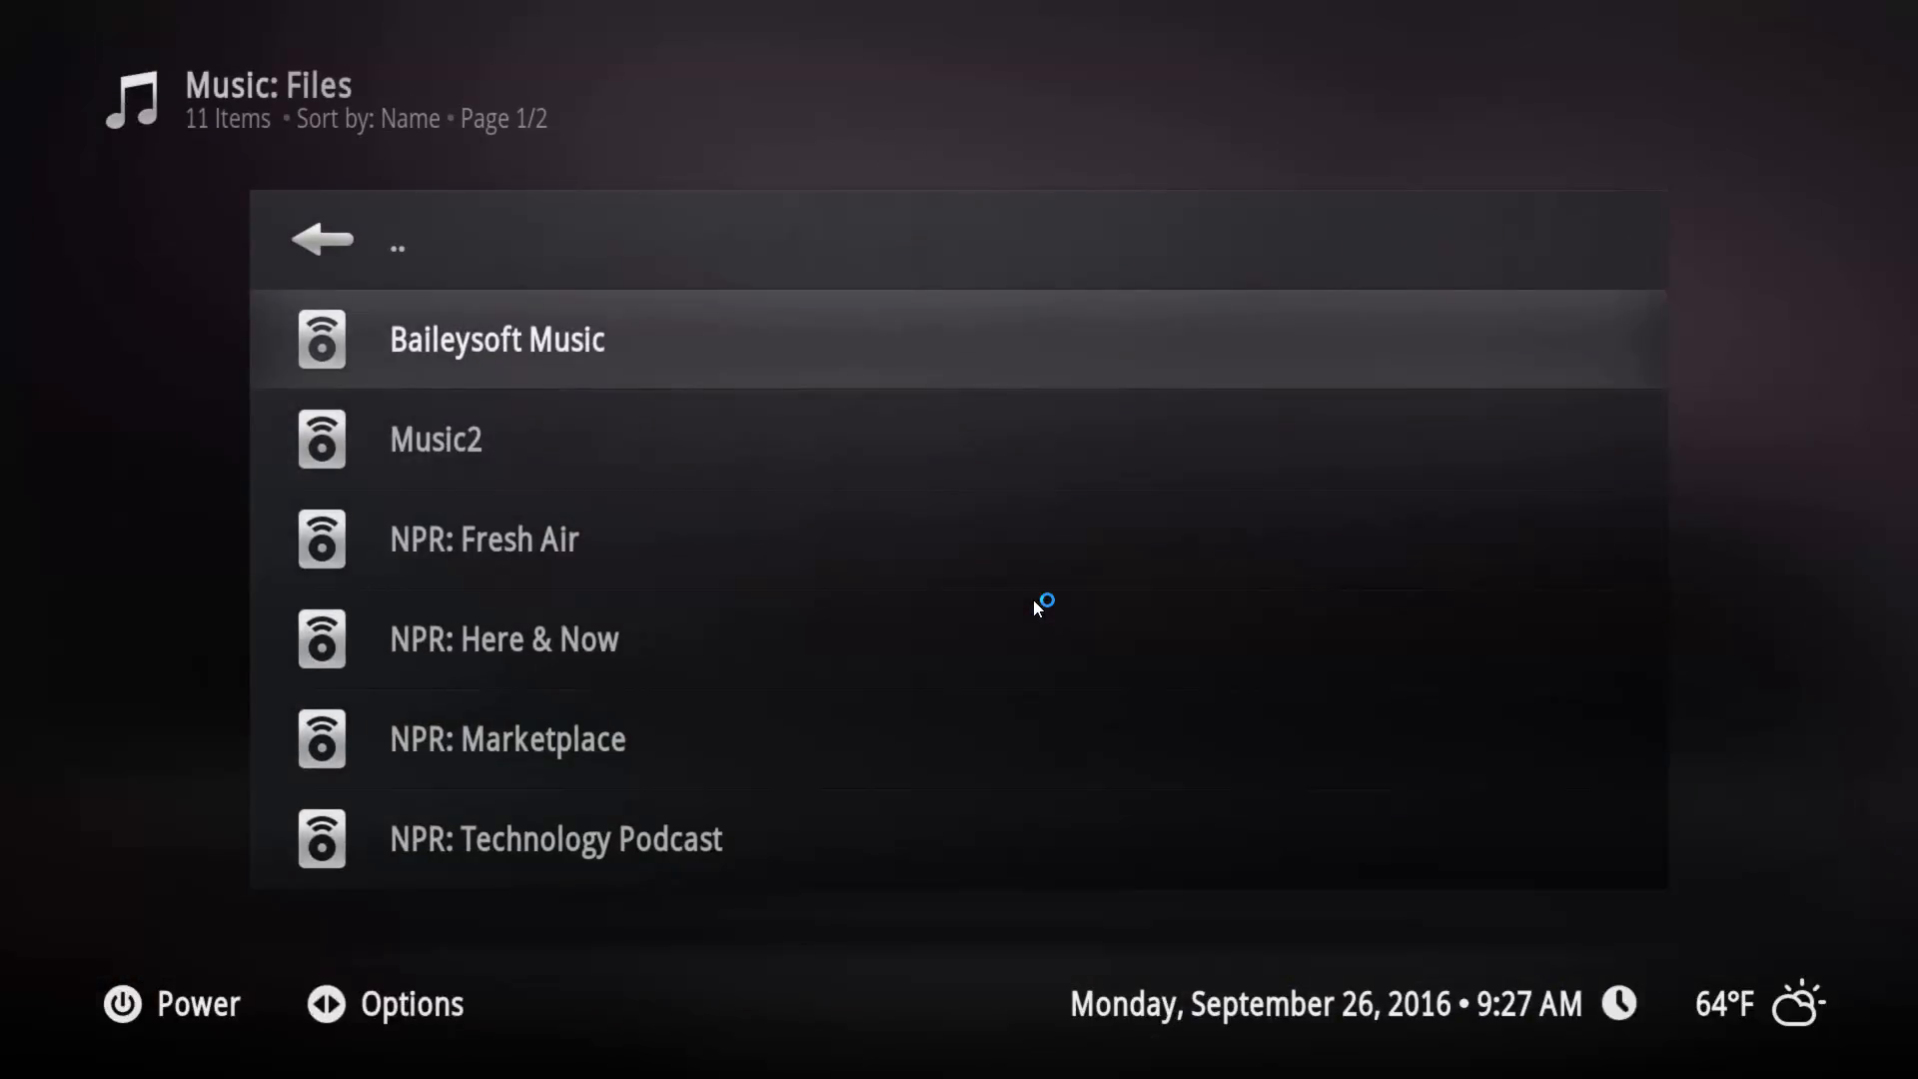
{"action": "key", "text": "Up"}
{"action": "key", "text": "Return"}
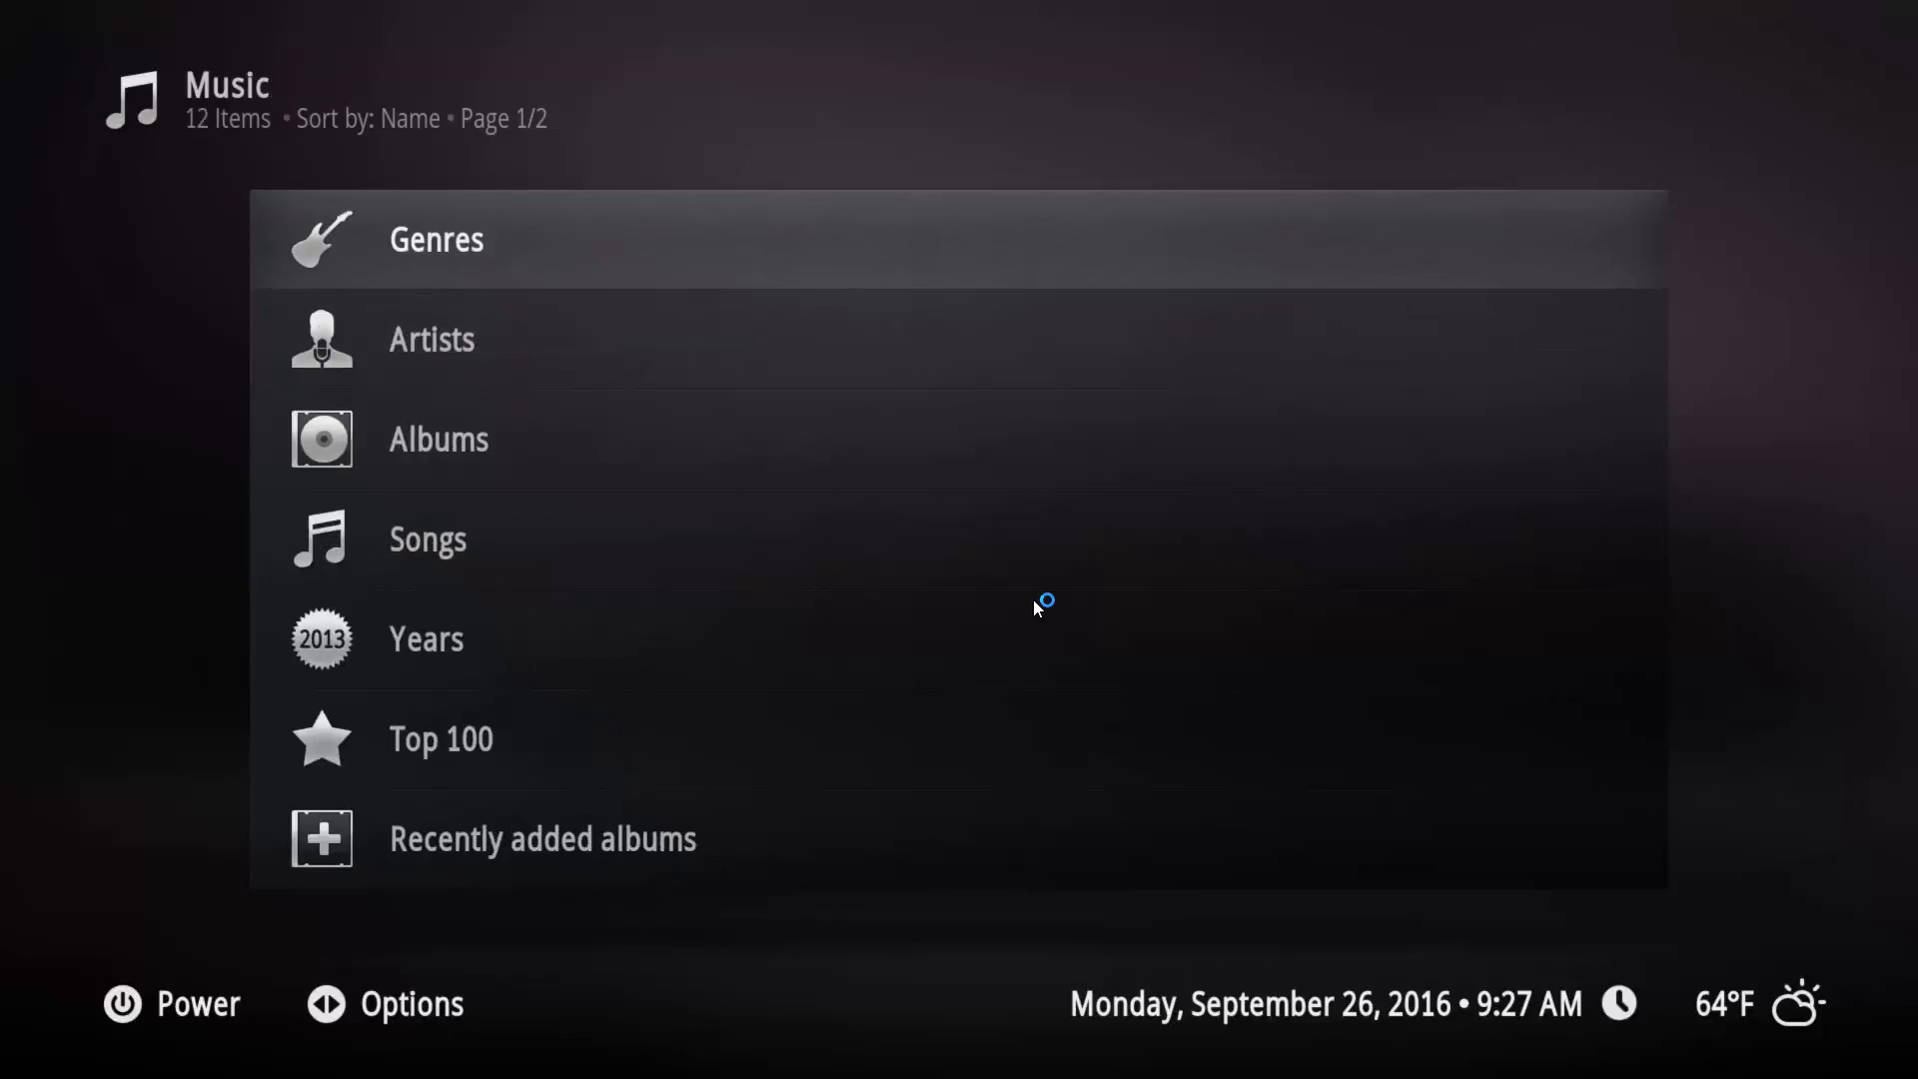
Open the Recently added albums category of the music library
{"action": "key", "text": "Down"}
{"action": "key", "text": "Down"}
{"action": "key", "text": "Down"}
{"action": "key", "text": "Down"}
{"action": "key", "text": "Down"}
{"action": "key", "text": "Down"}
{"action": "key", "text": "Return"}
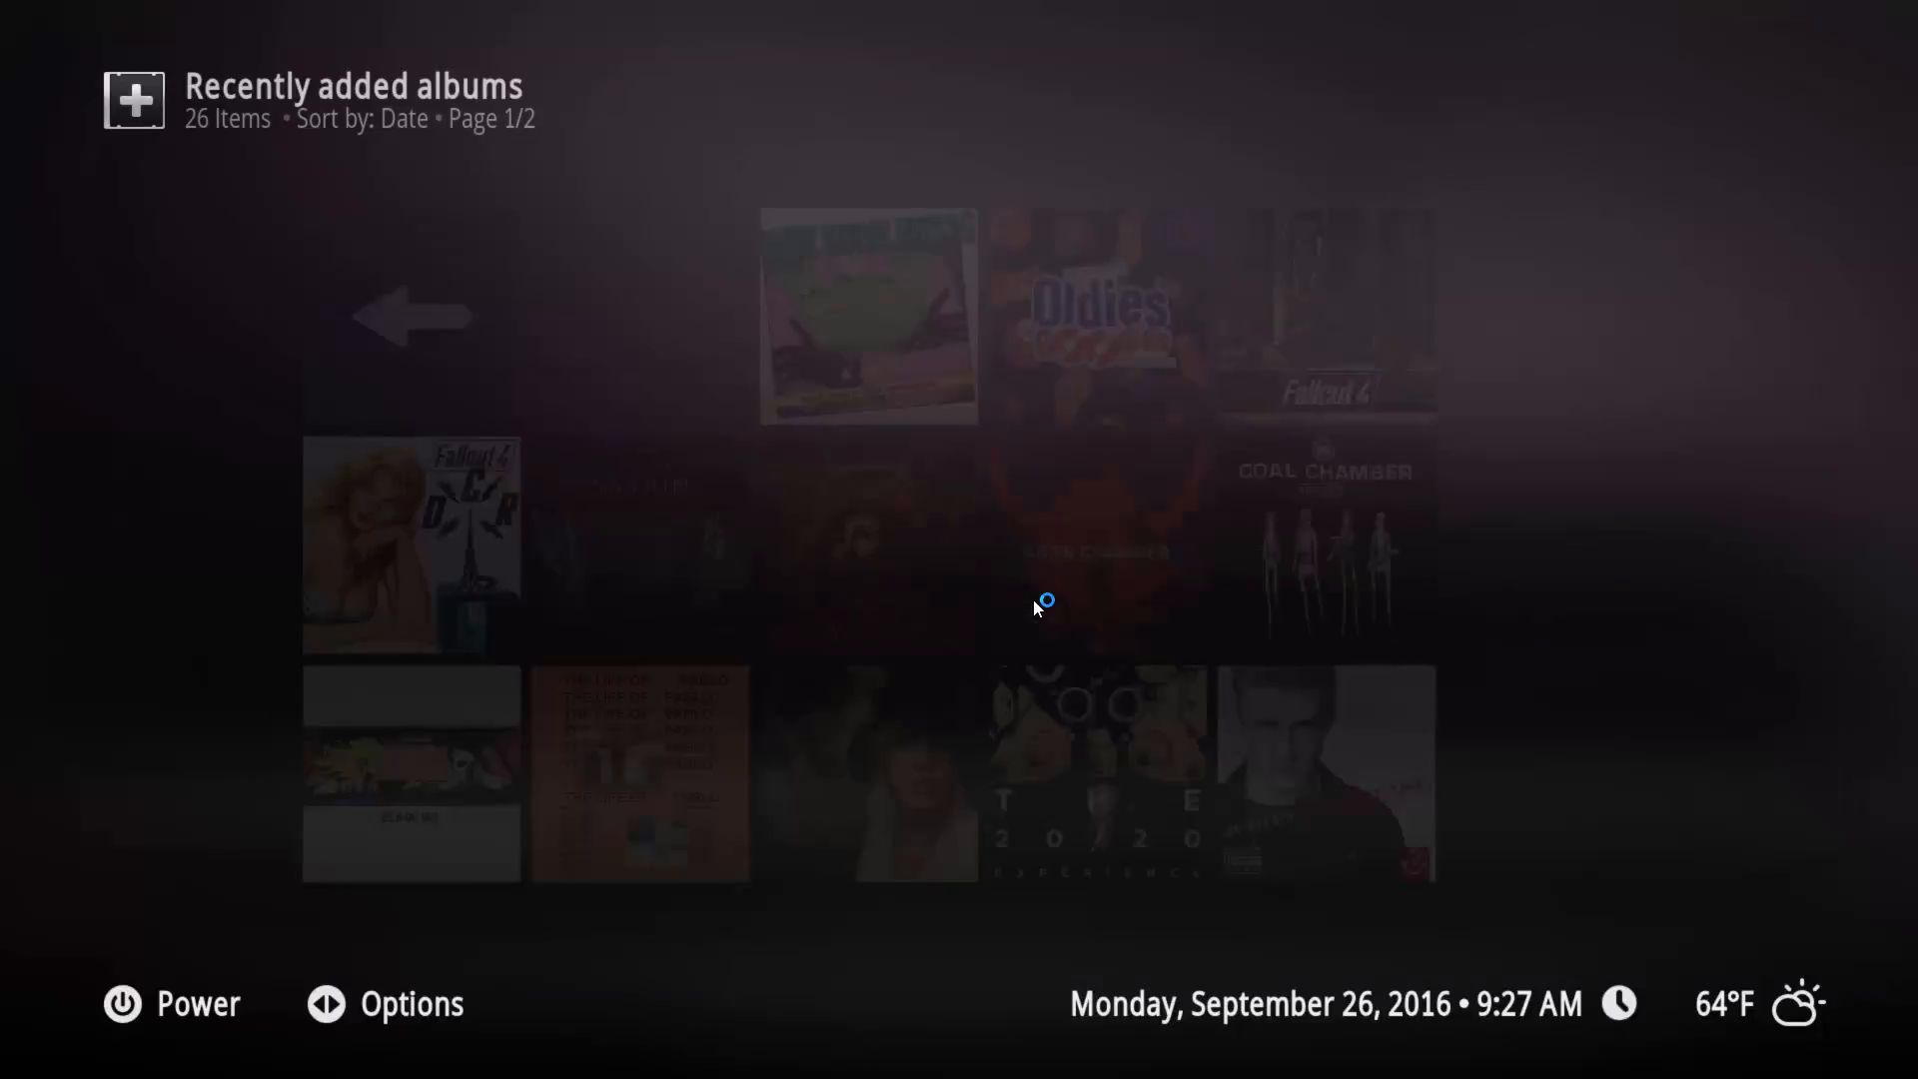
Open the 80s Hits! album by Various artists from the recently added albums
{"action": "key", "text": "Right"}
{"action": "key", "text": "Right"}
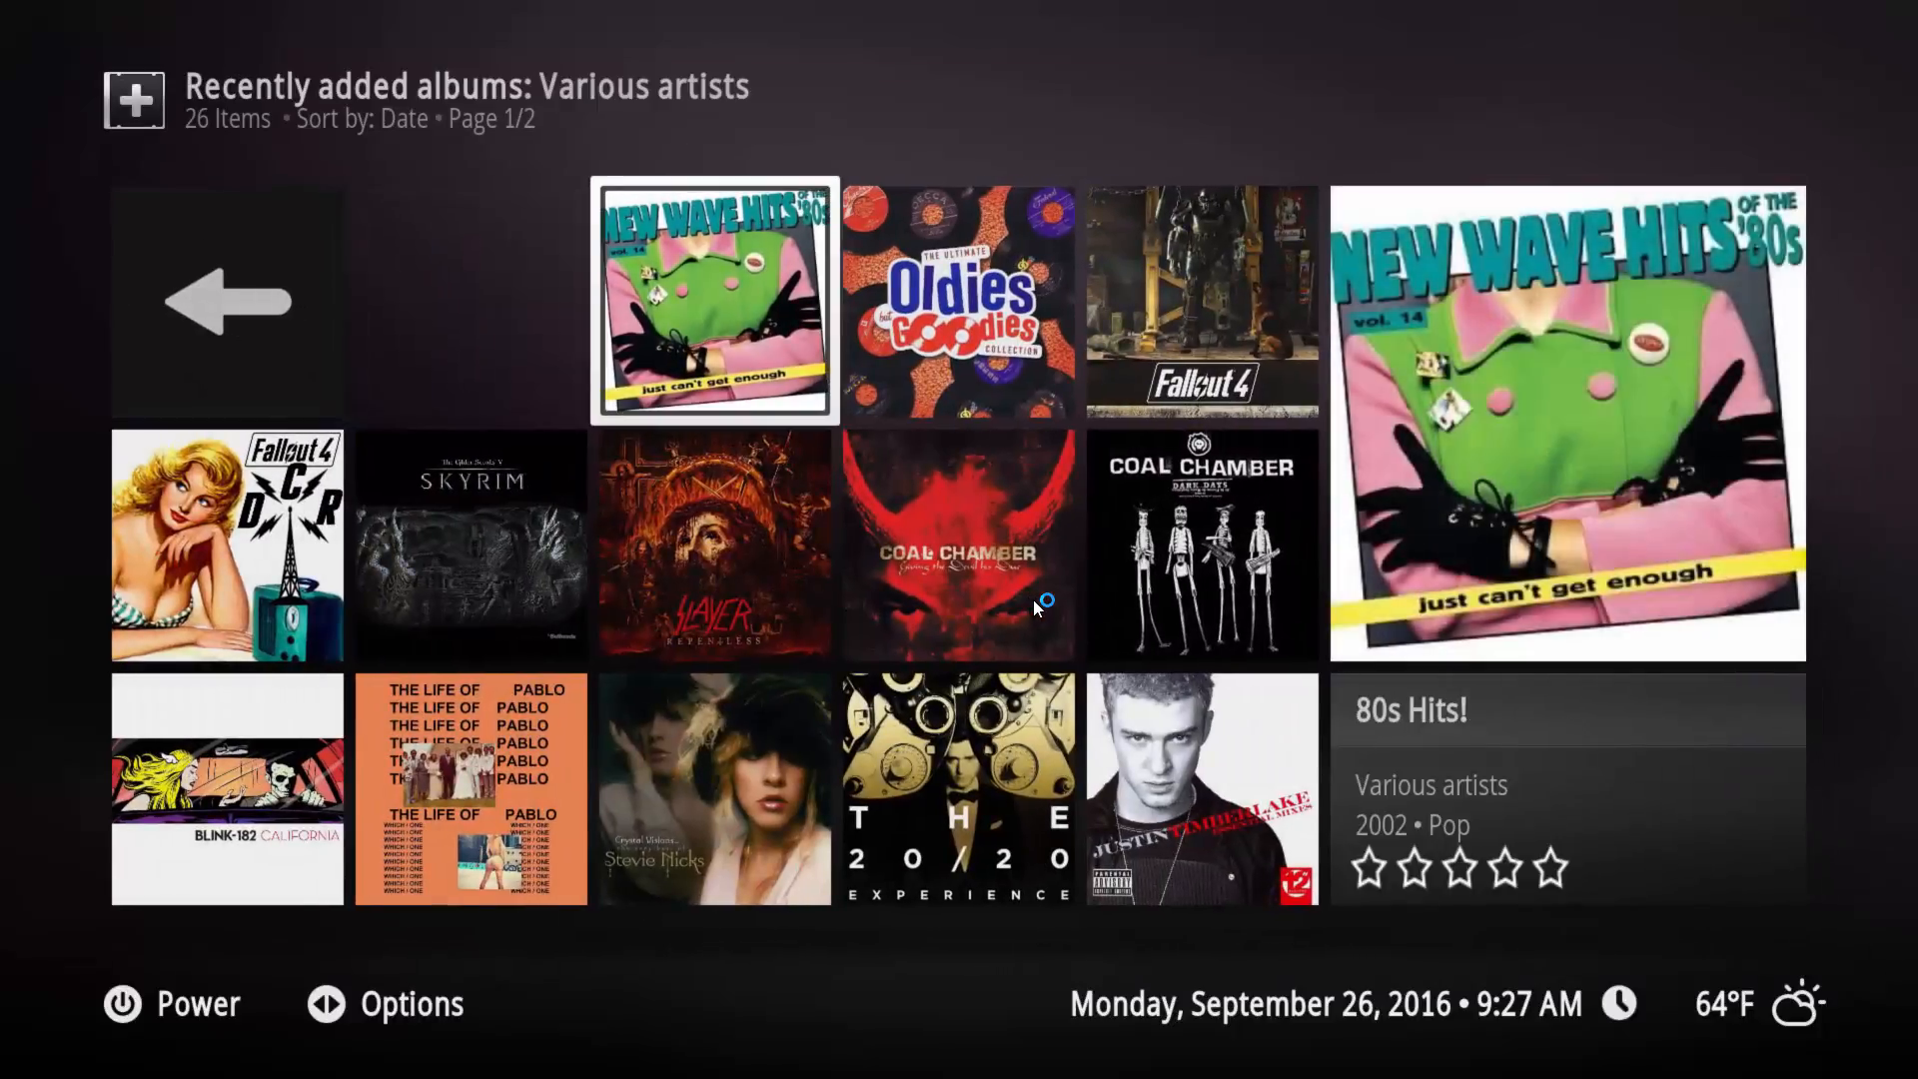
{"action": "key", "text": "Return"}
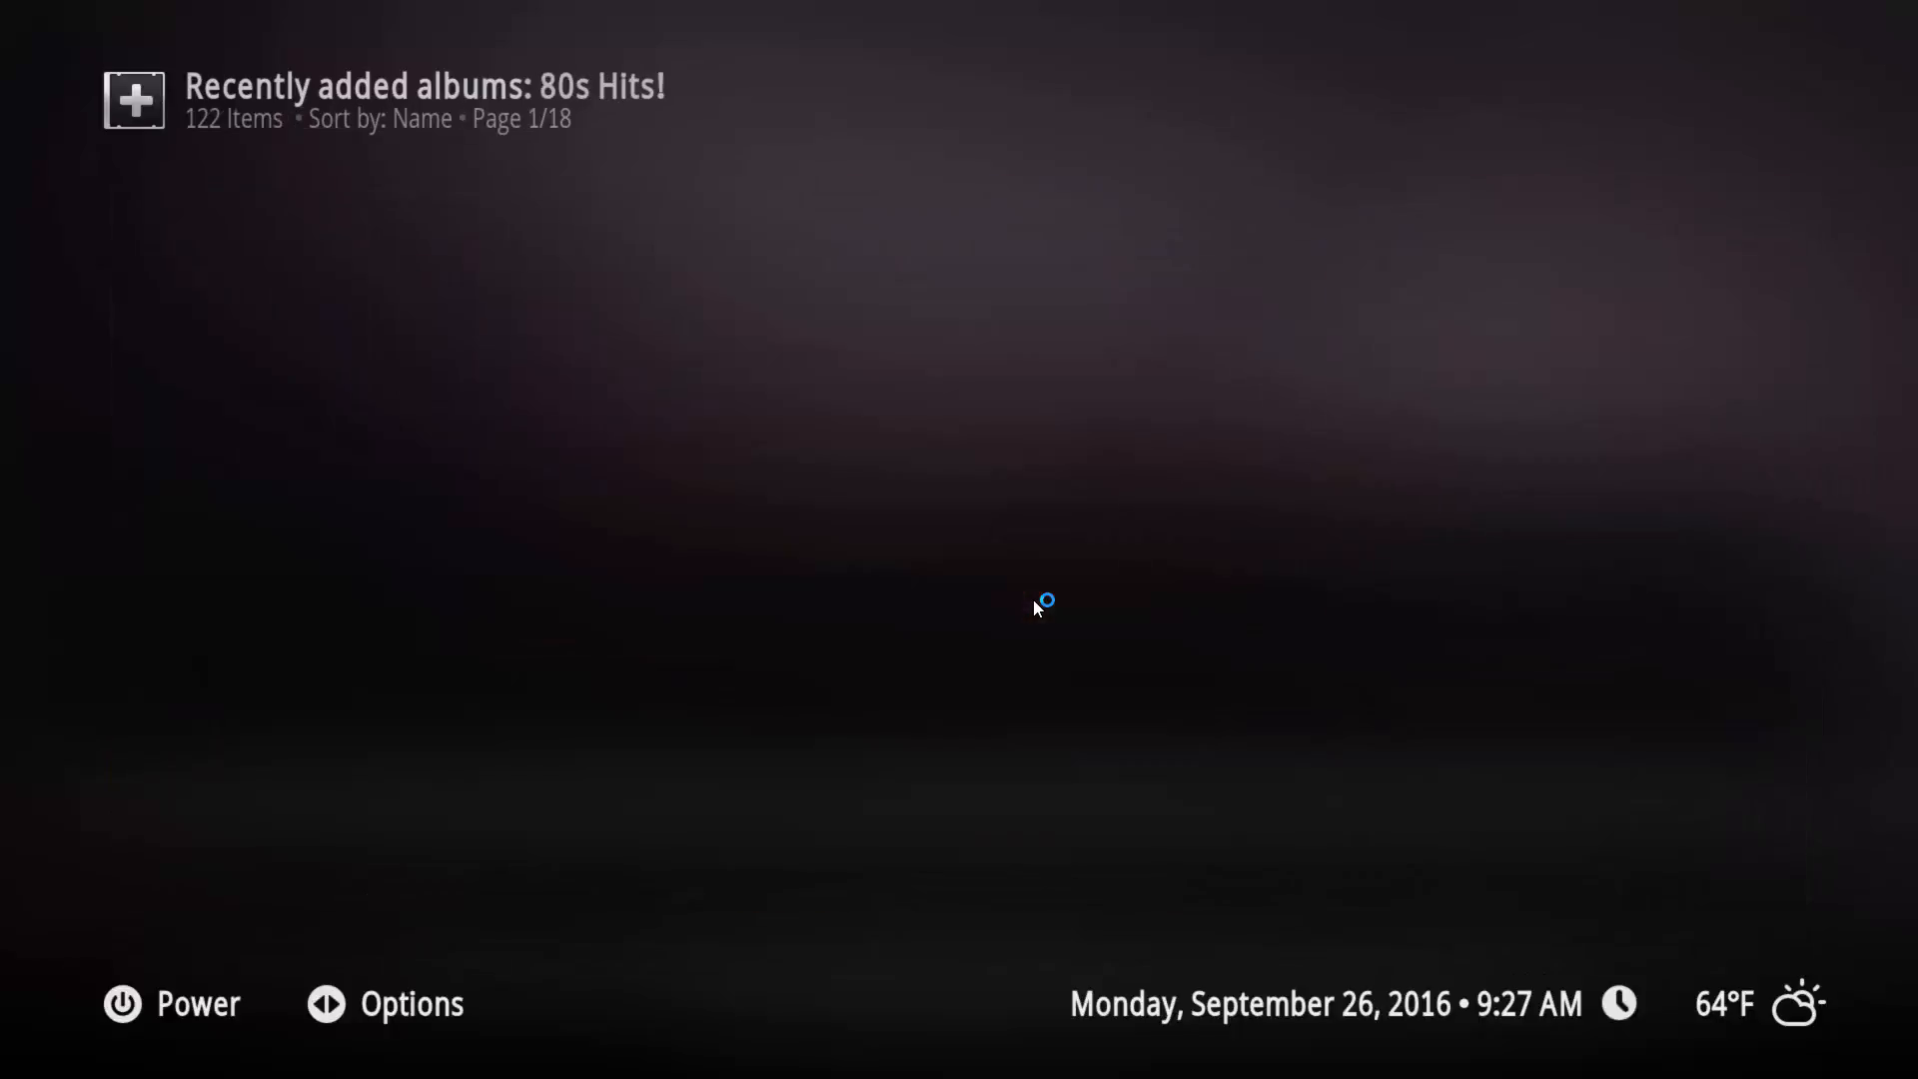
Examine the track order, artists and cover art in the 80s Hits! album, and return to the recently added albums
{"action": "key", "text": "Down"}
{"action": "key", "text": "Down"}
{"action": "key", "text": "Down"}
{"action": "key", "text": "Down"}
{"action": "key", "text": "Down"}
{"action": "key", "text": "Down"}
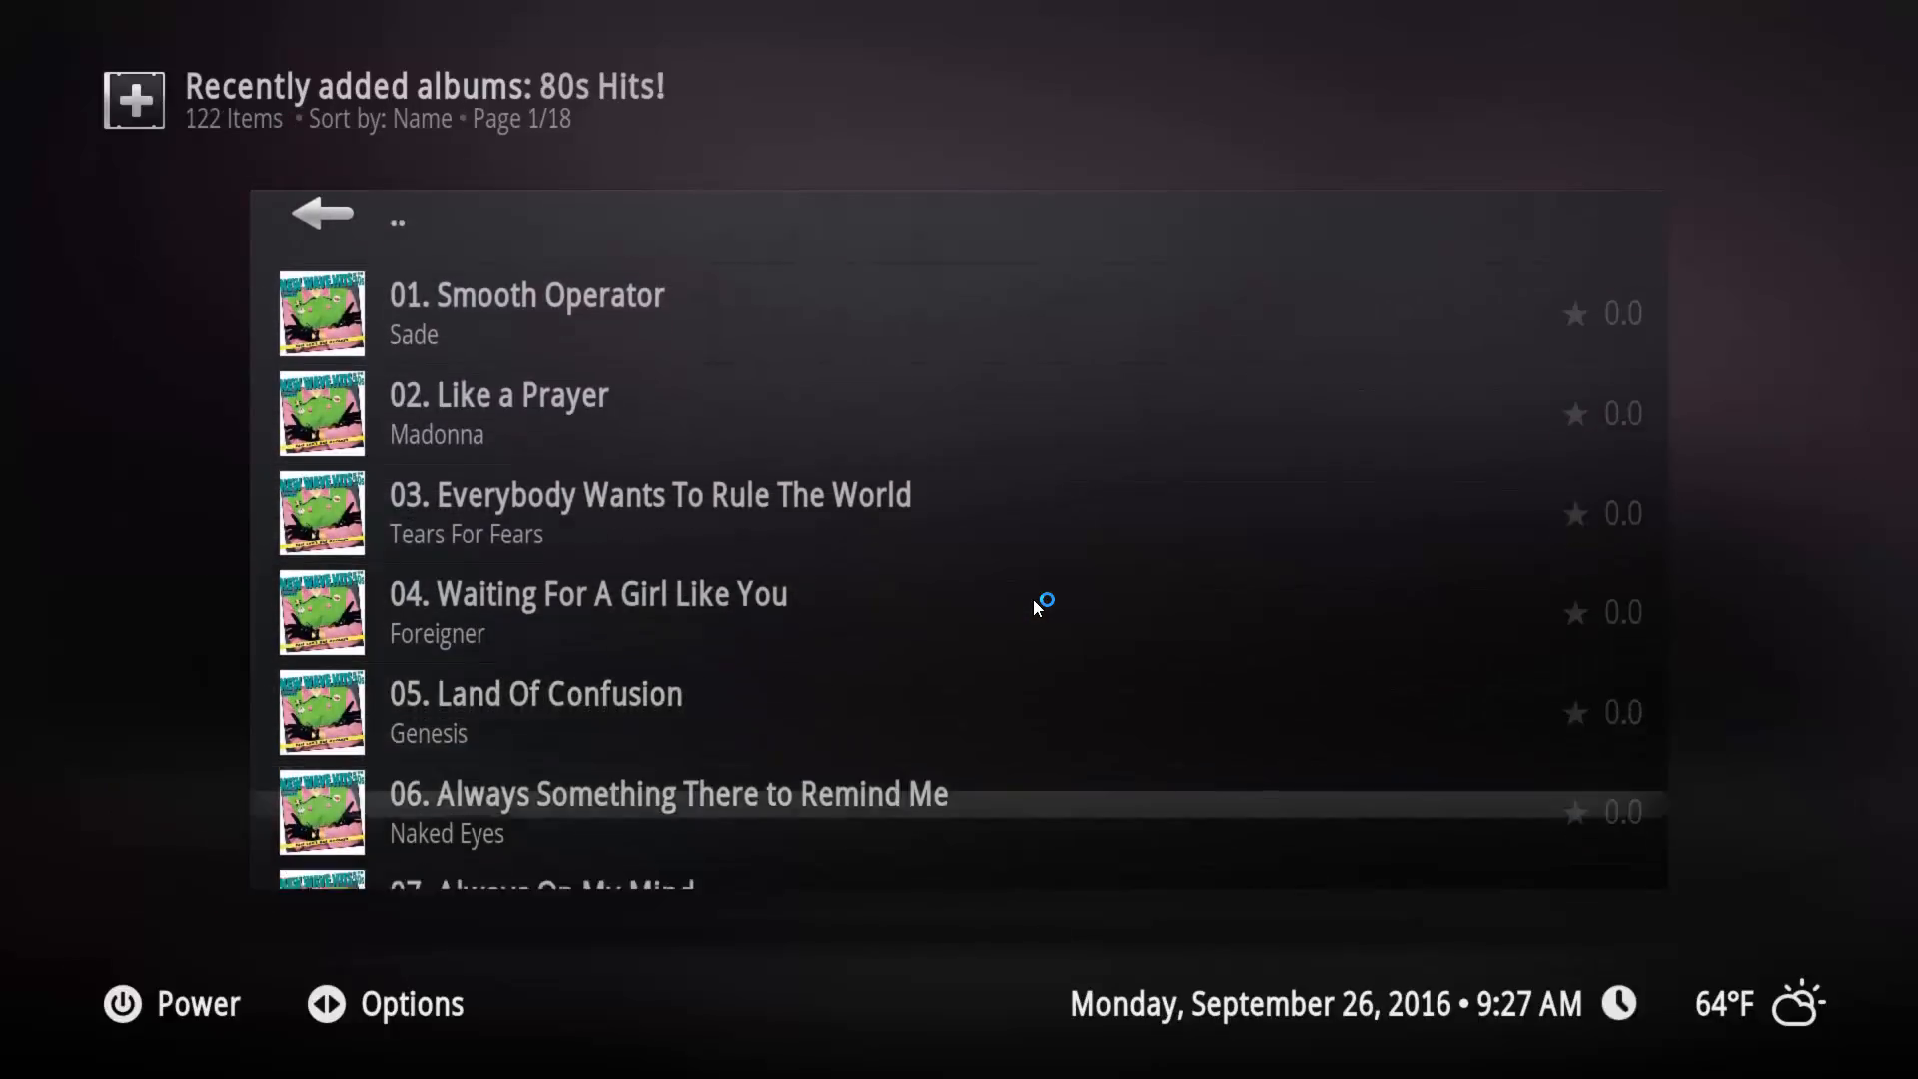
{"action": "key", "text": "Down"}
{"action": "key", "text": "Down"}
{"action": "key", "text": "Down"}
{"action": "key", "text": "Down"}
{"action": "key", "text": "Down"}
{"action": "key", "text": "Up"}
{"action": "key", "text": "Up"}
{"action": "key", "text": "Up"}
{"action": "key", "text": "Up"}
{"action": "key", "text": "Up"}
{"action": "key", "text": "Up"}
{"action": "key", "text": "Up"}
{"action": "key", "text": "Up"}
{"action": "key", "text": "Up"}
{"action": "key", "text": "Up"}
{"action": "key", "text": "Up"}
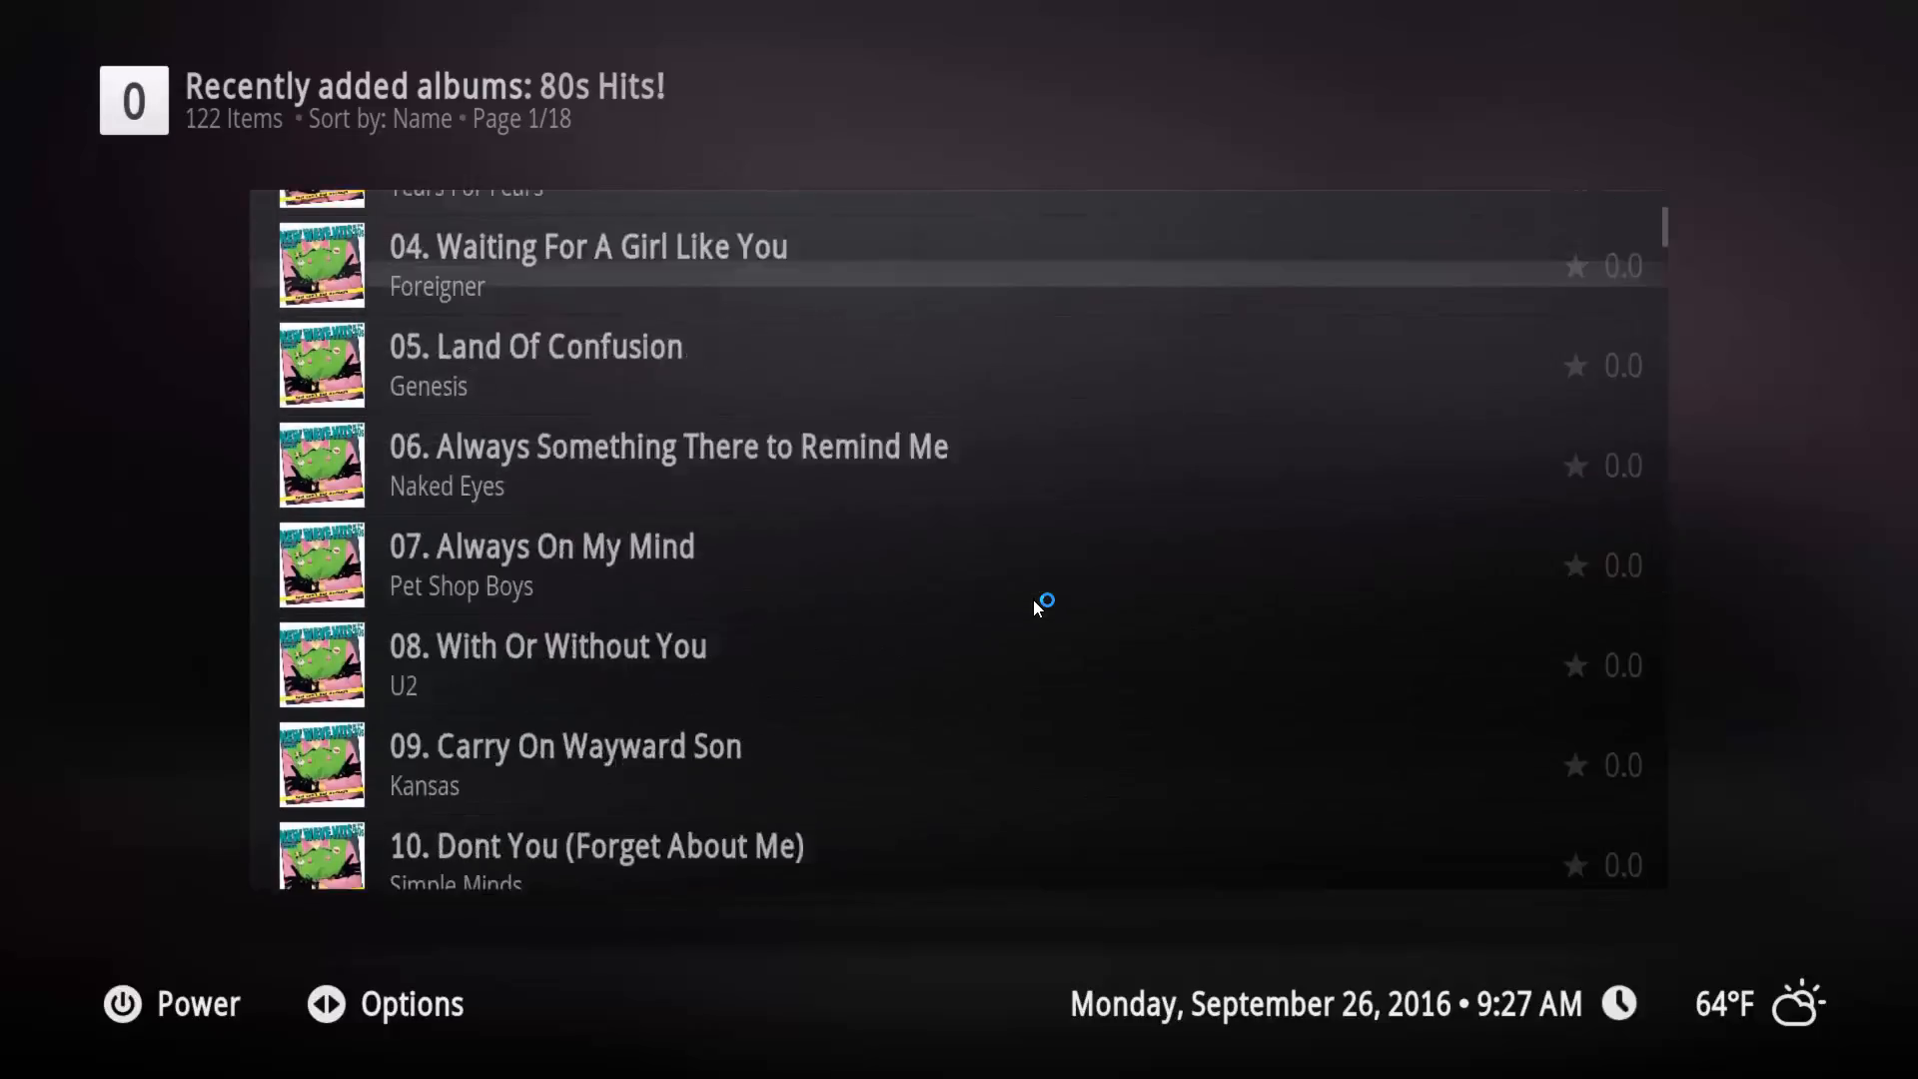
{"action": "key", "text": "Return"}
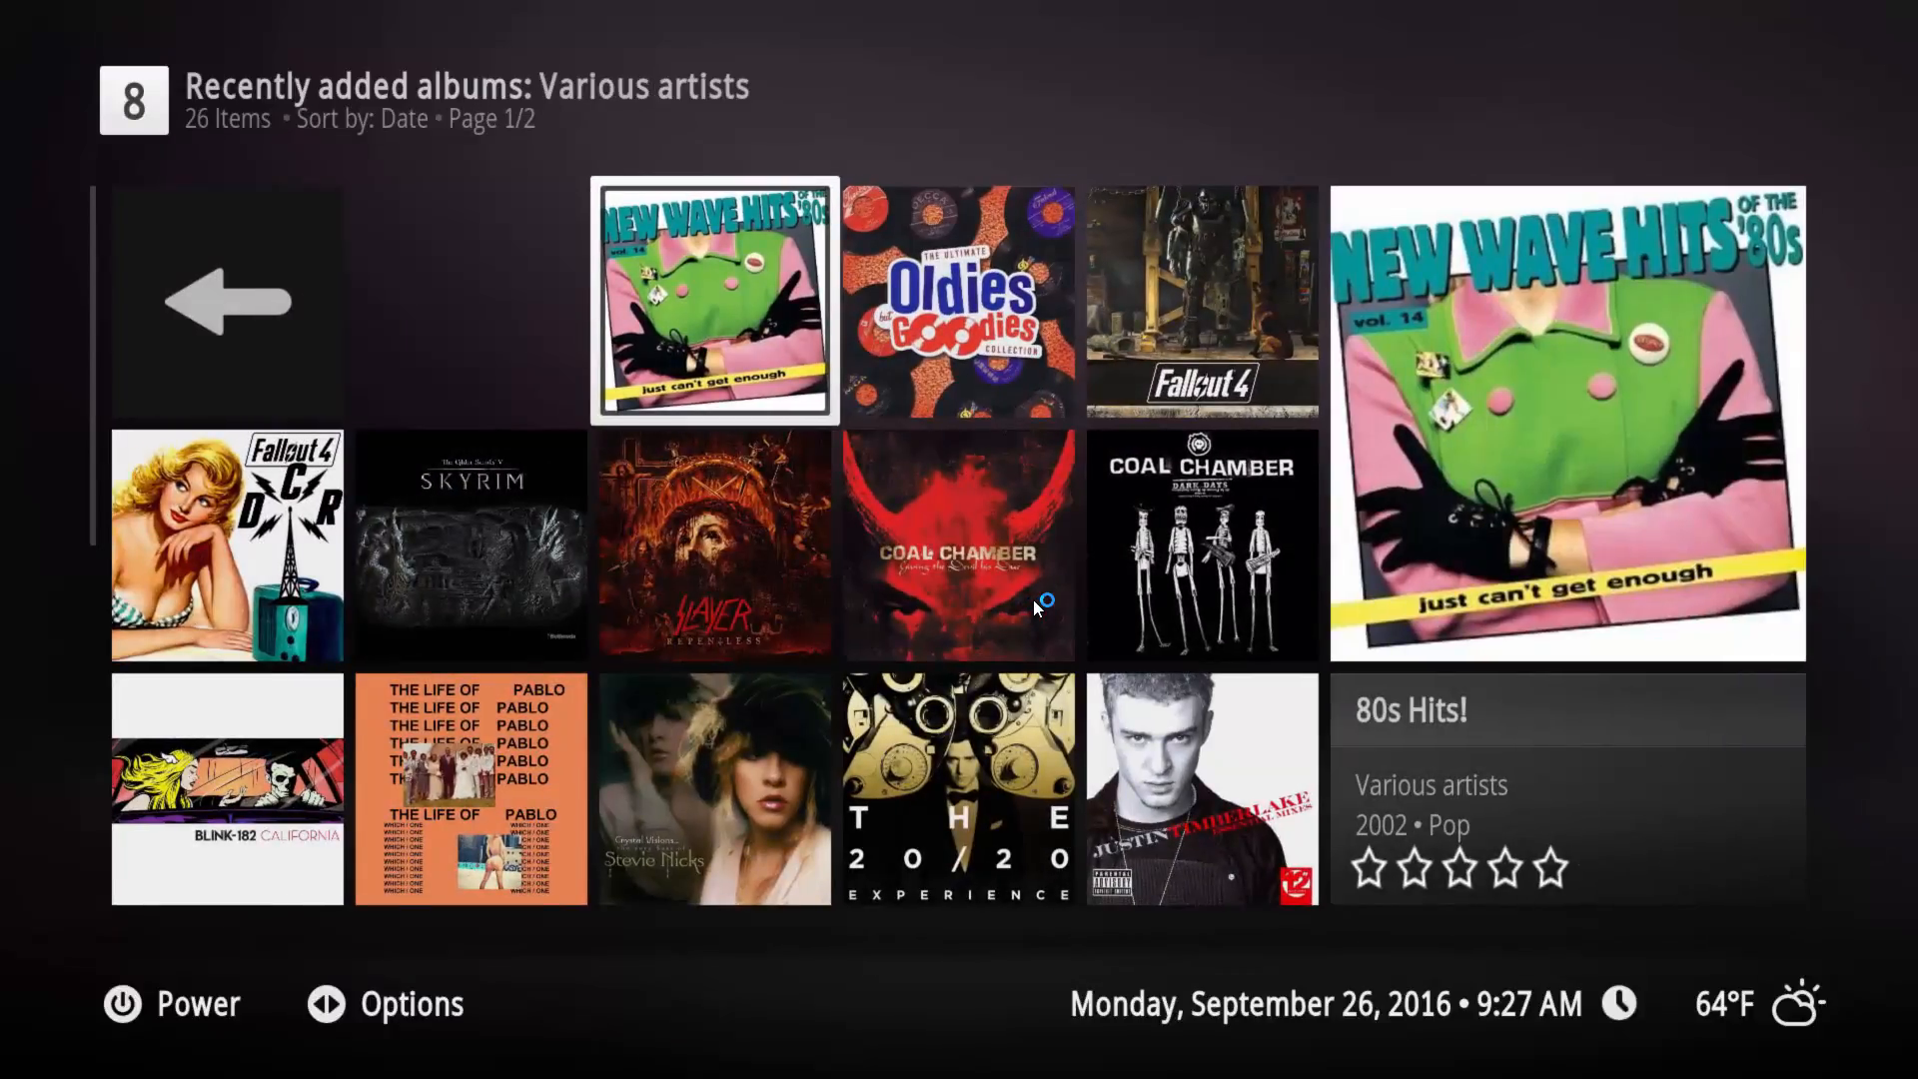